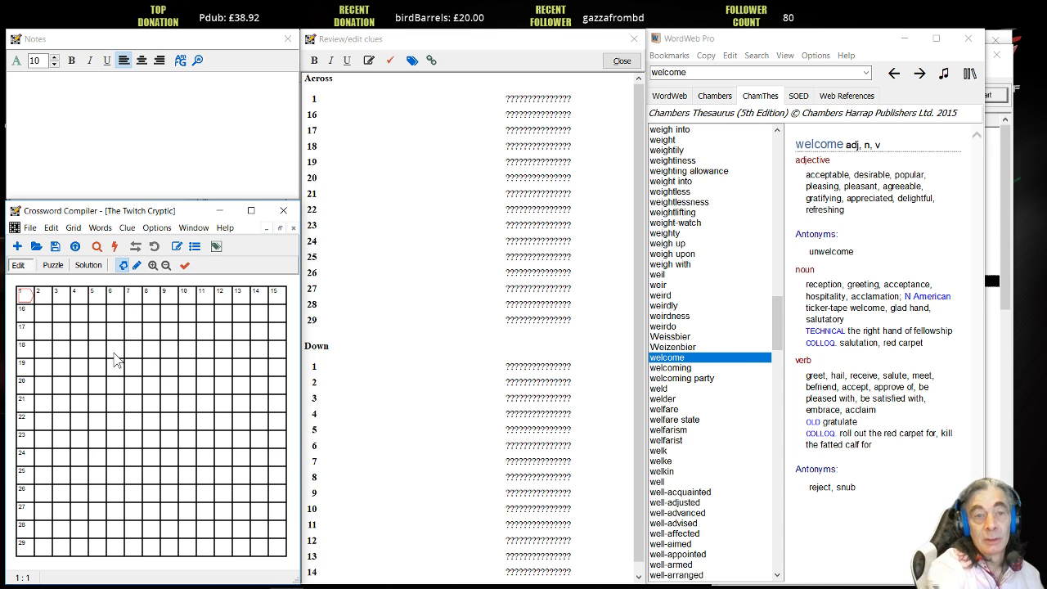
pyautogui.click(43, 314)
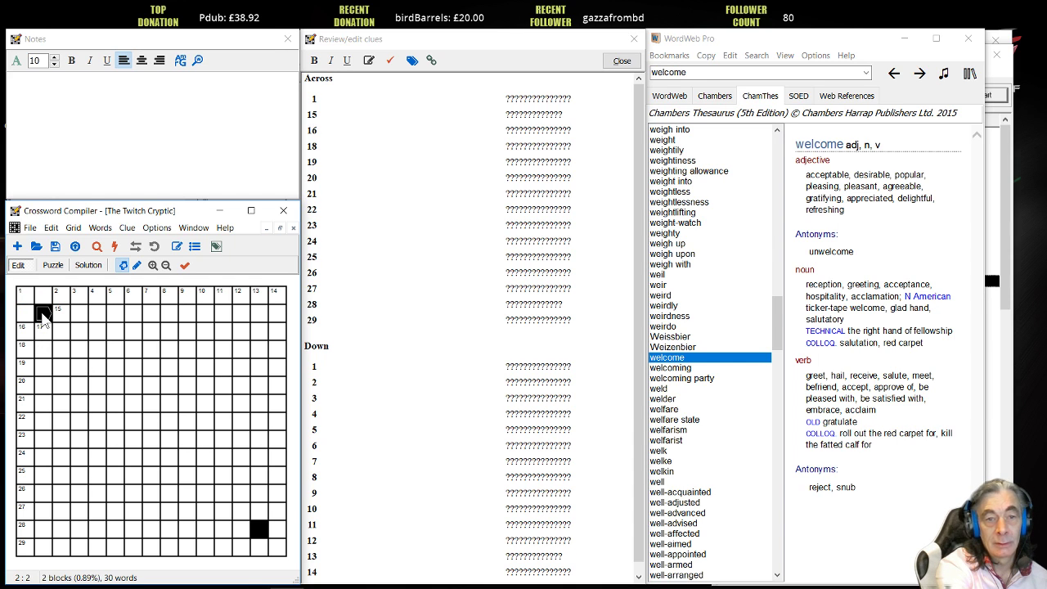
pyautogui.click(80, 316)
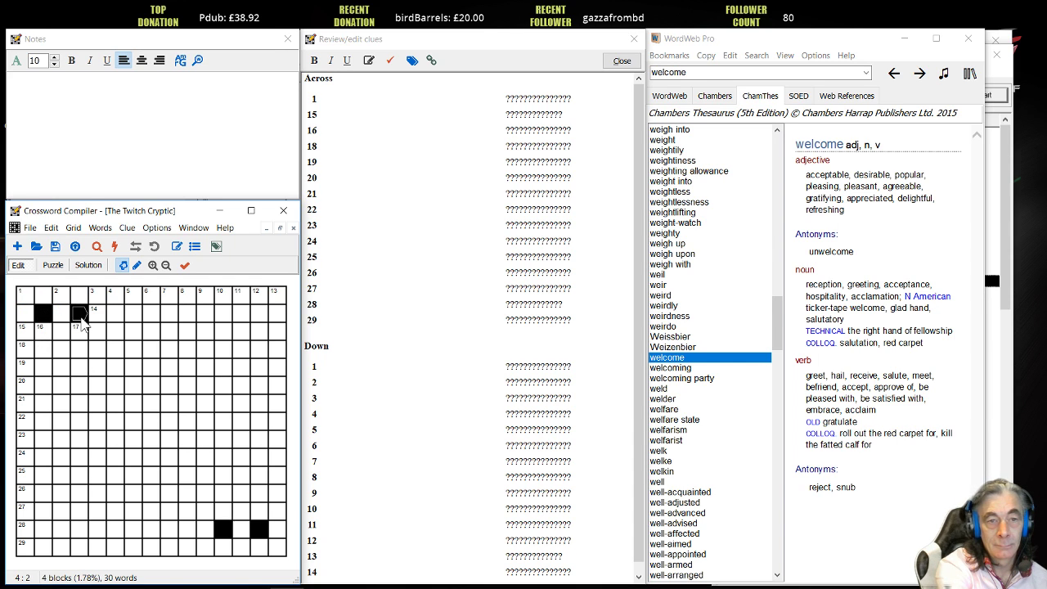
pyautogui.hotkey('ctrl', 'z')
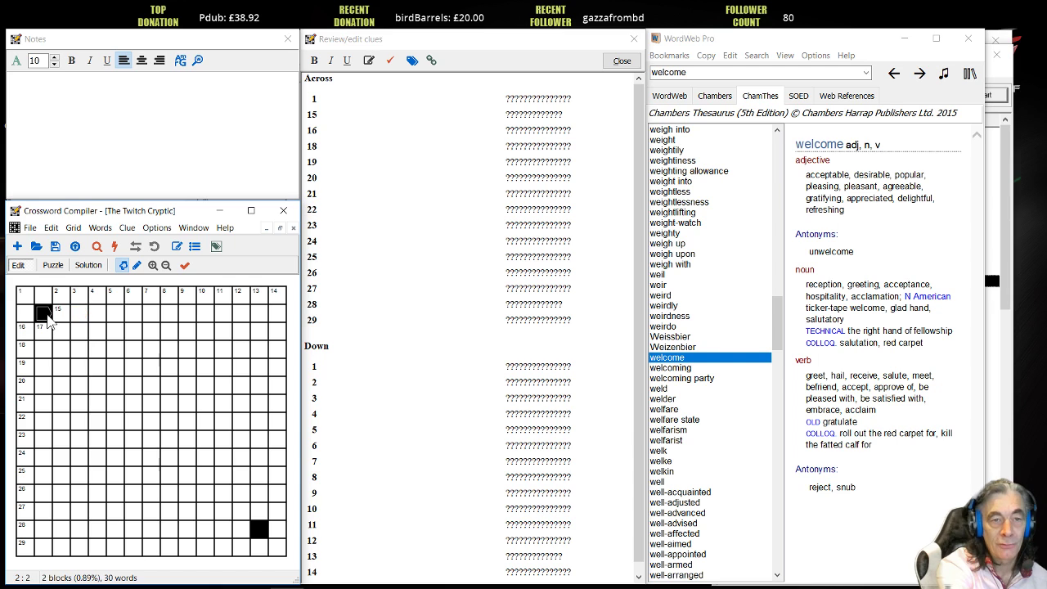
pyautogui.click(44, 314)
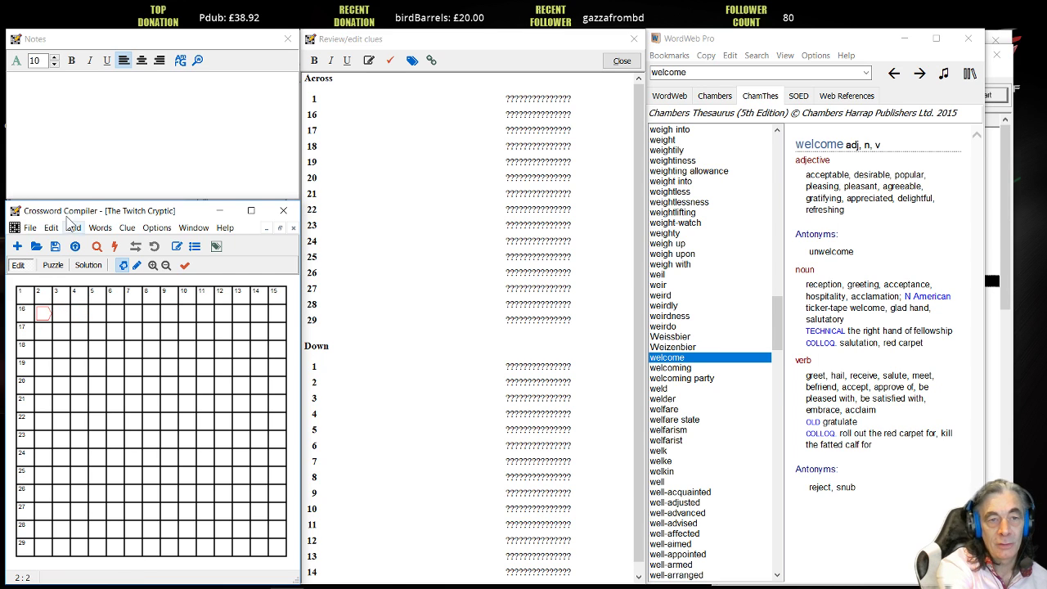
# - Fill the empty 15×15 grid with a regular block pattern starting from (1,1)
pyautogui.click(74, 228)
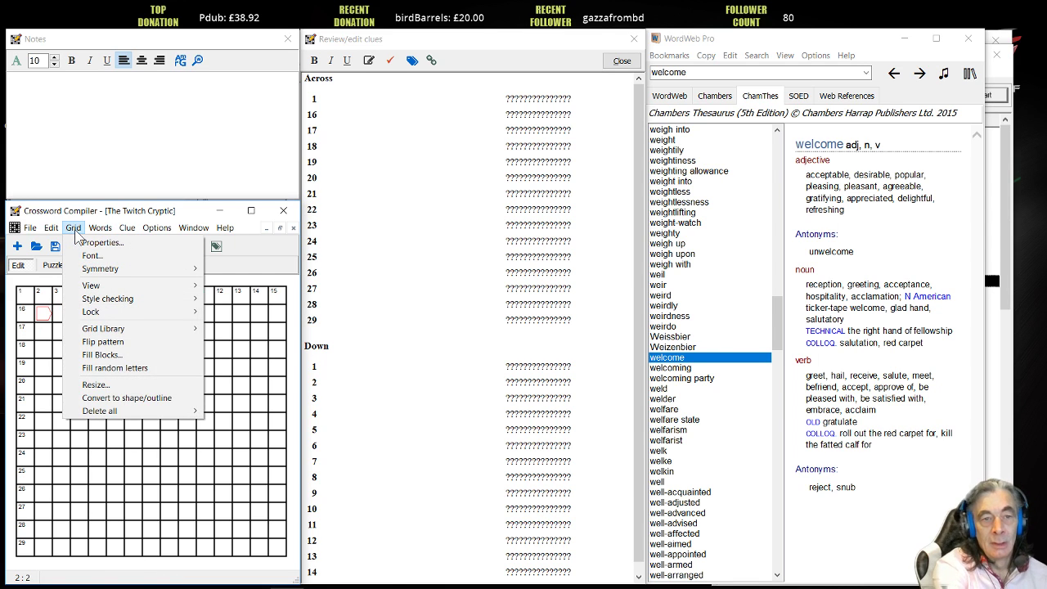
pyautogui.click(107, 354)
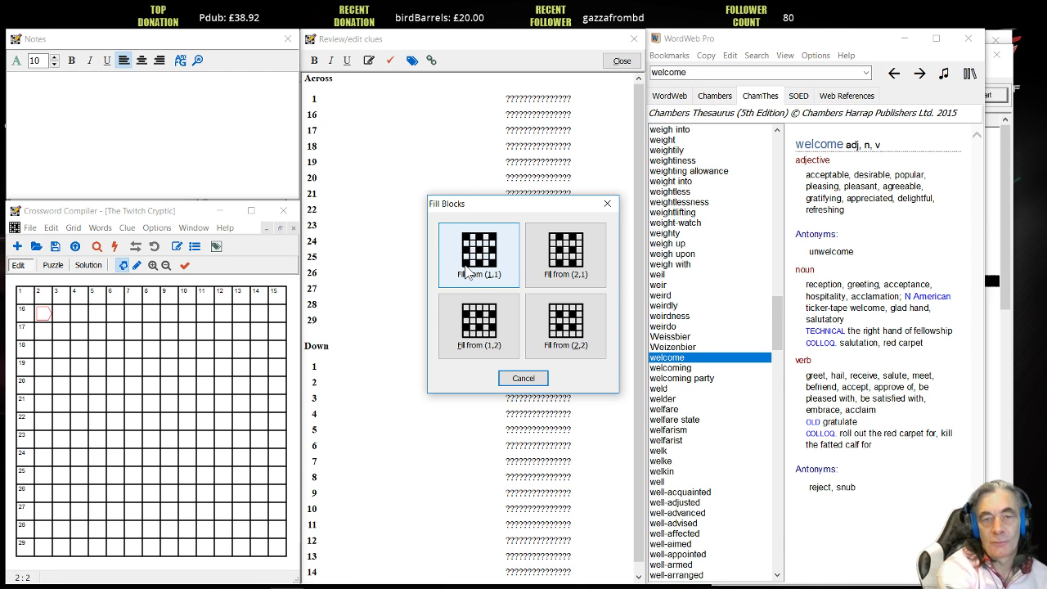
pyautogui.click(481, 261)
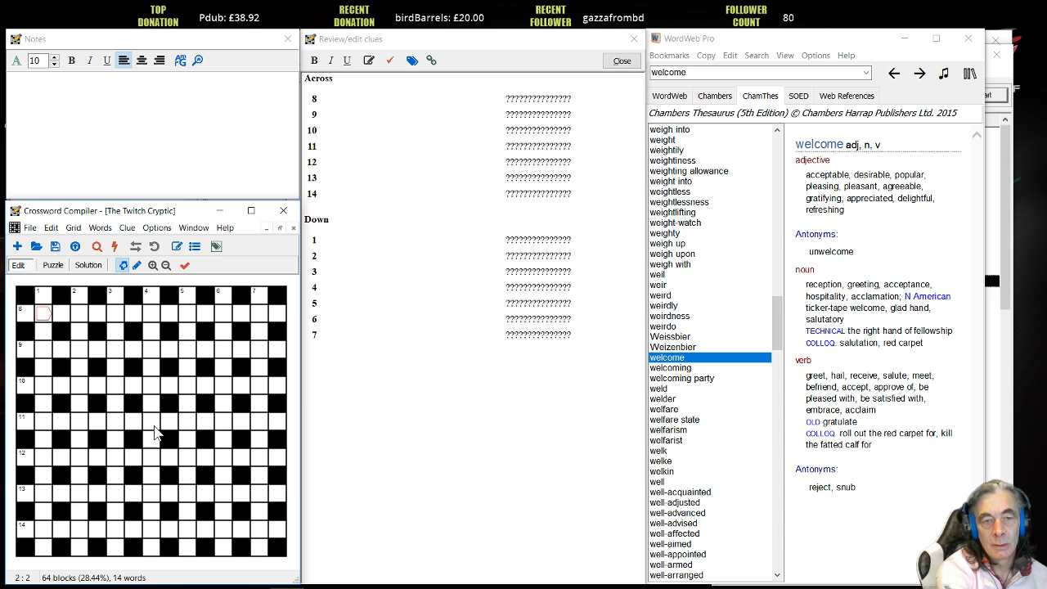
# - Add symmetrical blocks at the midpoints of the grid's edges, at cells 8:1 and 15:8
pyautogui.click(154, 298)
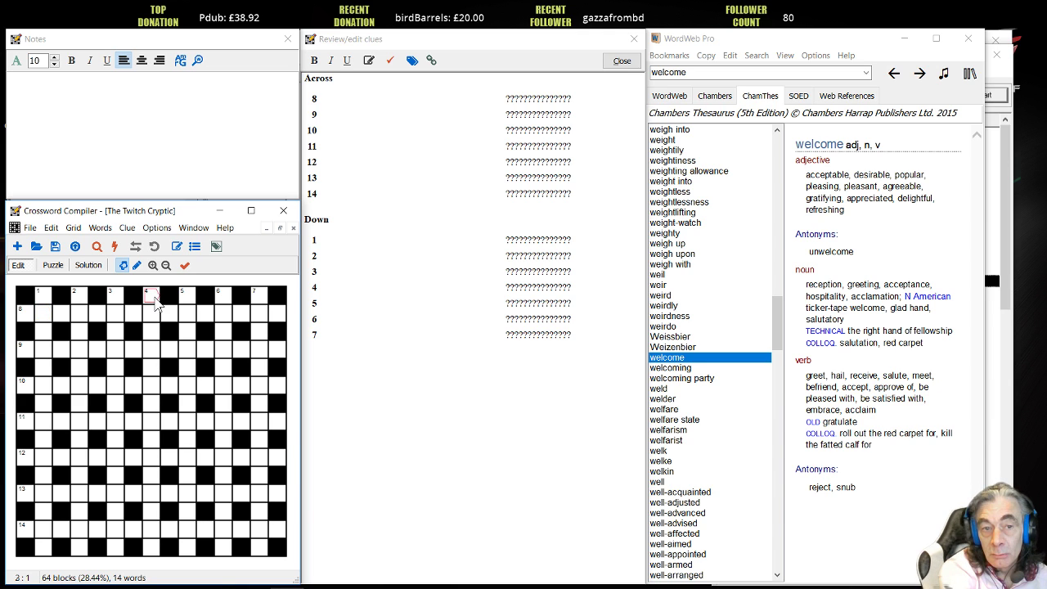
pyautogui.rightClick(158, 303)
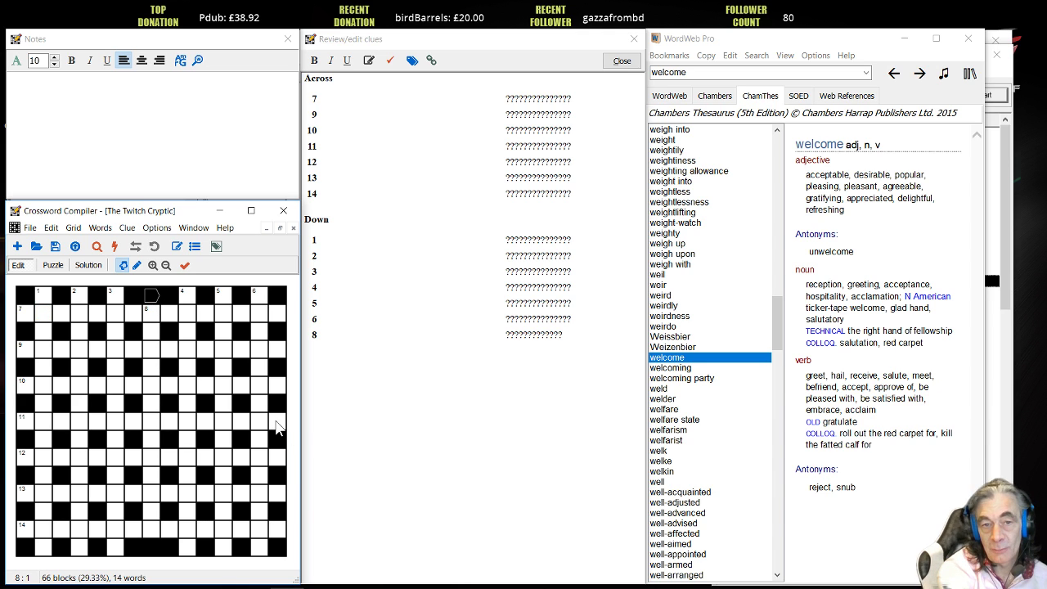
pyautogui.click(278, 424)
pyautogui.rightClick(278, 422)
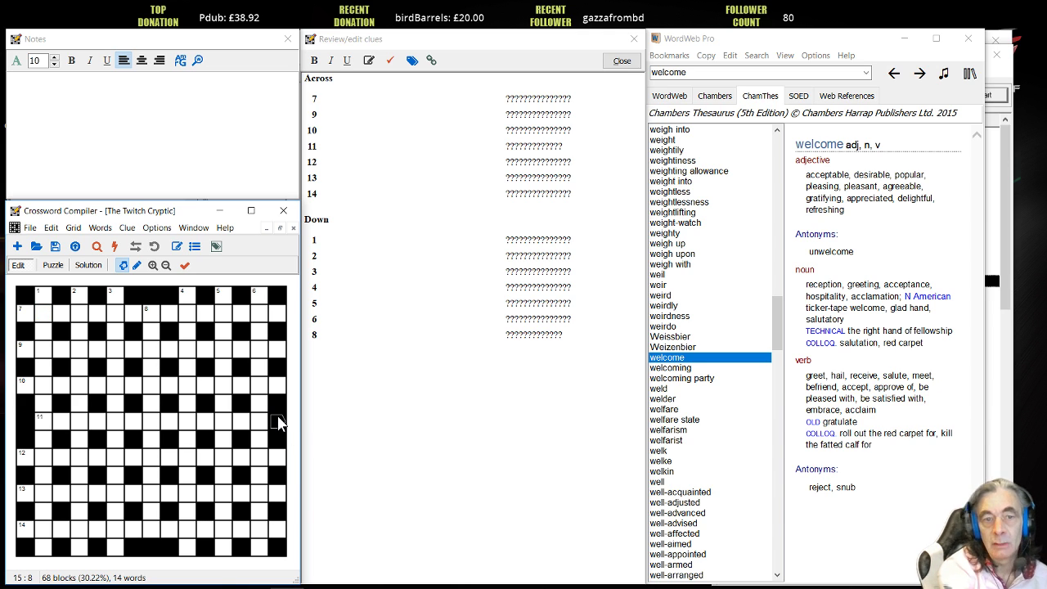
# - Add symmetrical blocks at cells 12:5, 10:7, 11:12 and 7:14, and check the puzzle statistics
pyautogui.click(224, 368)
pyautogui.rightClick(224, 368)
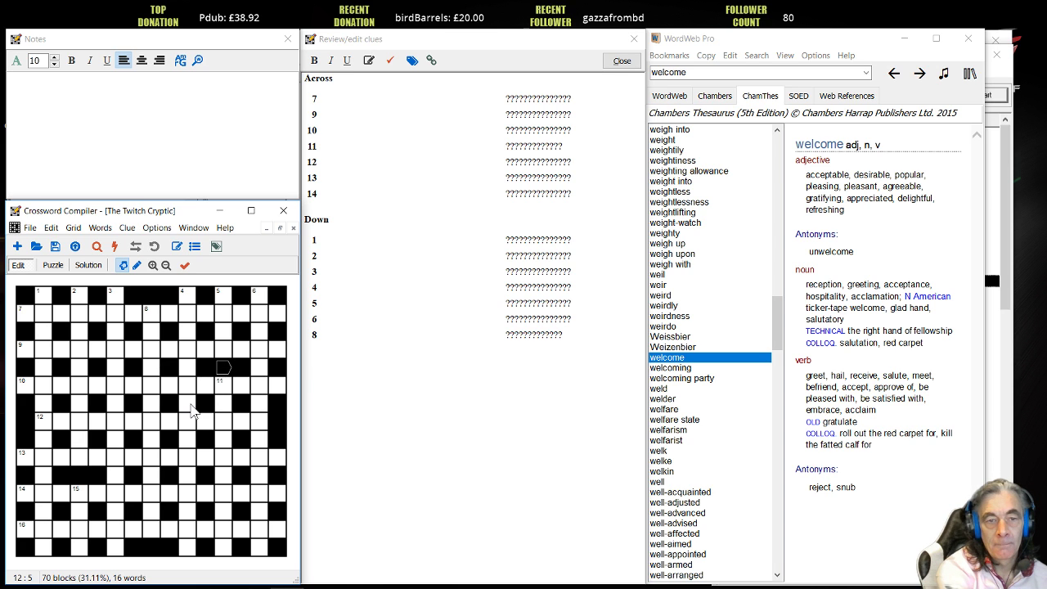
pyautogui.click(192, 405)
pyautogui.rightClick(192, 404)
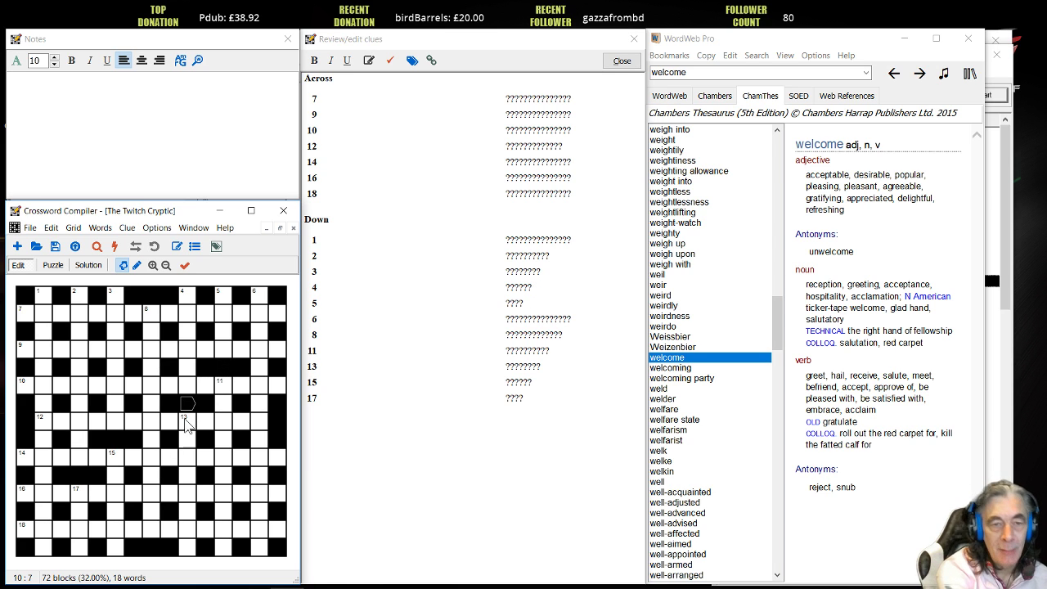
pyautogui.click(203, 494)
pyautogui.rightClick(204, 493)
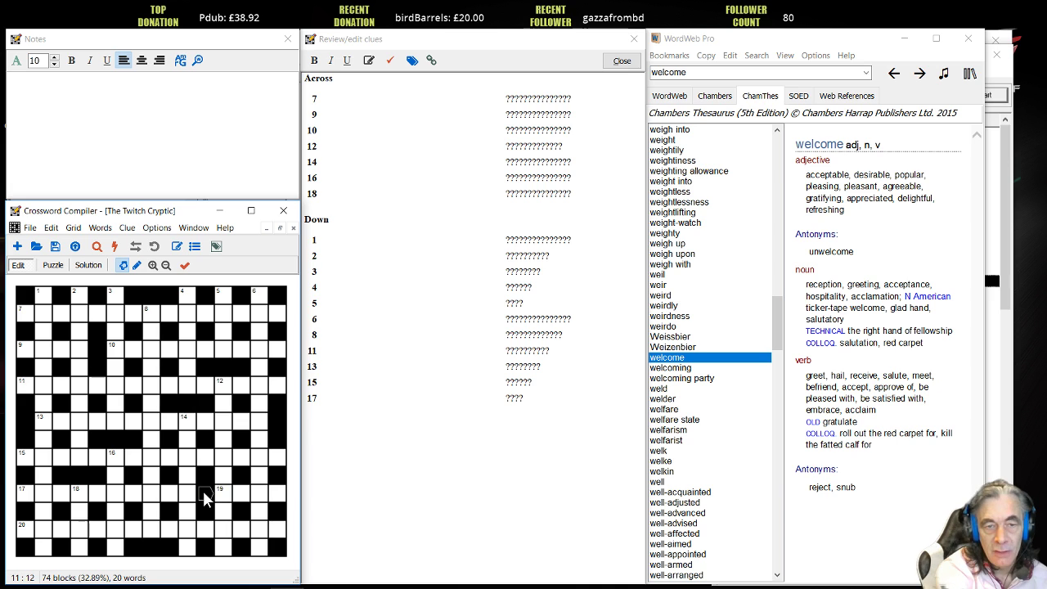
pyautogui.click(132, 526)
pyautogui.rightClick(133, 527)
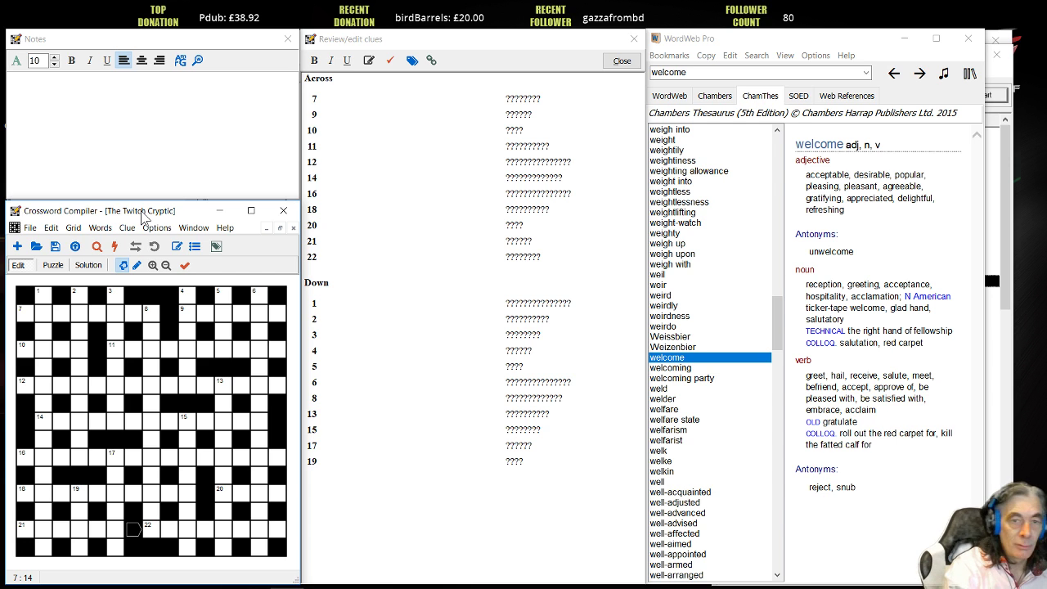
pyautogui.press('F9')
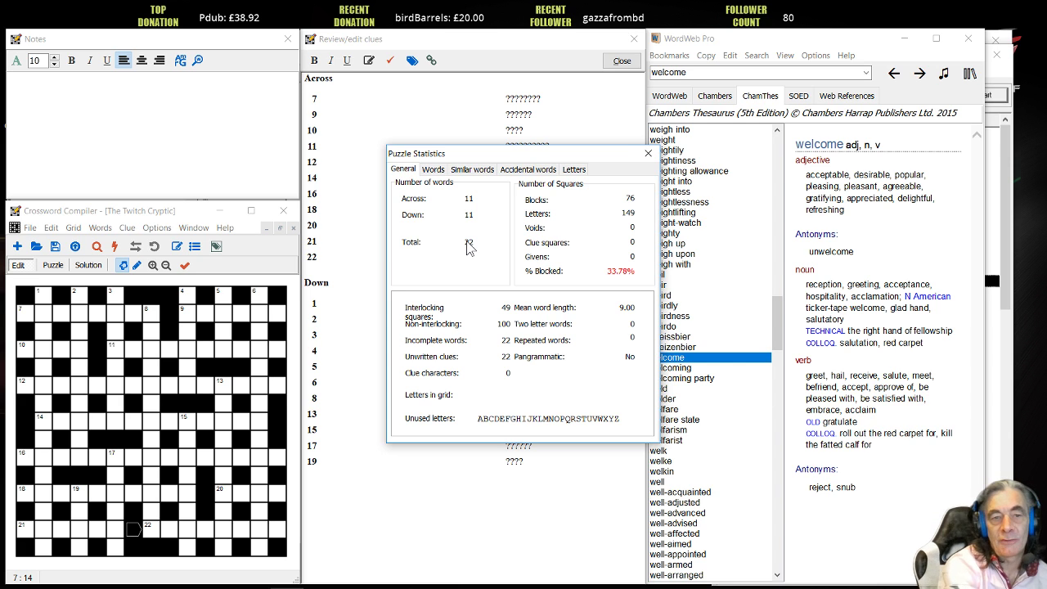
pyautogui.click(647, 153)
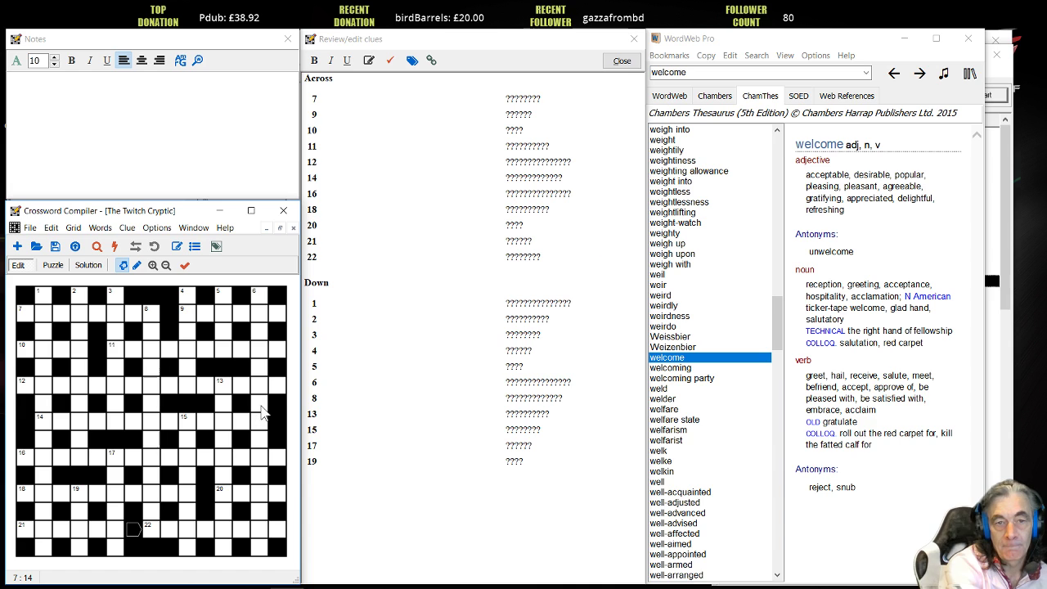
# - Block cells 14:9 and 9:6 with their symmetrical partners, and review the general puzzle statistics
pyautogui.click(261, 442)
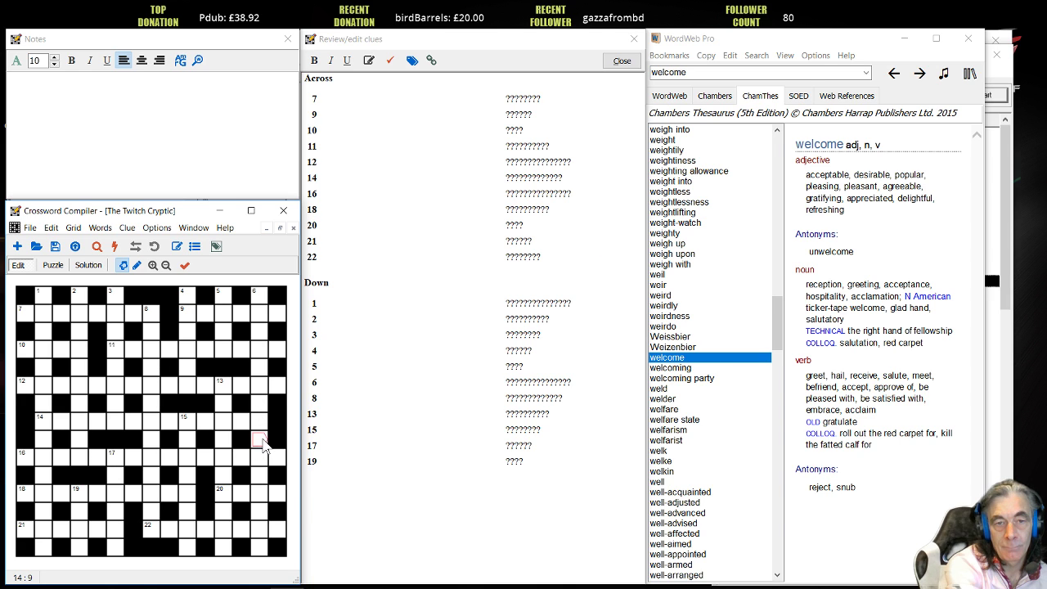
pyautogui.click(262, 442)
pyautogui.click(169, 384)
pyautogui.click(169, 384)
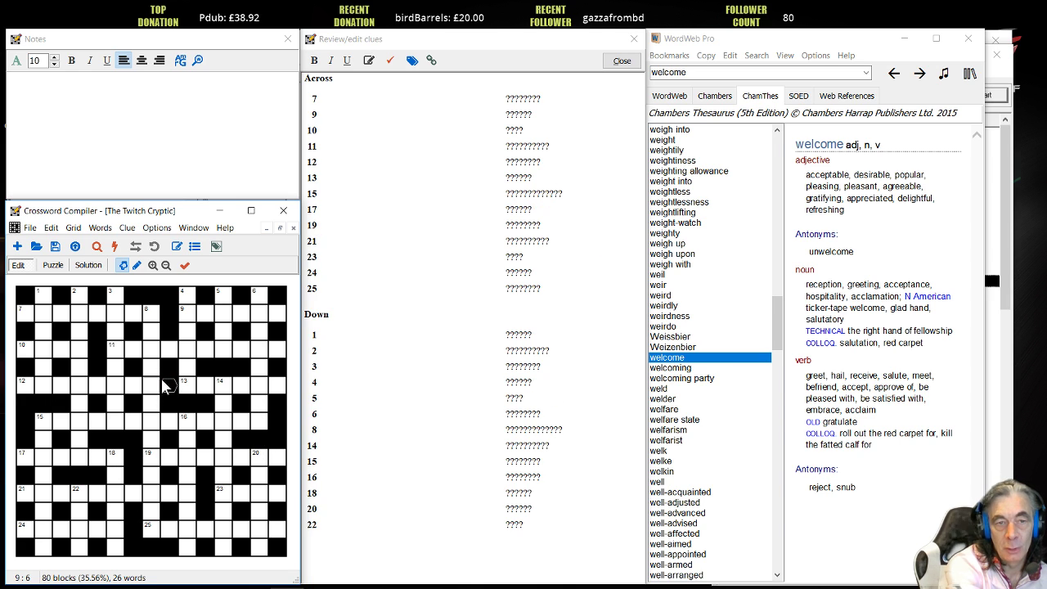
pyautogui.click(136, 348)
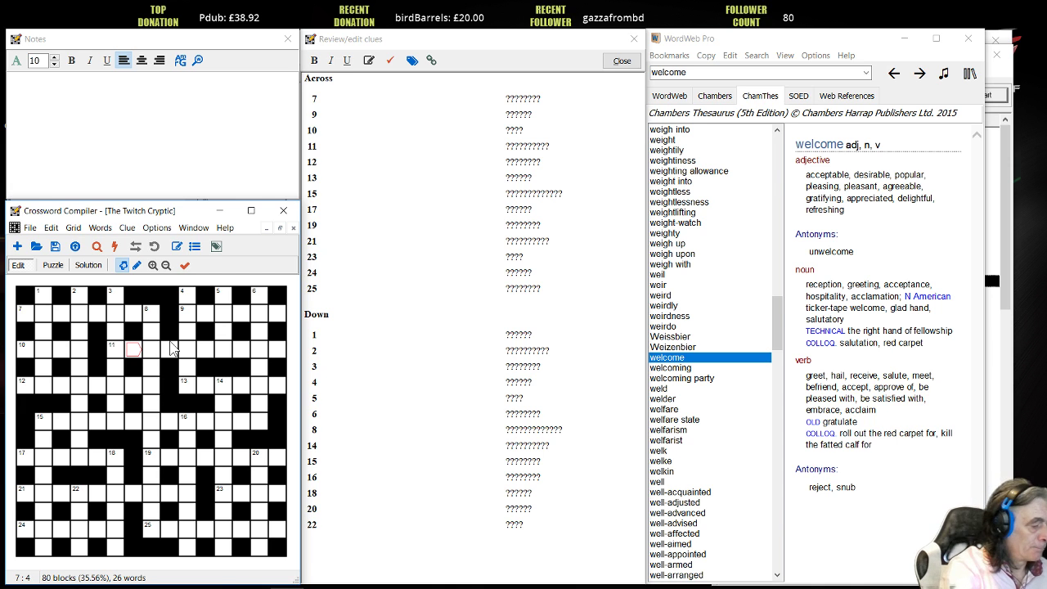
pyautogui.press('F11')
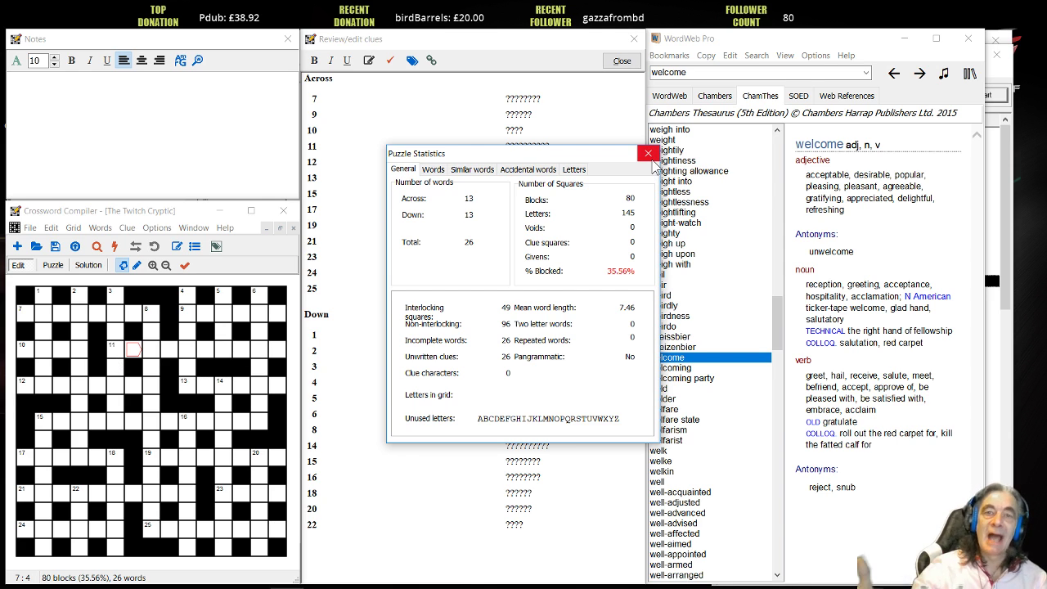
pyautogui.click(648, 153)
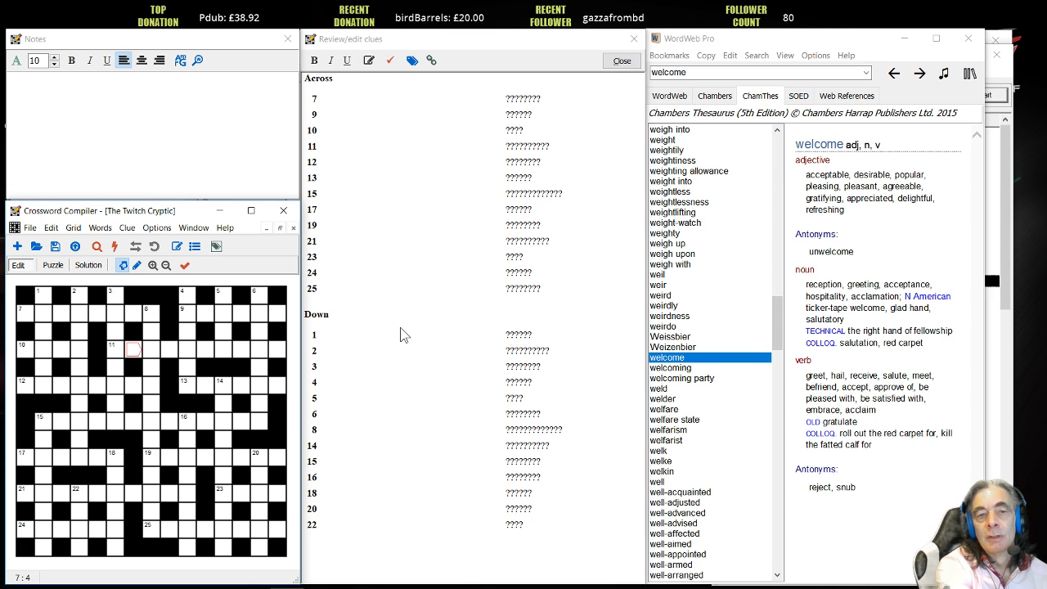
# - Clear all cells of the grid and refill it with the block pattern starting from (1,1)
pyautogui.click(282, 299)
pyautogui.moveTo(281, 298); pyautogui.dragTo(25, 548)
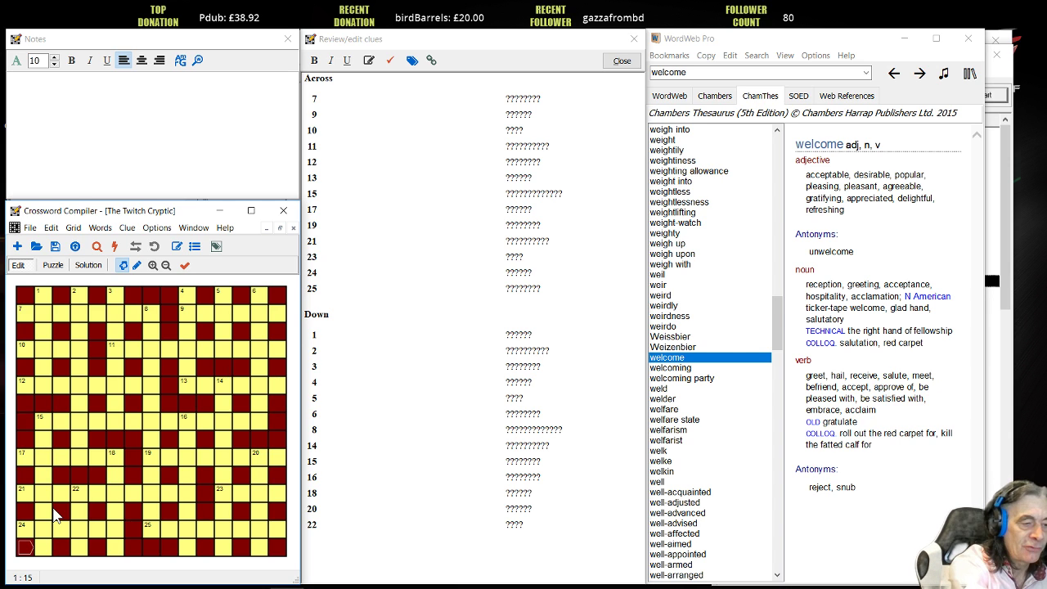
pyautogui.hotkey('ctrl', 'z')
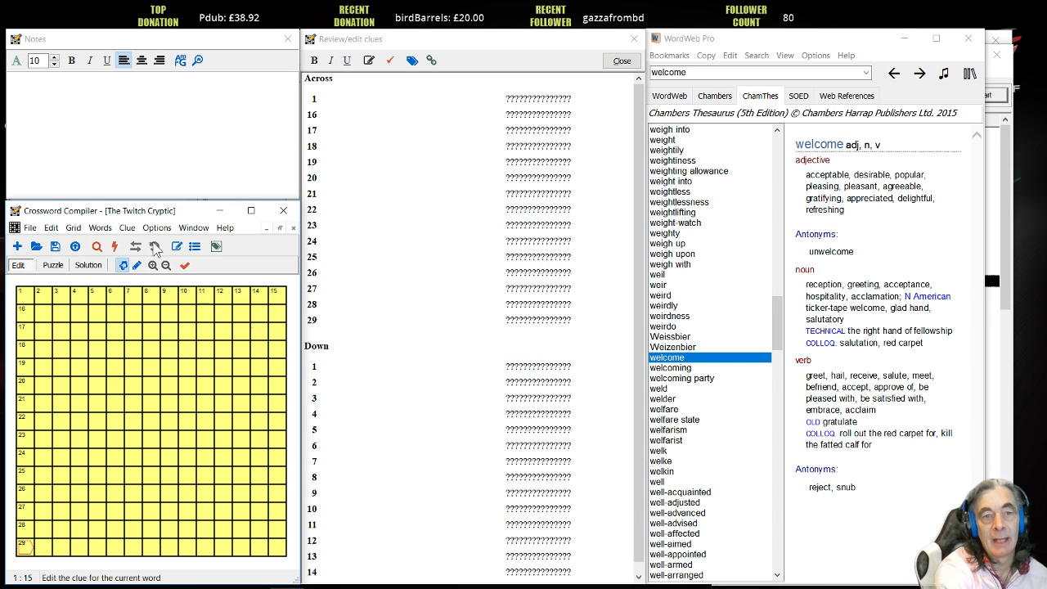
pyautogui.click(73, 227)
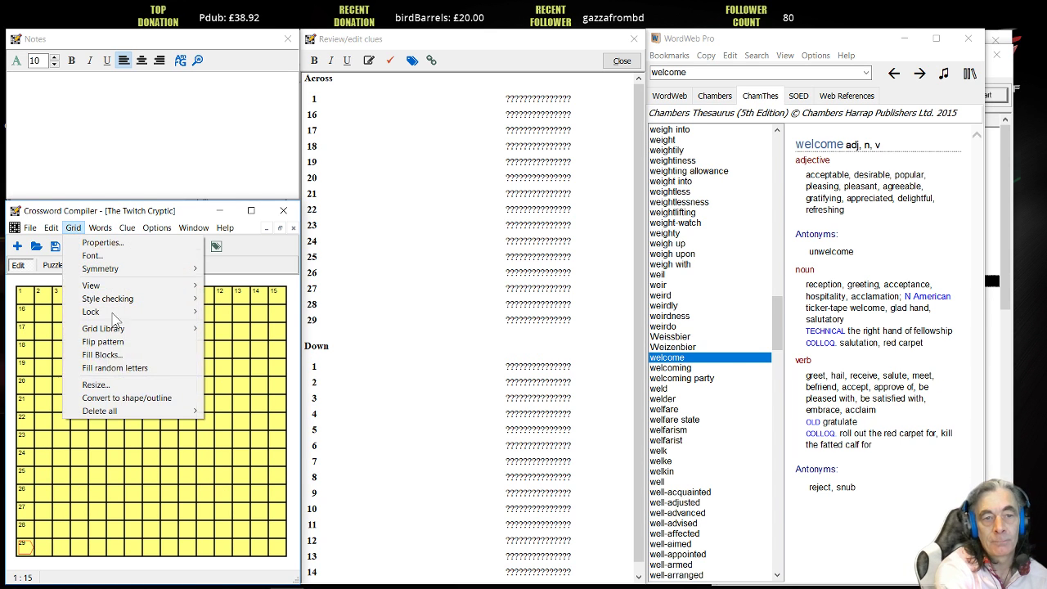
pyautogui.click(118, 357)
pyautogui.click(478, 256)
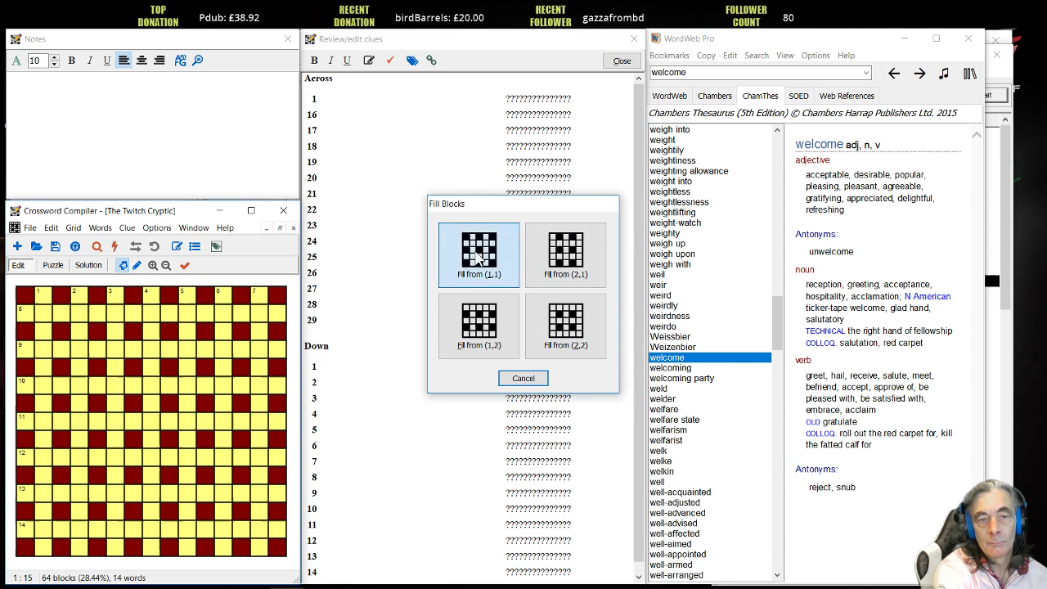
# - Block the centre cell 8:8, and add symmetrical blocks at cells 8:9 and 15:8
pyautogui.click(154, 424)
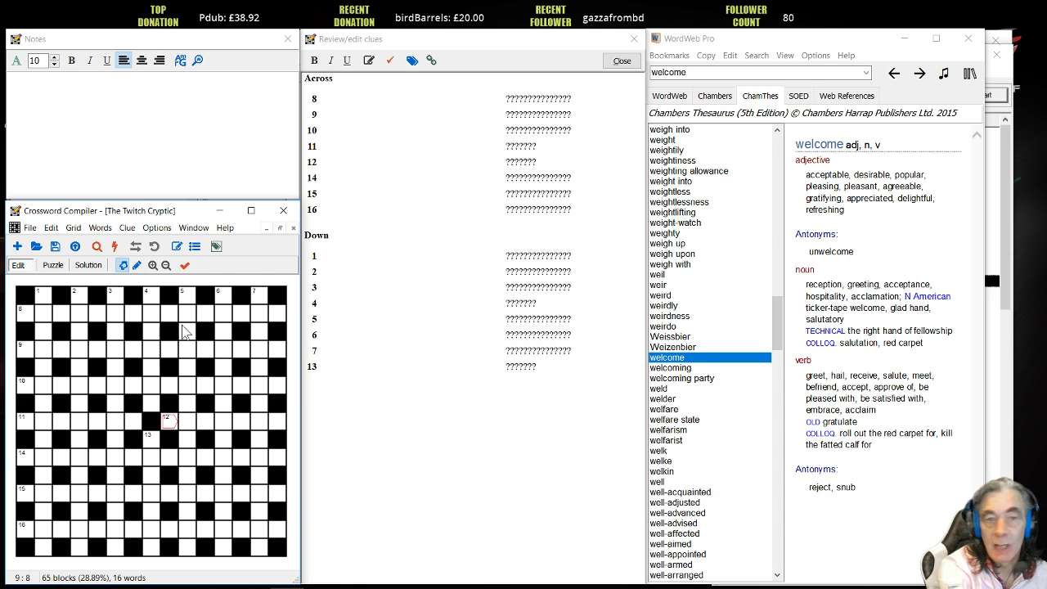
pyautogui.moveTo(278, 303); pyautogui.dragTo(31, 559)
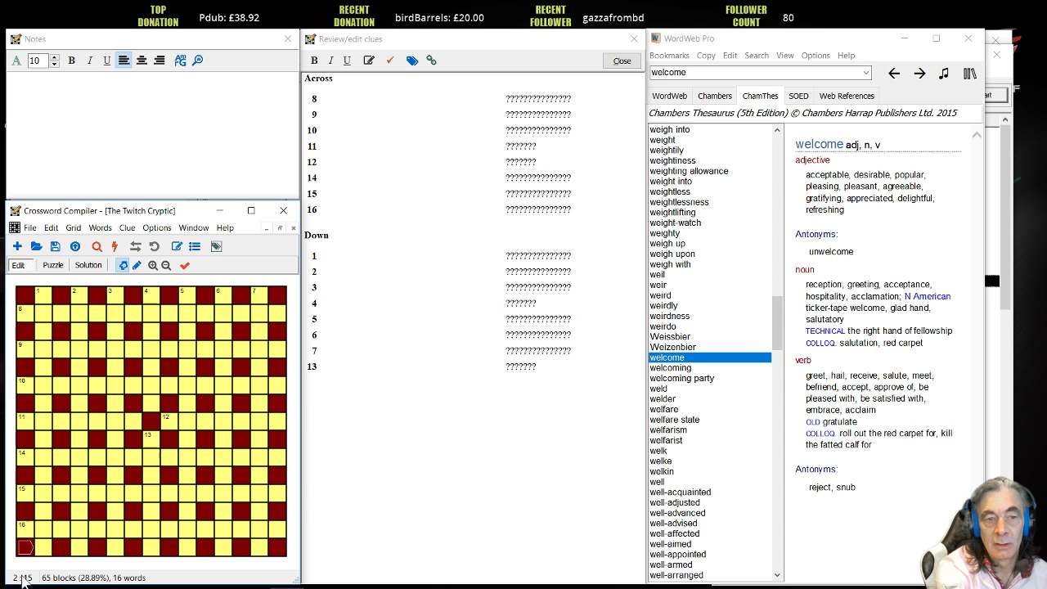
pyautogui.click(85, 427)
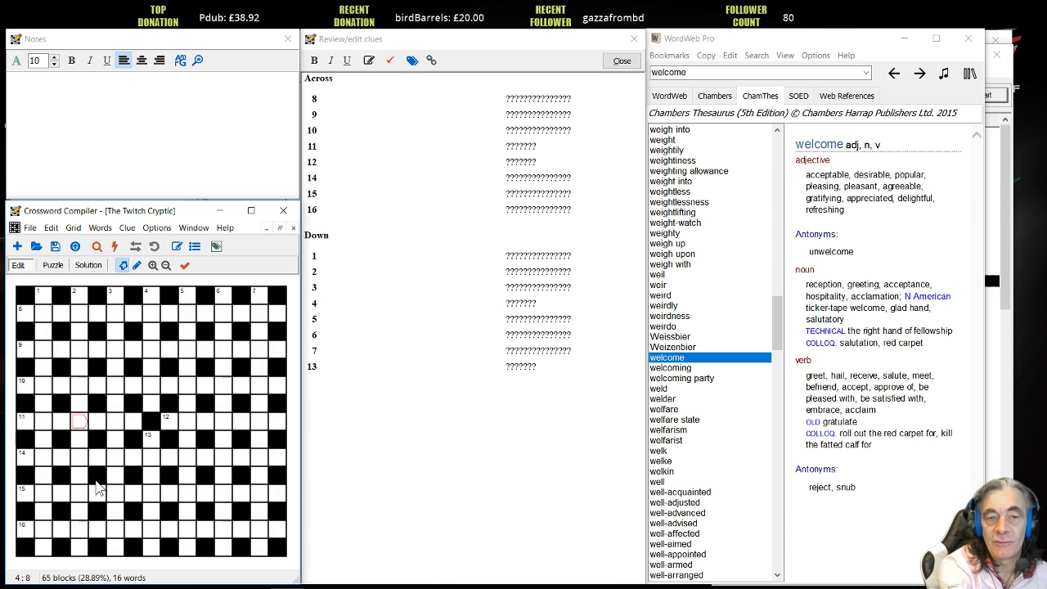
pyautogui.doubleClick(152, 440)
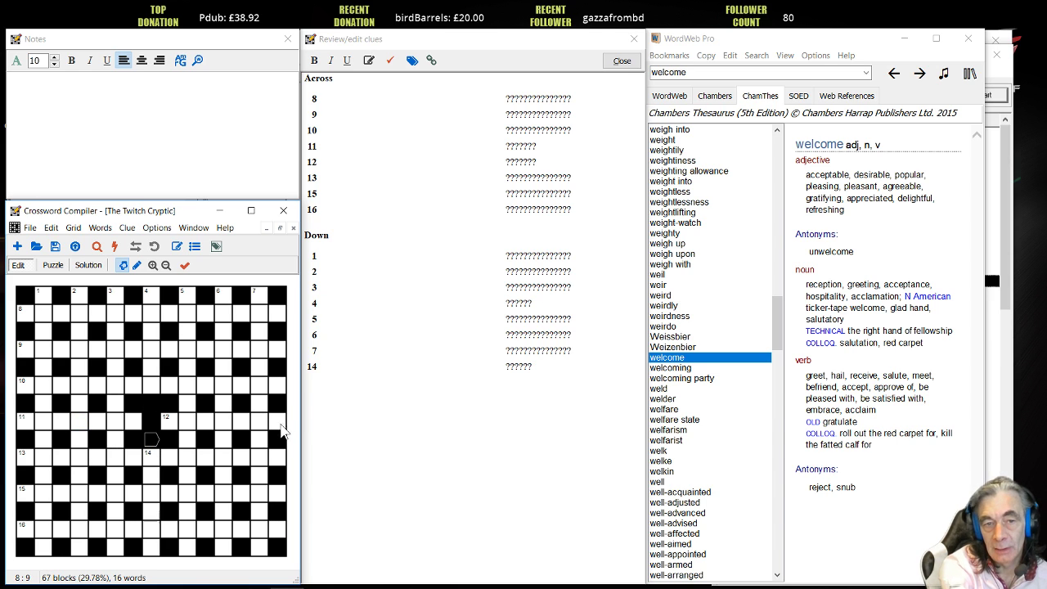
pyautogui.doubleClick(276, 422)
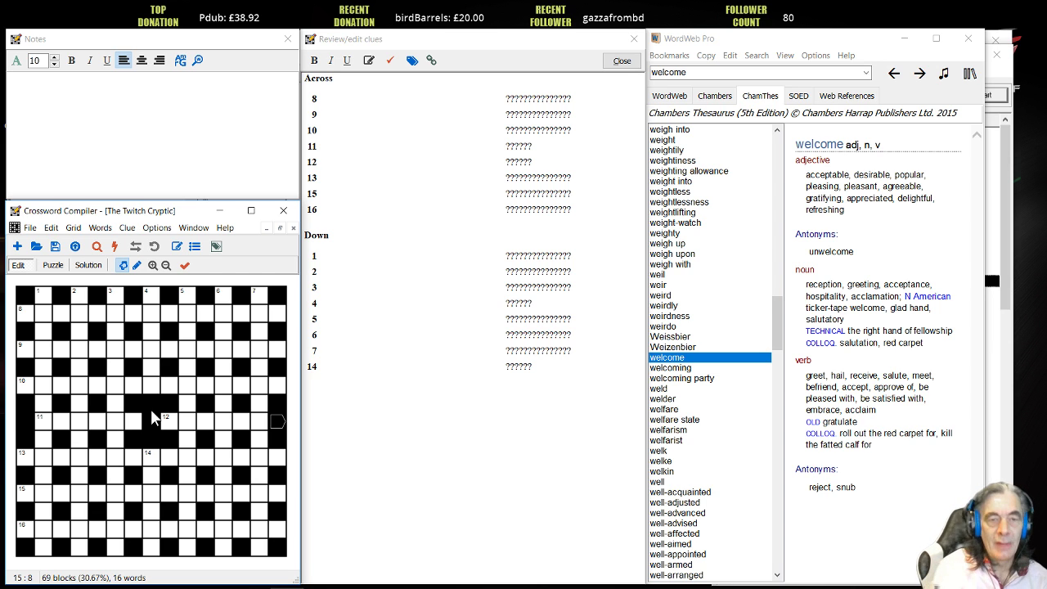
# - Clear the whole grid again and fill it with the block pattern starting from (2,2)
pyautogui.moveTo(276, 295); pyautogui.dragTo(12, 559)
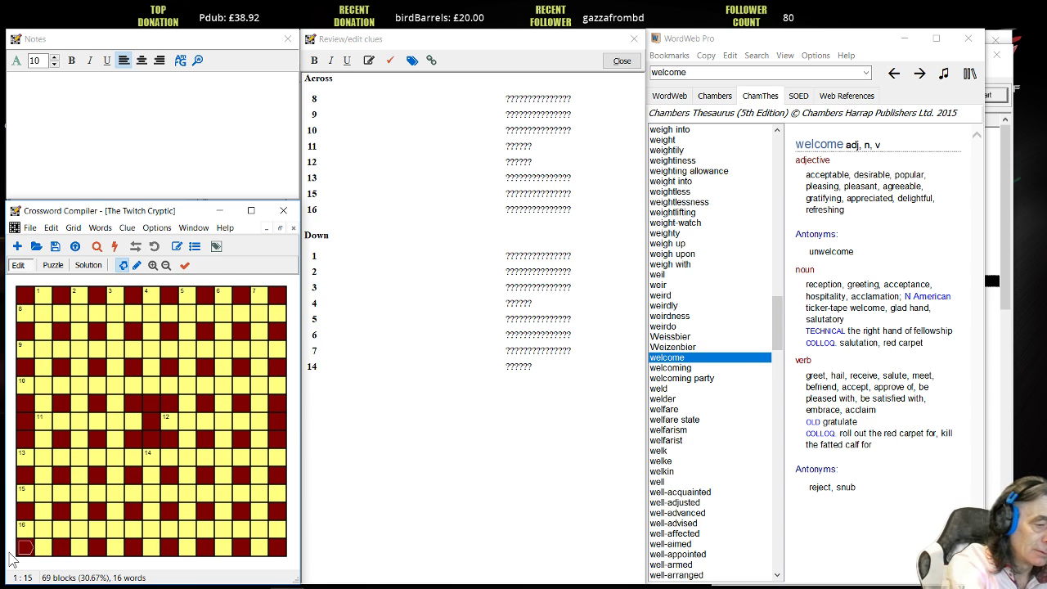
pyautogui.press('Delete')
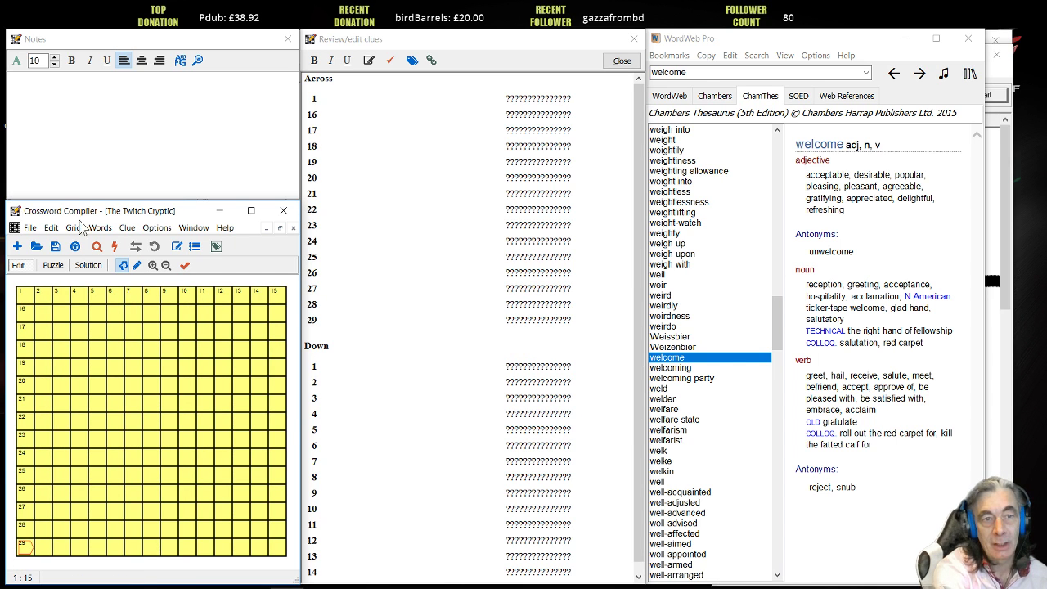
pyautogui.click(73, 228)
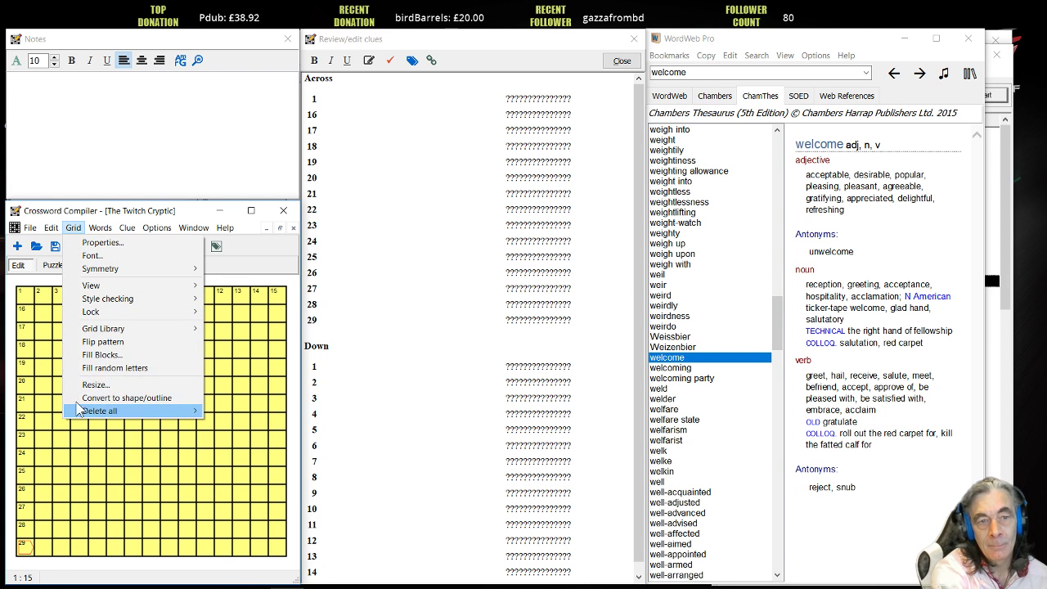
pyautogui.click(114, 354)
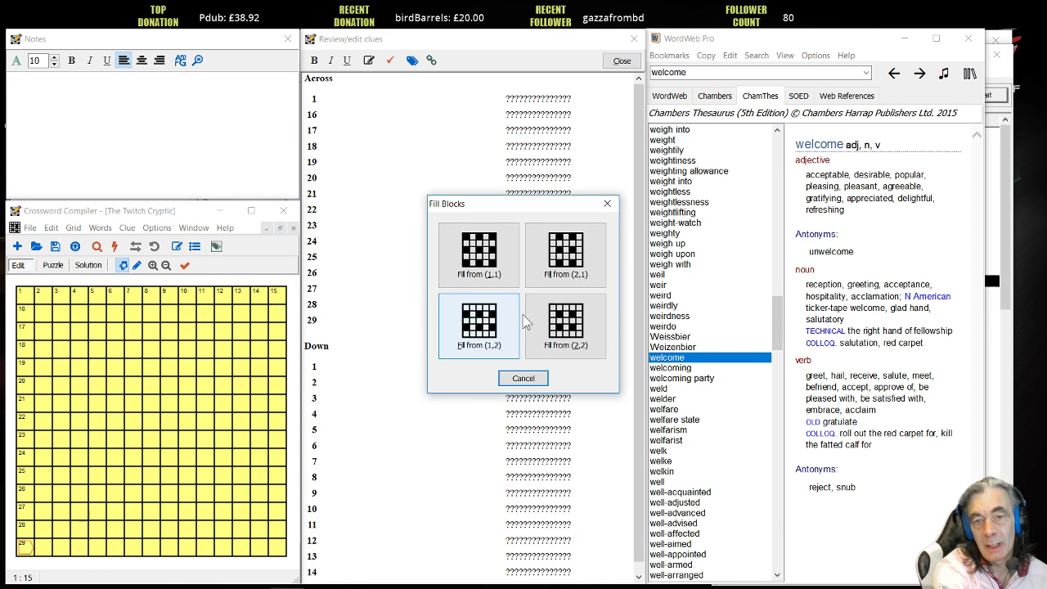
pyautogui.click(563, 326)
pyautogui.click(154, 406)
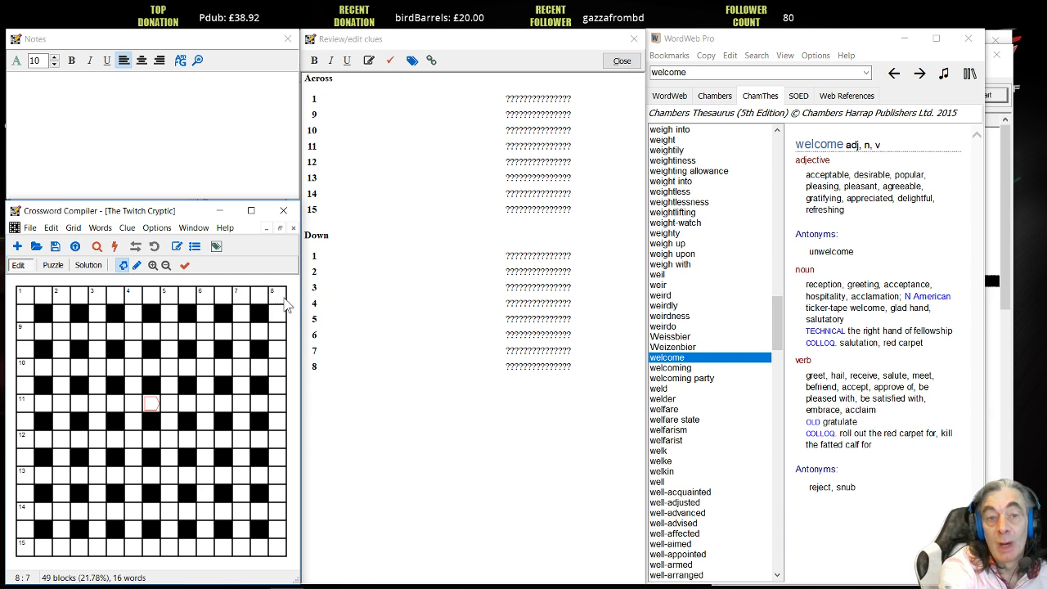
# - Clear all cells of the grid and fill it with the block pattern starting from (1,2)
pyautogui.moveTo(285, 304); pyautogui.dragTo(31, 548)
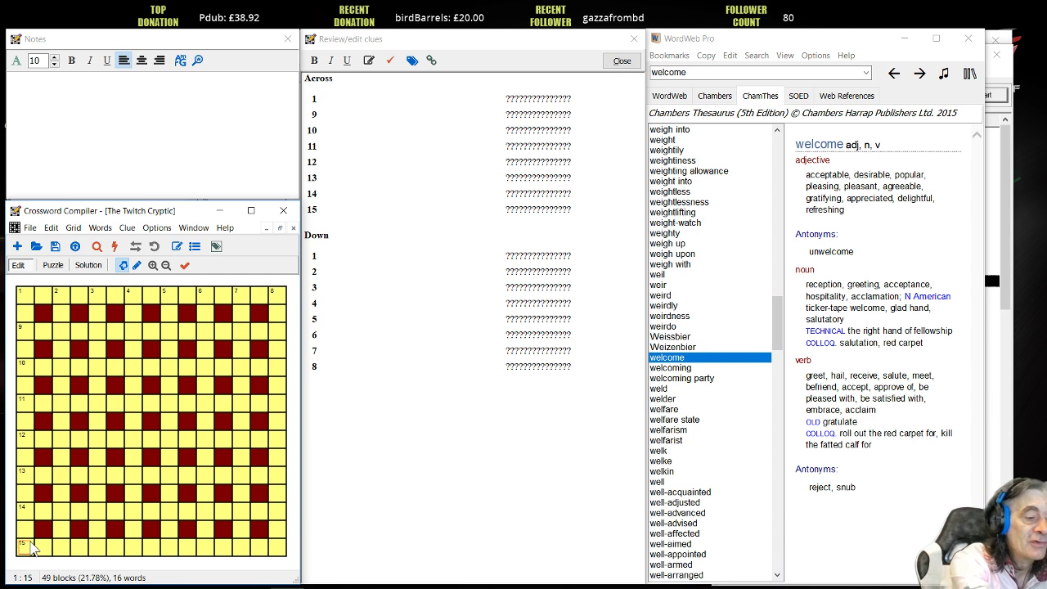
pyautogui.press('Delete')
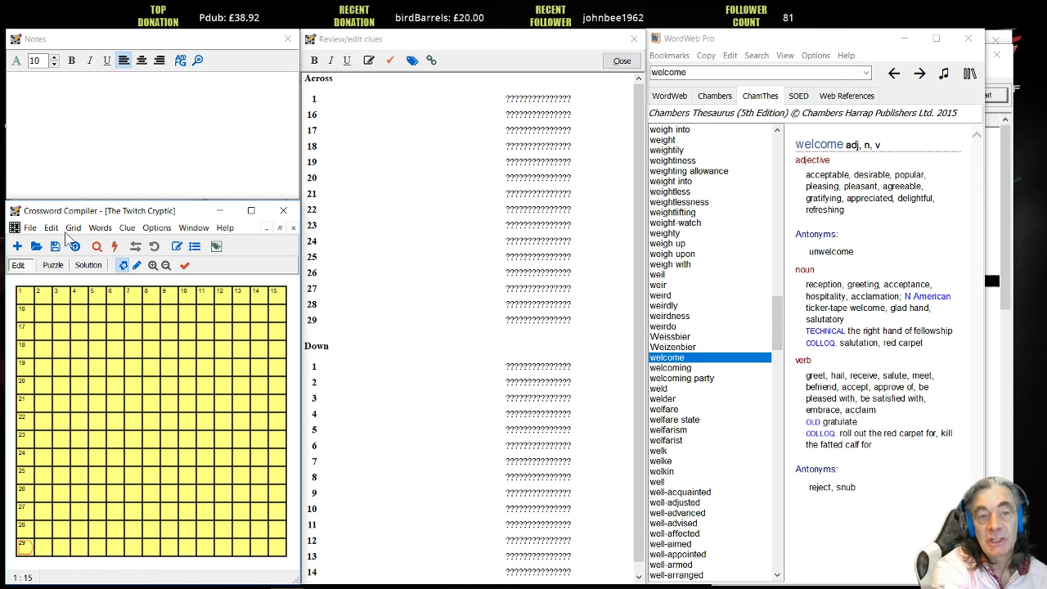
pyautogui.click(74, 228)
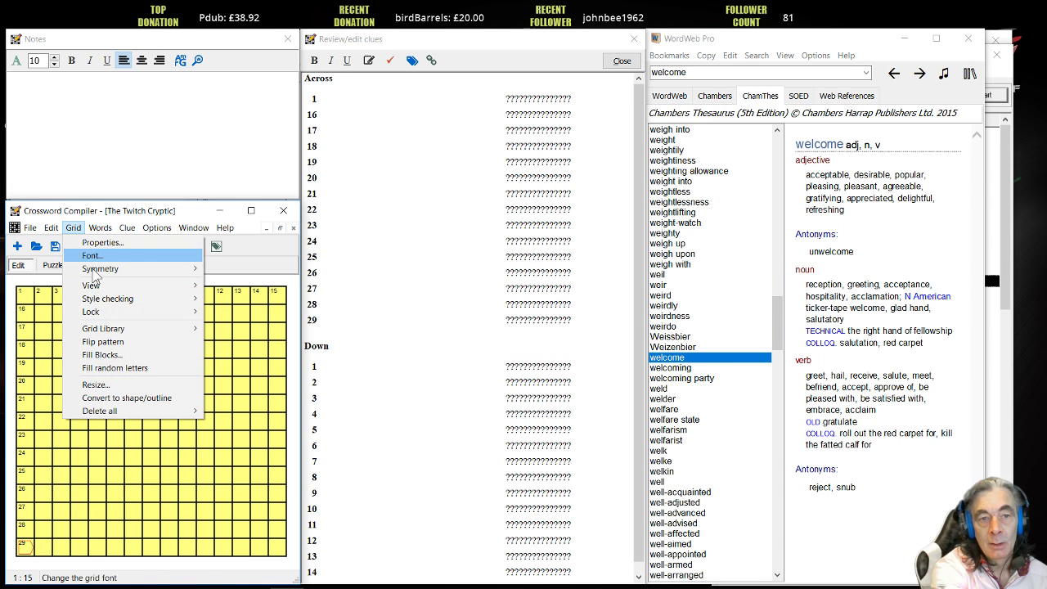
pyautogui.click(102, 354)
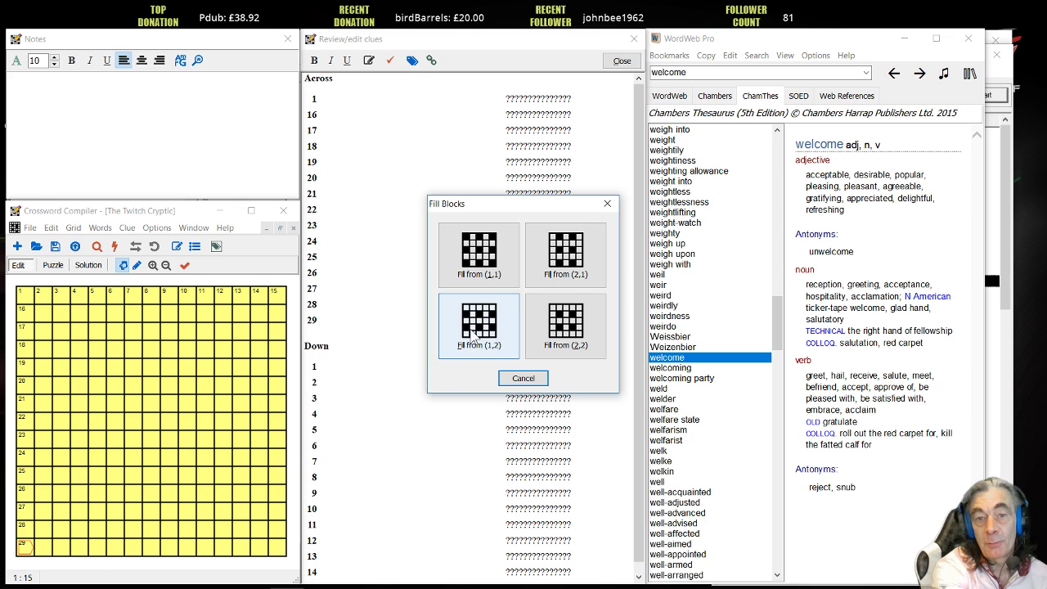
pyautogui.click(474, 334)
# - Flip the block pattern of the grid
pyautogui.click(24, 299)
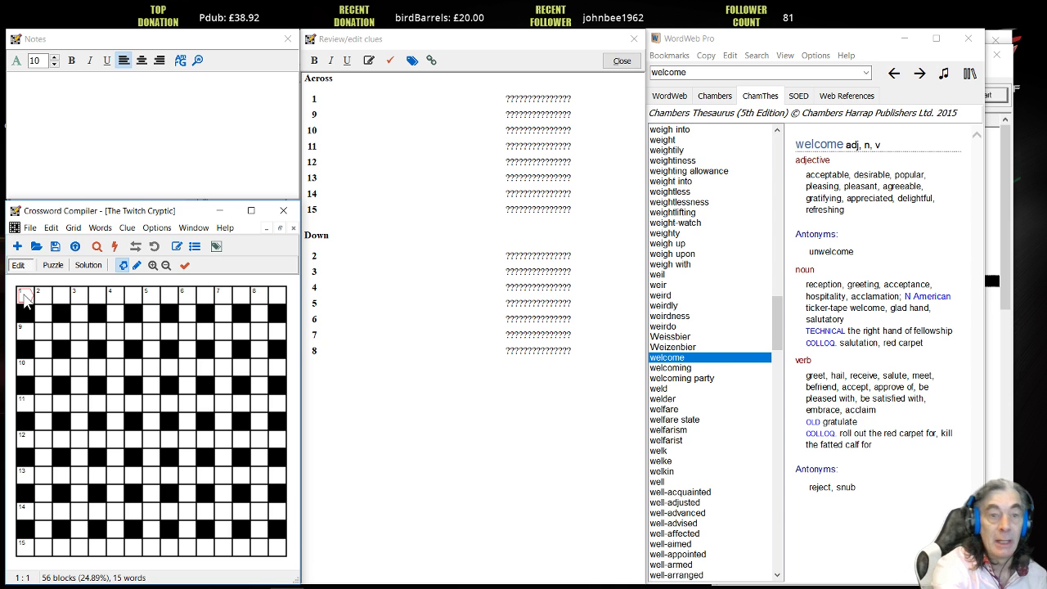
pyautogui.click(73, 228)
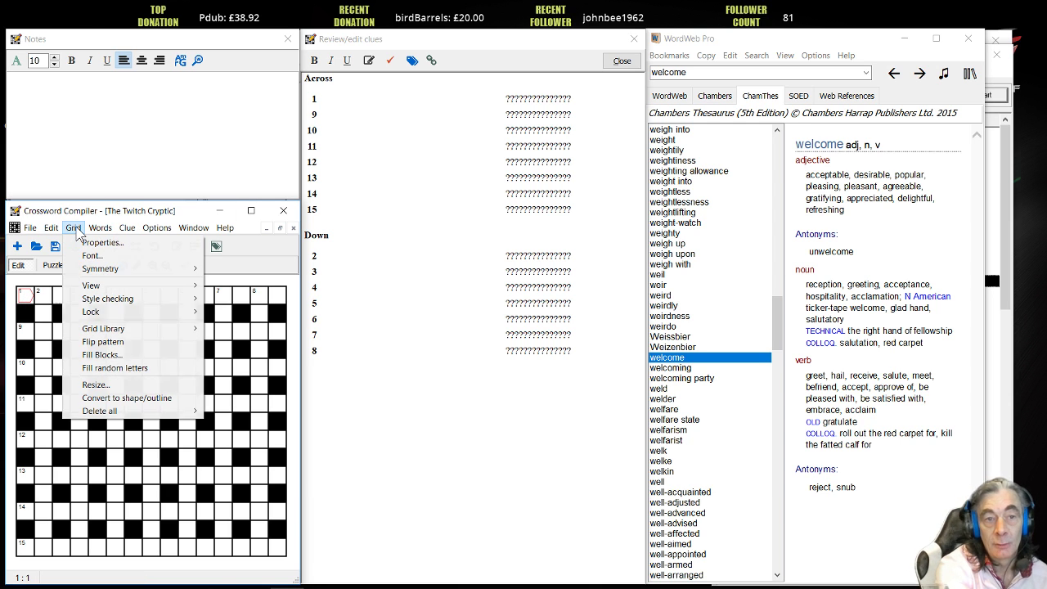
pyautogui.click(122, 342)
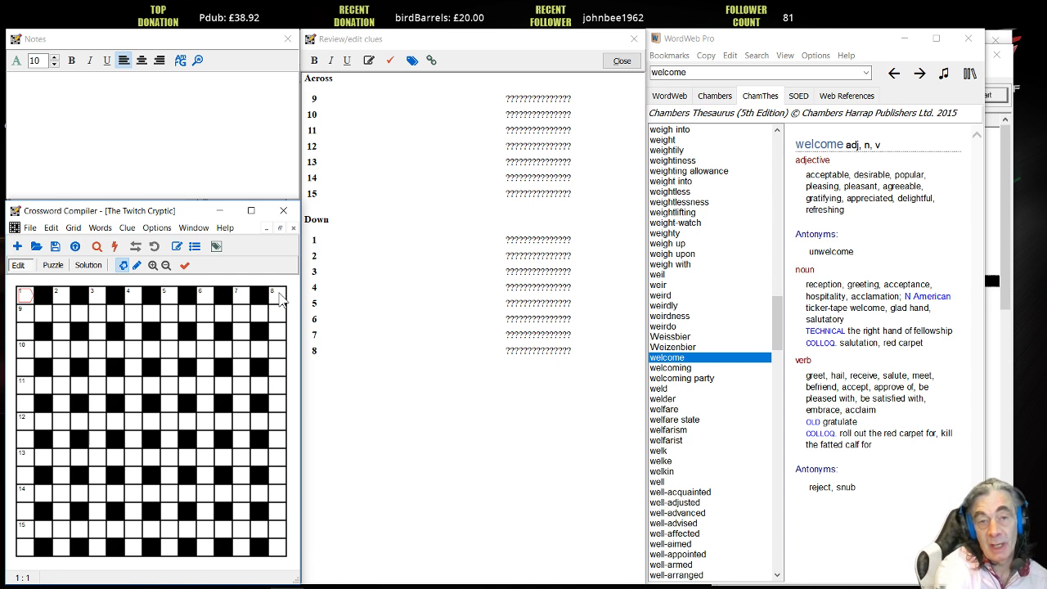
# - Clear the flipped pattern from the whole grid and refill it with the block pattern starting from (2,2)
pyautogui.moveTo(278, 296); pyautogui.dragTo(22, 544)
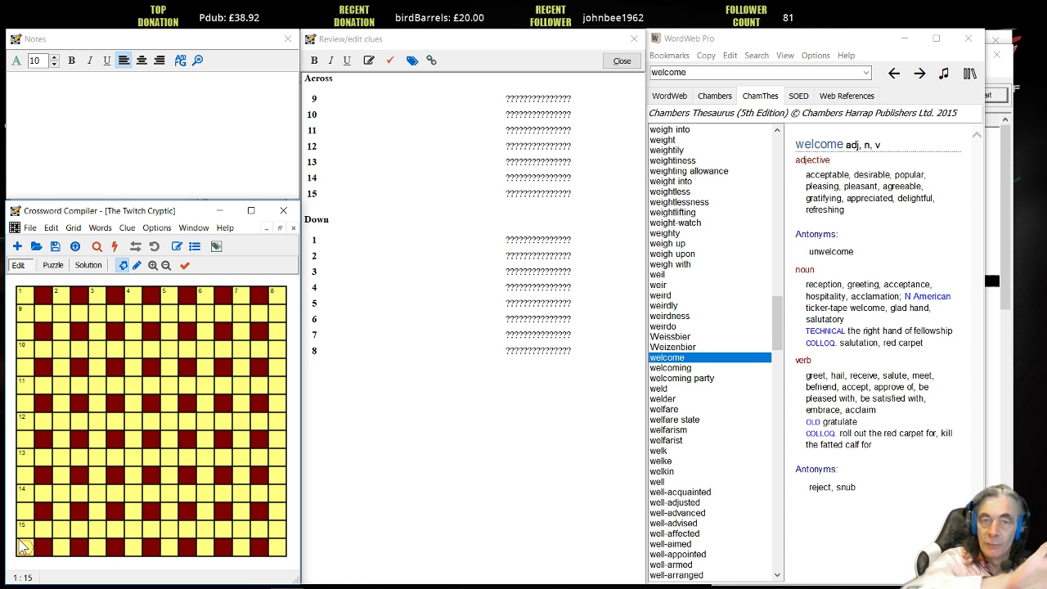
pyautogui.press('Delete')
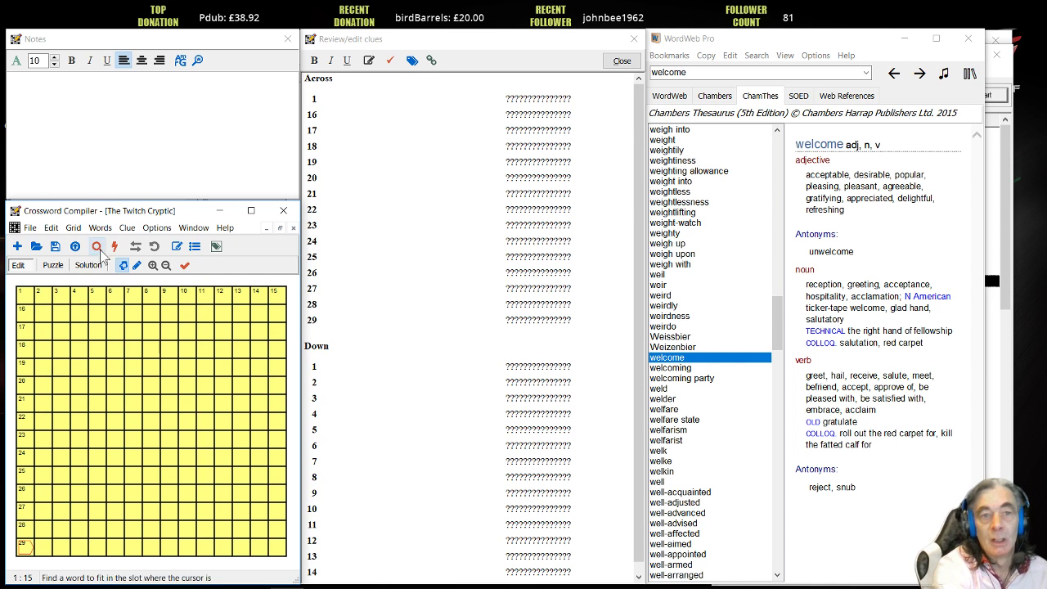
pyautogui.click(74, 228)
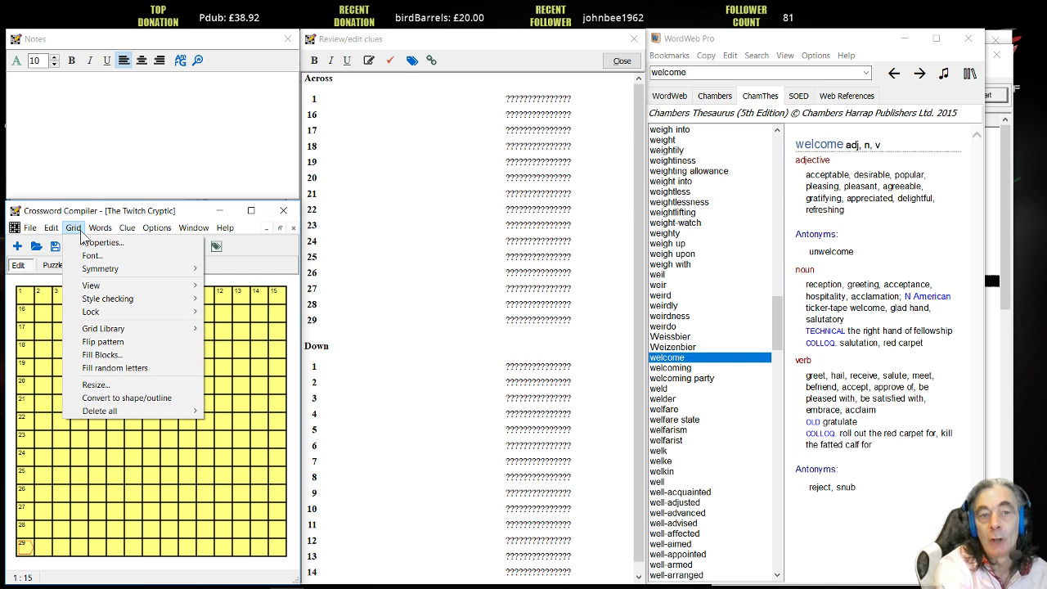
pyautogui.click(135, 355)
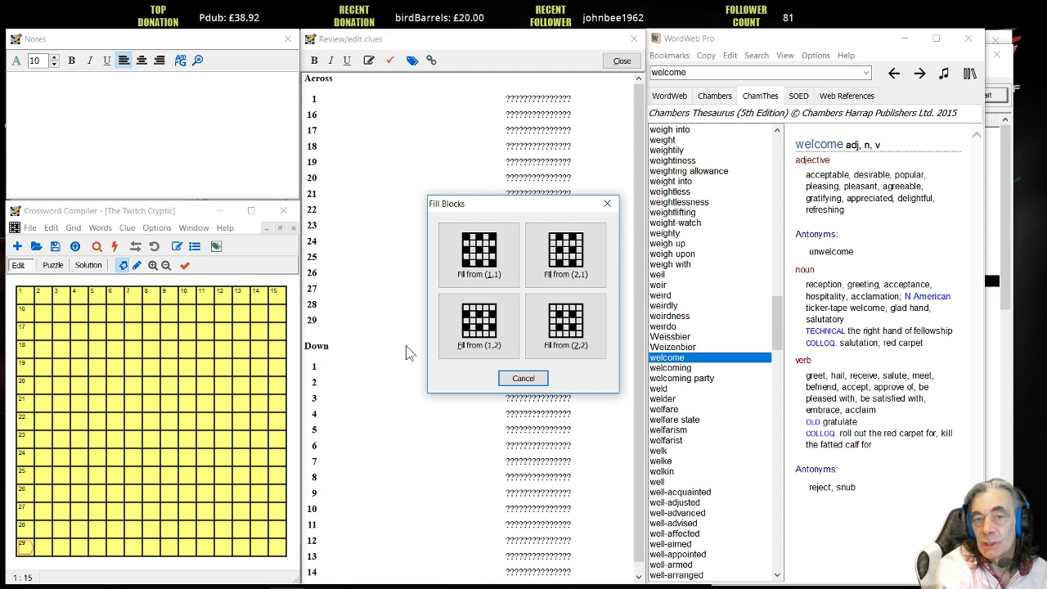
pyautogui.click(572, 326)
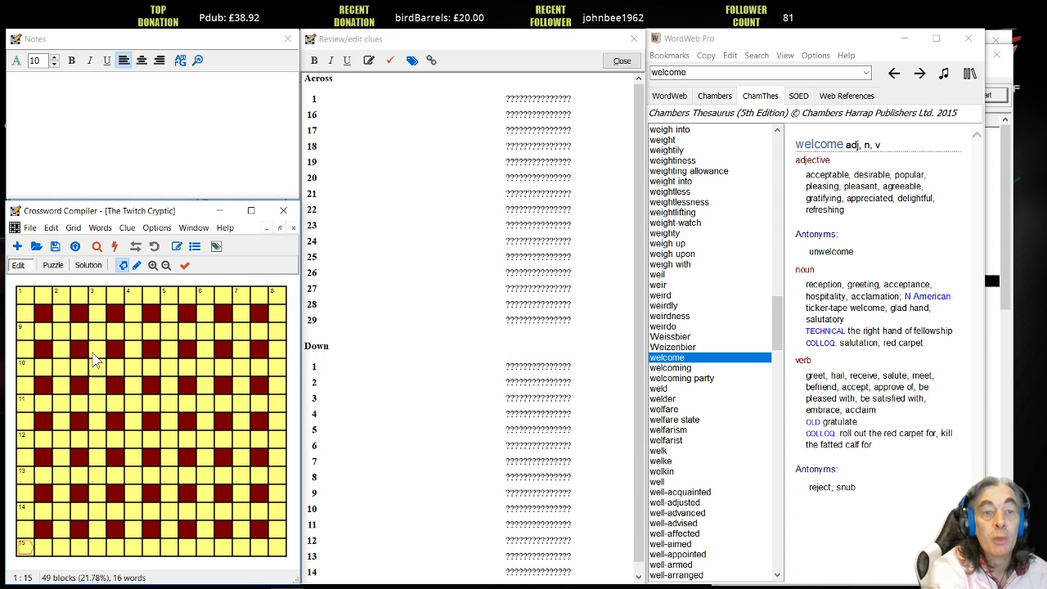
pyautogui.click(81, 334)
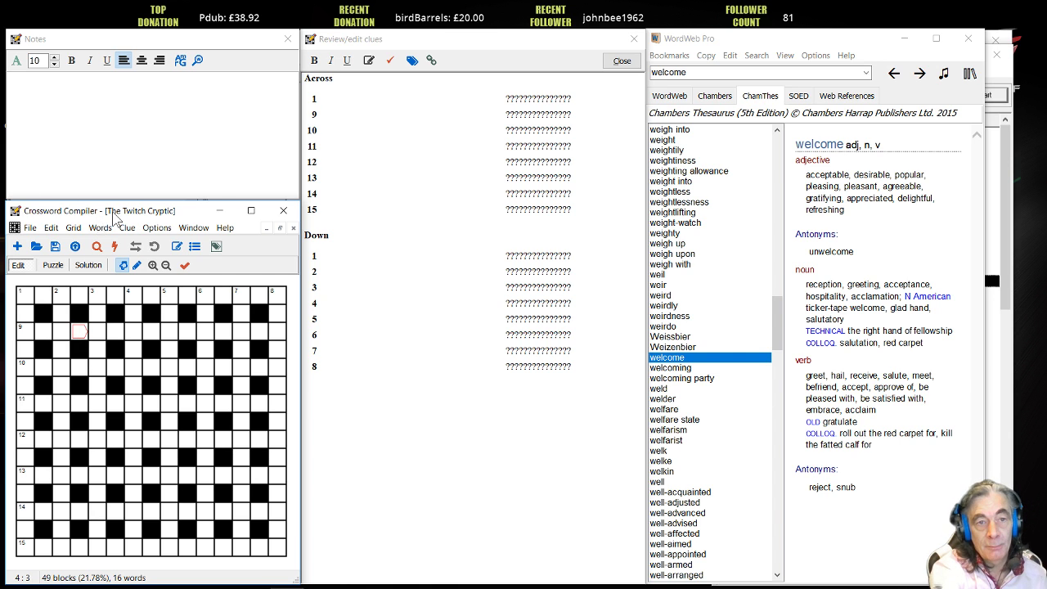
# - Set the grid symmetry to Dual and try blocking cells 11:1 and 6:3 with their symmetrical partners
pyautogui.click(73, 229)
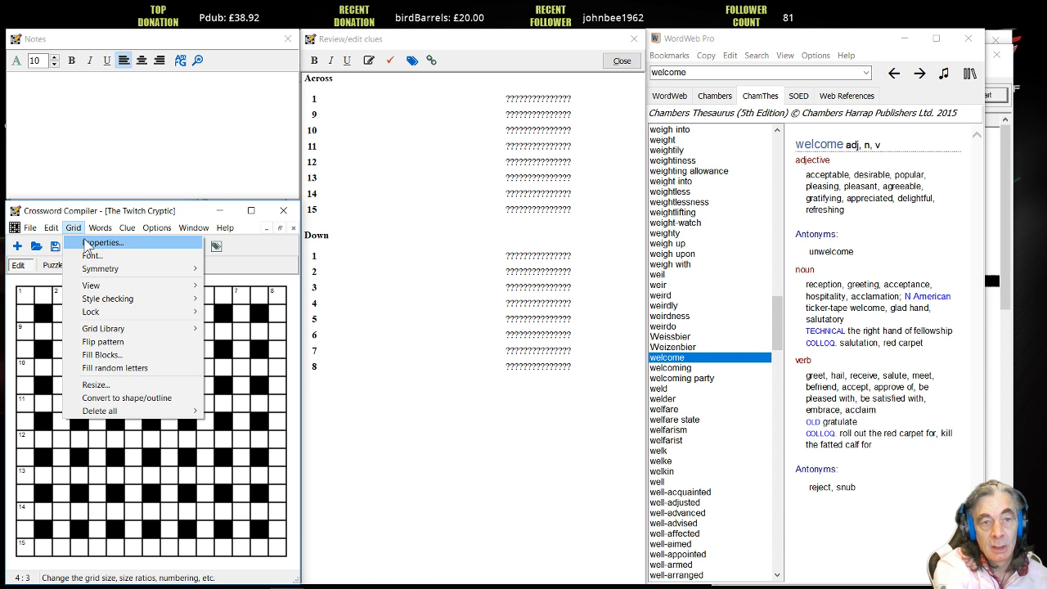
pyautogui.moveTo(101, 272)
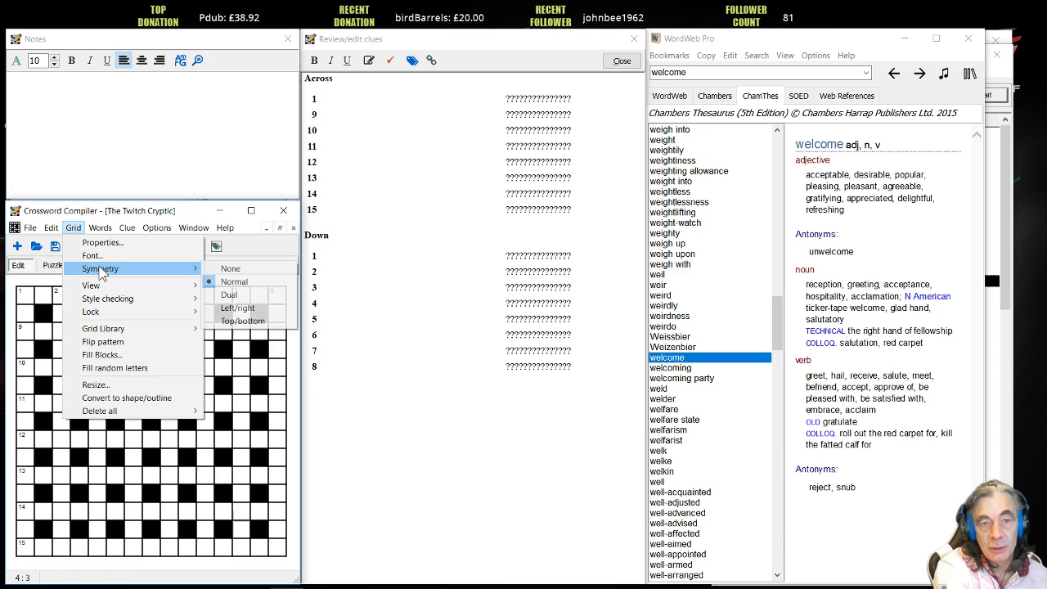
pyautogui.click(245, 296)
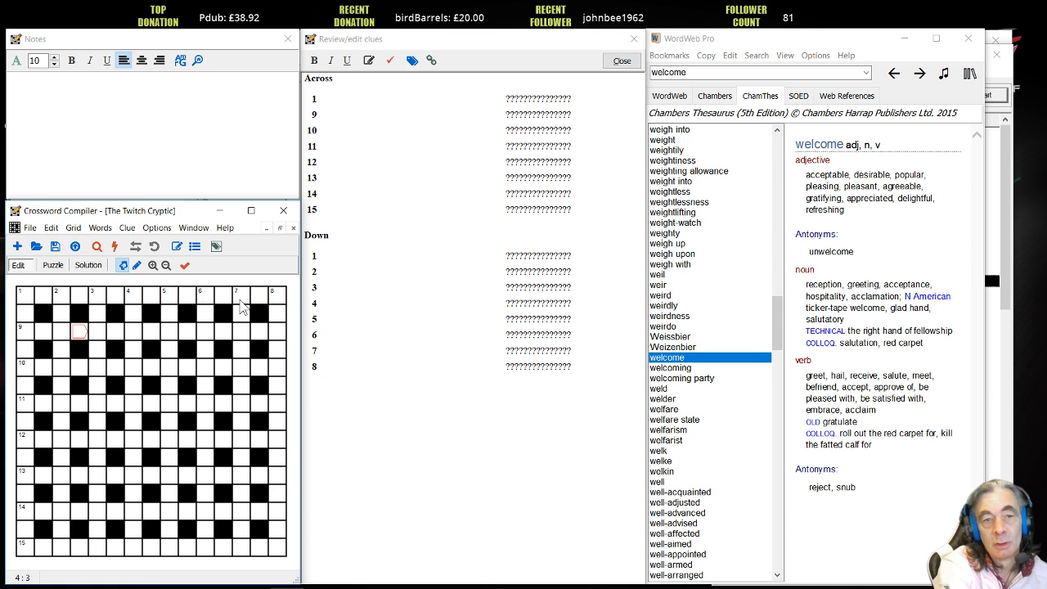
pyautogui.click(207, 296)
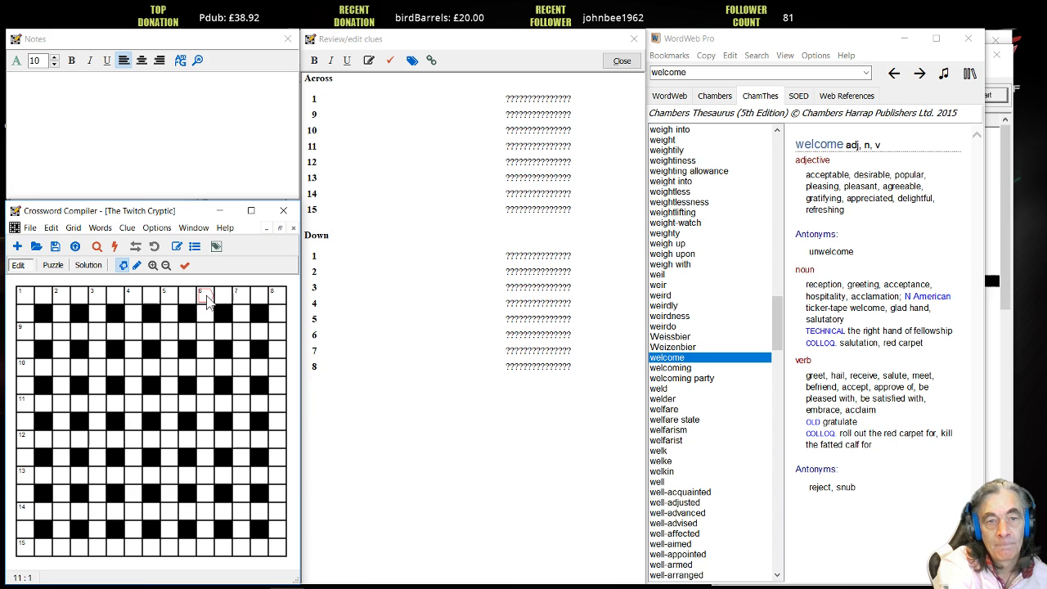
pyautogui.press('.')
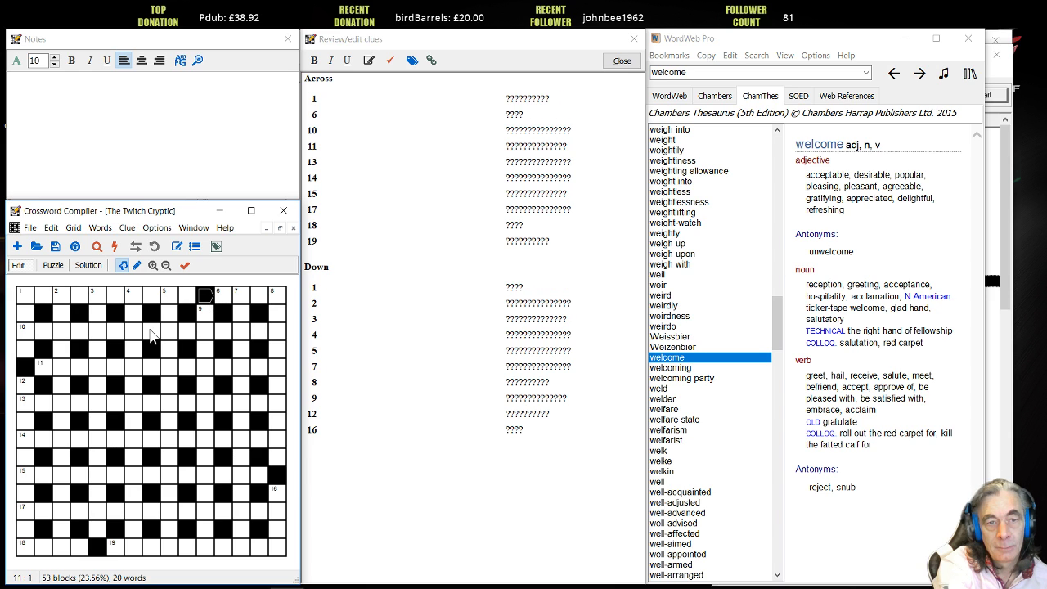
pyautogui.click(116, 331)
pyautogui.press('.')
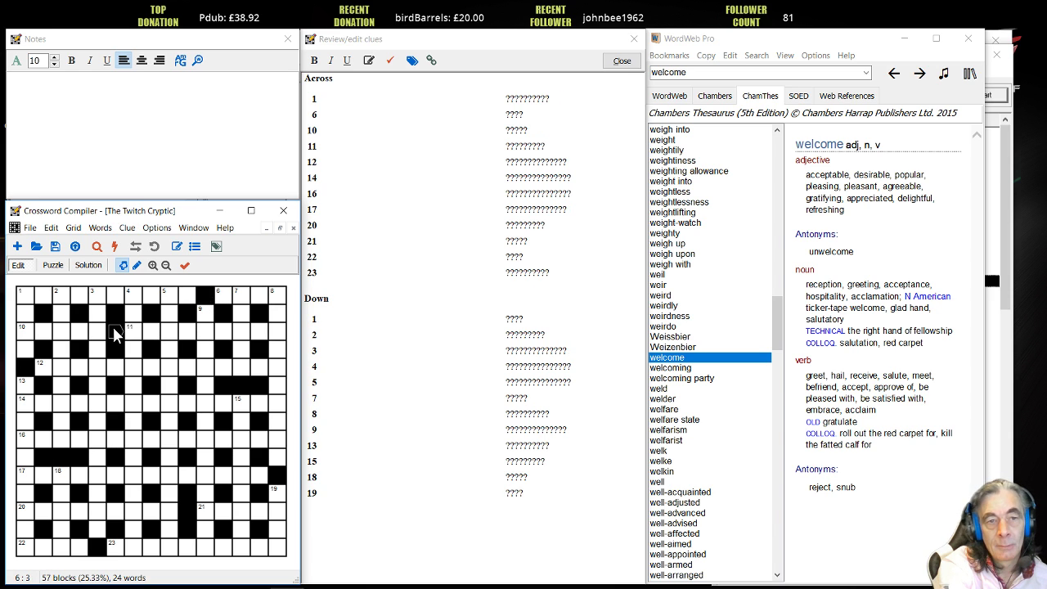
# - Undo the dual-symmetry blocks and set the grid symmetry back to Normal
pyautogui.hotkey('ctrl', 'z')
pyautogui.hotkey('ctrl', 'z')
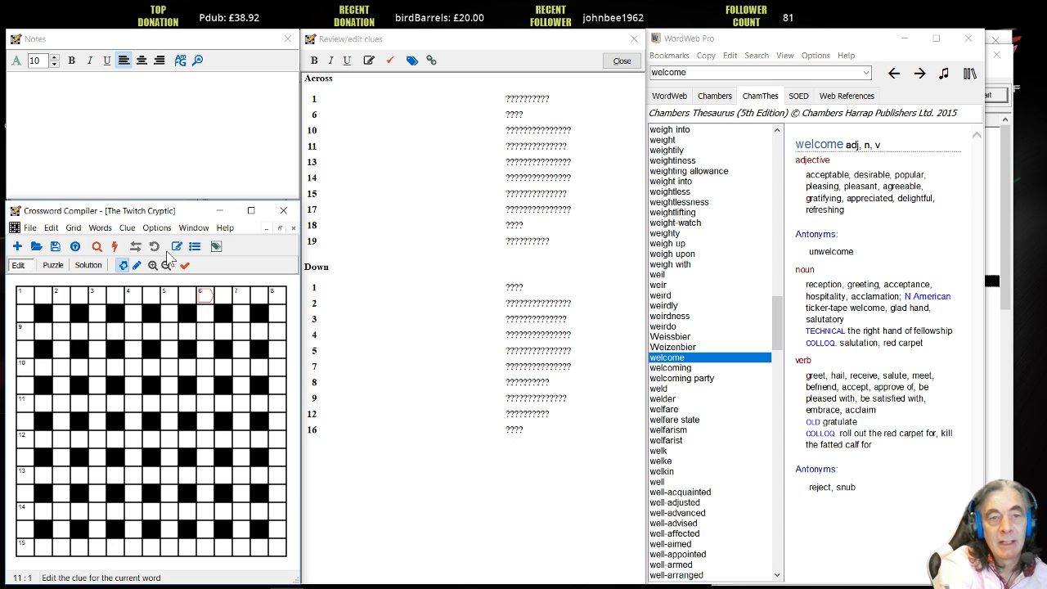
pyautogui.hotkey('ctrl', 'z')
pyautogui.click(72, 228)
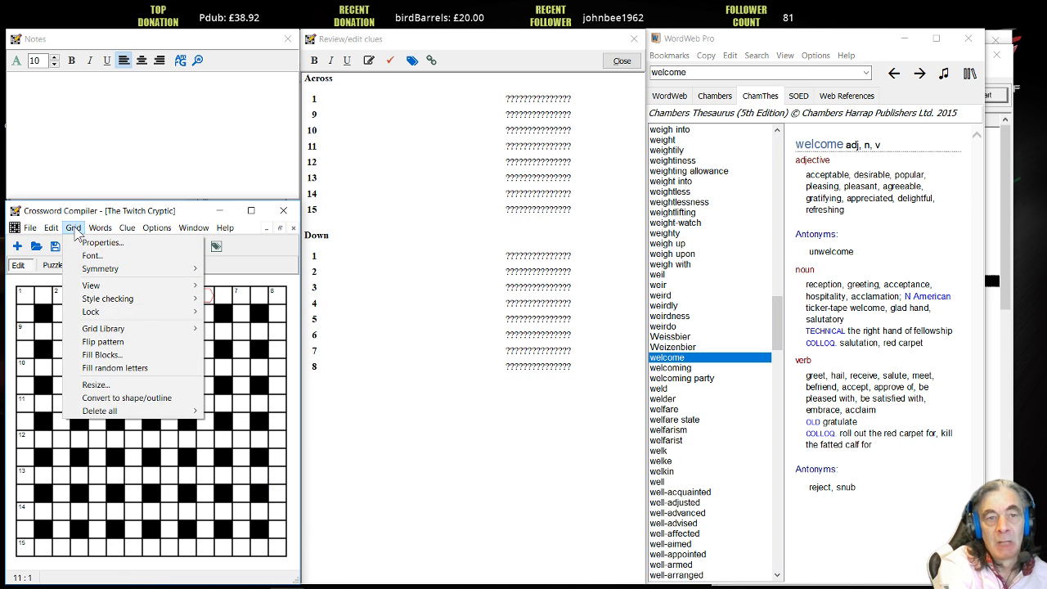
pyautogui.click(248, 282)
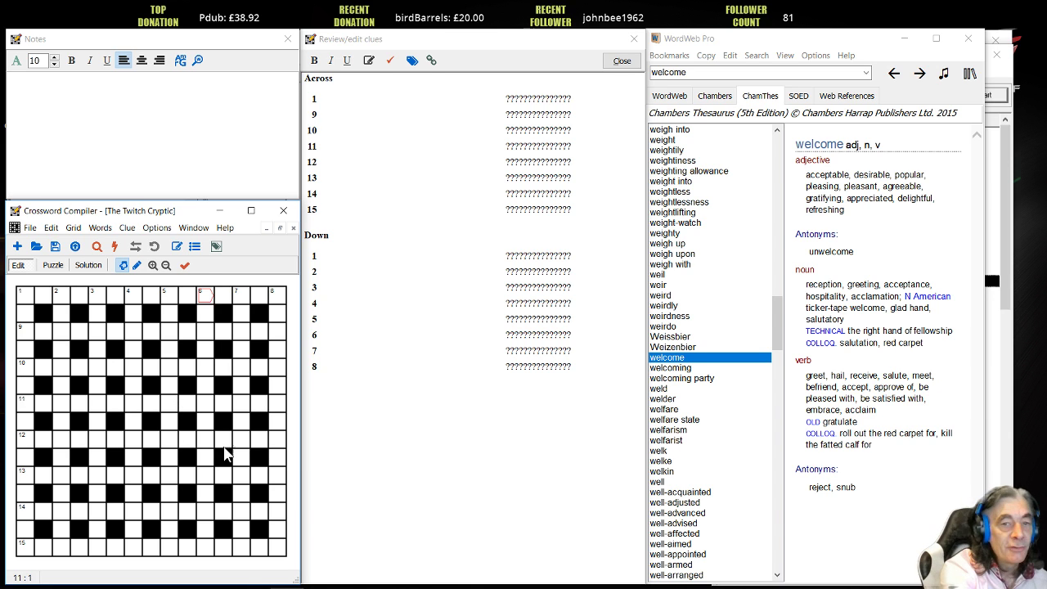
# - Try blocking cells 14:9 and 15:9 with their symmetrical partners, and remove these blocks again
pyautogui.click(260, 440)
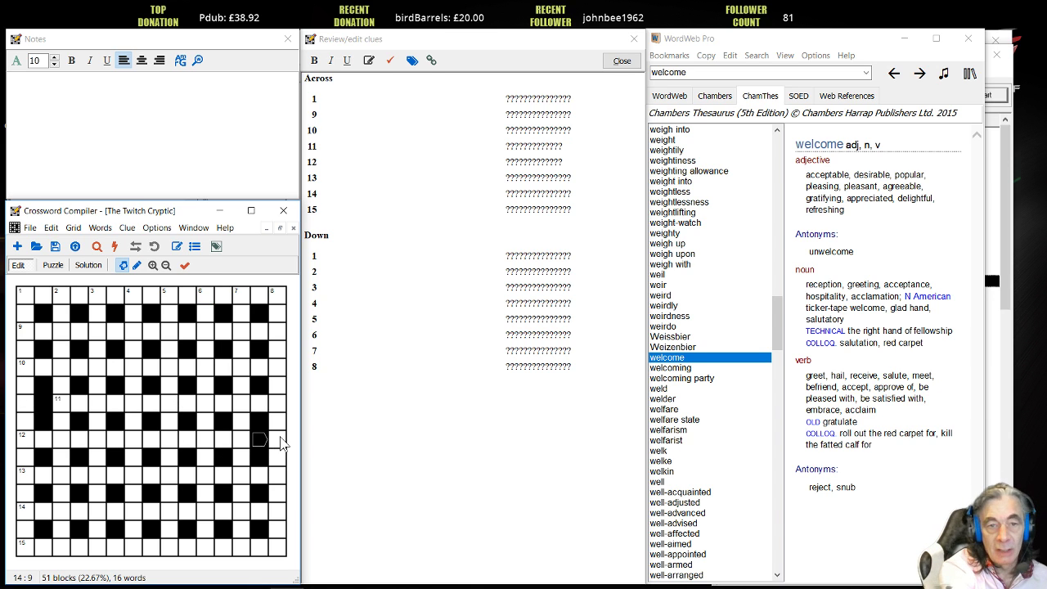
pyautogui.click(278, 440)
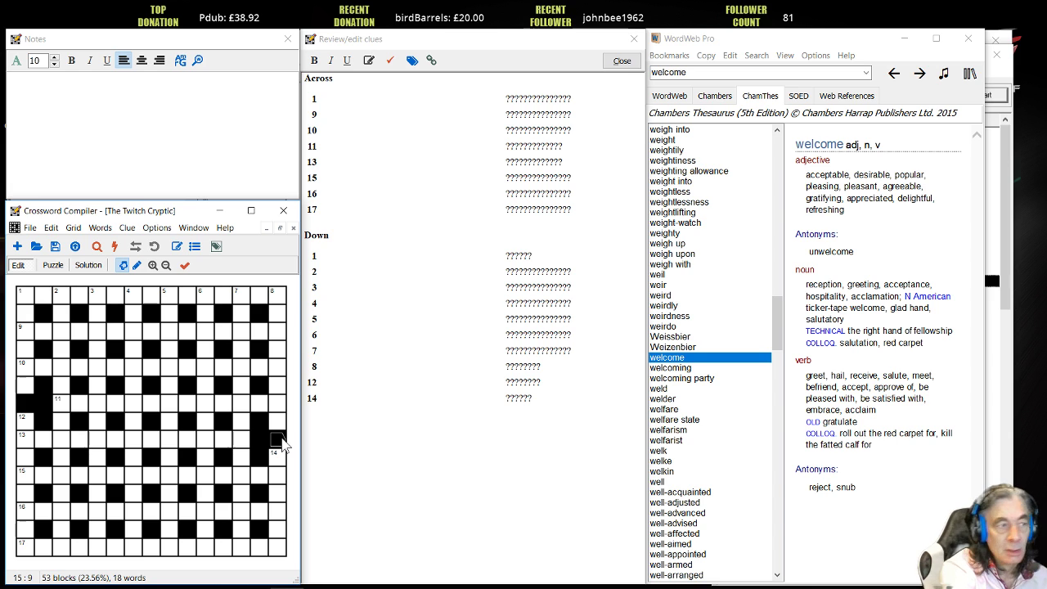
pyautogui.click(278, 442)
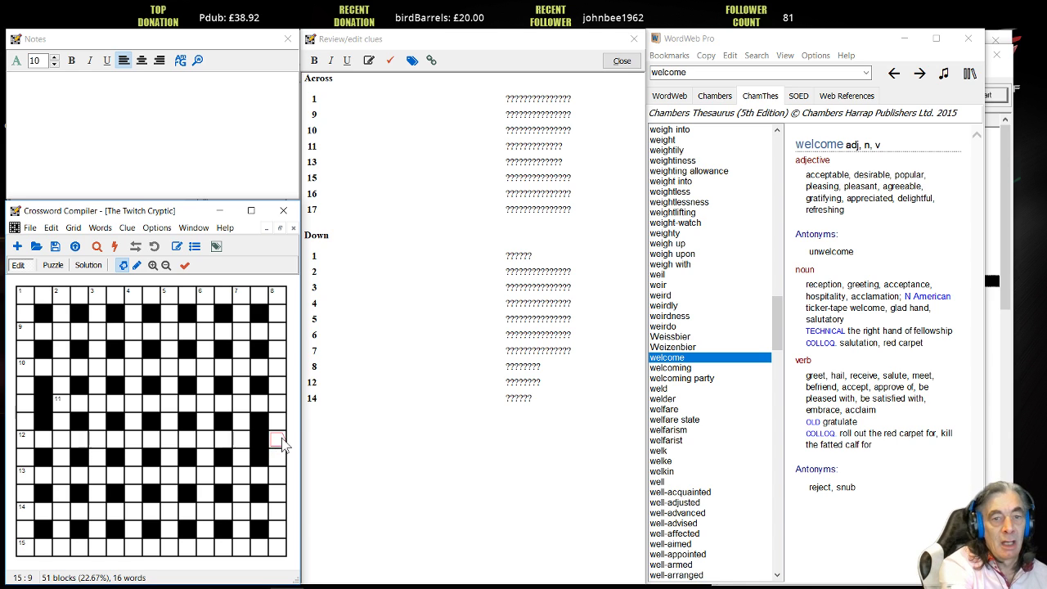
pyautogui.click(261, 442)
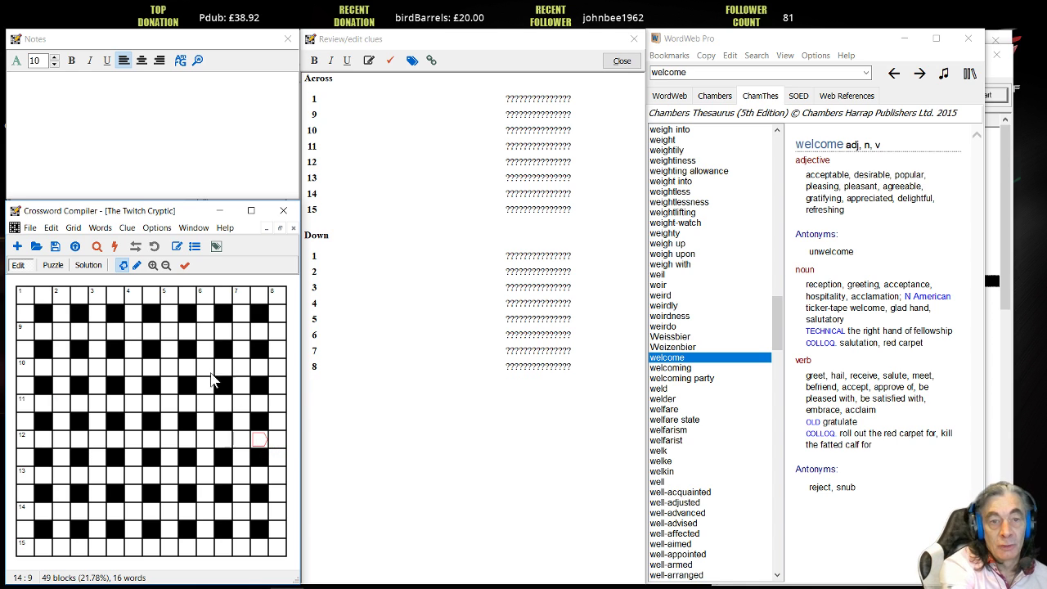
# - Try blocking cells 14:7 and 15:7 with their symmetrical partners, and clear both pairs again
pyautogui.click(278, 369)
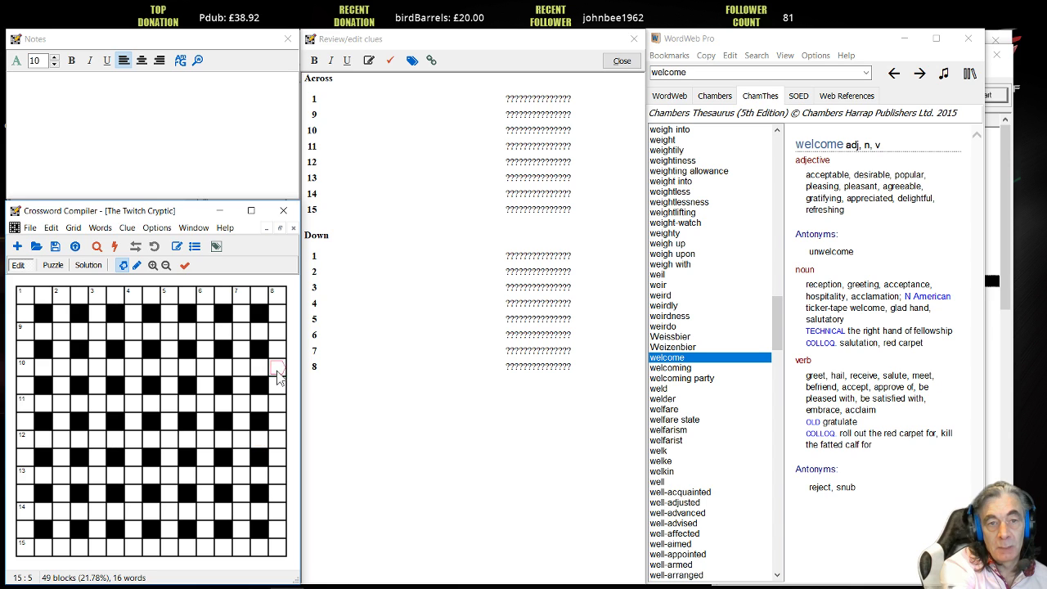
pyautogui.click(278, 371)
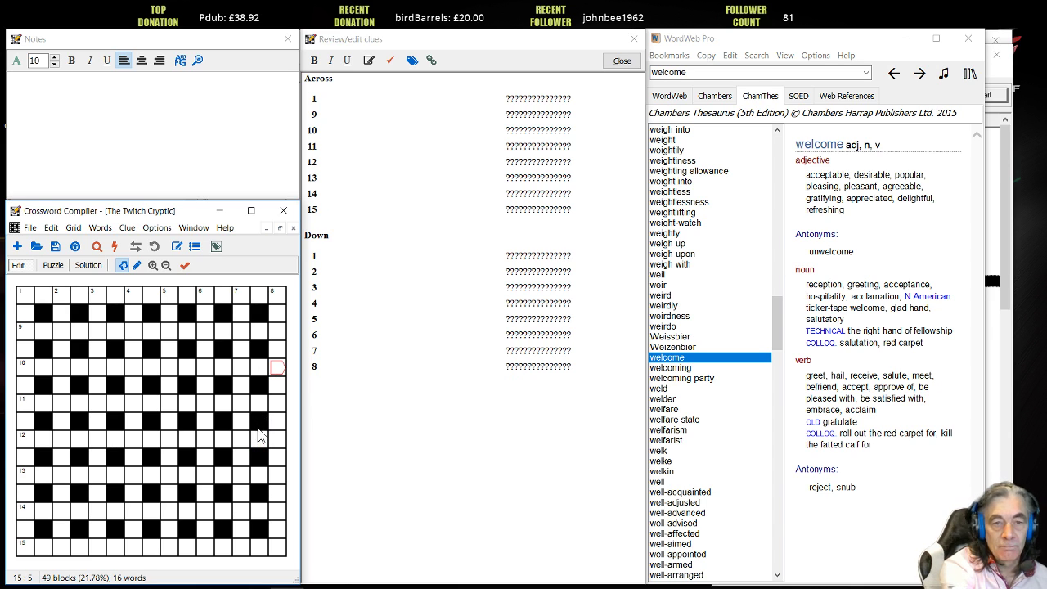
pyautogui.click(258, 405)
pyautogui.click(258, 405)
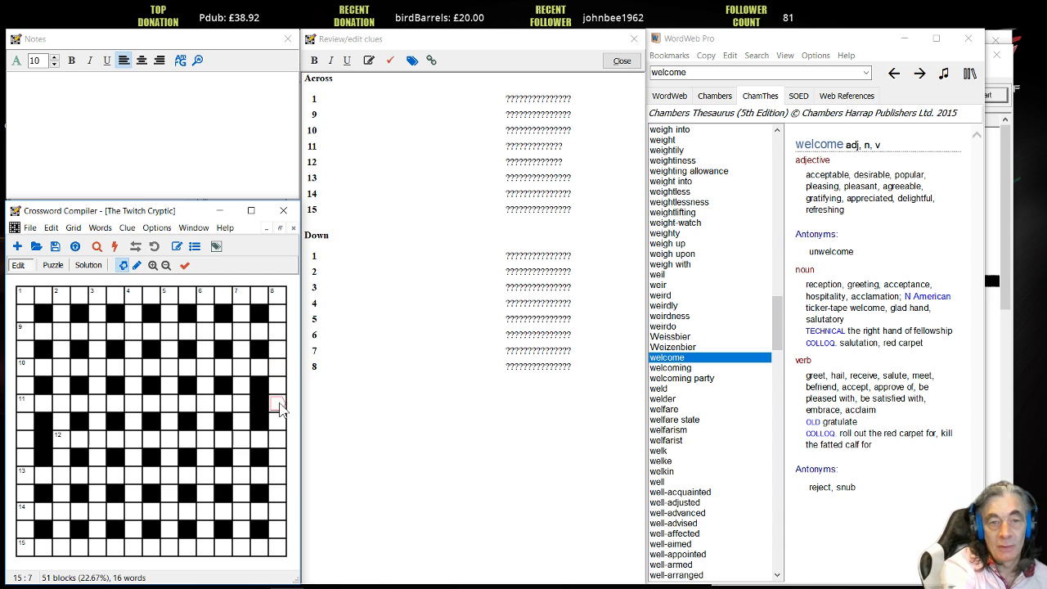
pyautogui.click(279, 404)
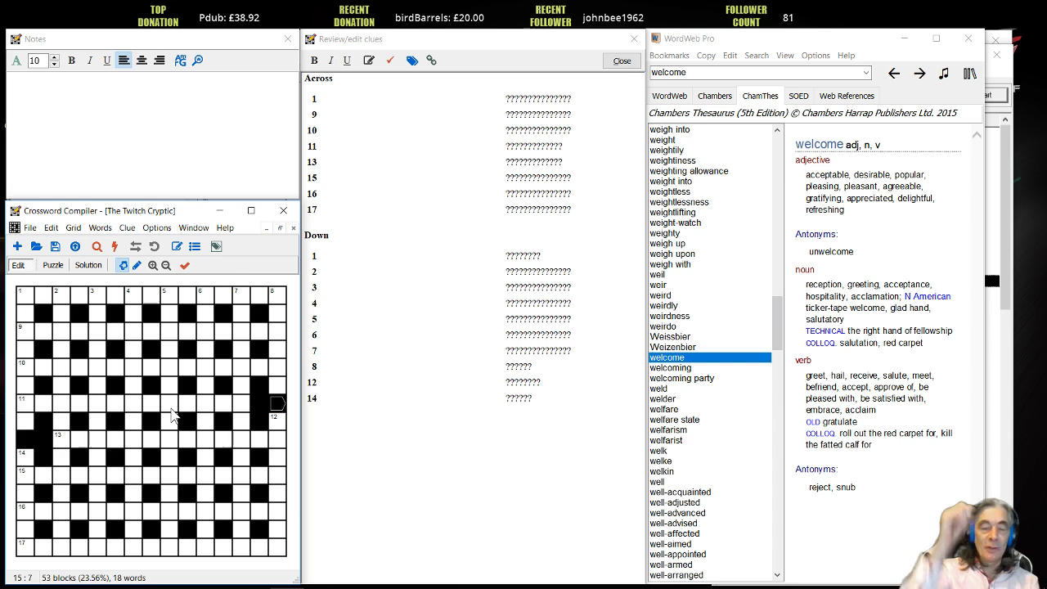
pyautogui.click(260, 404)
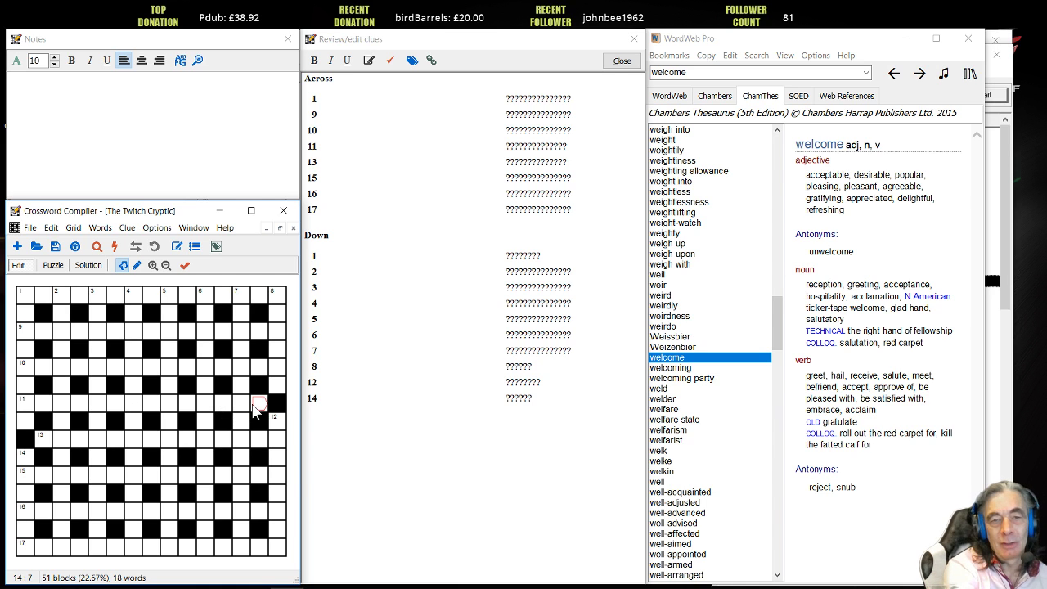
pyautogui.click(278, 412)
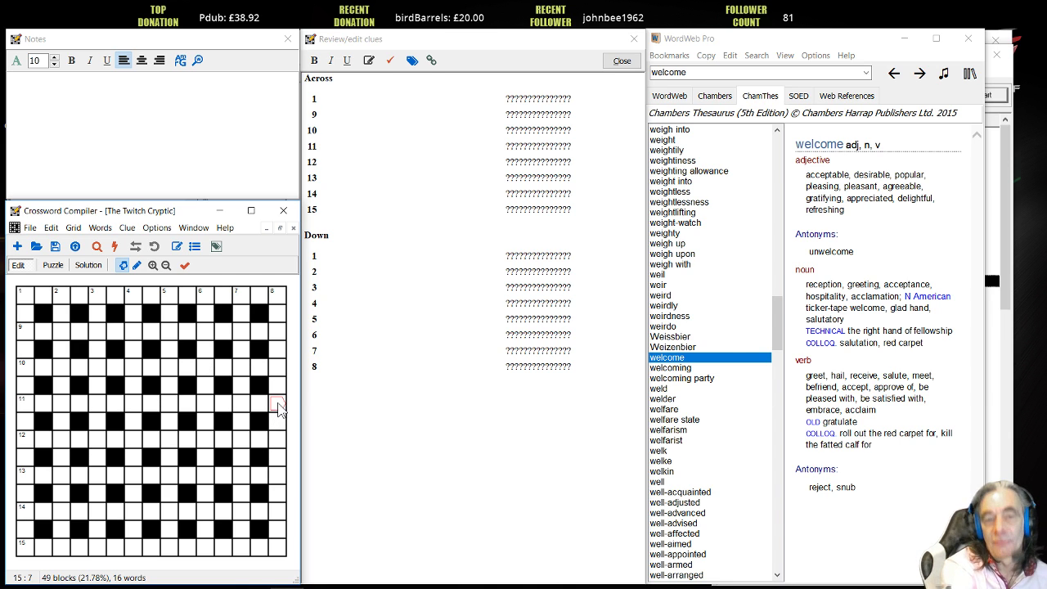
# - Block cell 15:7 with its symmetrical partner, and briefly try a block at the adjacent cell 14:7 before clearing it
pyautogui.click(278, 405)
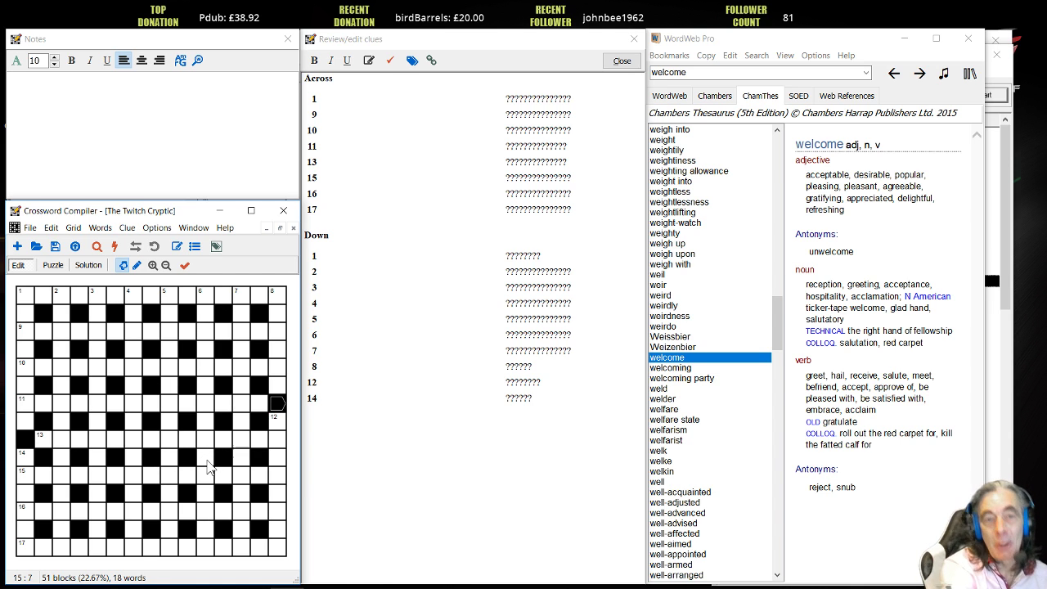
pyautogui.click(259, 403)
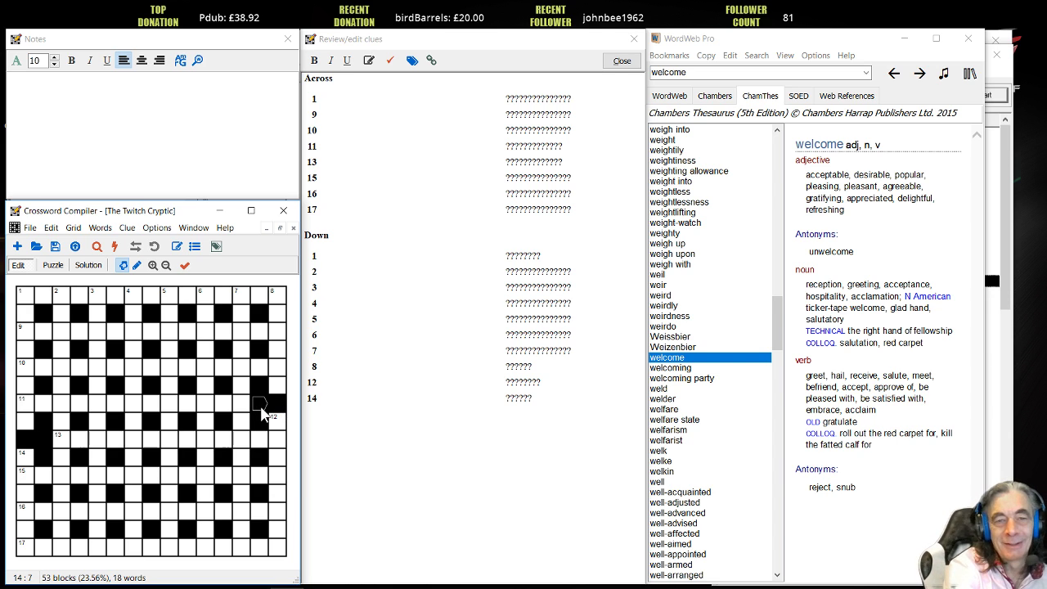
pyautogui.click(261, 406)
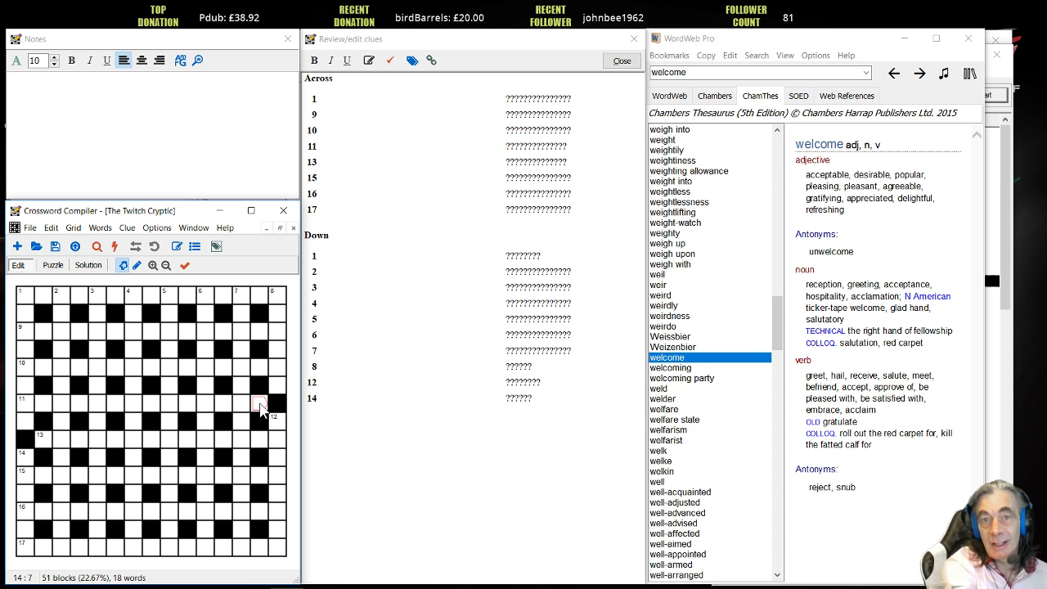
# - Browse the 14-letter word suggestions for 11 across, and leave the entry empty
pyautogui.doubleClick(260, 404)
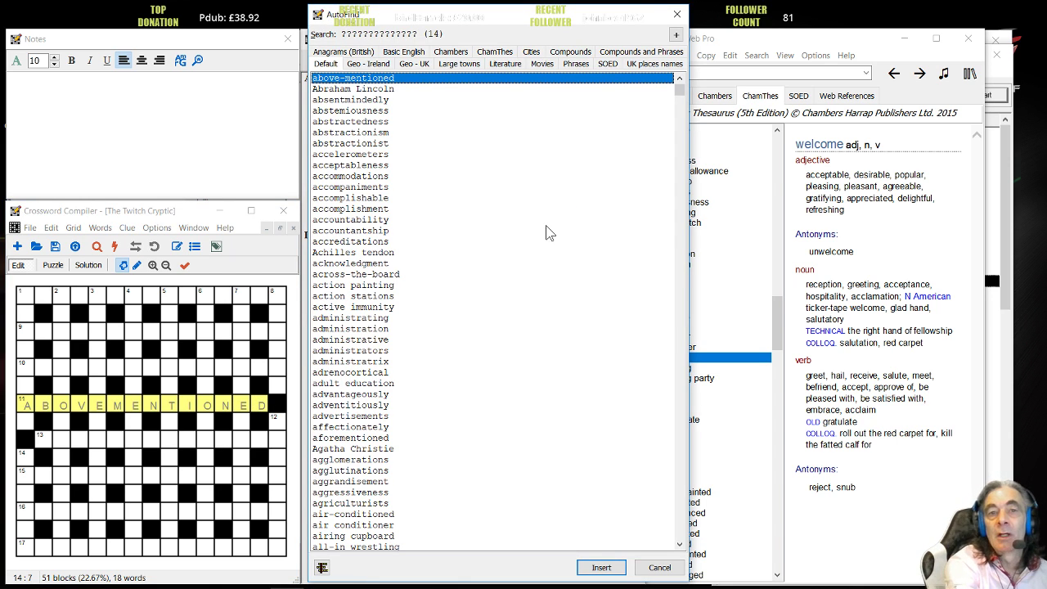
pyautogui.scroll(-5, 503, 254)
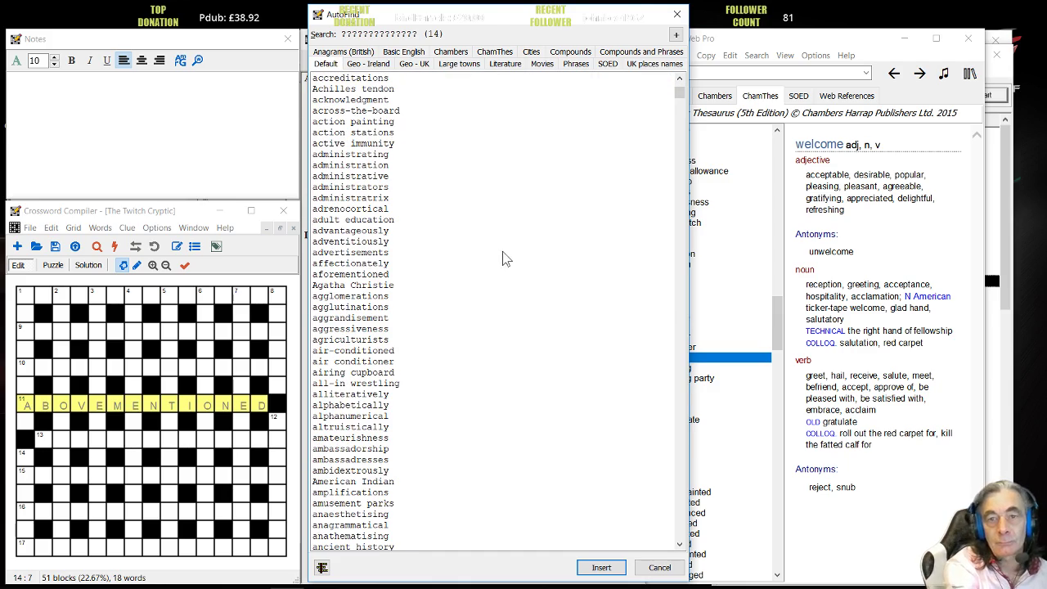
pyautogui.moveTo(680, 94); pyautogui.dragTo(642, 82)
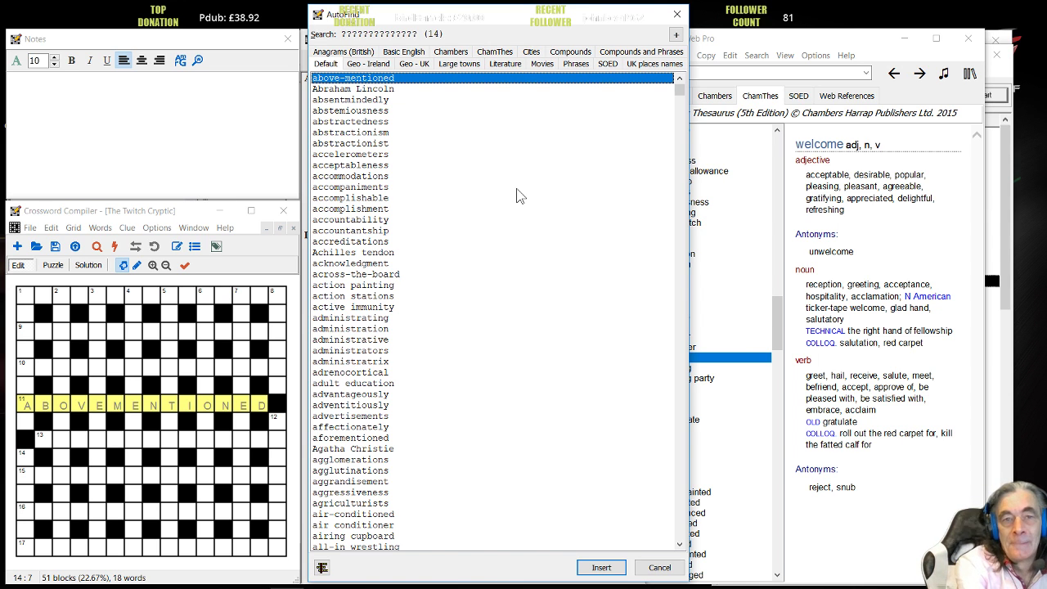
pyautogui.click(659, 567)
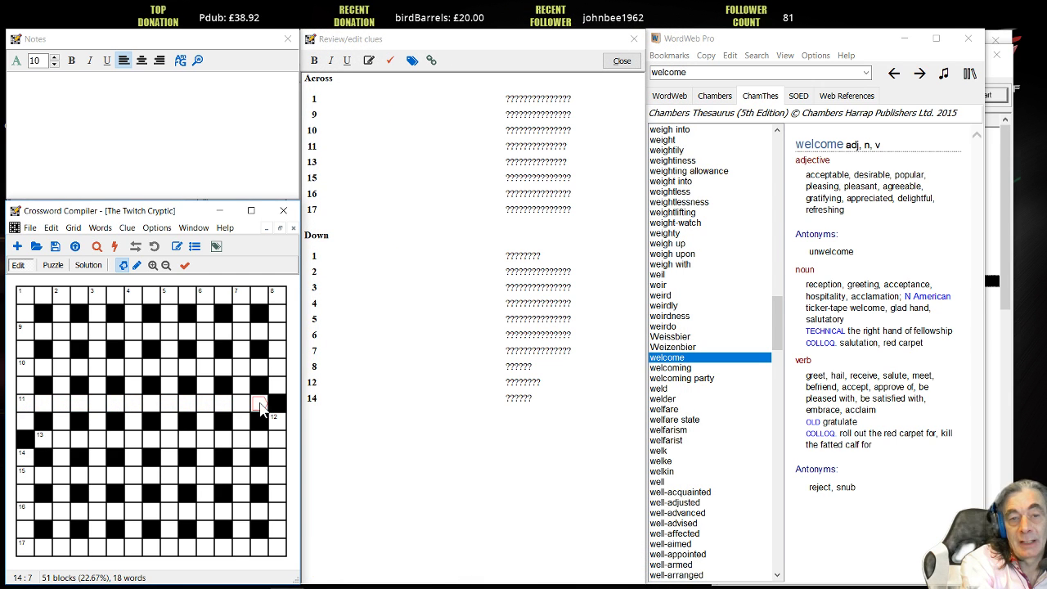
# - Block cell 14:7 with its symmetrical partner, and look up word suggestions for the shortened 11 across without inserting one
pyautogui.click(258, 407)
pyautogui.doubleClick(230, 406)
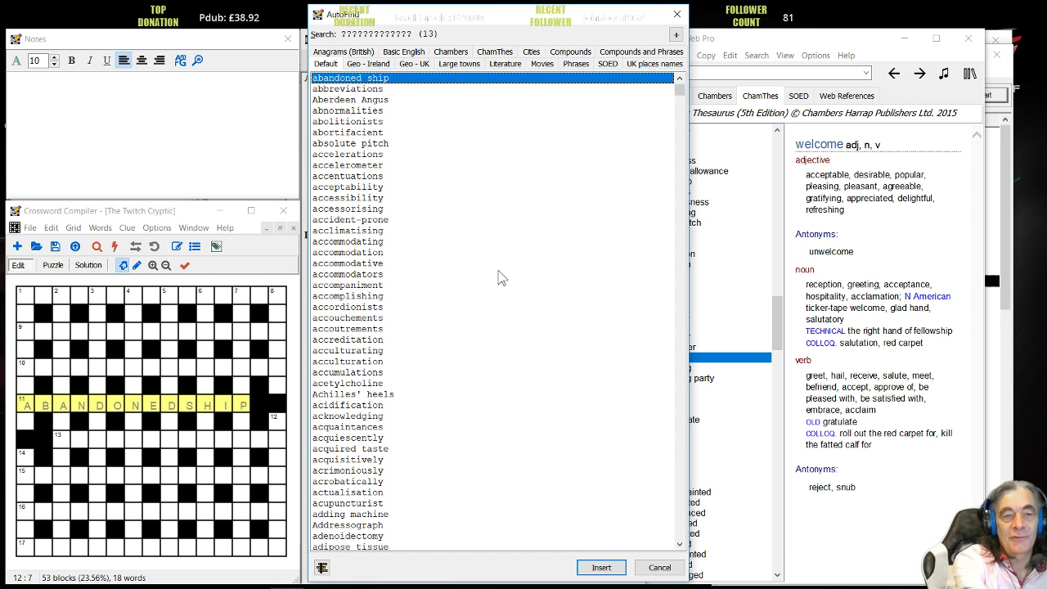
pyautogui.click(677, 14)
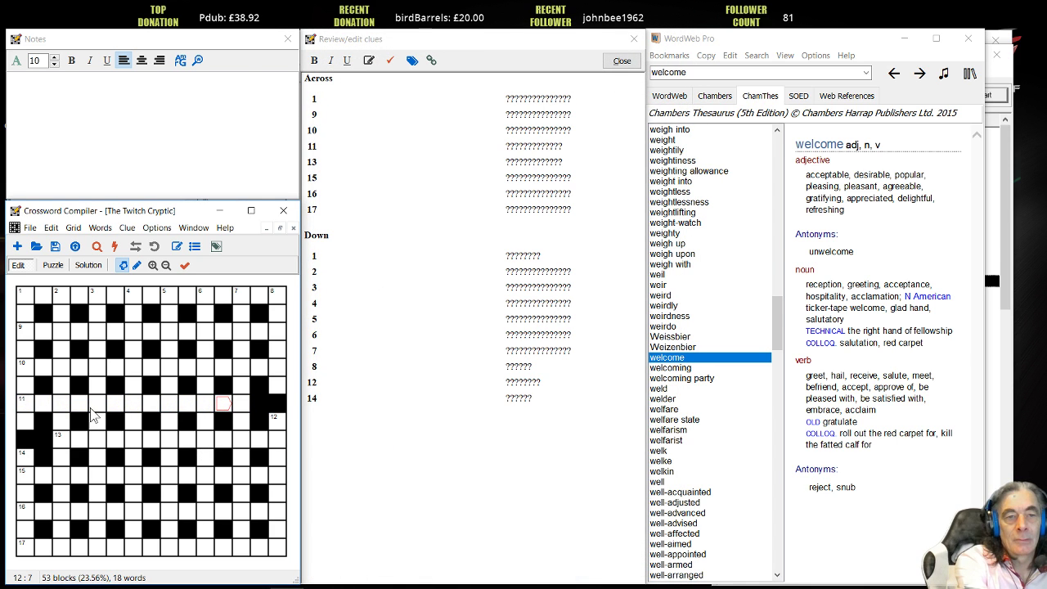
# - Browse the 13-letter word suggestions for 13 across, previewing "winner's circle" and "imperturbable" without inserting either
pyautogui.doubleClick(233, 444)
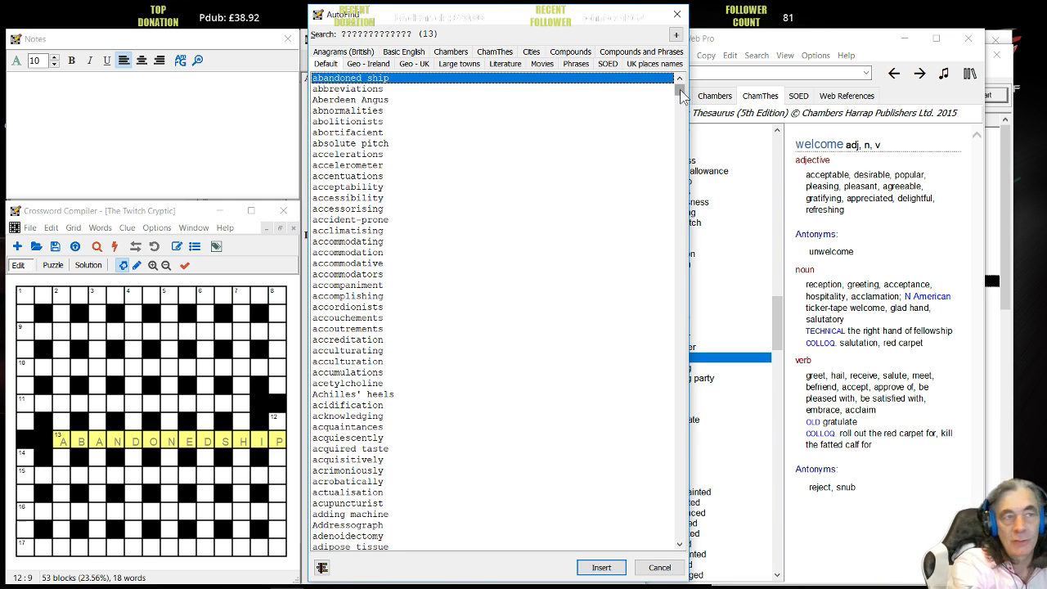
pyautogui.moveTo(681, 95); pyautogui.dragTo(643, 550)
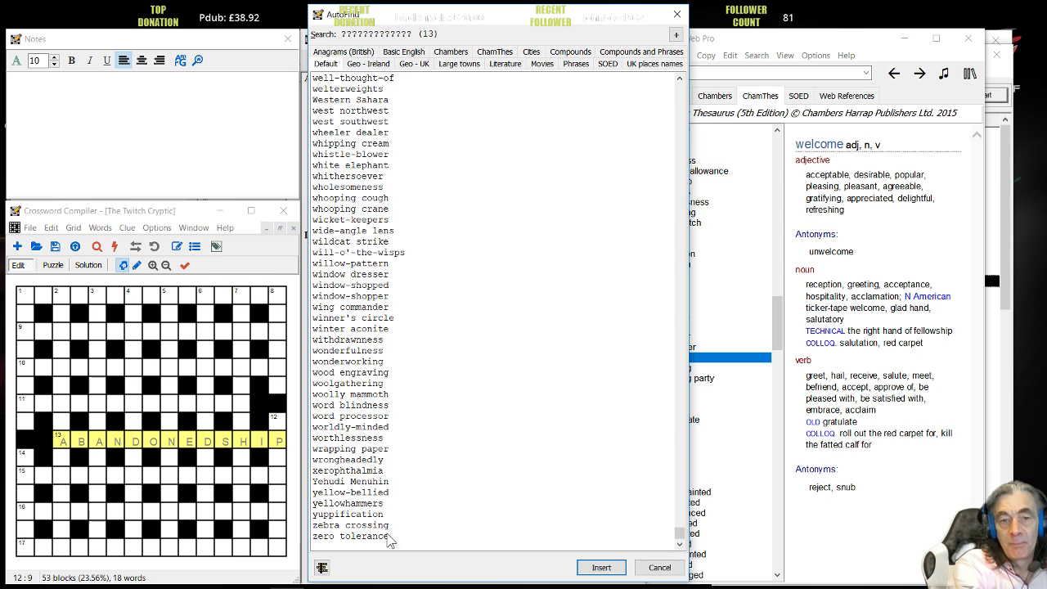
pyautogui.click(390, 319)
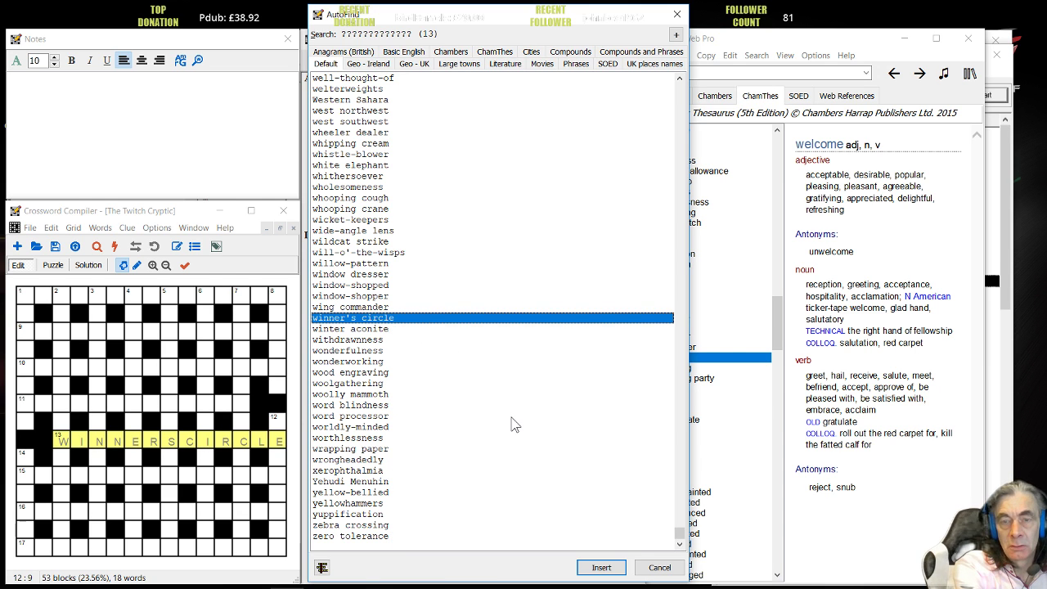
pyautogui.scroll(3, 513, 423)
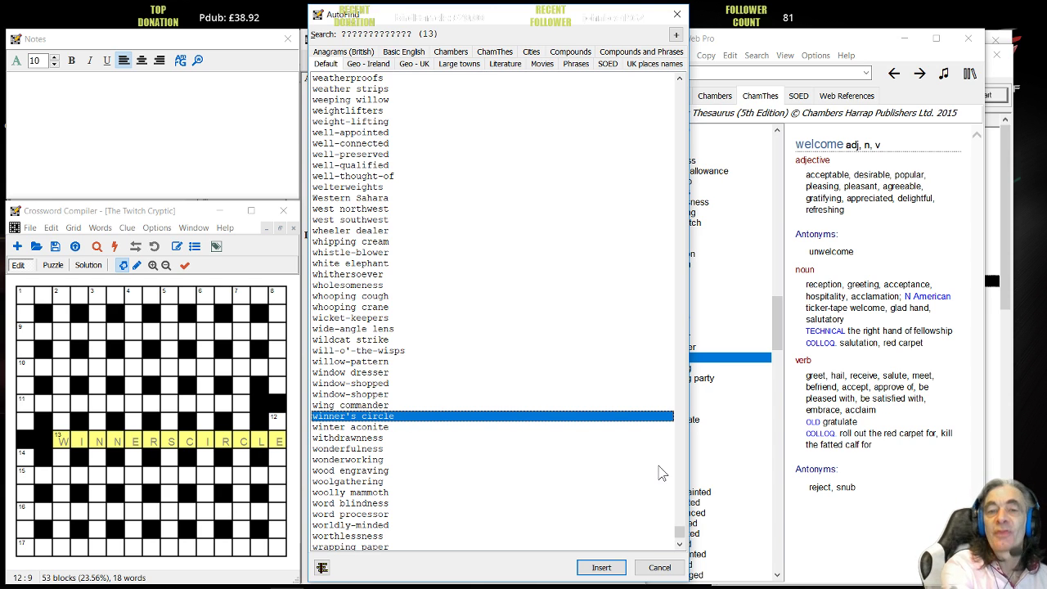
pyautogui.moveTo(680, 533); pyautogui.dragTo(666, 274)
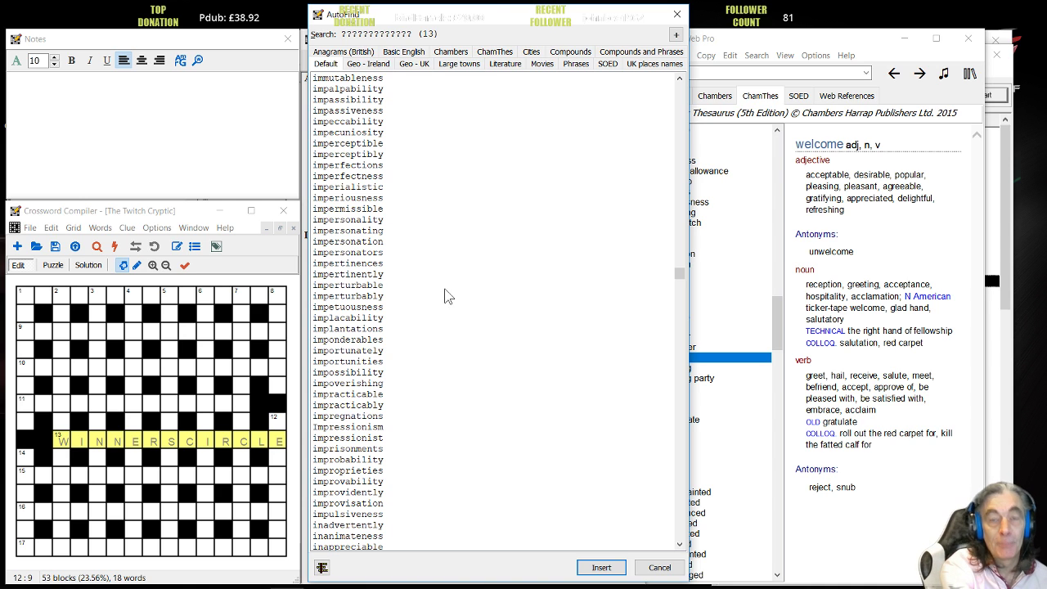
pyautogui.click(381, 286)
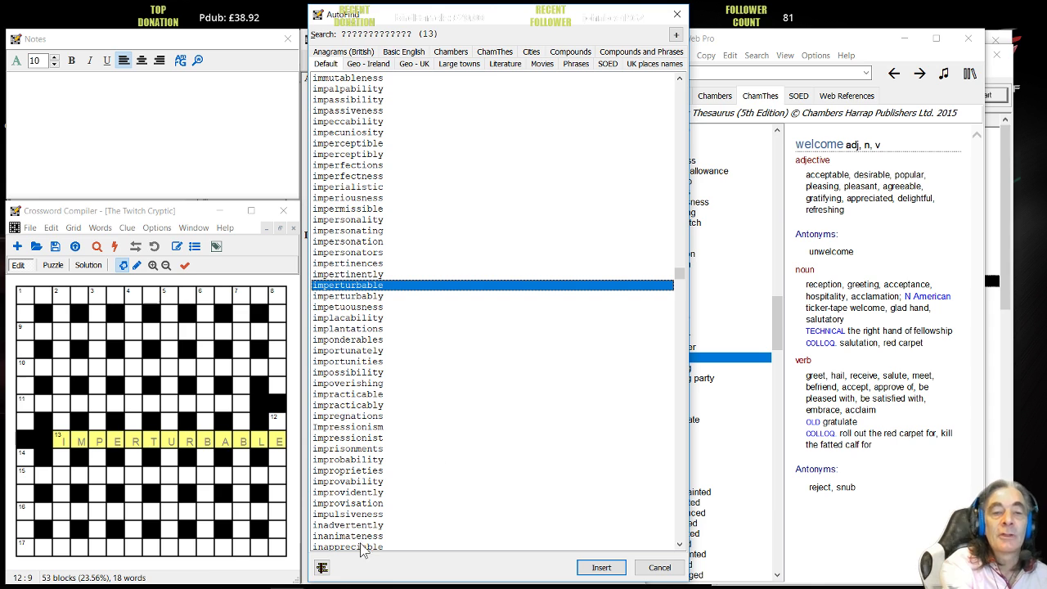
pyautogui.click(322, 568)
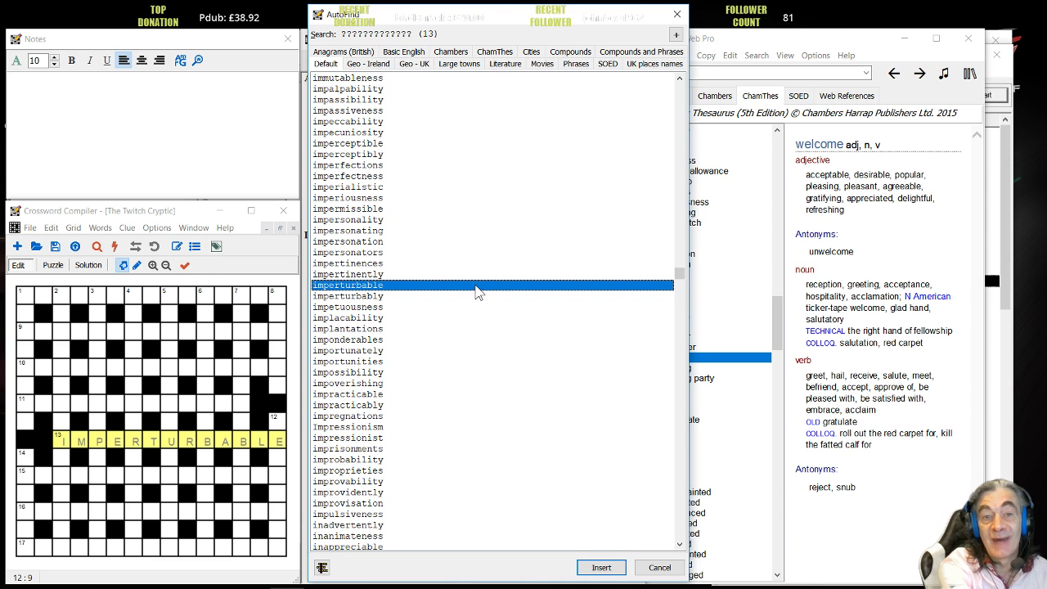
pyautogui.click(660, 567)
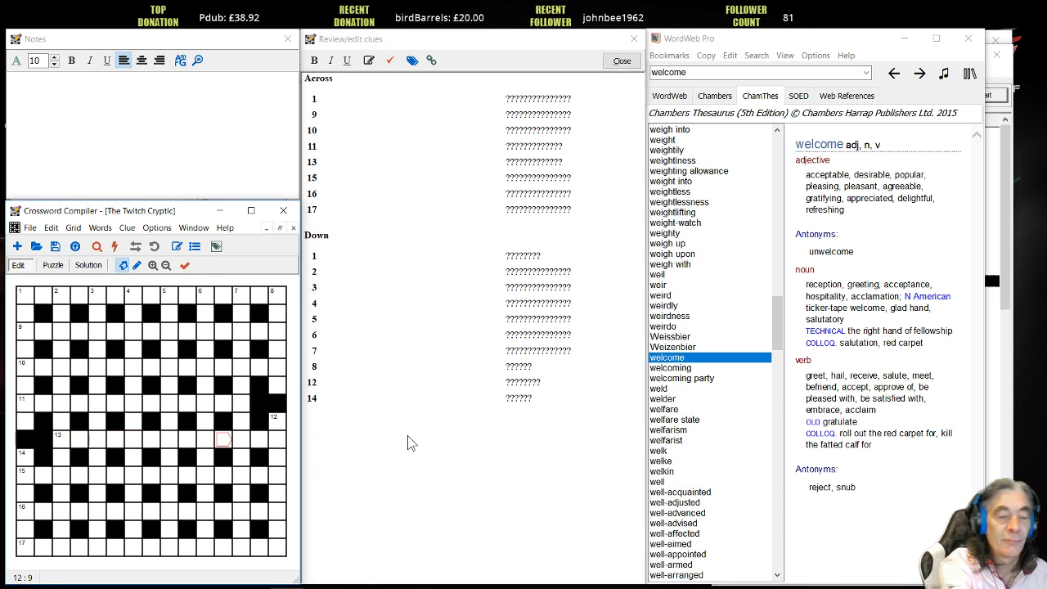
# - Enter STAR as the first four letters of 13 across, and find words that match the pattern
pyautogui.click(64, 443)
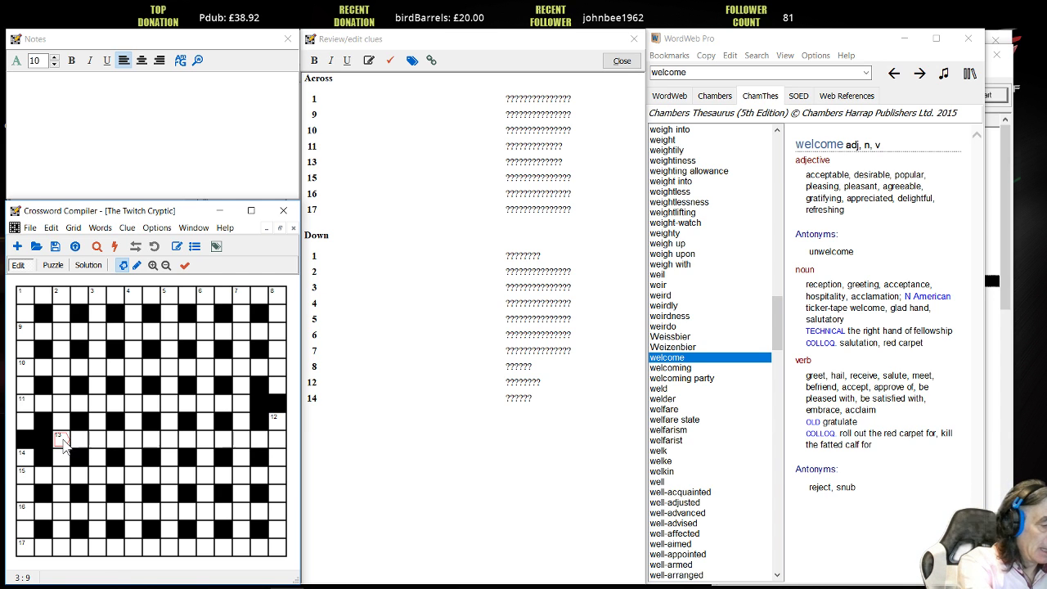
pyautogui.write('STAR')
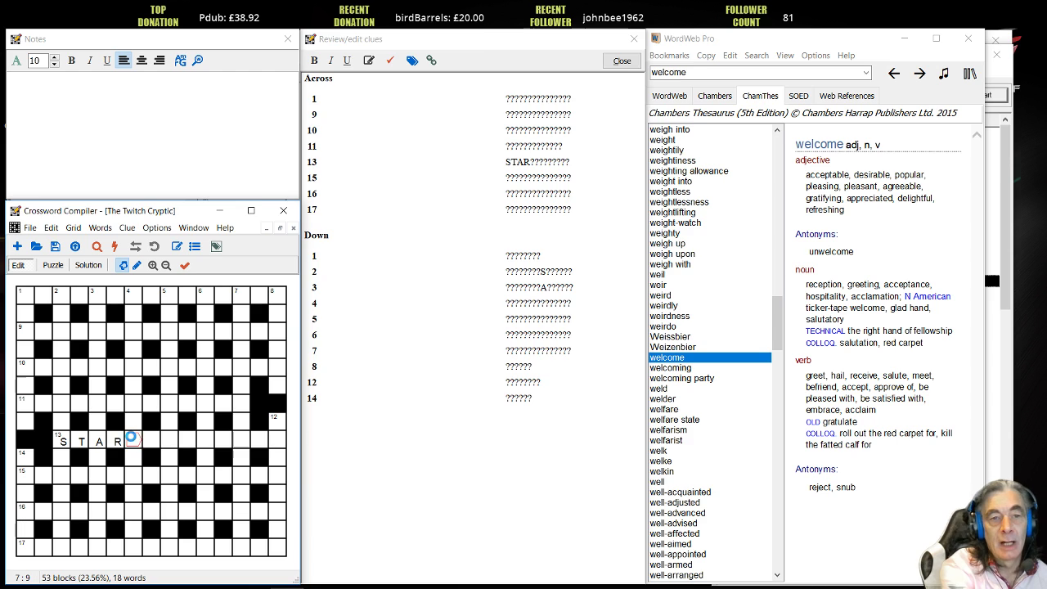
pyautogui.hotkey('ctrl', 'f')
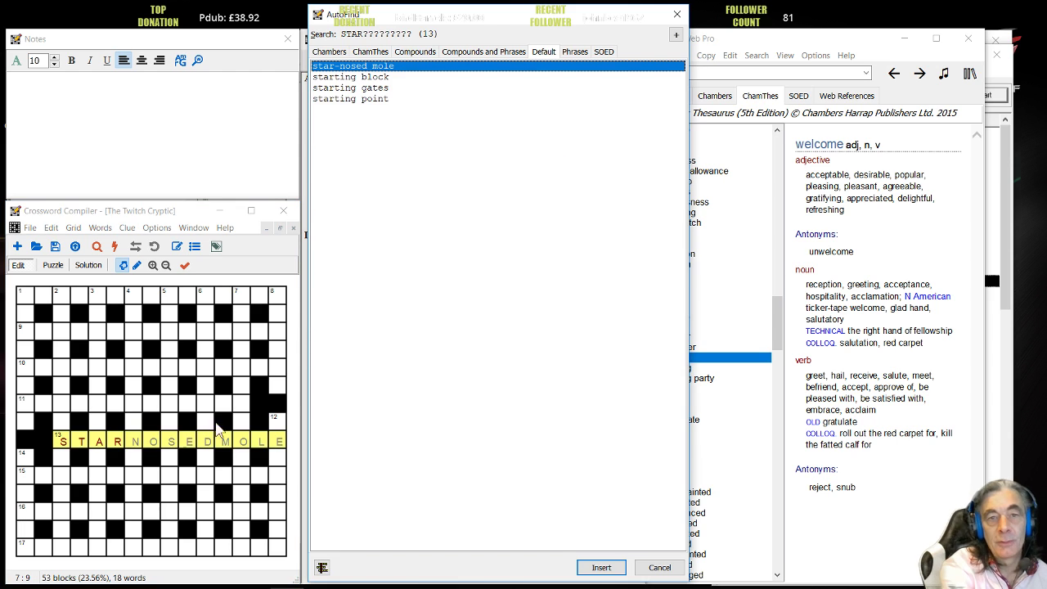
# - Compare the STAR matches in the Compounds, Chambers and Default word lists, previewing "star-ypointing" and "stargazey pies"
pyautogui.click(415, 56)
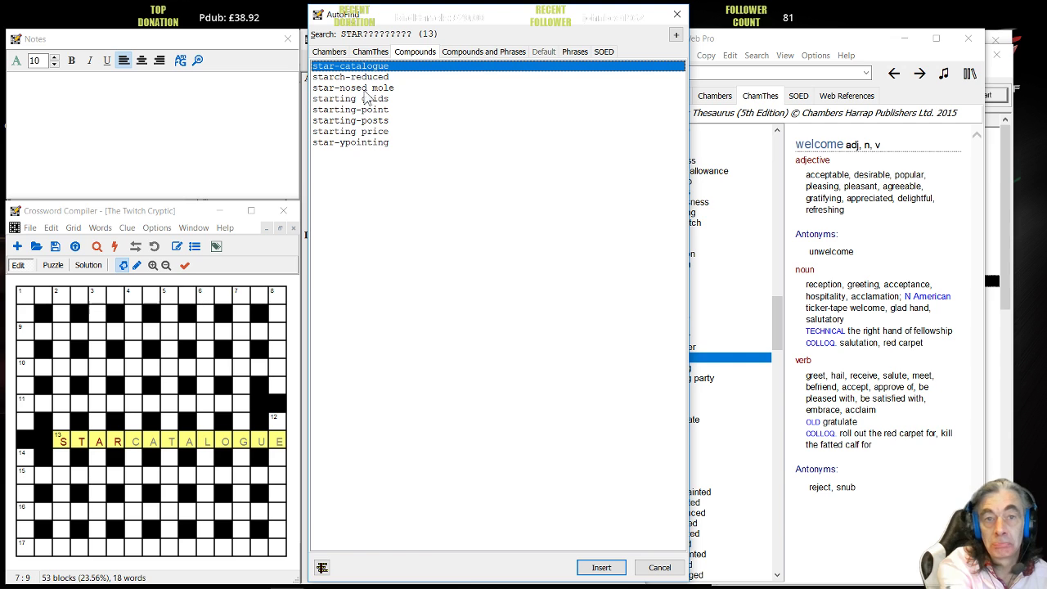
pyautogui.click(351, 144)
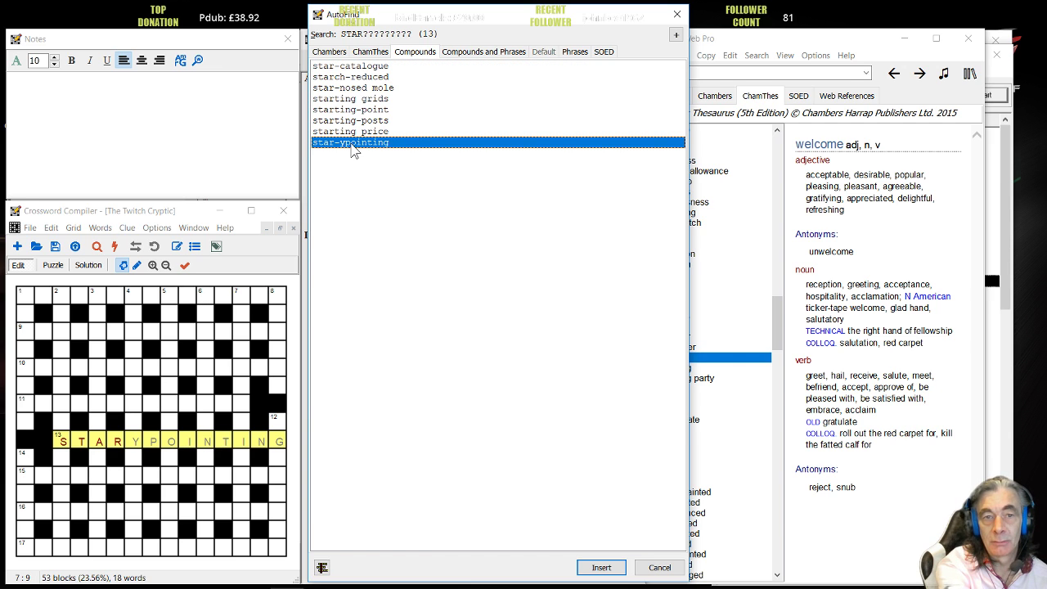
pyautogui.click(328, 51)
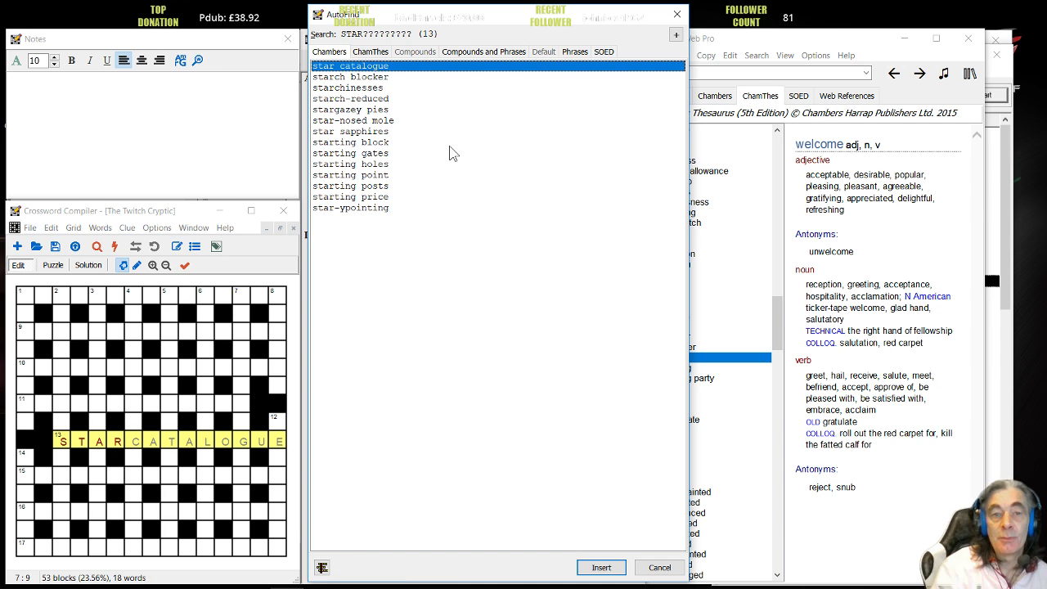
pyautogui.click(379, 210)
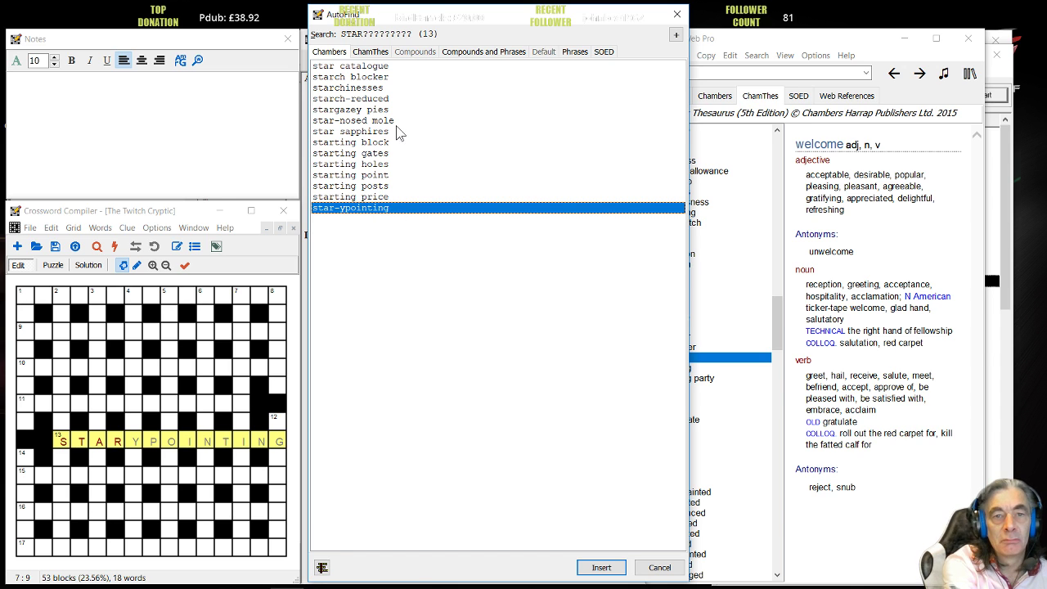
pyautogui.click(361, 109)
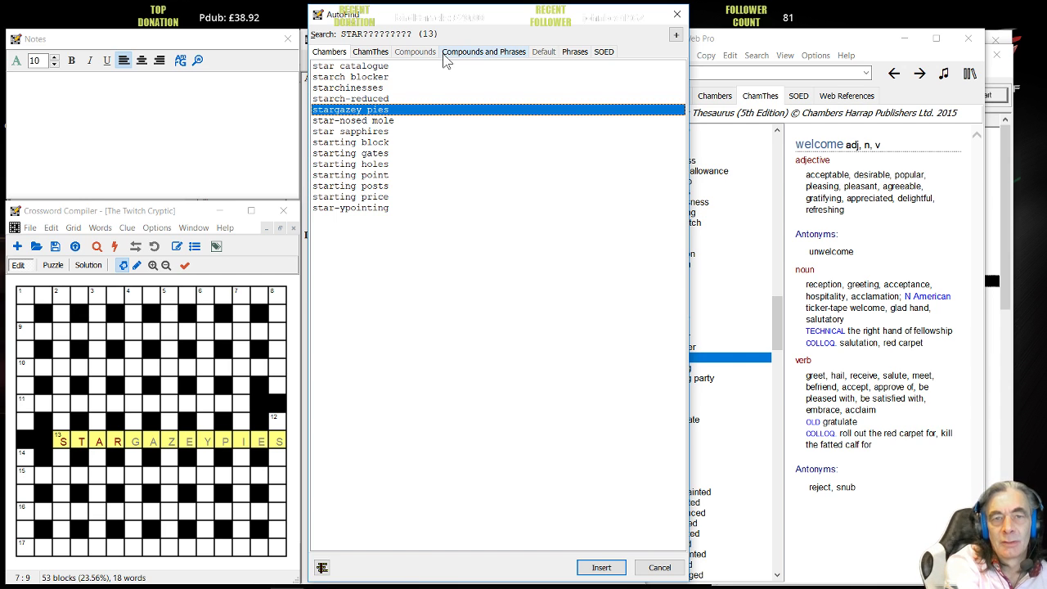
pyautogui.click(415, 53)
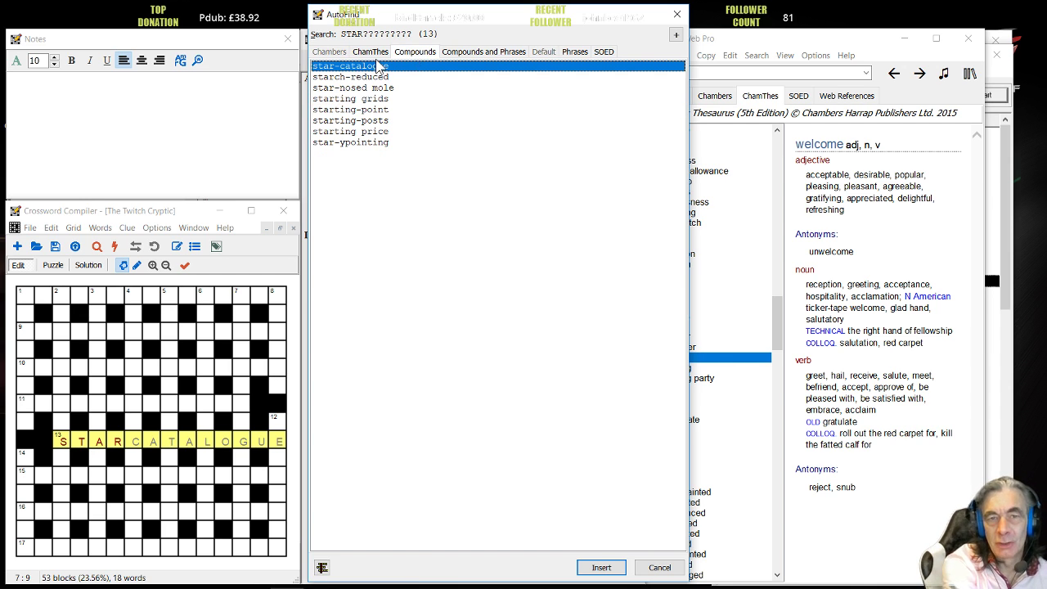
pyautogui.click(544, 51)
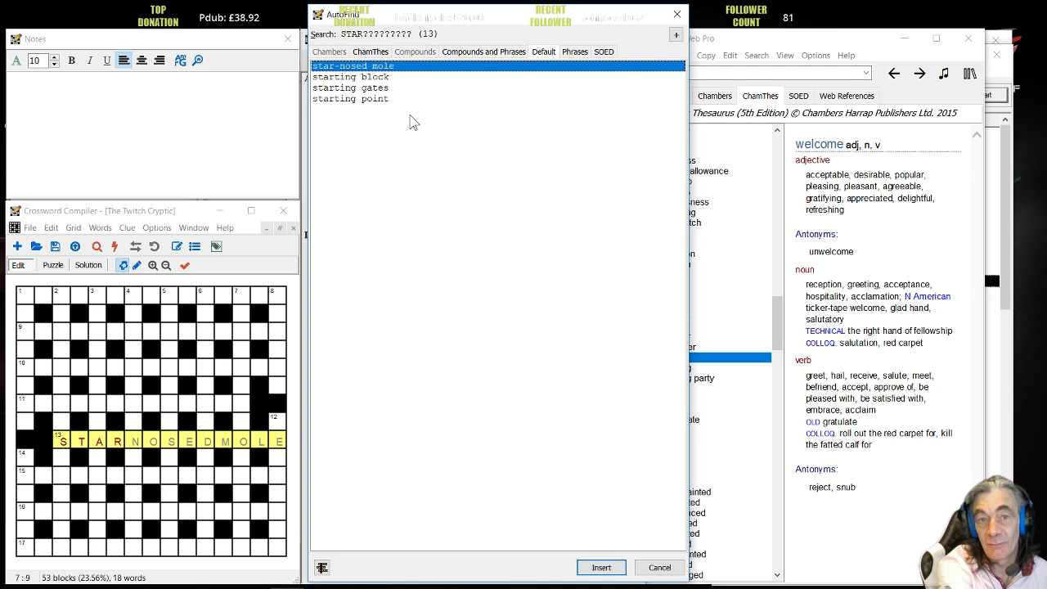
# - Examine the STAR matches in Compounds and Phrases, previewing "start a quarrel", "star performer", "star worshiper" and "start thinking", and leave without inserting a word
pyautogui.click(488, 55)
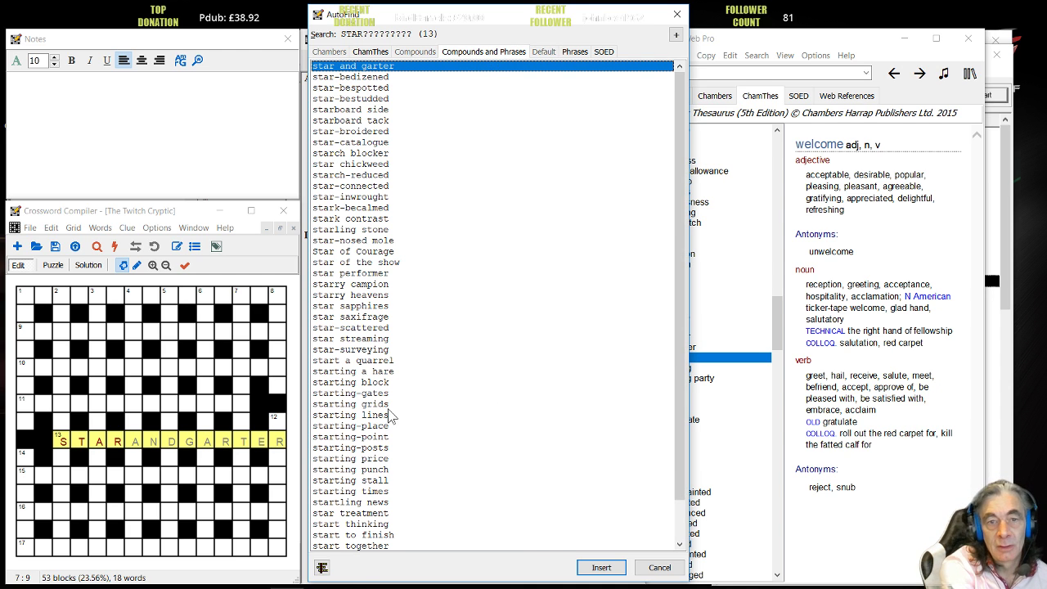
pyautogui.click(368, 361)
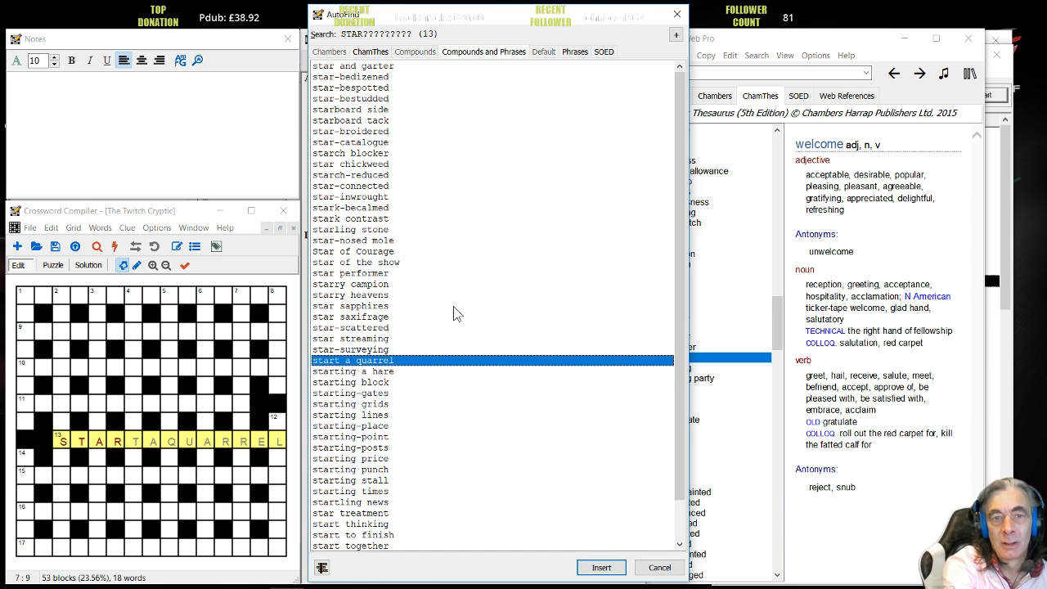
pyautogui.click(368, 275)
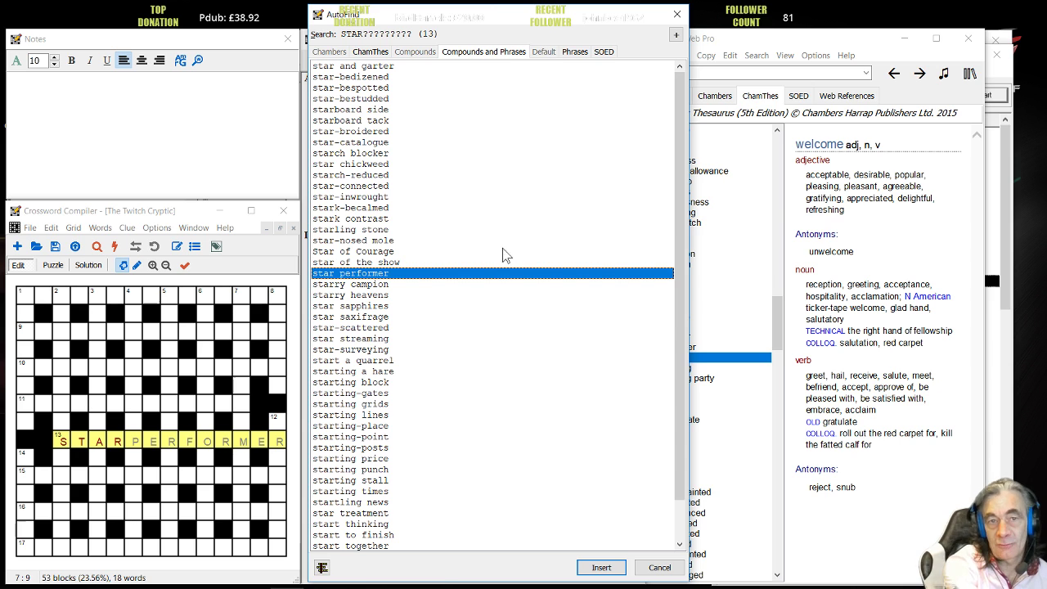
pyautogui.moveTo(678, 194); pyautogui.dragTo(682, 284)
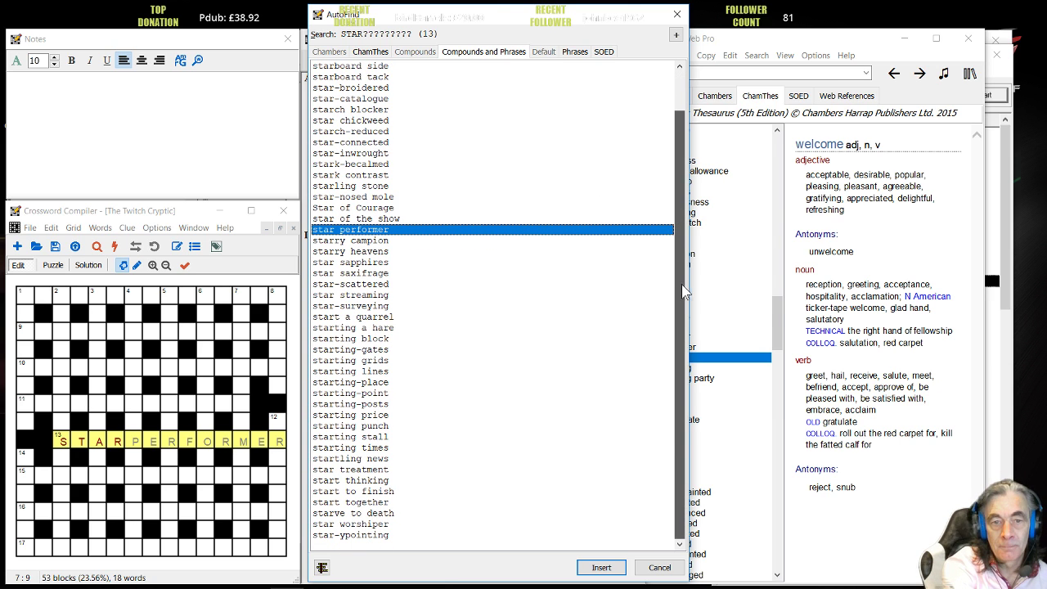
pyautogui.click(375, 525)
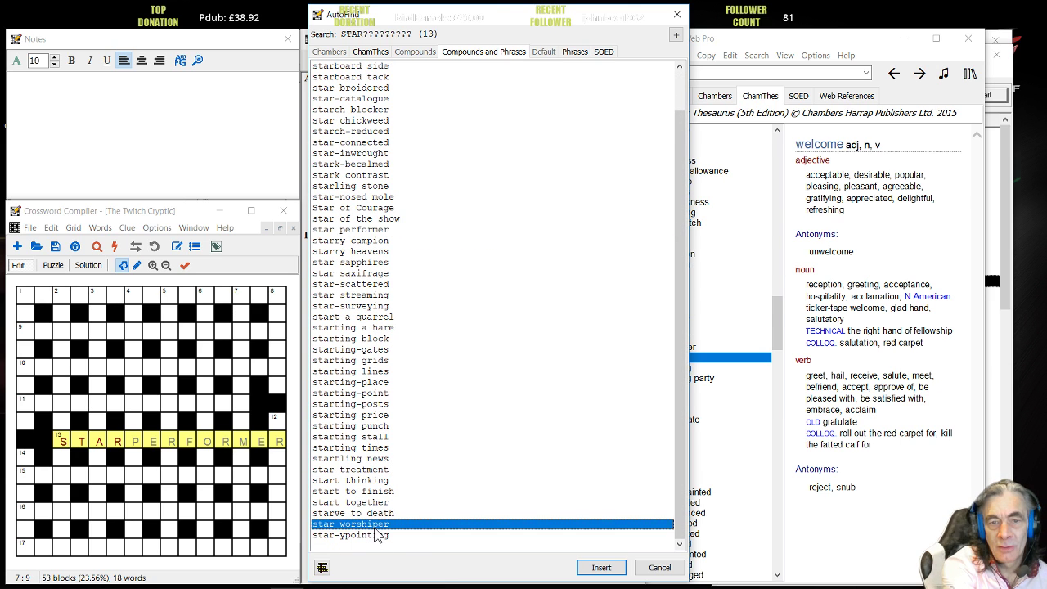
pyautogui.click(381, 481)
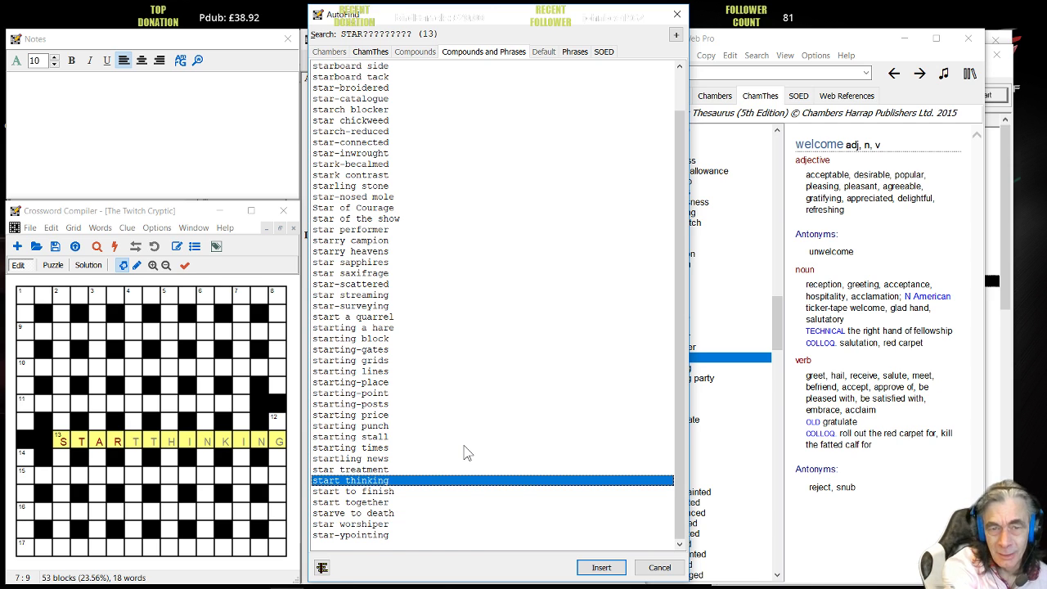
pyautogui.scroll(1, 464, 452)
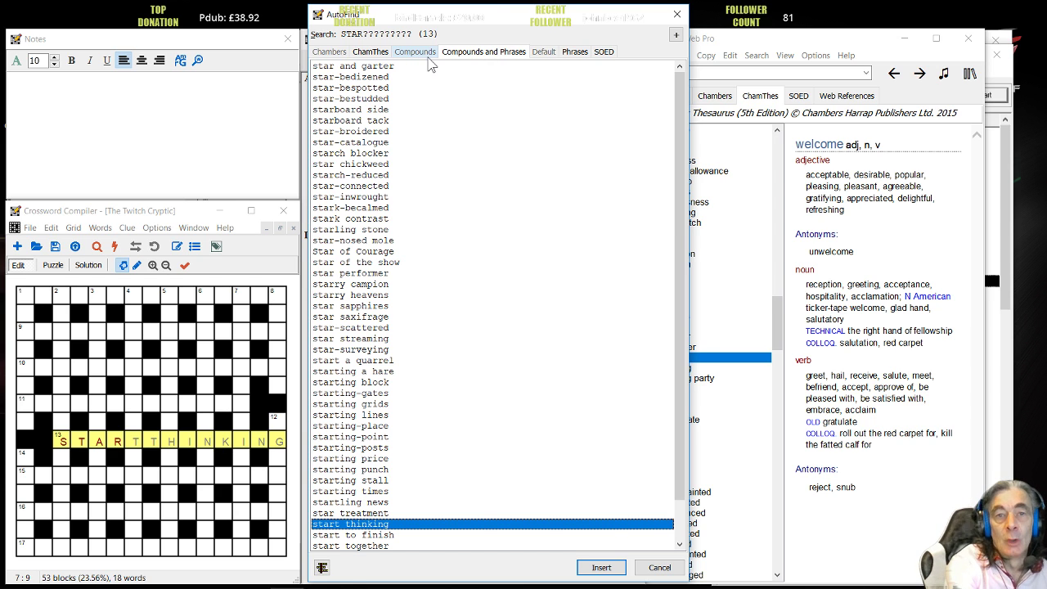
pyautogui.click(542, 54)
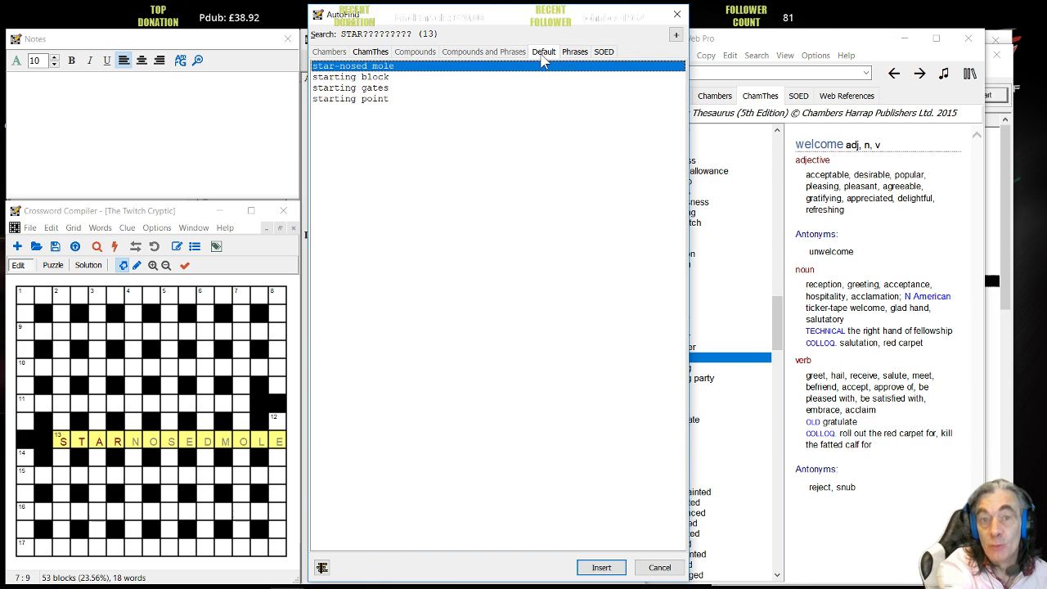
pyautogui.click(659, 567)
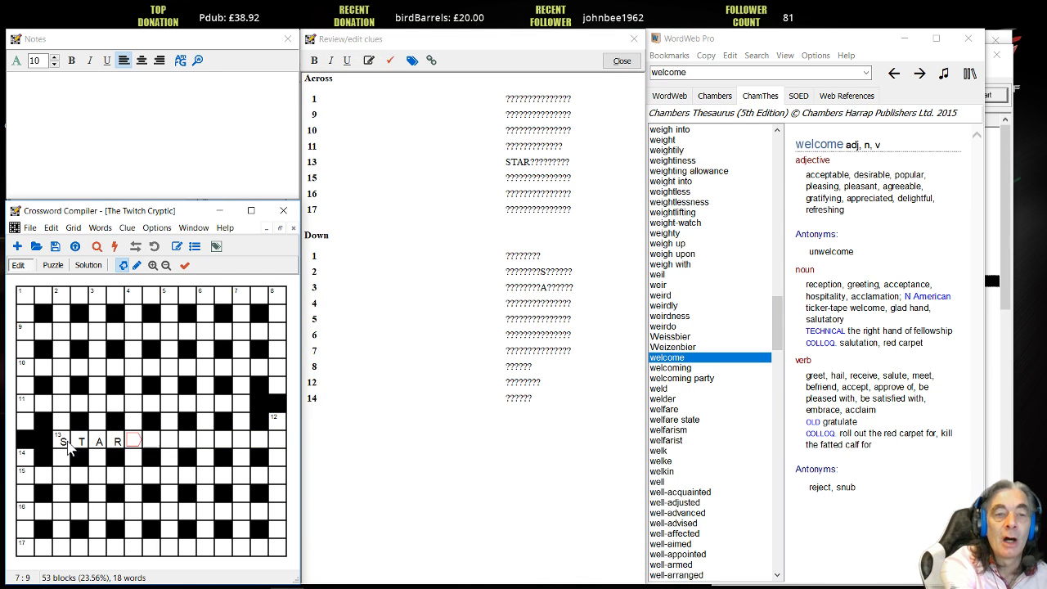
# - Undo the STAR letters entered in 13 across
pyautogui.click(98, 442)
pyautogui.click(116, 443)
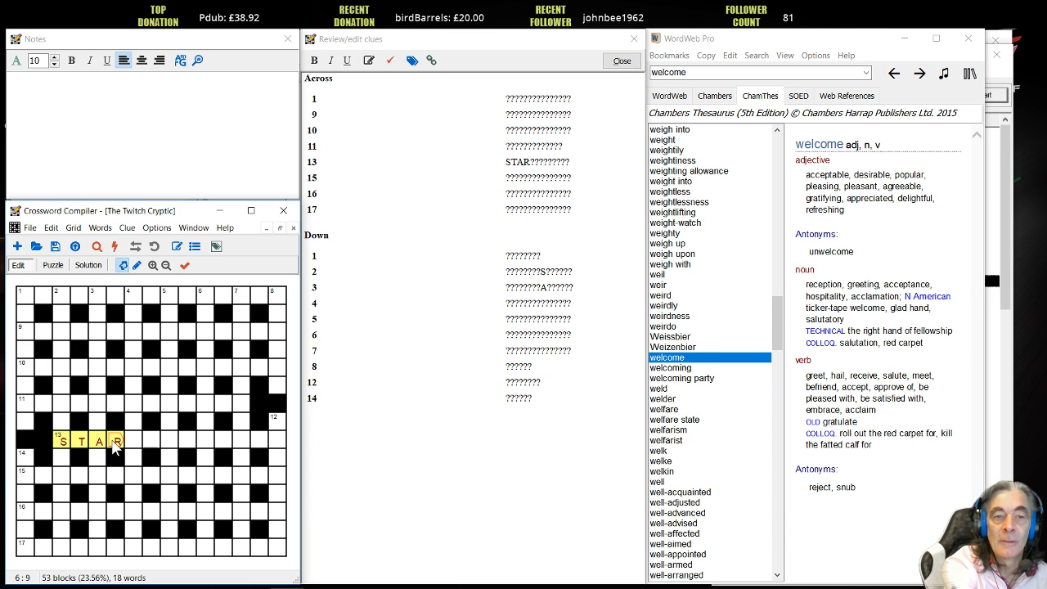
pyautogui.hotkey('ctrl', 'z')
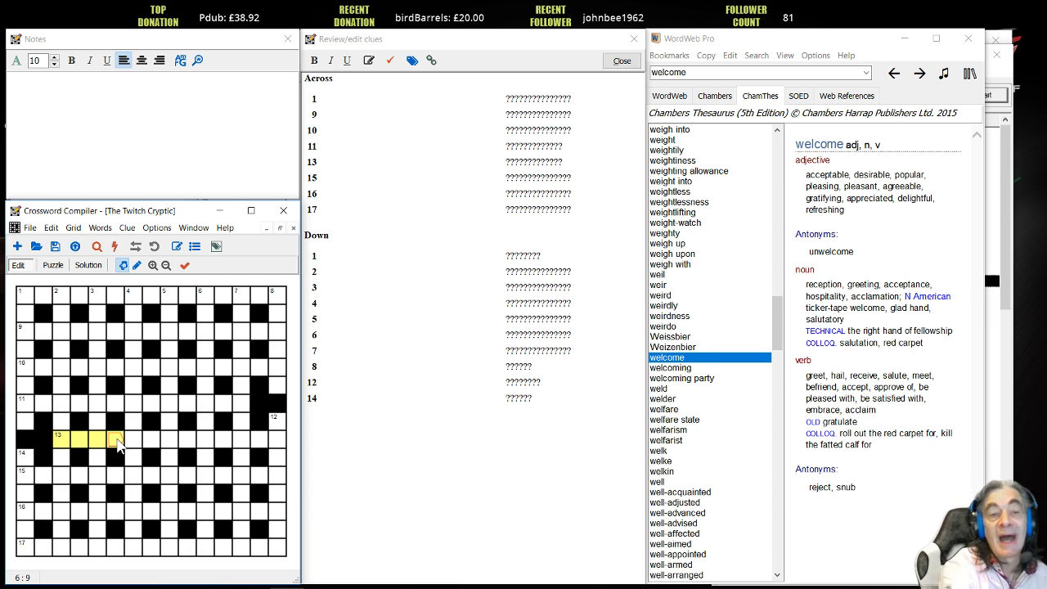
# - Find words for the empty 13 across and browse the "in-" and "im-" entries in the Default list, previewing "indoctrinated"
pyautogui.click(64, 442)
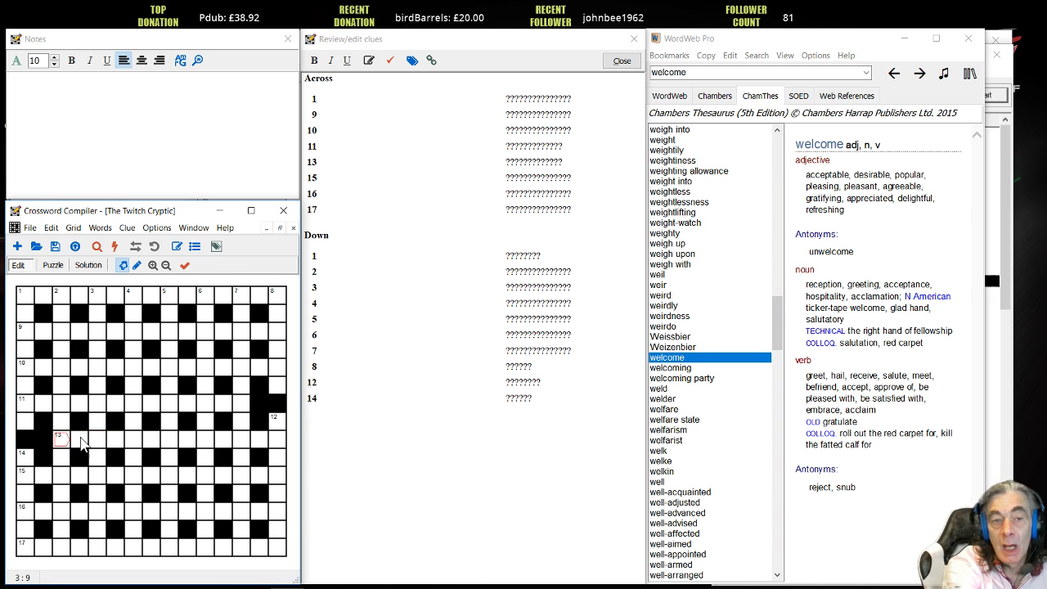
pyautogui.doubleClick(65, 442)
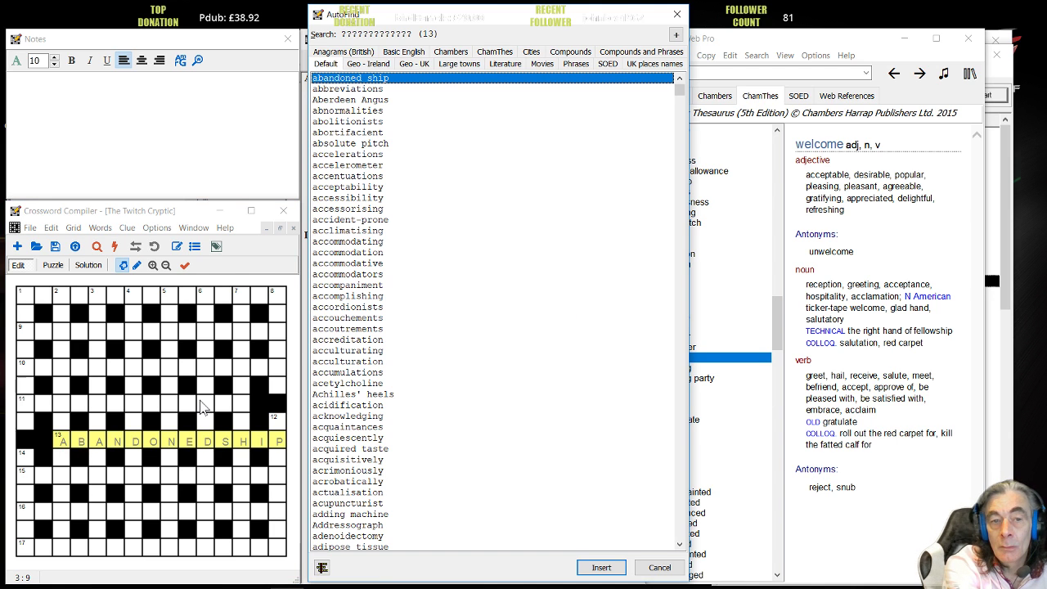
pyautogui.click(322, 568)
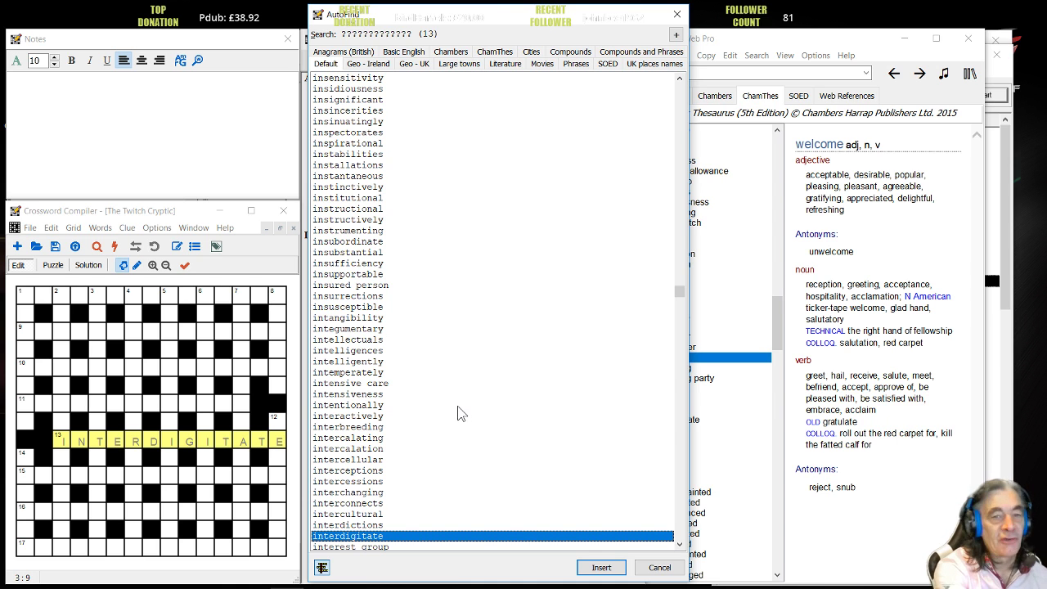
pyautogui.scroll(1, 456, 415)
pyautogui.scroll(20, 458, 417)
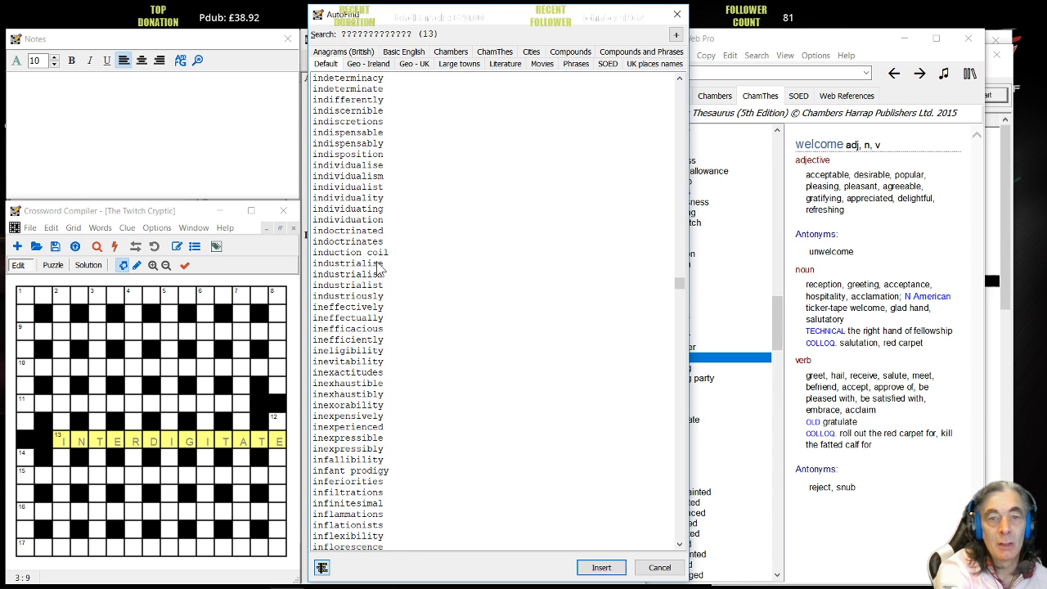
pyautogui.click(364, 232)
pyautogui.scroll(8, 514, 368)
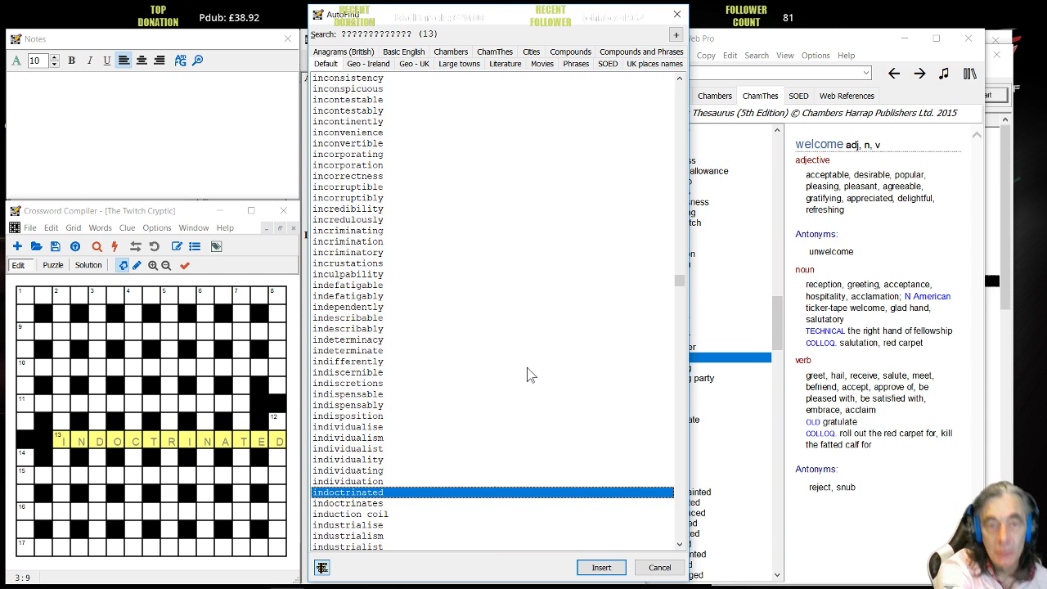
pyautogui.scroll(-2, 524, 372)
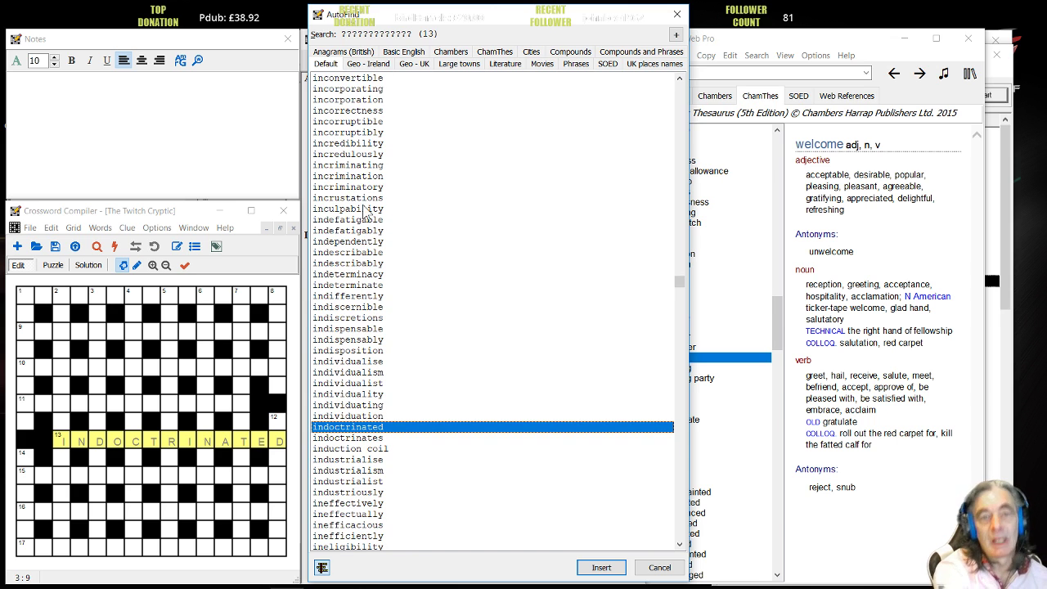
pyautogui.scroll(1, 441, 304)
pyautogui.scroll(6, 451, 308)
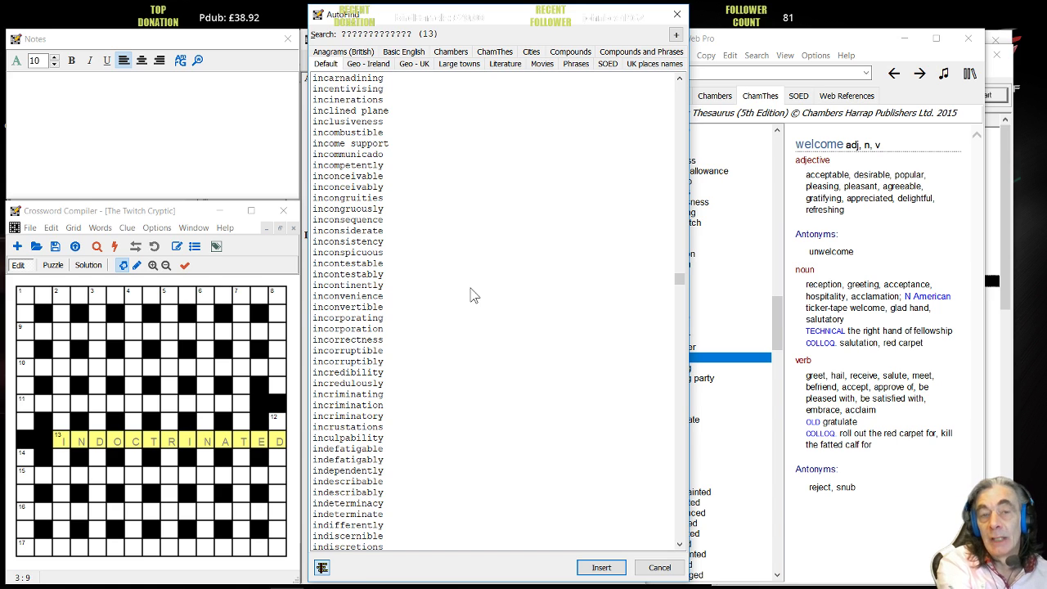
pyautogui.scroll(13, 449, 294)
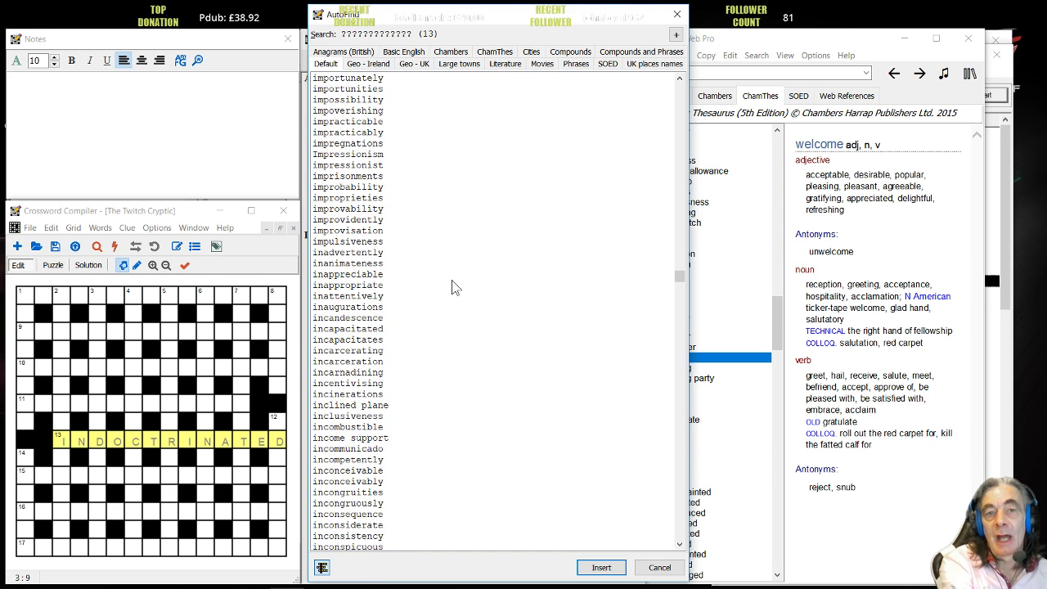
pyautogui.scroll(9, 455, 288)
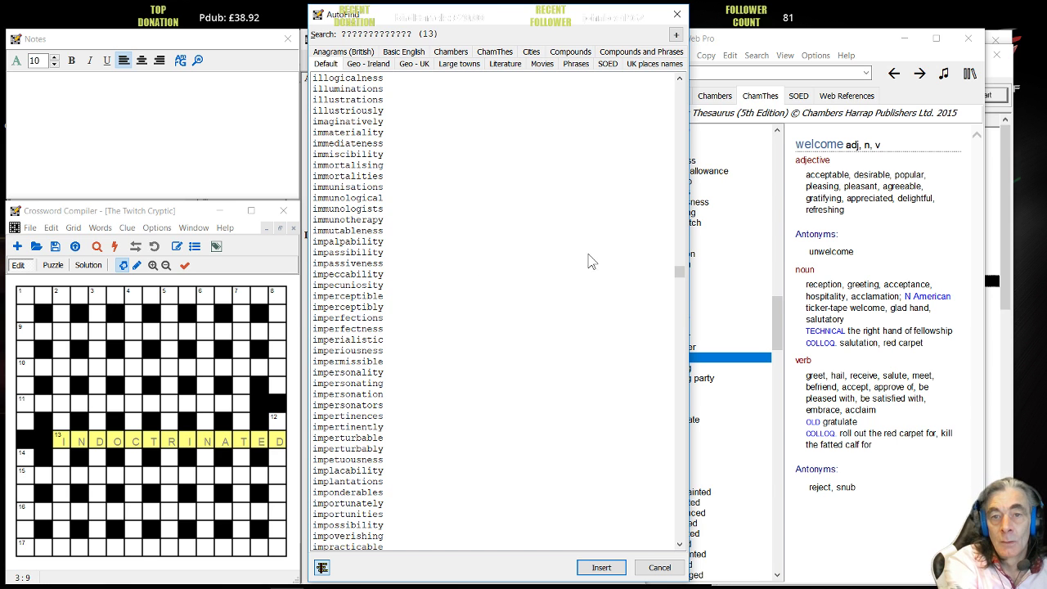
# - Preview "unspectacular" from the Default list in 13 across and copy the word
pyautogui.moveTo(678, 271); pyautogui.dragTo(667, 527)
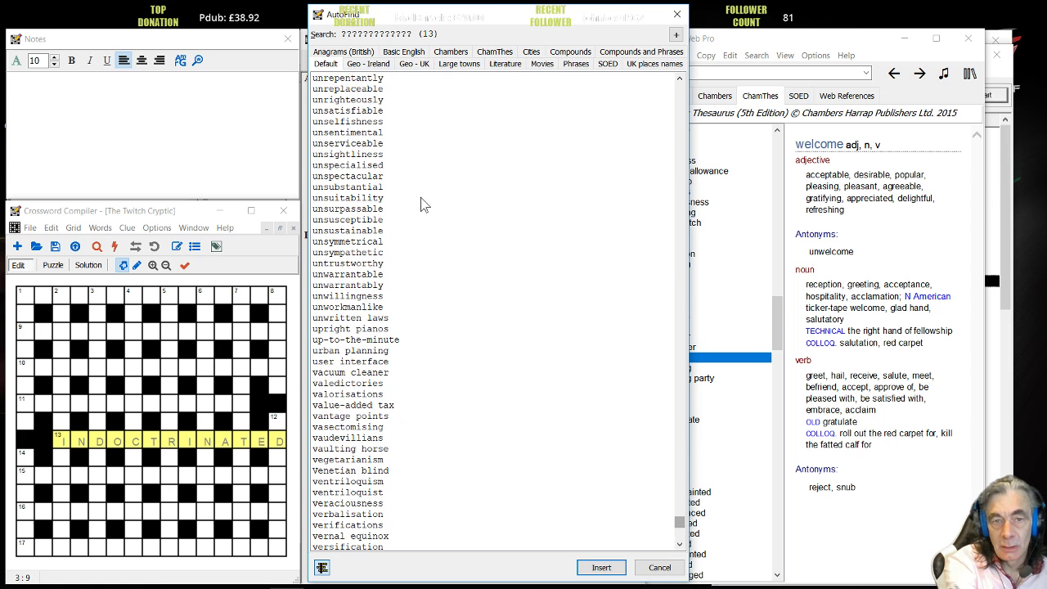
pyautogui.click(355, 178)
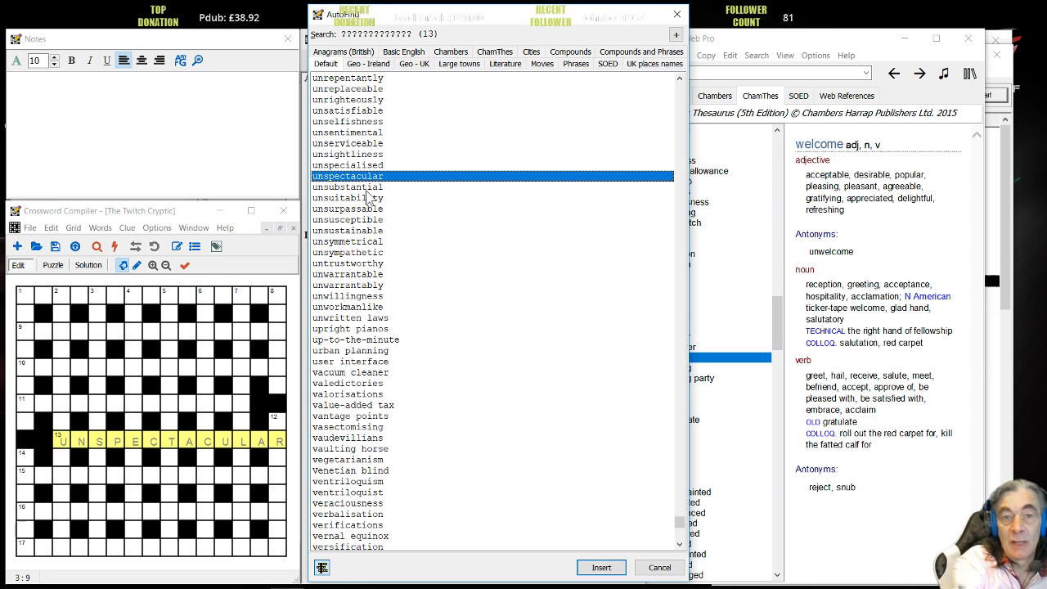
pyautogui.rightClick(336, 181)
pyautogui.hotkey('ctrl', 'c')
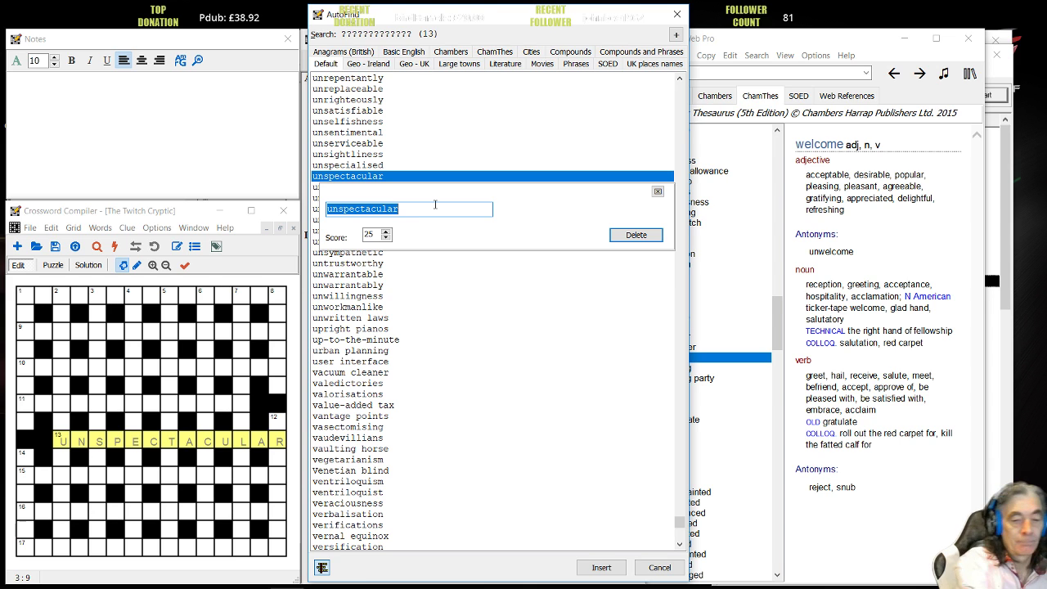
pyautogui.click(657, 193)
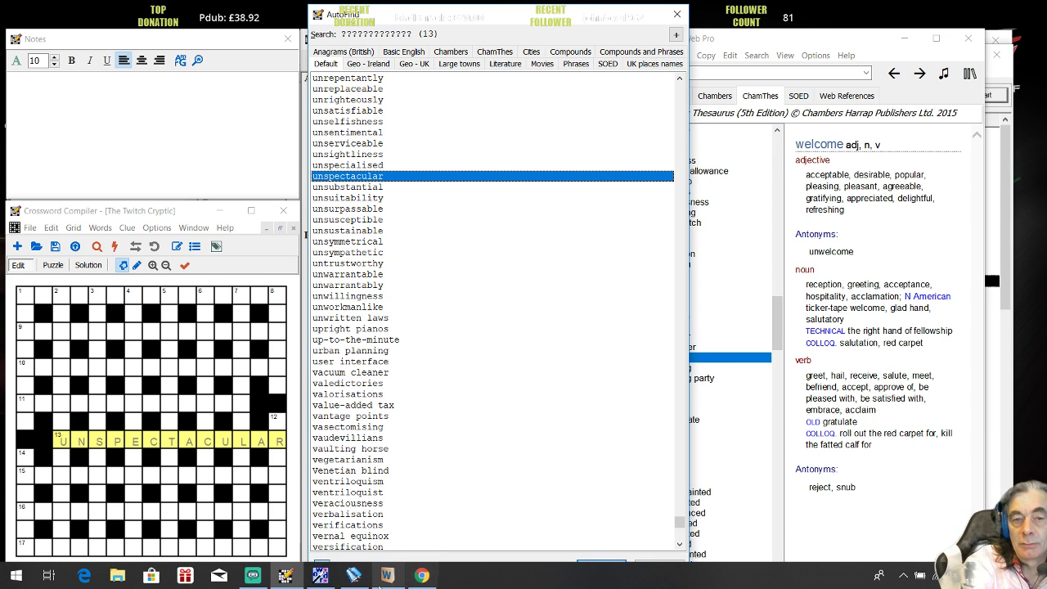
# - Look up anagrams of "unspectacular" in Anagram Artist, clear the entry and return to the Crossword Compiler word list
pyautogui.click(353, 575)
pyautogui.click(66, 147)
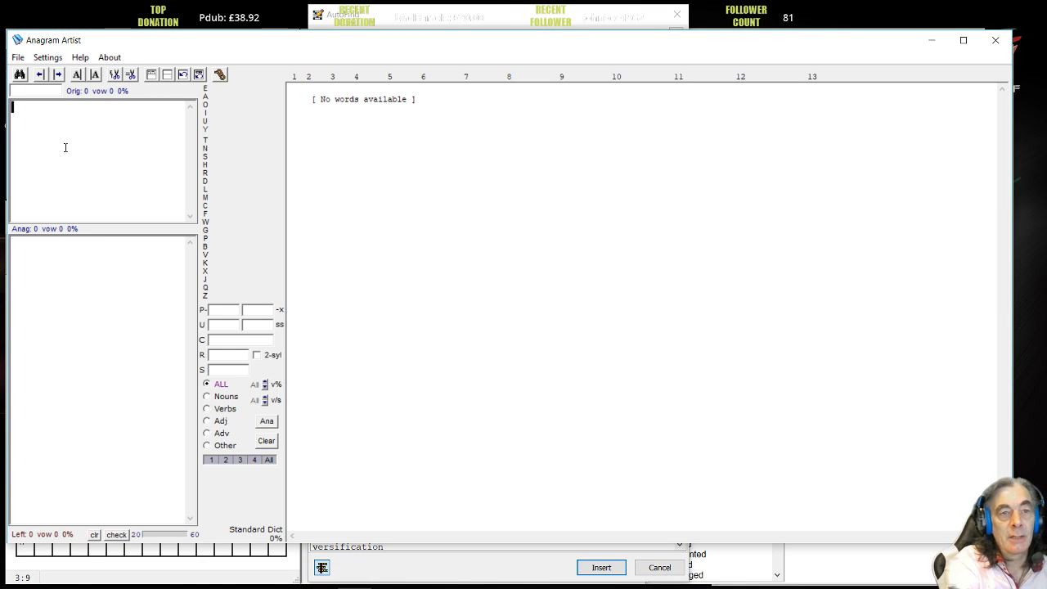
pyautogui.hotkey('ctrl', 'v')
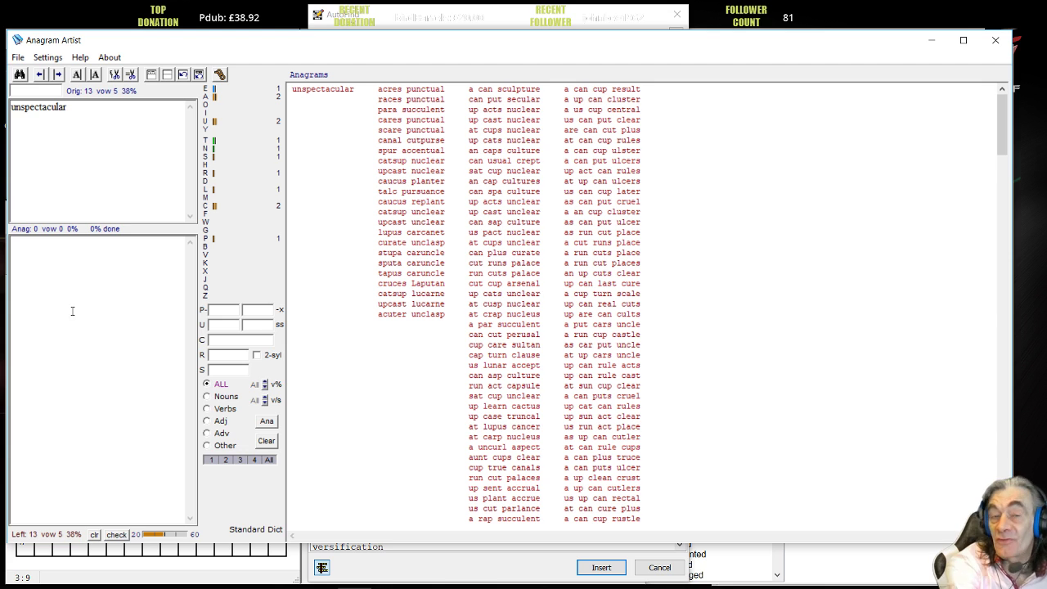
pyautogui.doubleClick(37, 109)
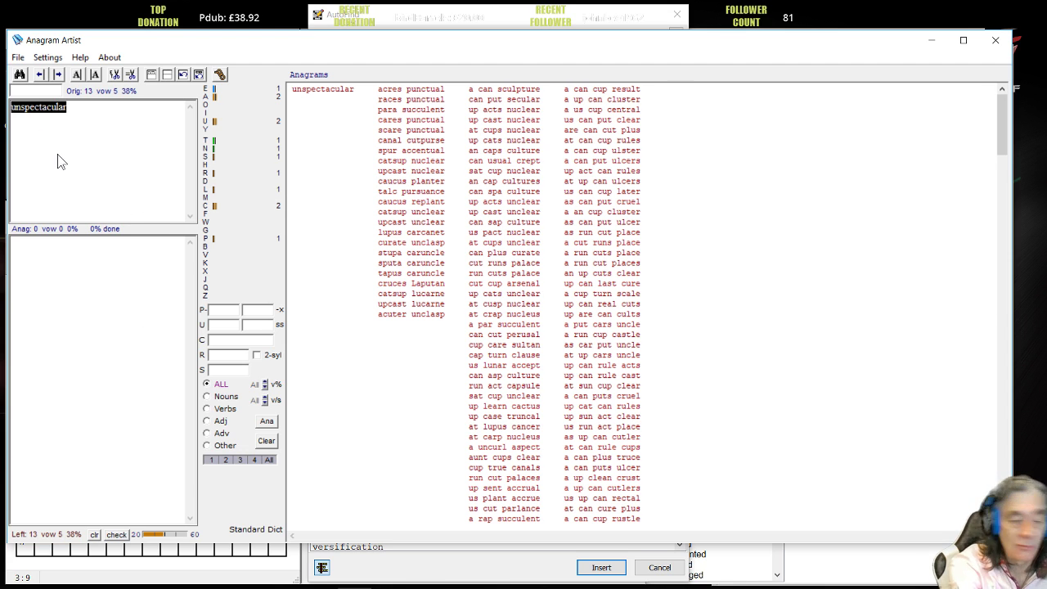
pyautogui.press('Delete')
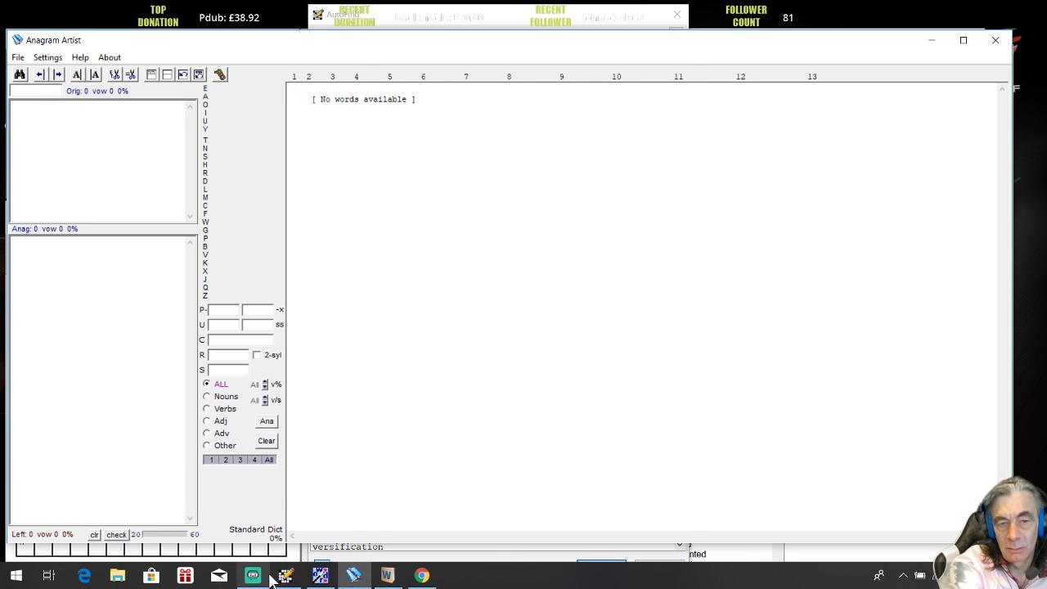
pyautogui.click(281, 579)
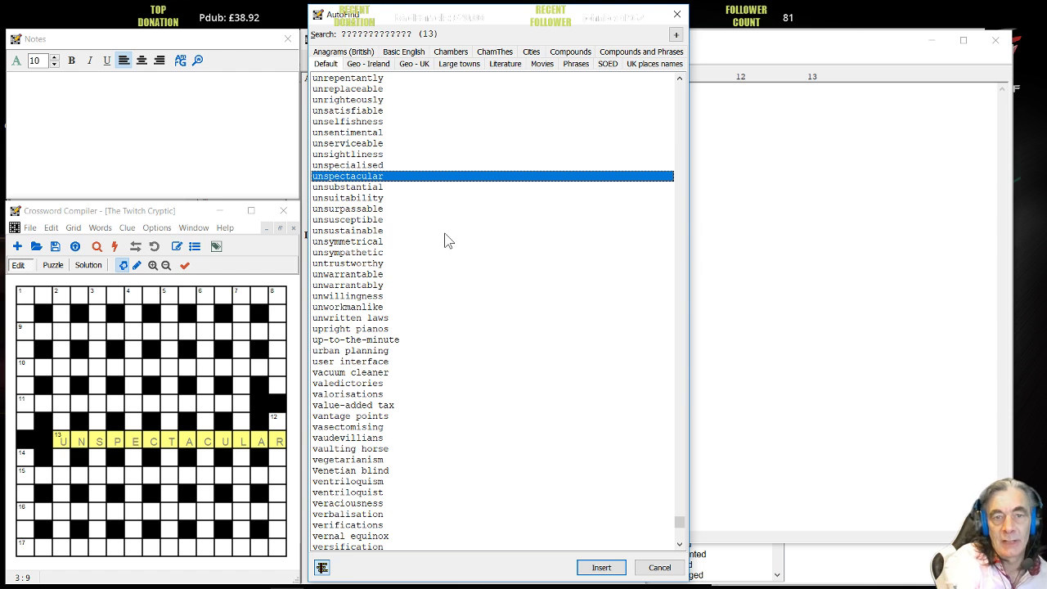
# - Examine the Default list for 13 across from the "un-" words back through the "inter-" words to those beginning with C
pyautogui.scroll(5, 502, 333)
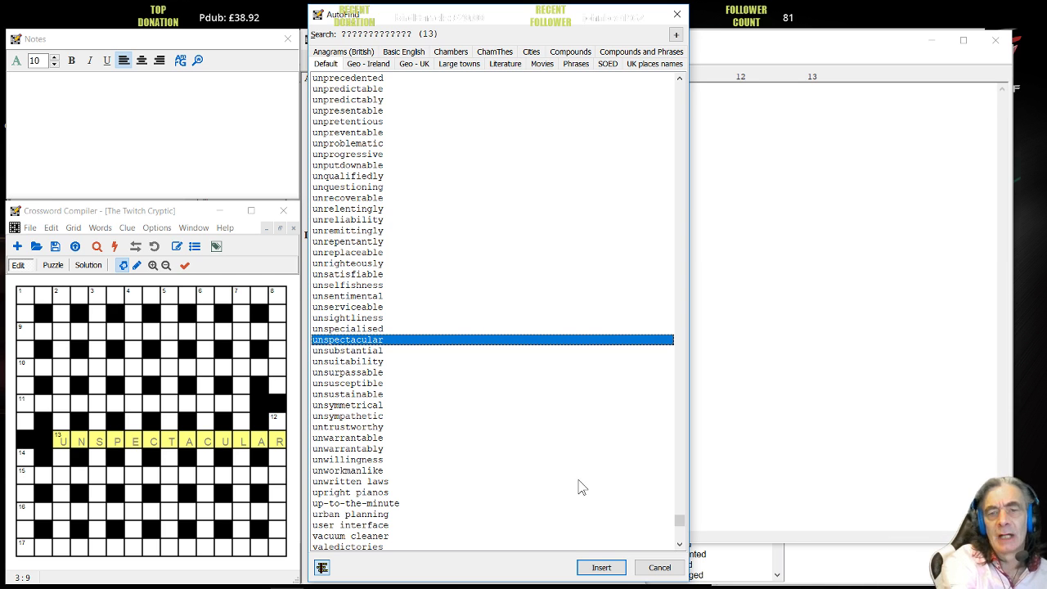
pyautogui.scroll(6, 521, 381)
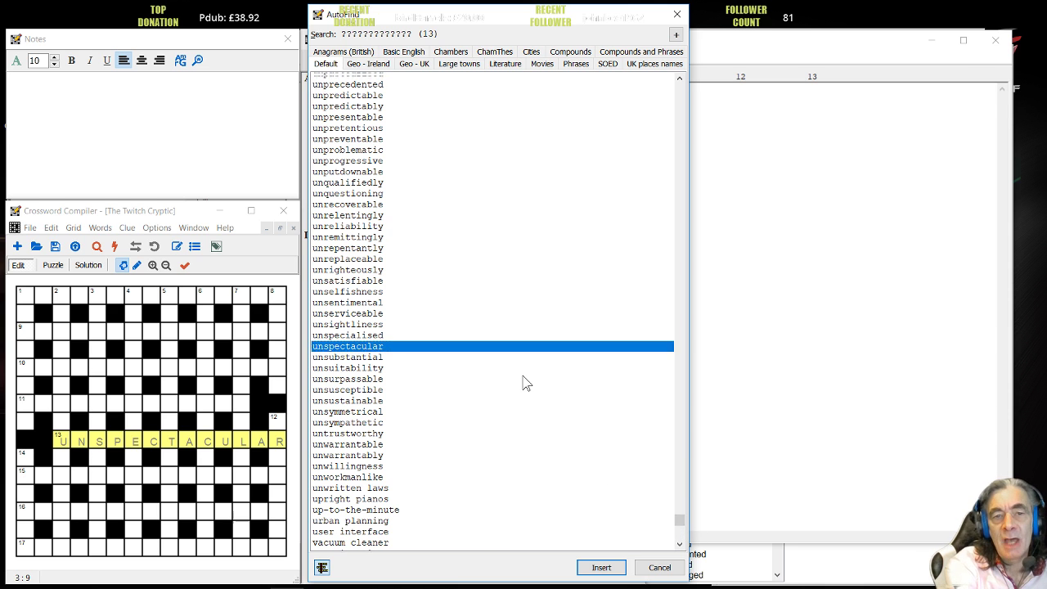
pyautogui.scroll(8, 521, 384)
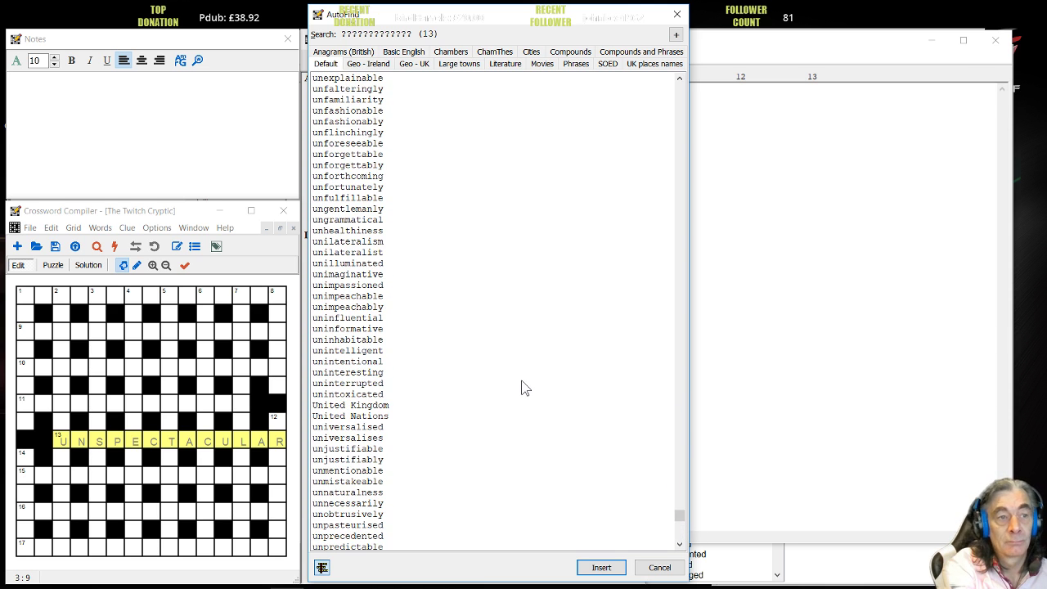
pyautogui.scroll(6, 545, 315)
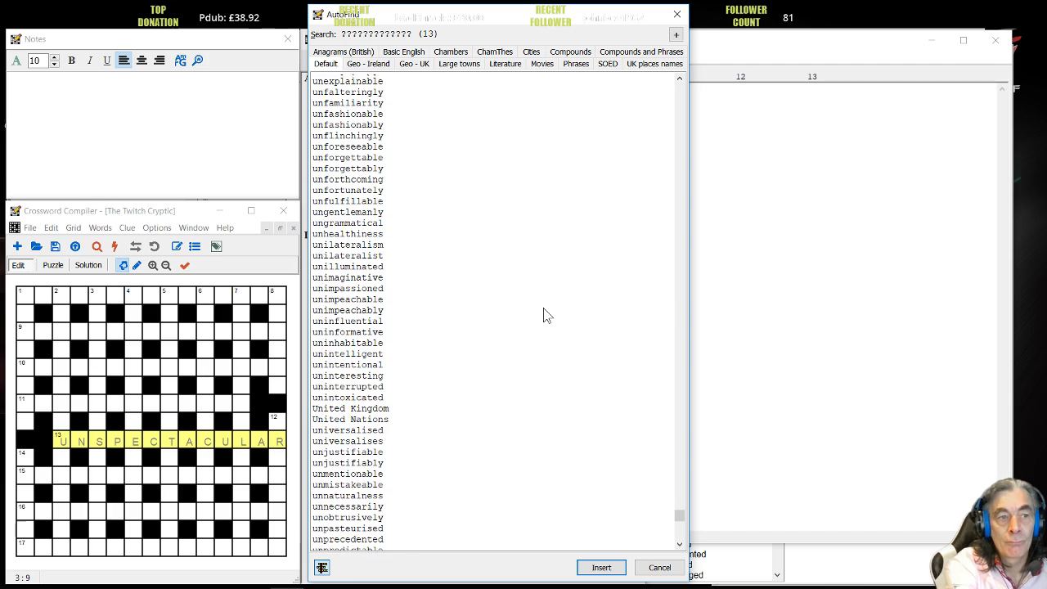
pyautogui.scroll(8, 546, 315)
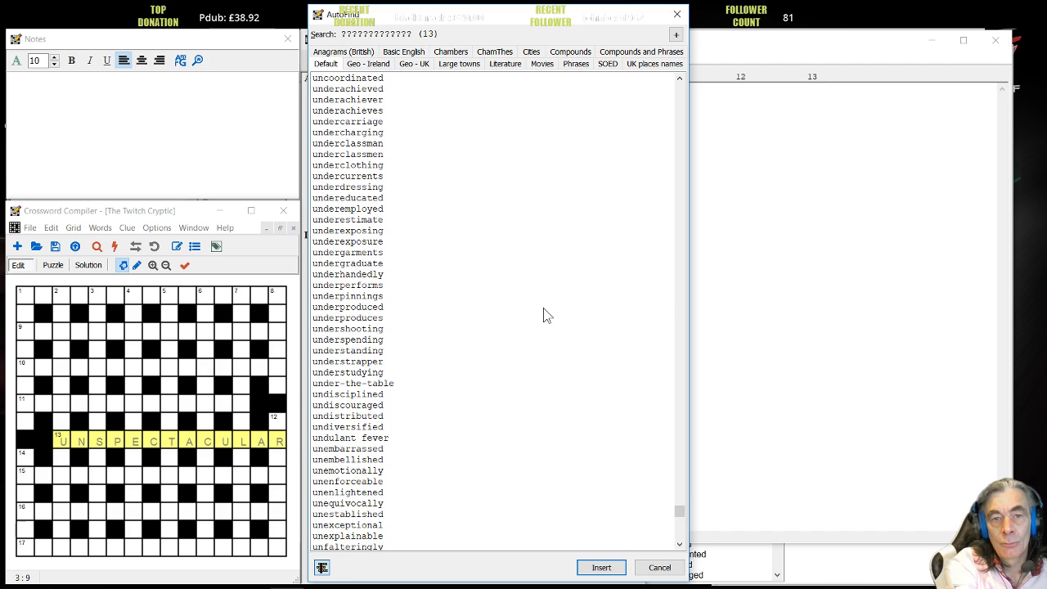
pyautogui.moveTo(677, 515); pyautogui.dragTo(664, 208)
pyautogui.moveTo(661, 187); pyautogui.dragTo(658, 300)
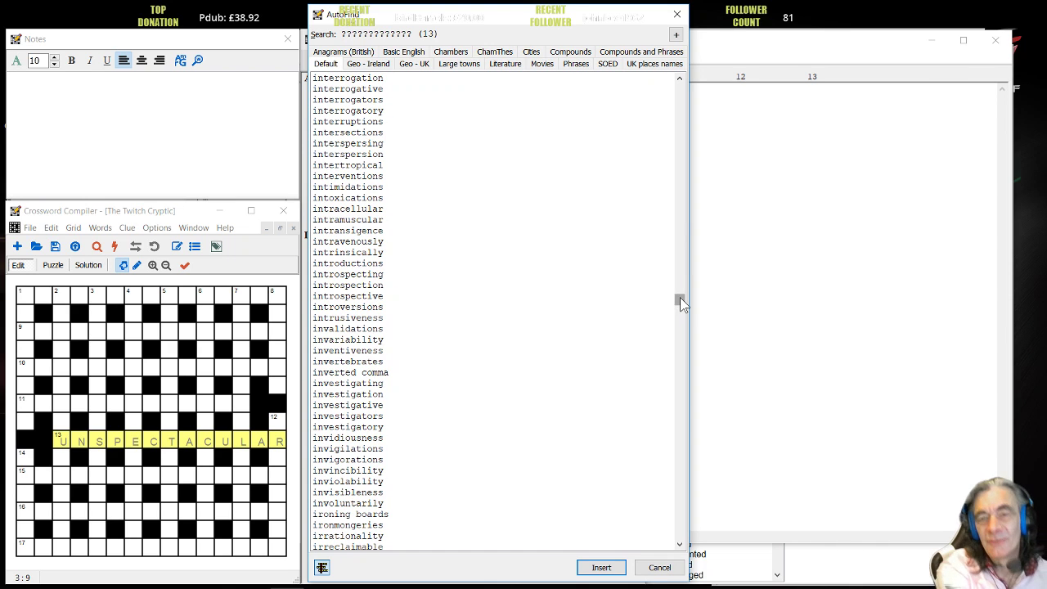
pyautogui.scroll(14, 682, 314)
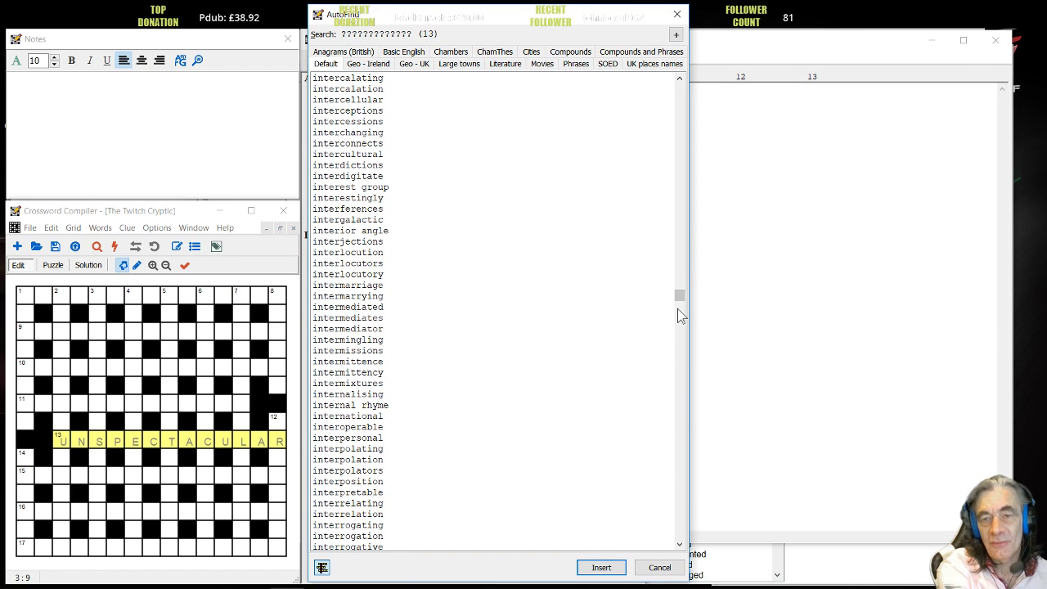
pyautogui.moveTo(679, 298); pyautogui.dragTo(678, 152)
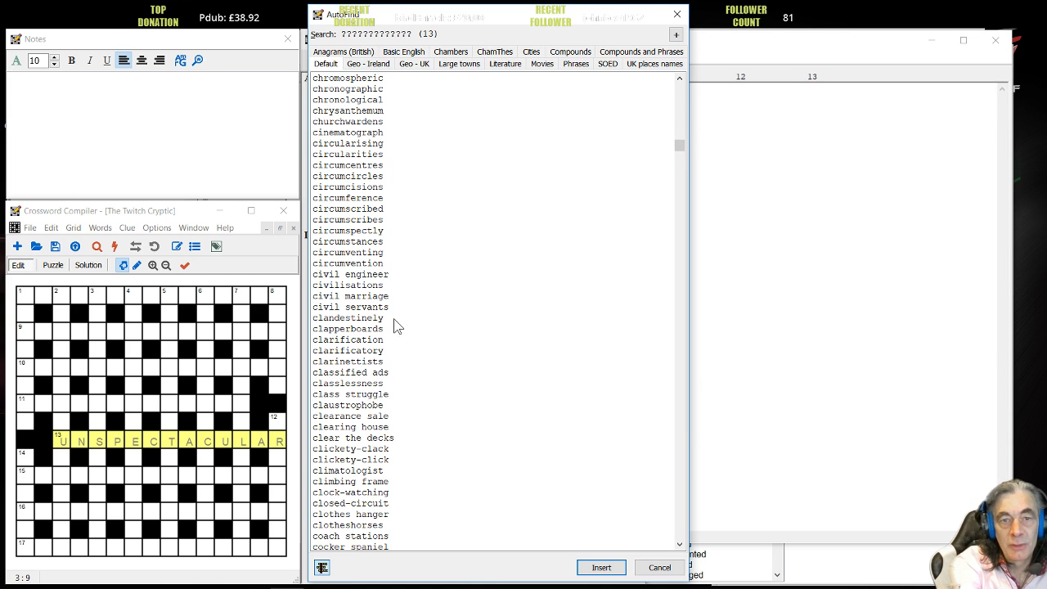
# - Preview "class struggle" and "clandestinely" in 13 across, and insert "class struggle" as the answer
pyautogui.click(369, 395)
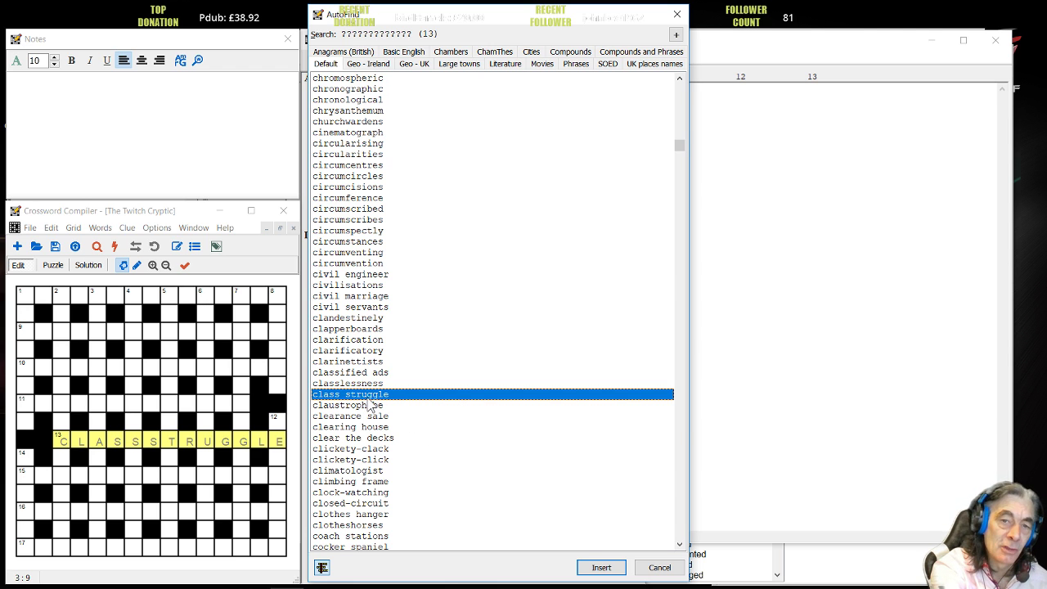
pyautogui.click(363, 319)
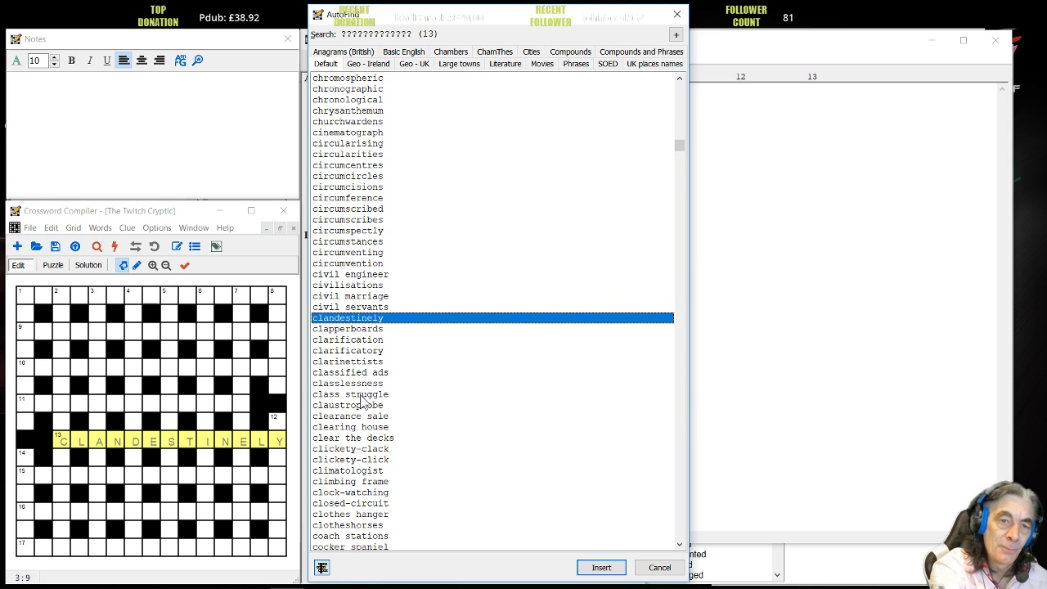
pyautogui.click(360, 396)
pyautogui.scroll(-3, 450, 422)
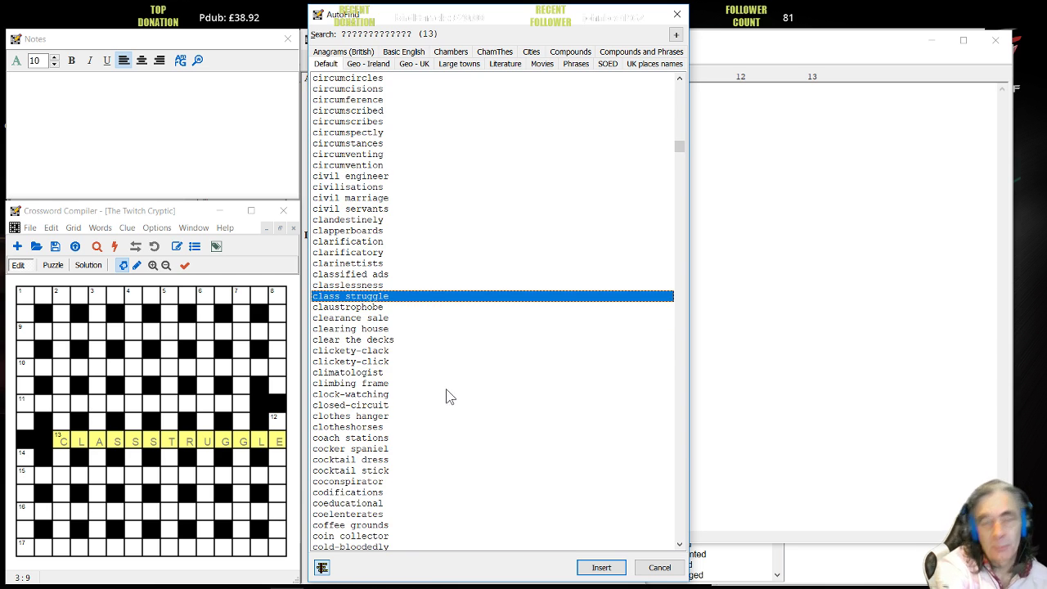
pyautogui.scroll(-2, 451, 395)
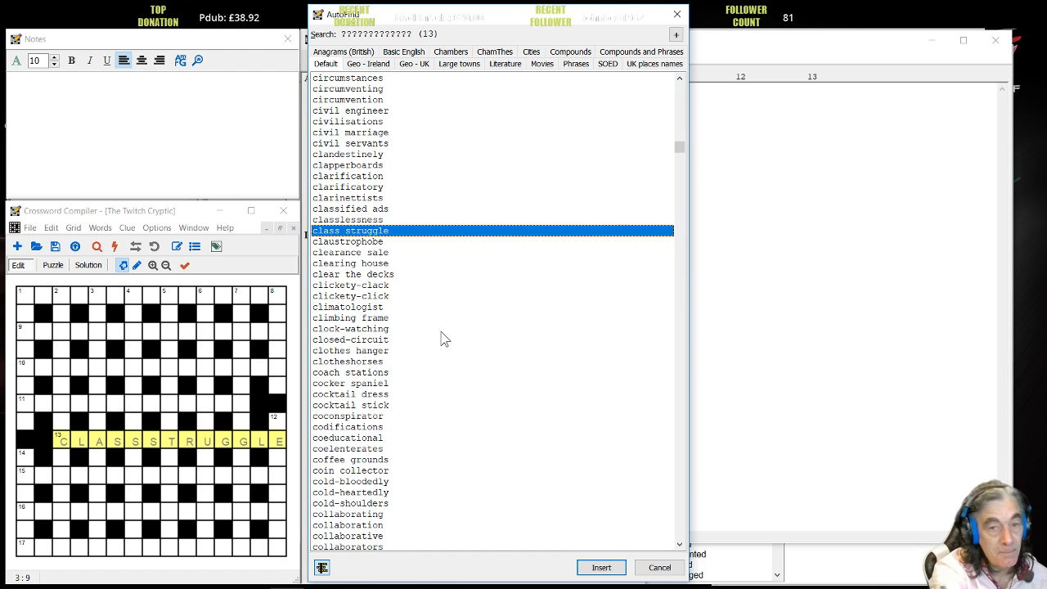
pyautogui.scroll(2, 469, 320)
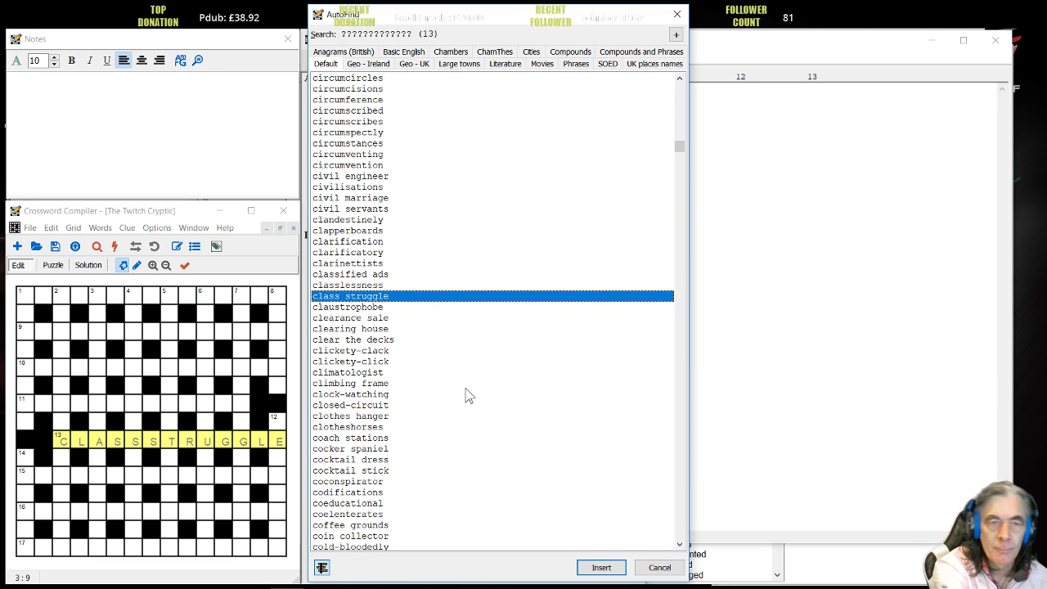
pyautogui.click(597, 570)
# - Write "CLASS - form" in the crossword notes
pyautogui.click(115, 104)
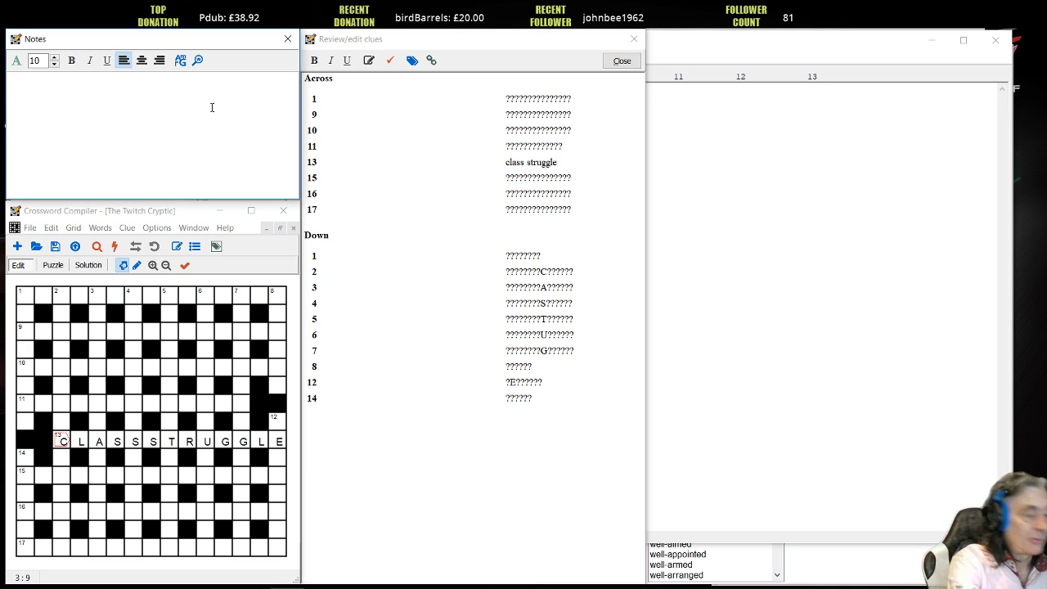
pyautogui.write('CLASA')
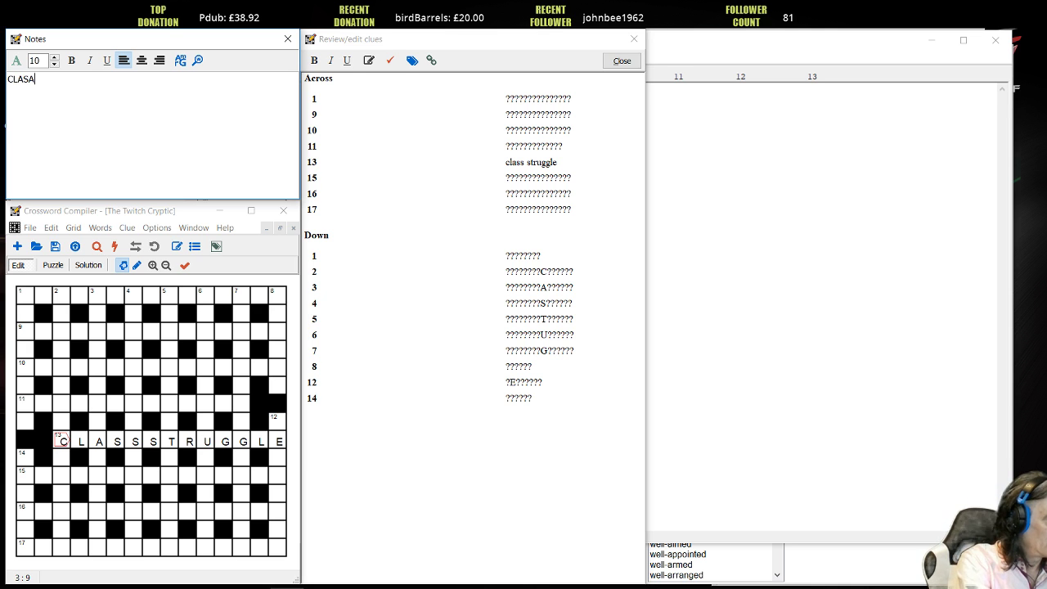
pyautogui.press('BackSpace')
pyautogui.write('S')
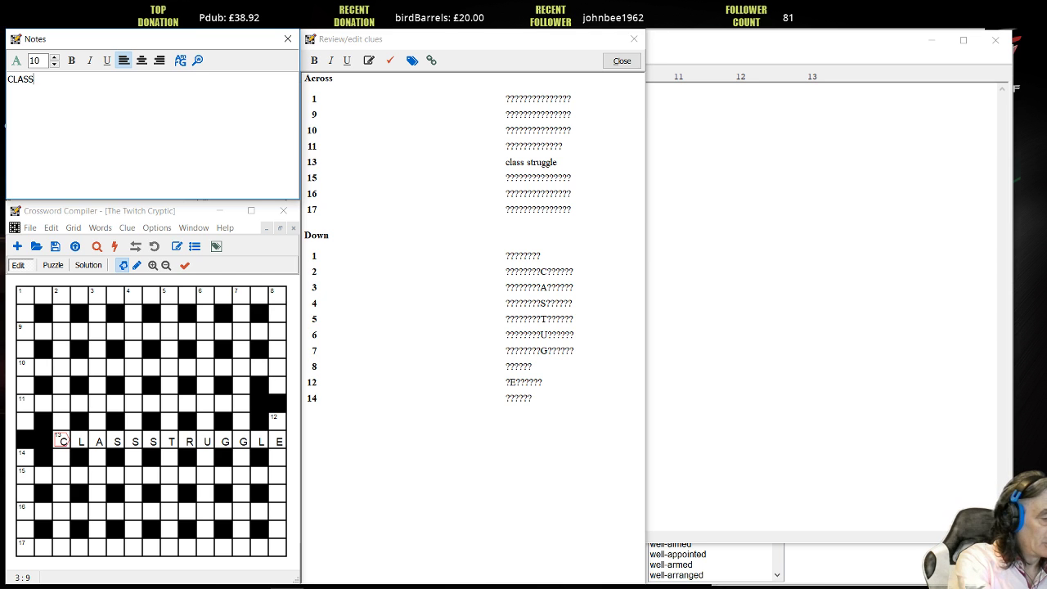
pyautogui.write(' - form')
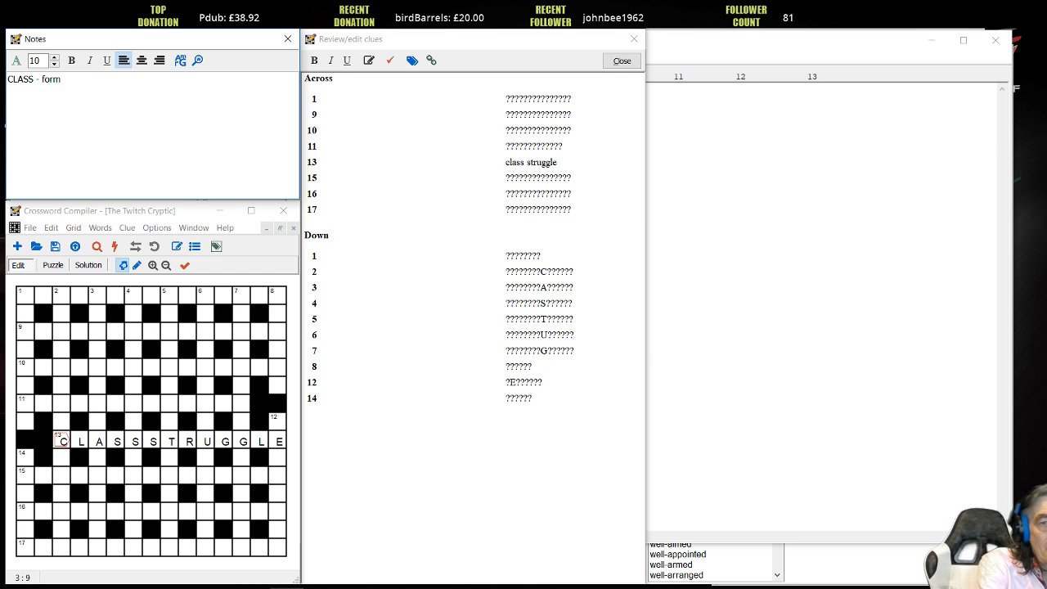
# - Add a line to the crossword notes reading "STRUGGLE" followed by the synonyms "conflict / hostility /"
pyautogui.press('Return')
pyautogui.write('S')
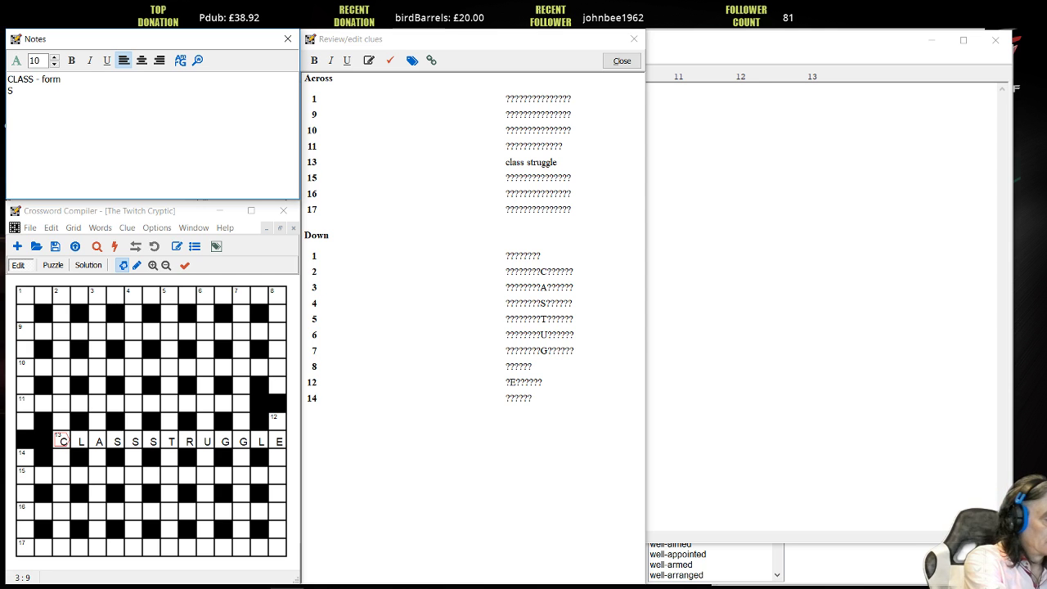
pyautogui.write('TRUGGLE')
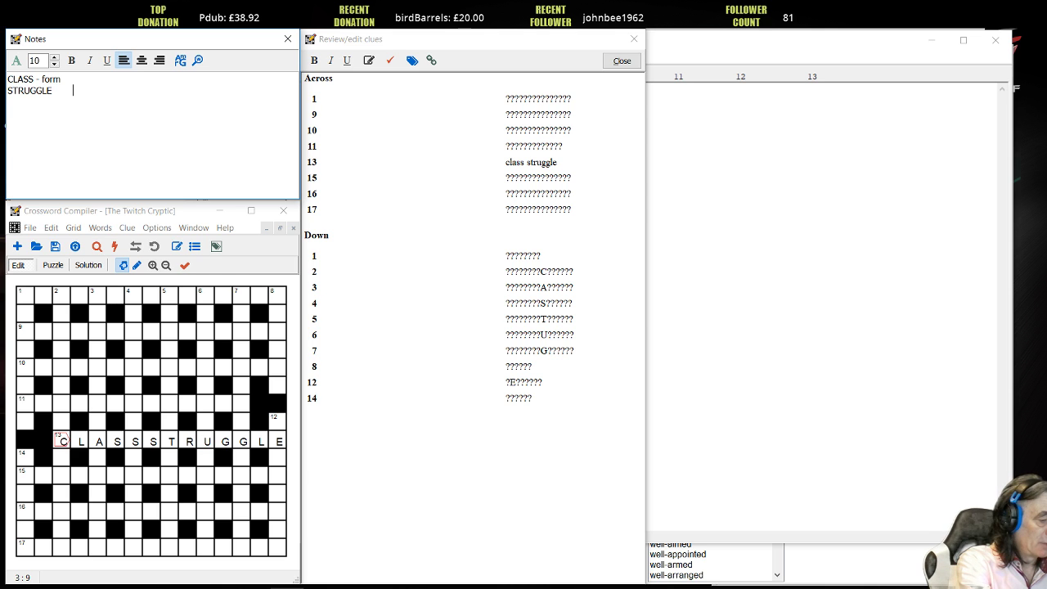
pyautogui.press('Tab')
pyautogui.write('conf')
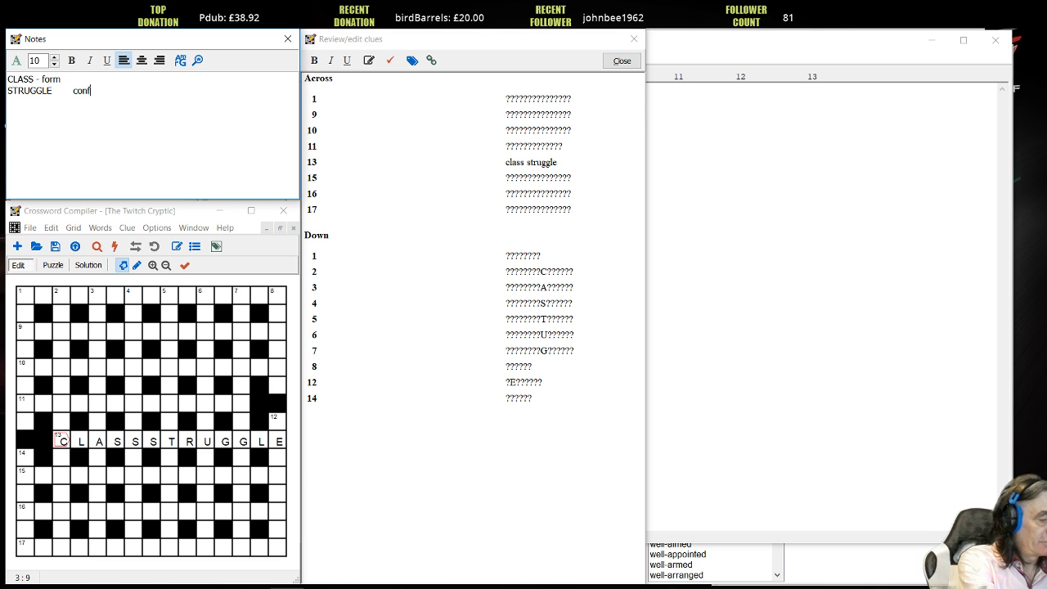
pyautogui.write('lict / h')
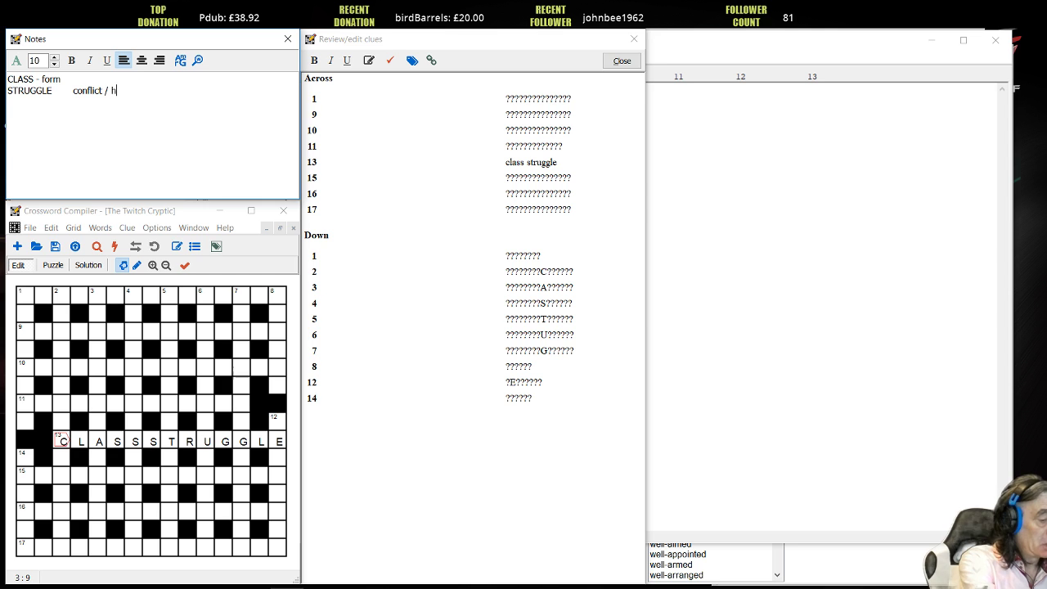
pyautogui.write('ostolity')
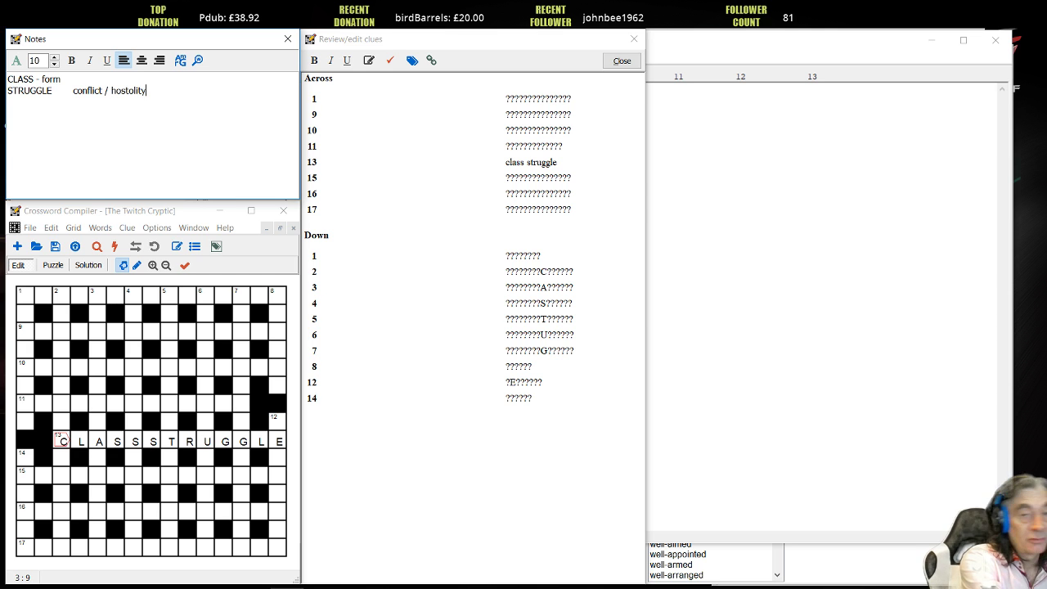
pyautogui.press('BackSpace')
pyautogui.press('BackSpace')
pyautogui.press('BackSpace')
pyautogui.press('BackSpace')
pyautogui.press('BackSpace')
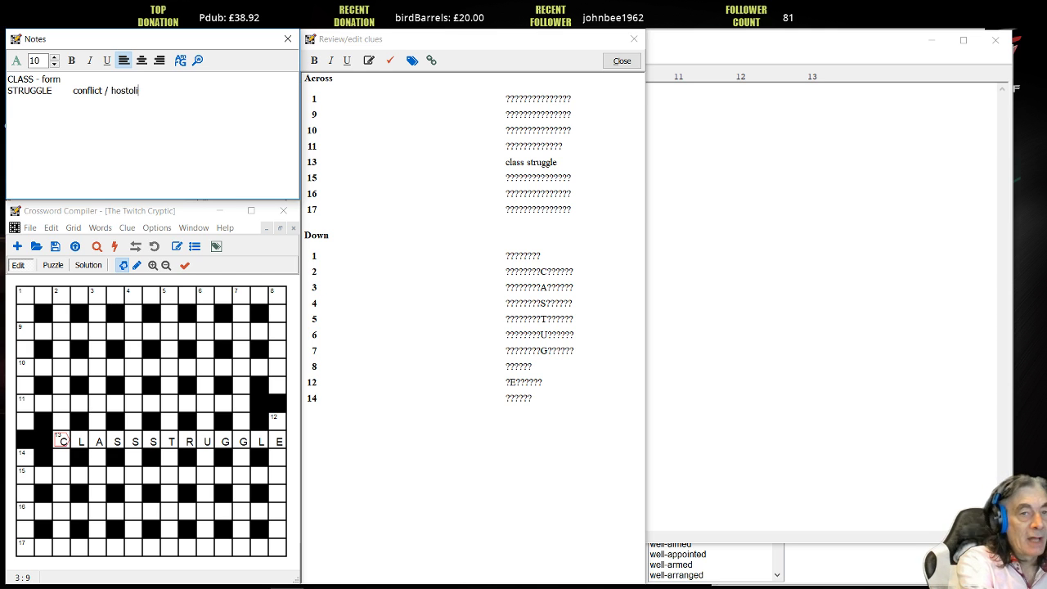
pyautogui.write('ili')
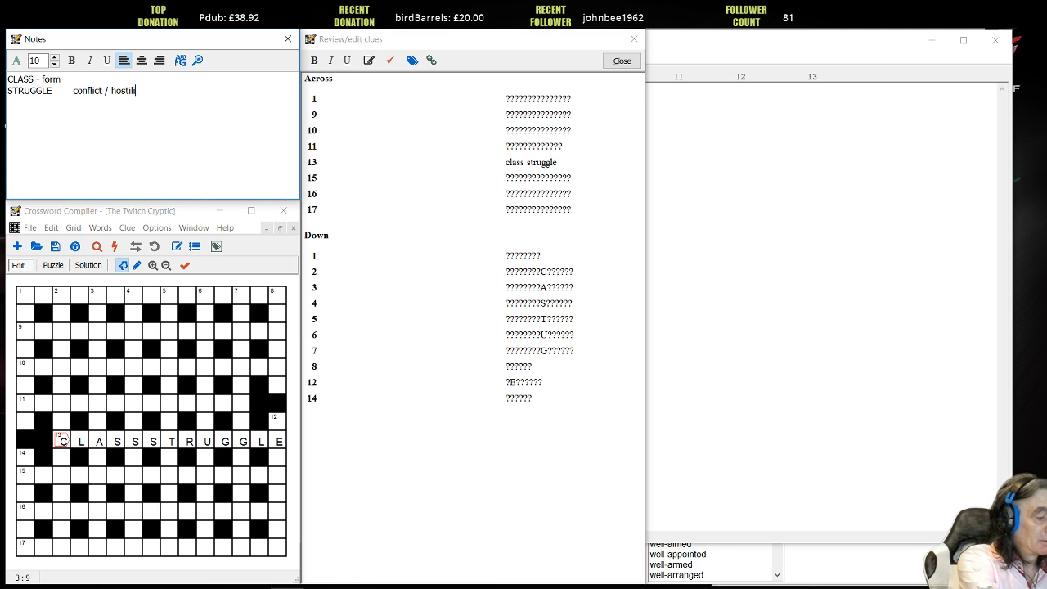
pyautogui.write('ty /')
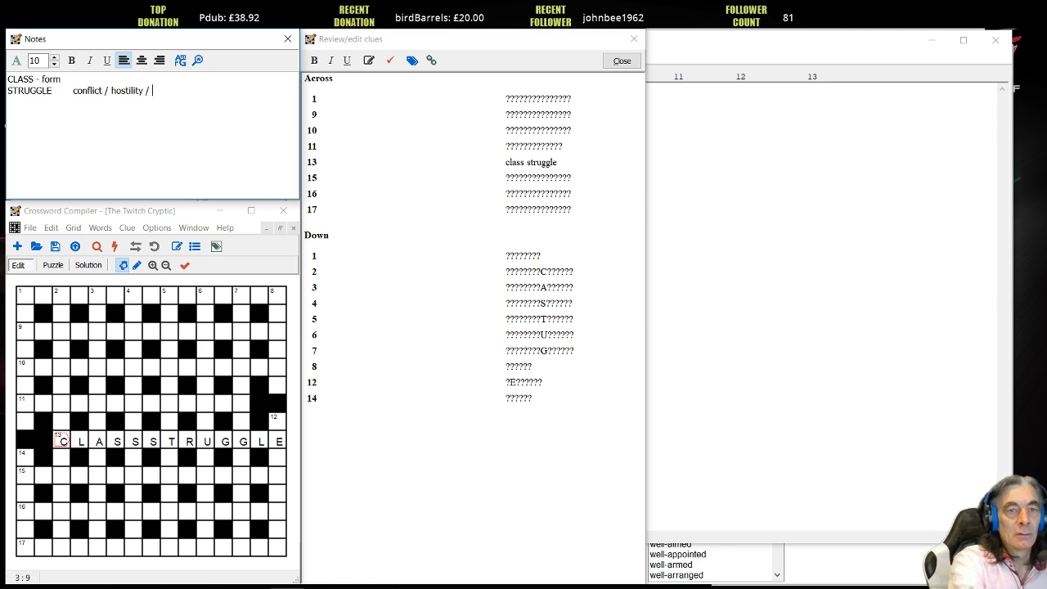
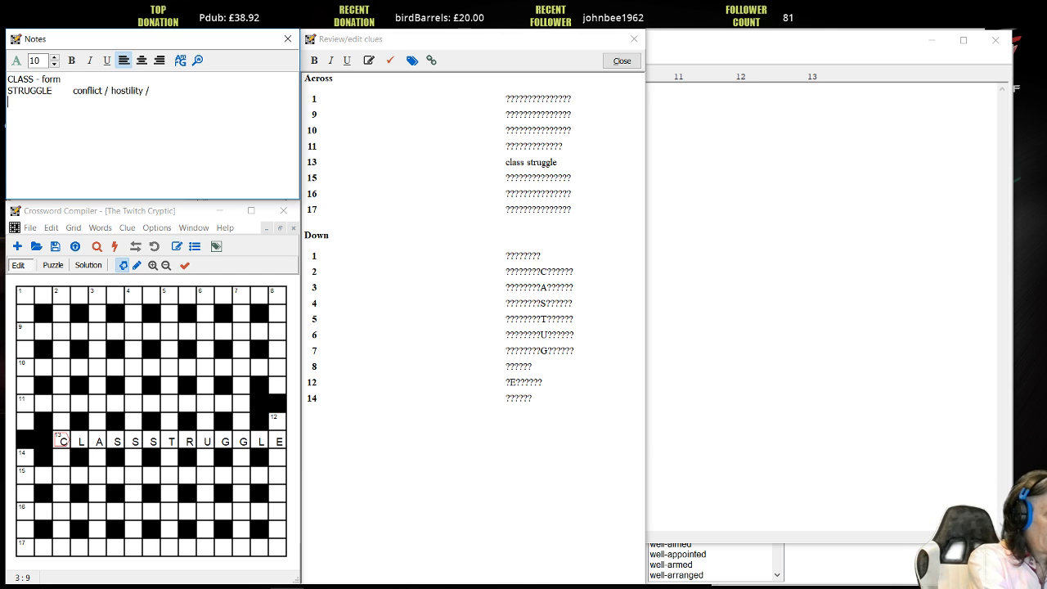
# - Write the clue idea "Fighting form?" on a new line of the crossword notes
pyautogui.write('fighti')
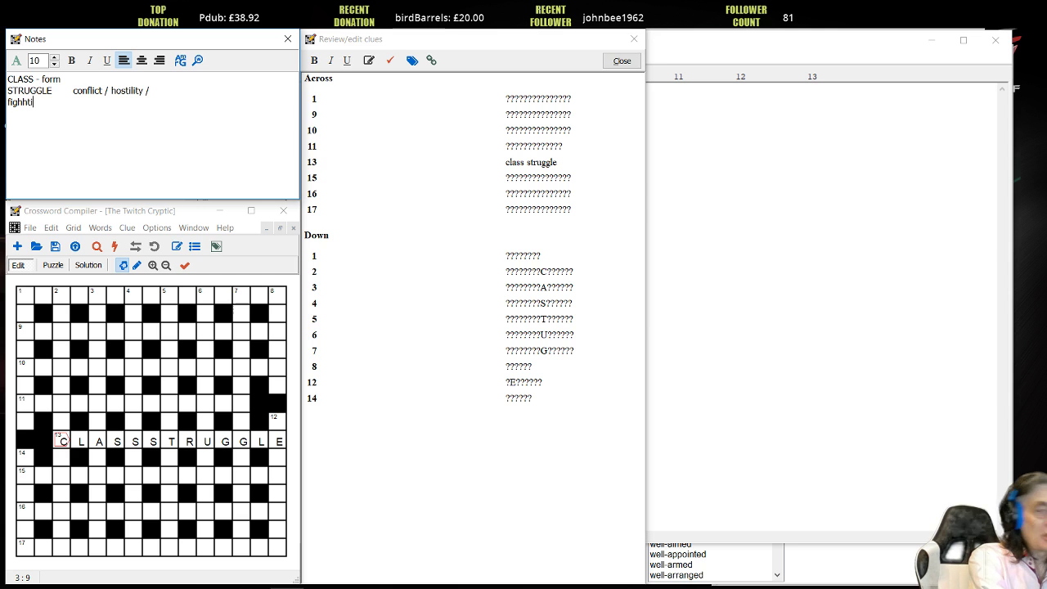
pyautogui.press('BackSpace')
pyautogui.press('BackSpace')
pyautogui.press('BackSpace')
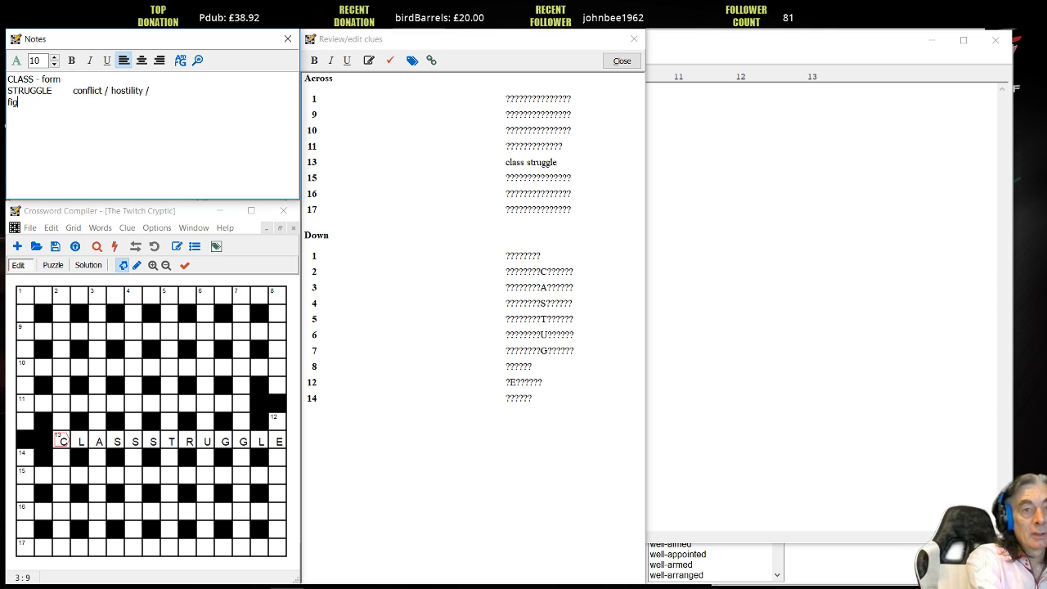
pyautogui.write('hting')
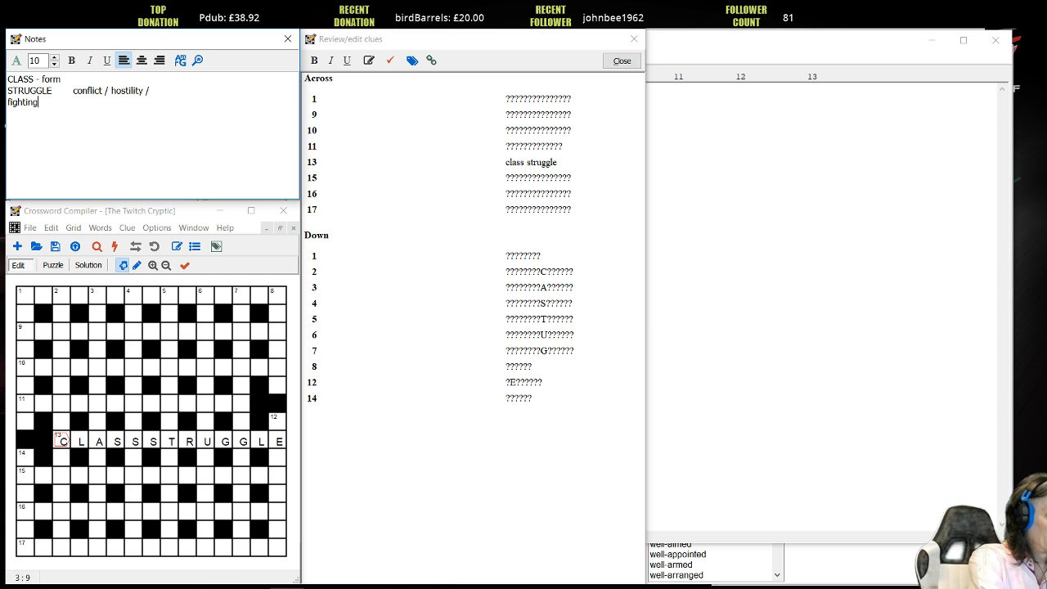
pyautogui.write(' form?')
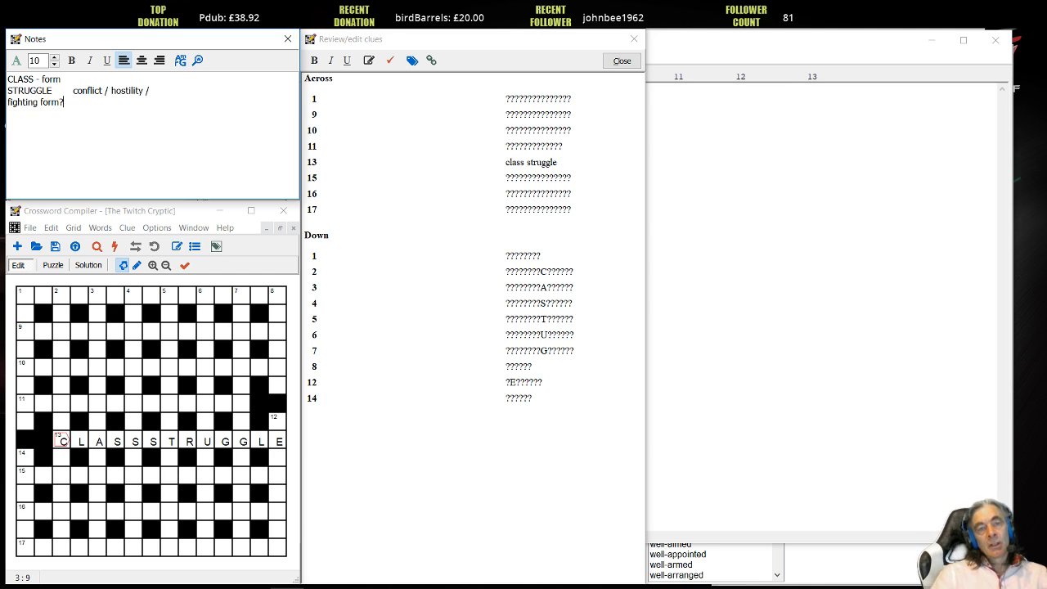
pyautogui.press('BackSpace')
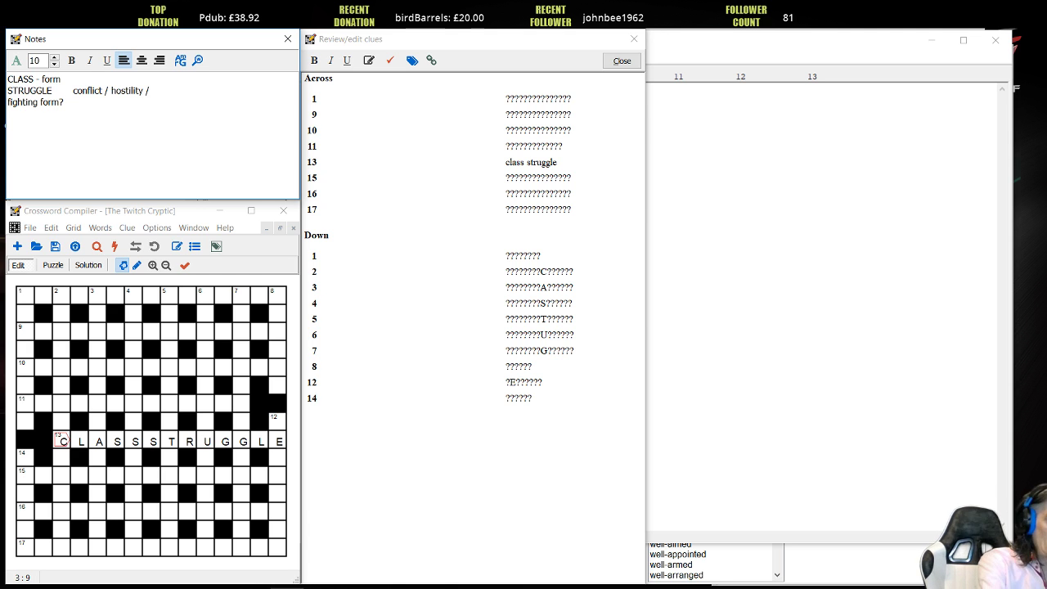
pyautogui.press('Delete')
pyautogui.write('F')
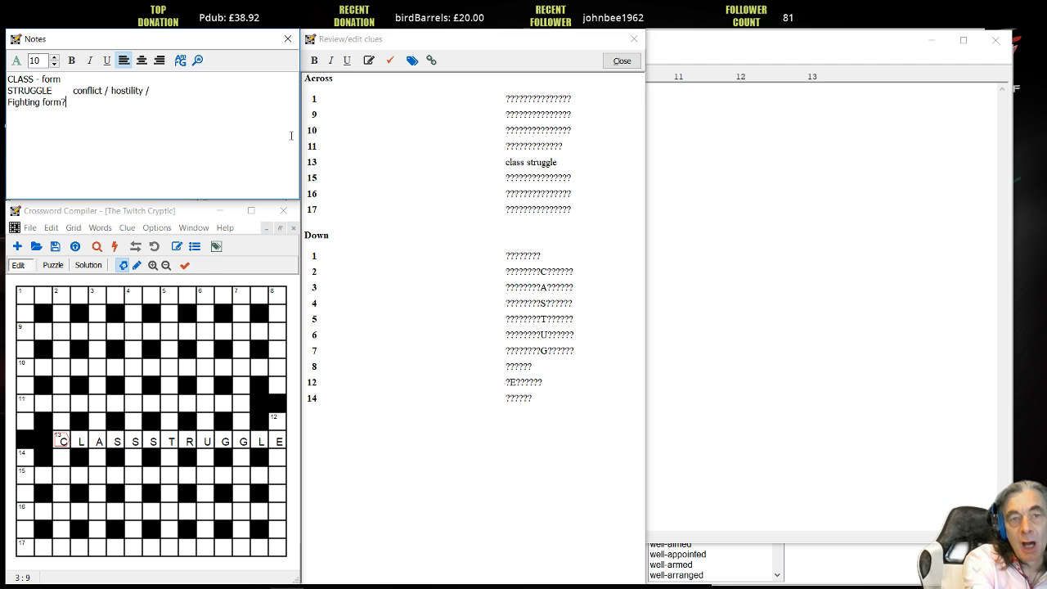
pyautogui.click(508, 166)
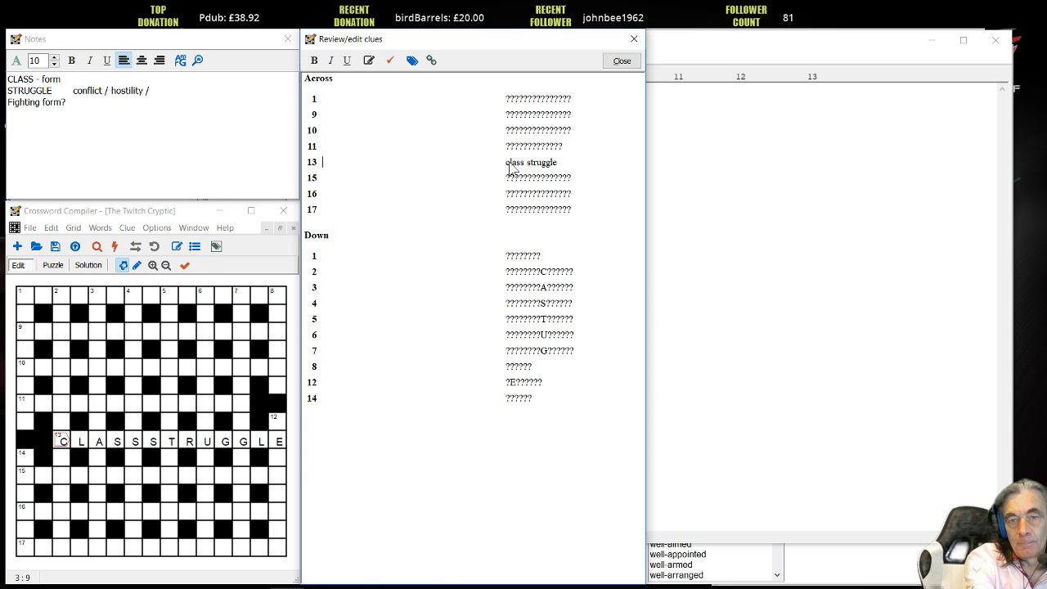
pyautogui.doubleClick(509, 166)
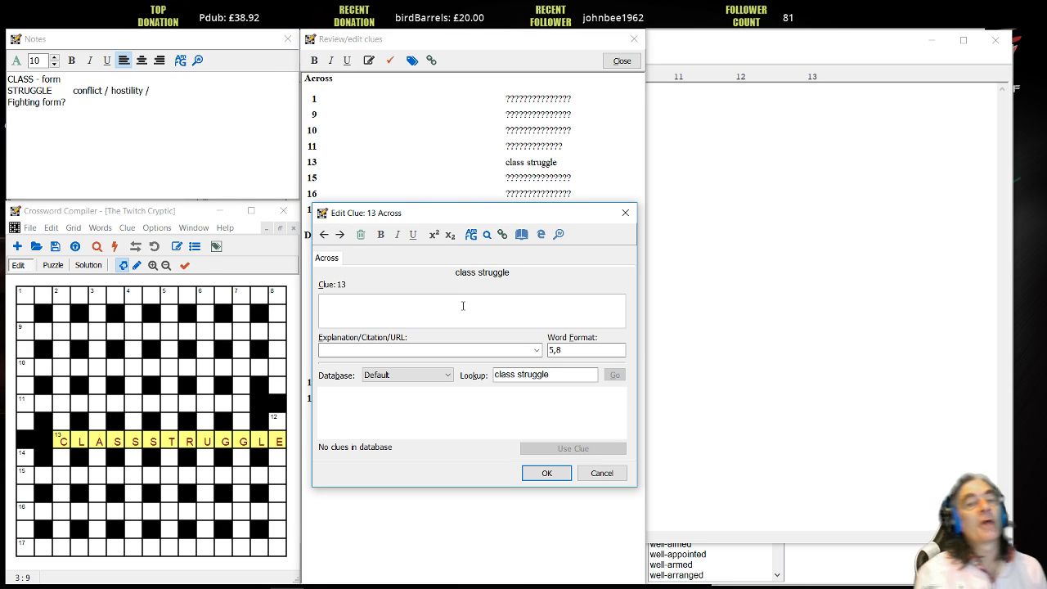
pyautogui.click(625, 213)
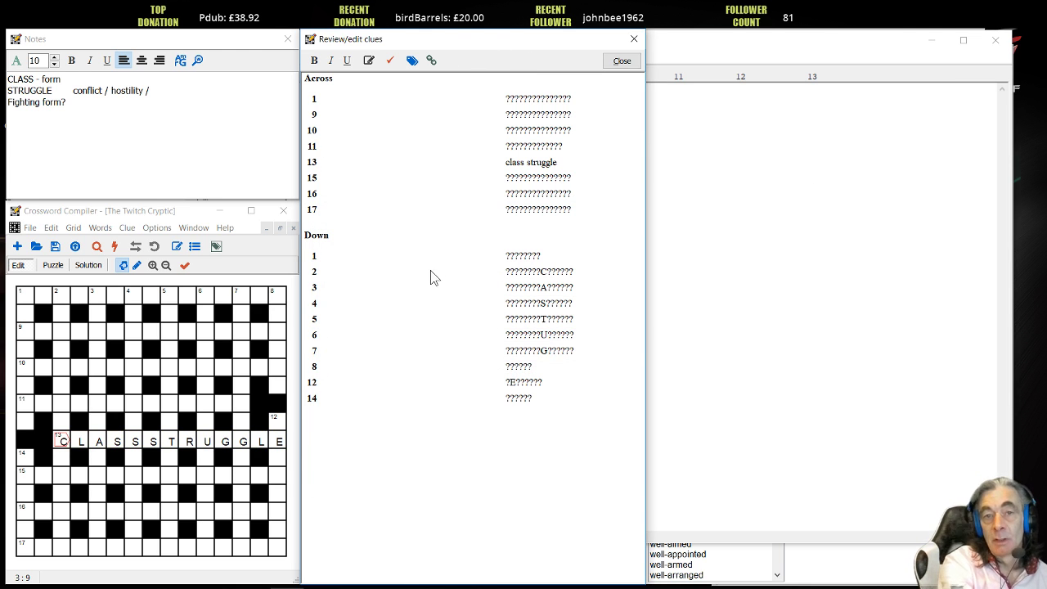
# - Open the clue editor for 13 across, bring up the WordWeb Pro thesaurus and view the available indicator lists
pyautogui.doubleClick(514, 168)
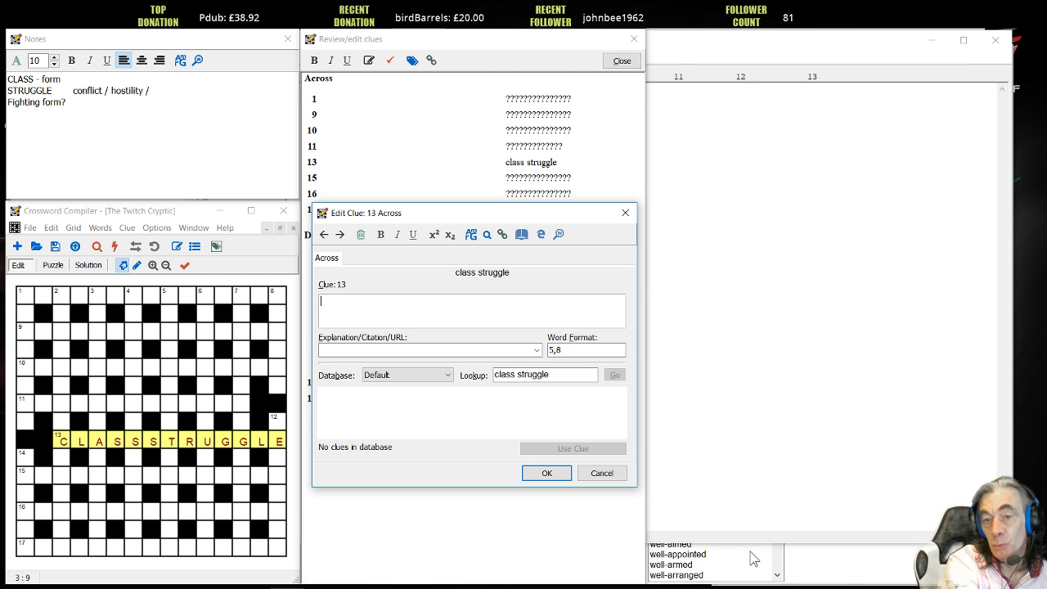
pyautogui.click(781, 558)
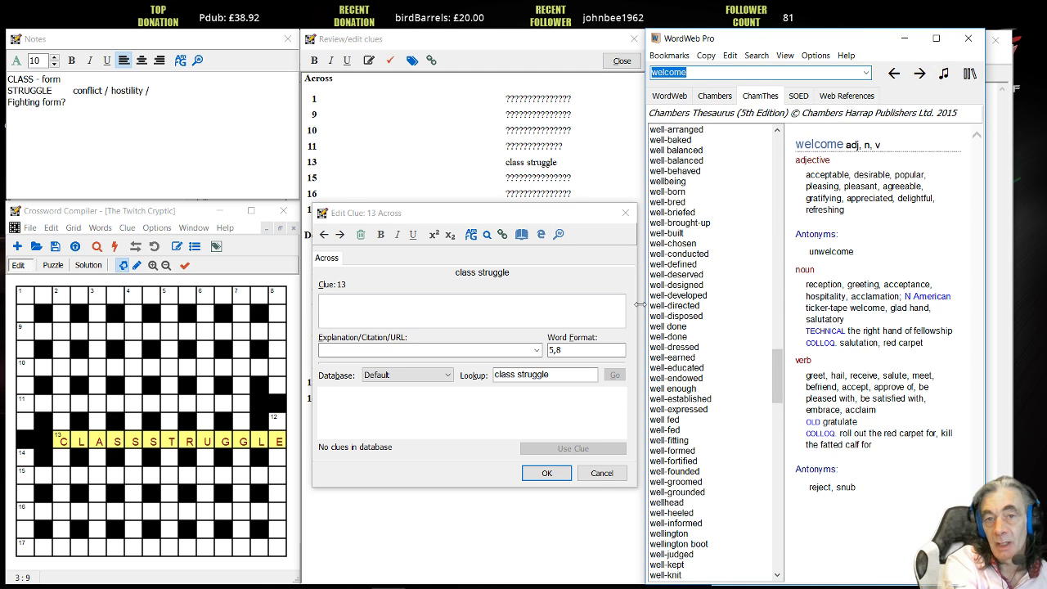
pyautogui.click(522, 237)
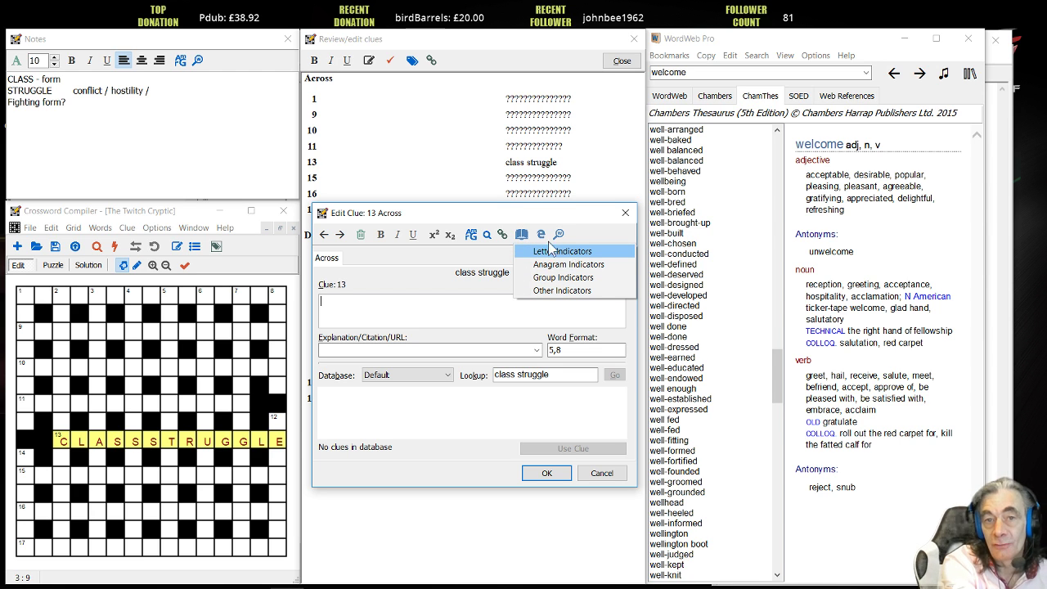
pyautogui.click(498, 220)
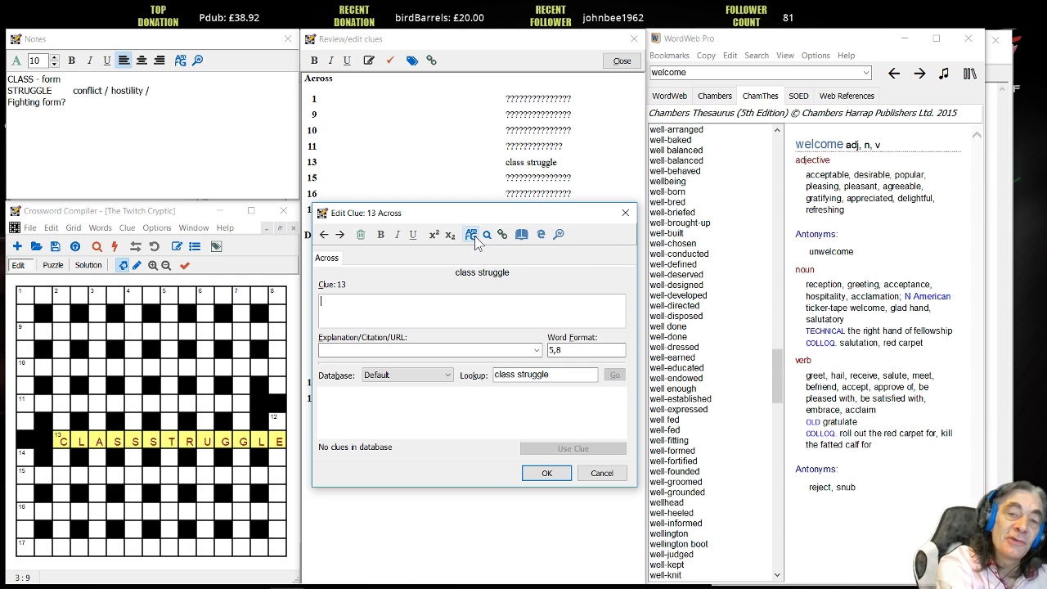
# - Find anagrams of "class struggle" from the clue editor and enlarge the results window to read more of them
pyautogui.click(472, 236)
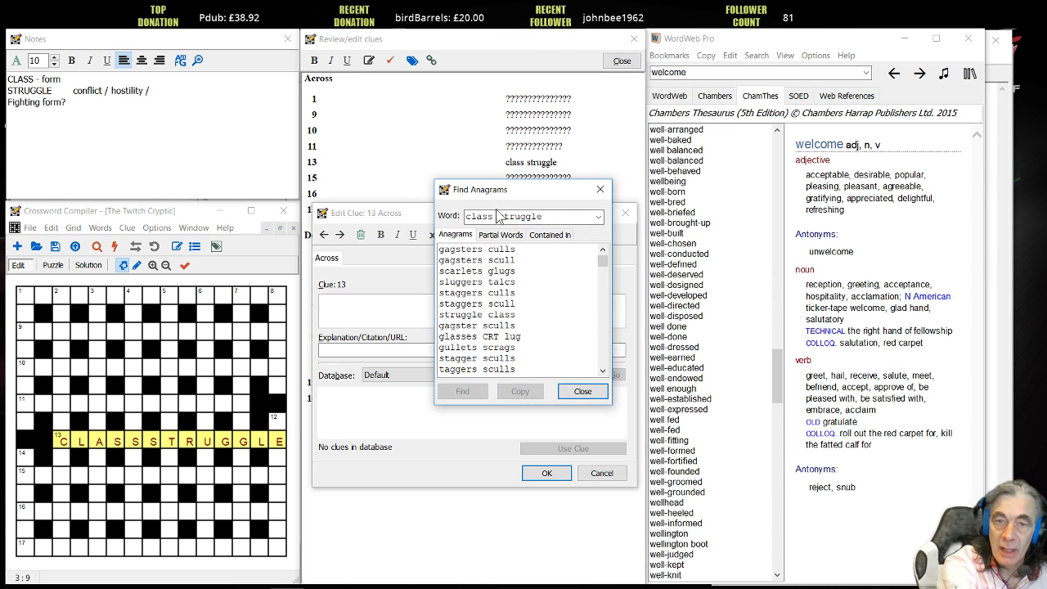
pyautogui.moveTo(512, 190); pyautogui.dragTo(491, 47)
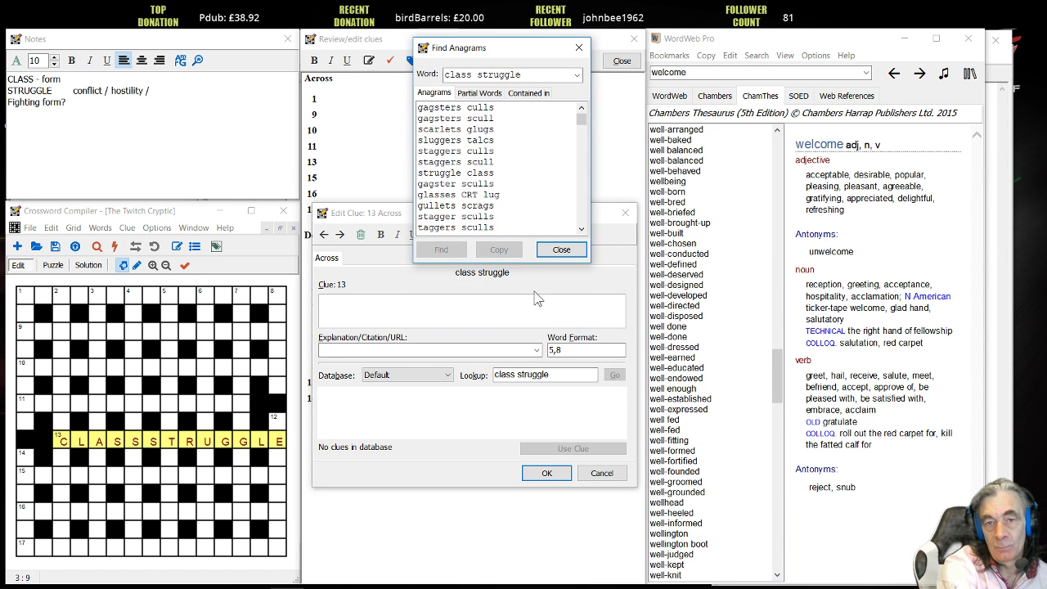
pyautogui.moveTo(529, 264); pyautogui.dragTo(562, 566)
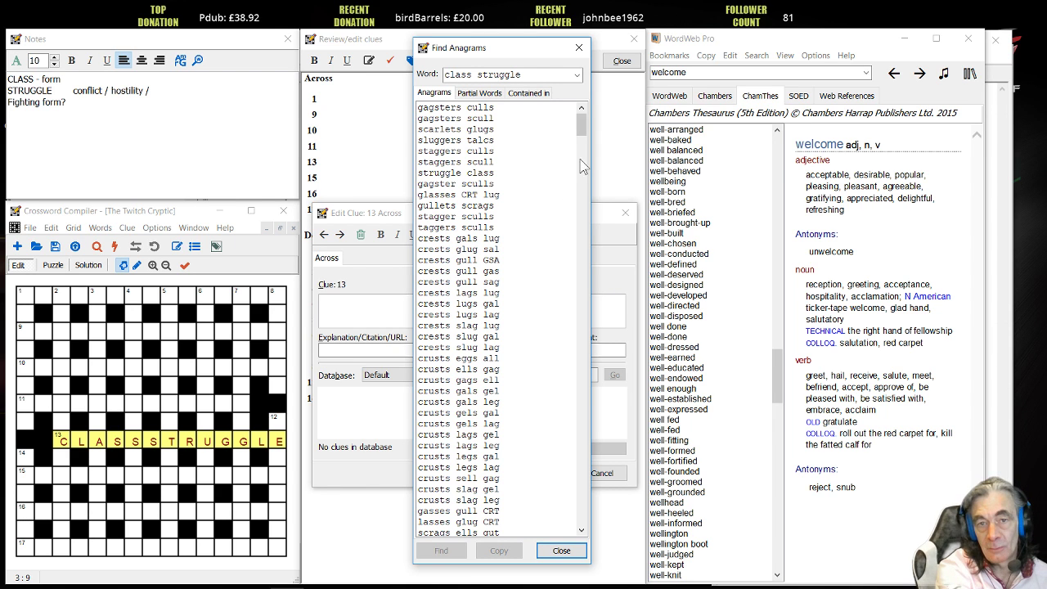
pyautogui.moveTo(582, 124); pyautogui.dragTo(582, 94)
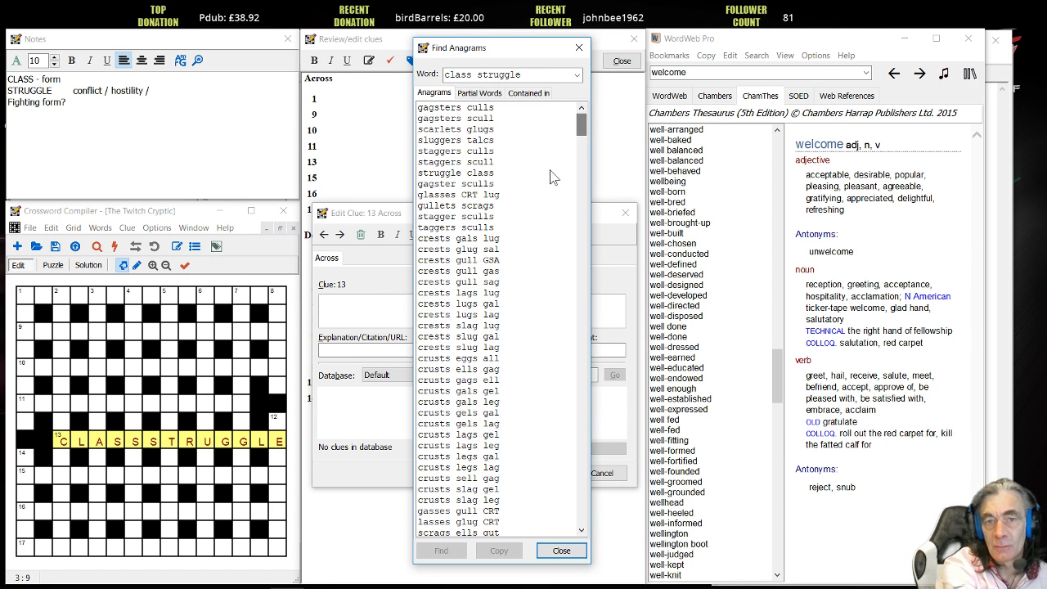
# - Examine the partial-word anagrams of "class struggle" and check for longer words containing its letters
pyautogui.click(486, 94)
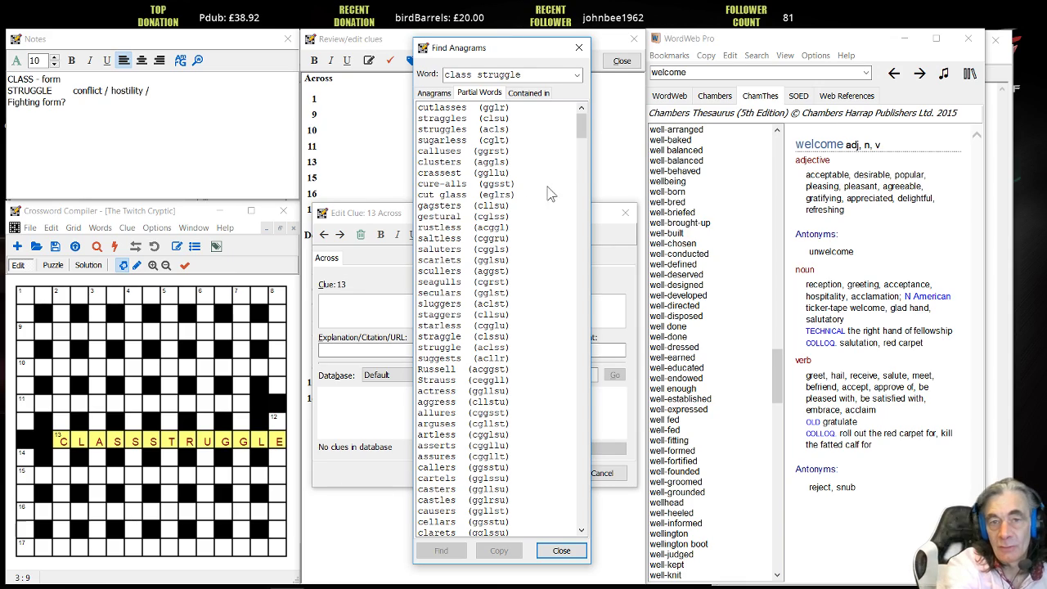
pyautogui.moveTo(587, 123)
pyautogui.mouseDown()
pyautogui.moveTo(595, 340)
pyautogui.moveTo(577, 511)
pyautogui.moveTo(571, 115)
pyautogui.mouseUp()
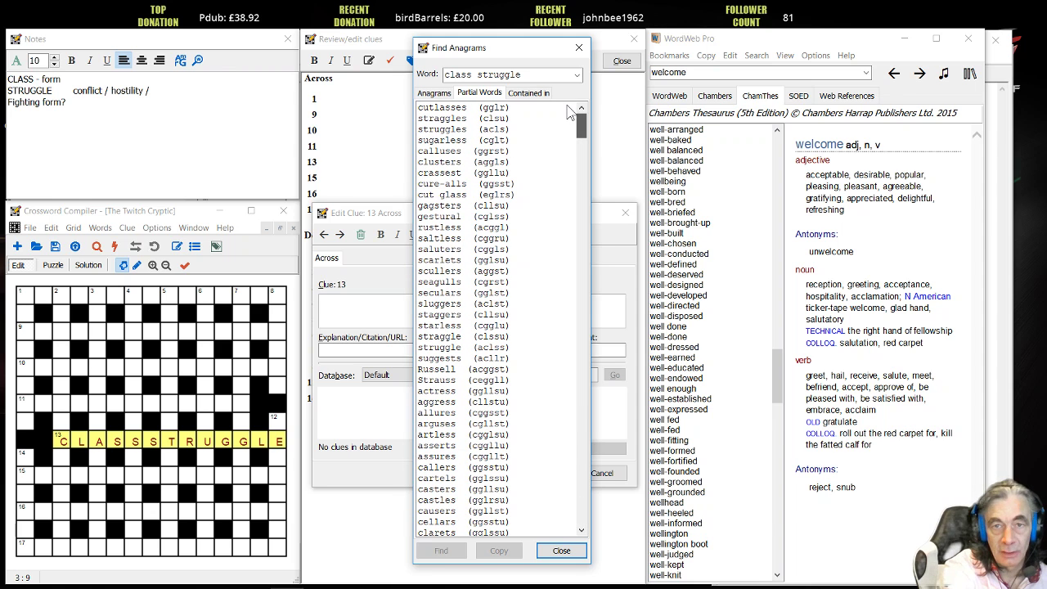
pyautogui.click(546, 93)
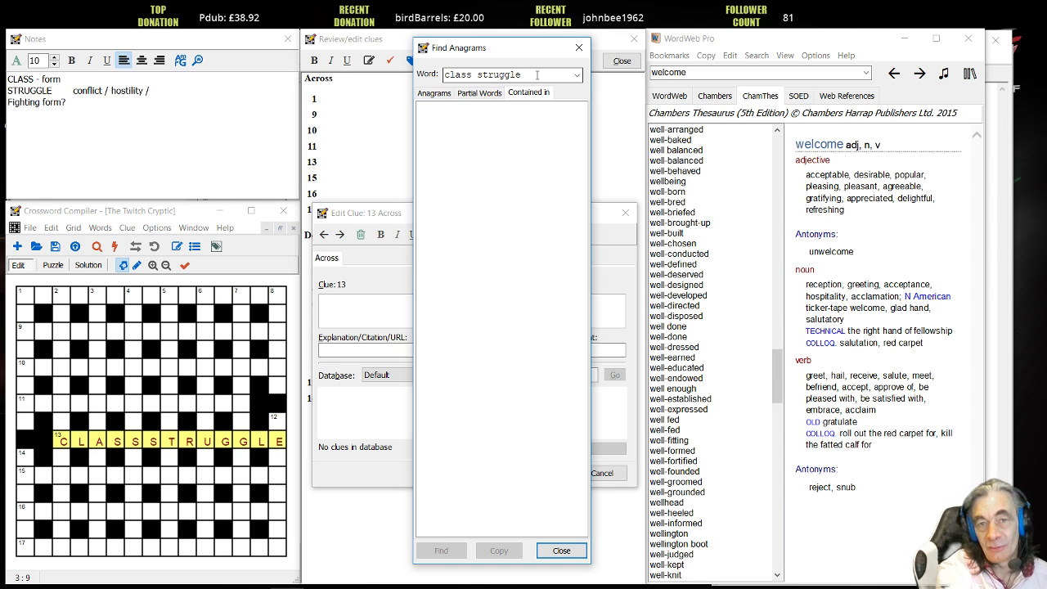
# - Search for partial-word anagrams of "architect" and look through the list
pyautogui.click(480, 92)
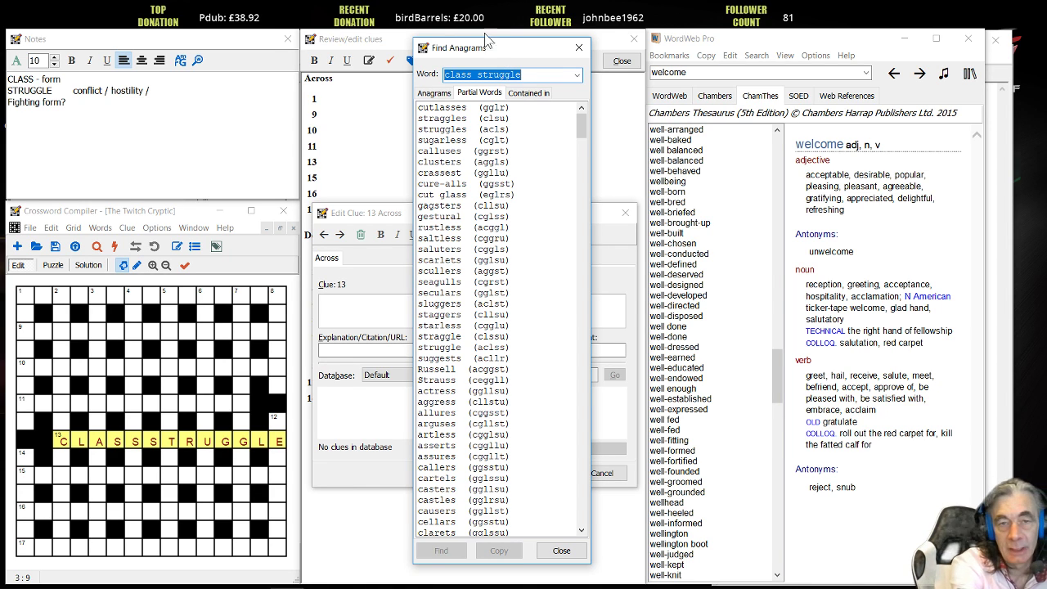
pyautogui.write('a')
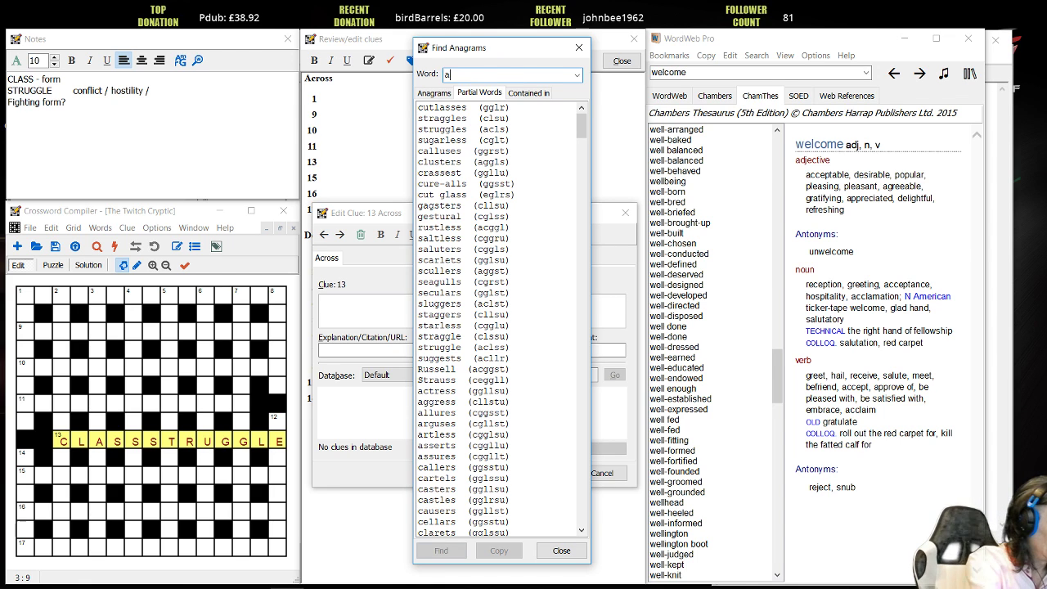
pyautogui.write('rchitect')
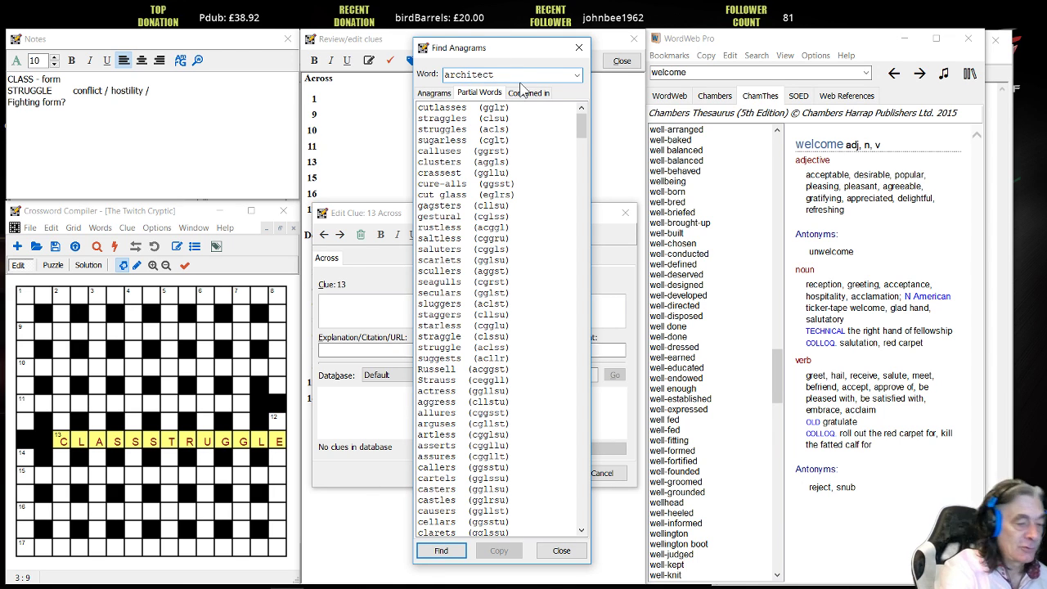
pyautogui.press('Return')
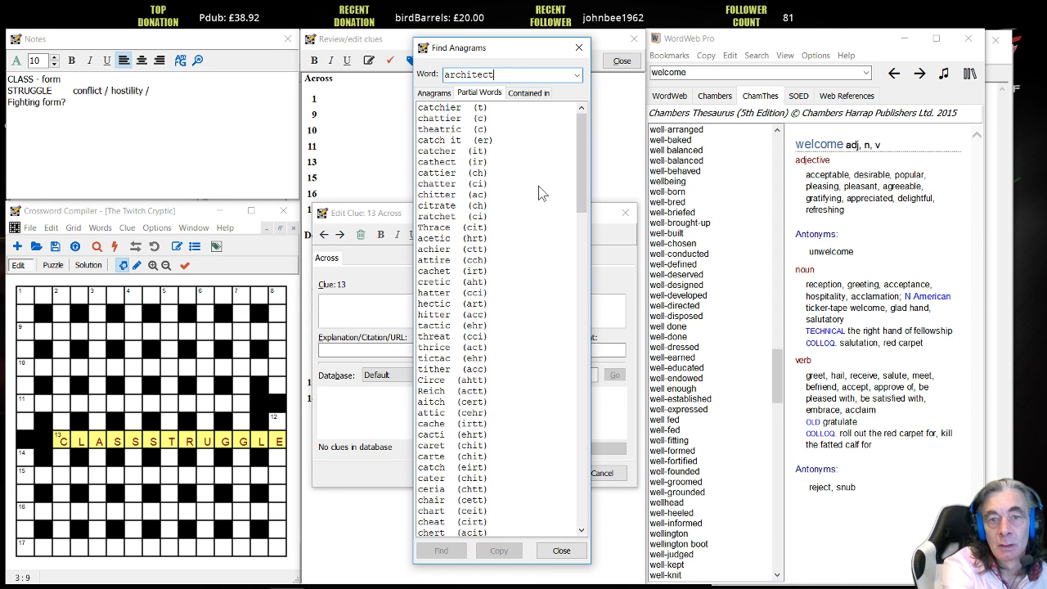
pyautogui.scroll(-4, 548, 214)
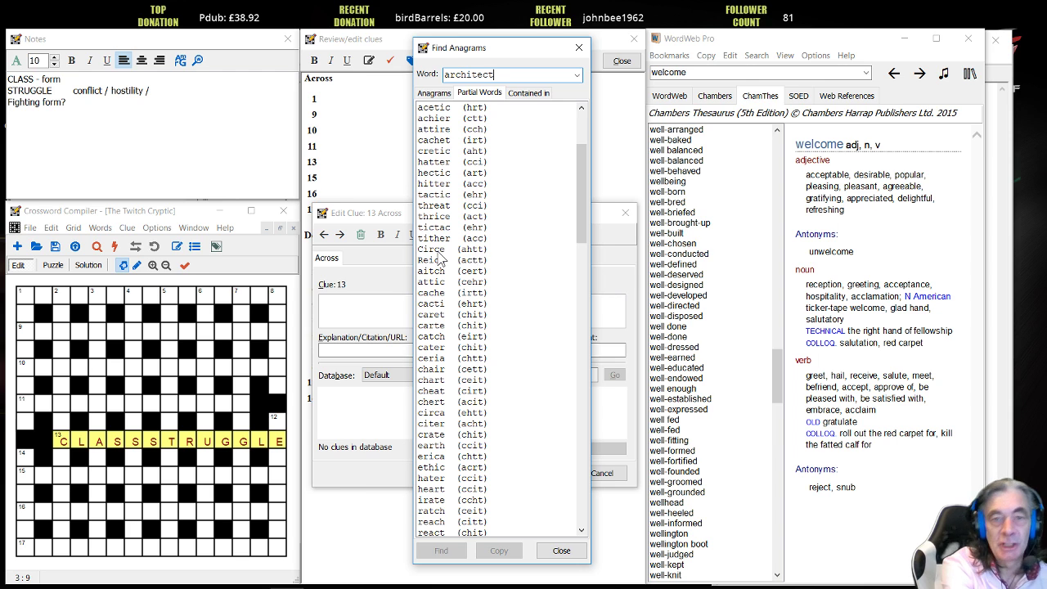
pyautogui.moveTo(587, 212); pyautogui.dragTo(570, 155)
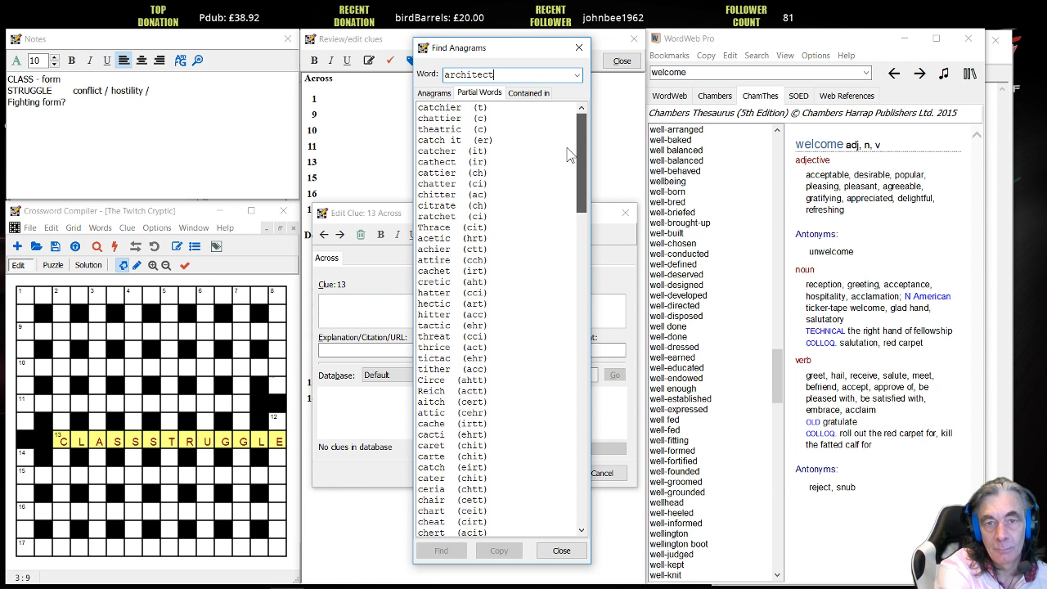
# - Examine the full anagrams of "architect" and the longer words and phrases that contain its letters
pyautogui.click(434, 93)
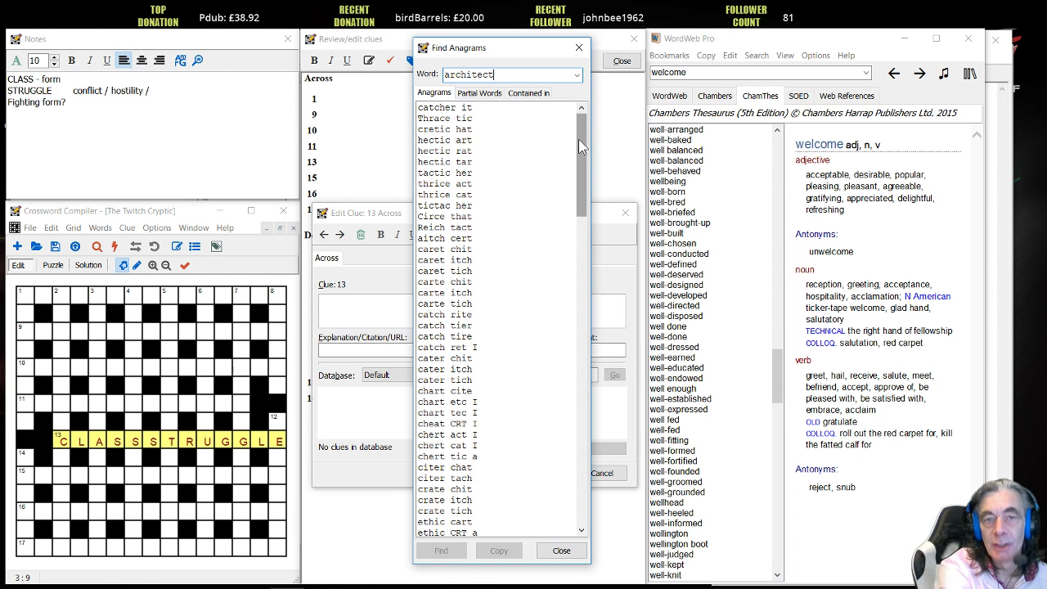
pyautogui.moveTo(581, 137)
pyautogui.mouseDown()
pyautogui.moveTo(595, 414)
pyautogui.moveTo(565, 139)
pyautogui.mouseUp()
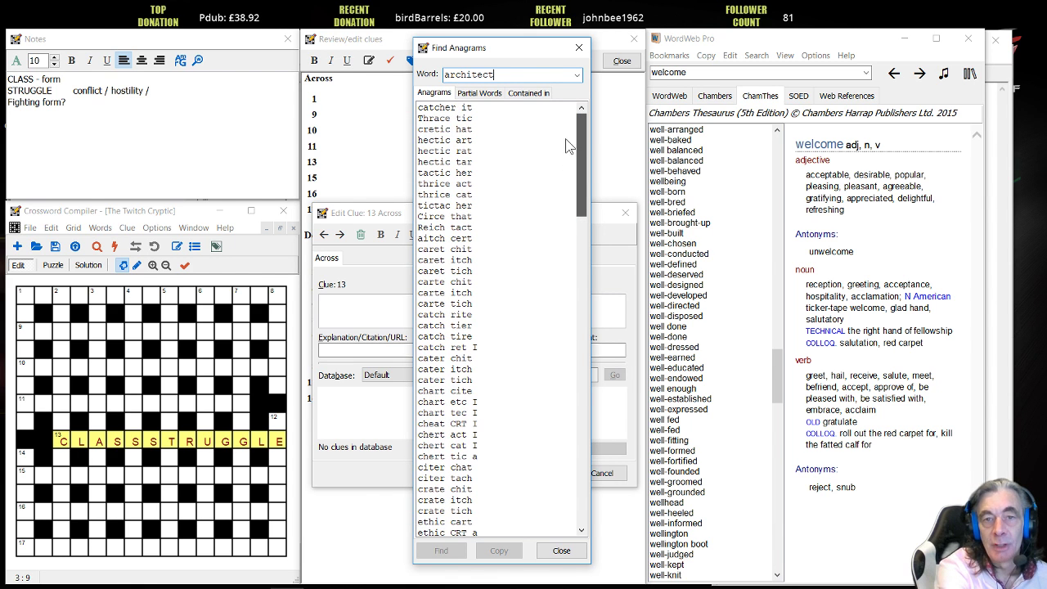
pyautogui.click(530, 93)
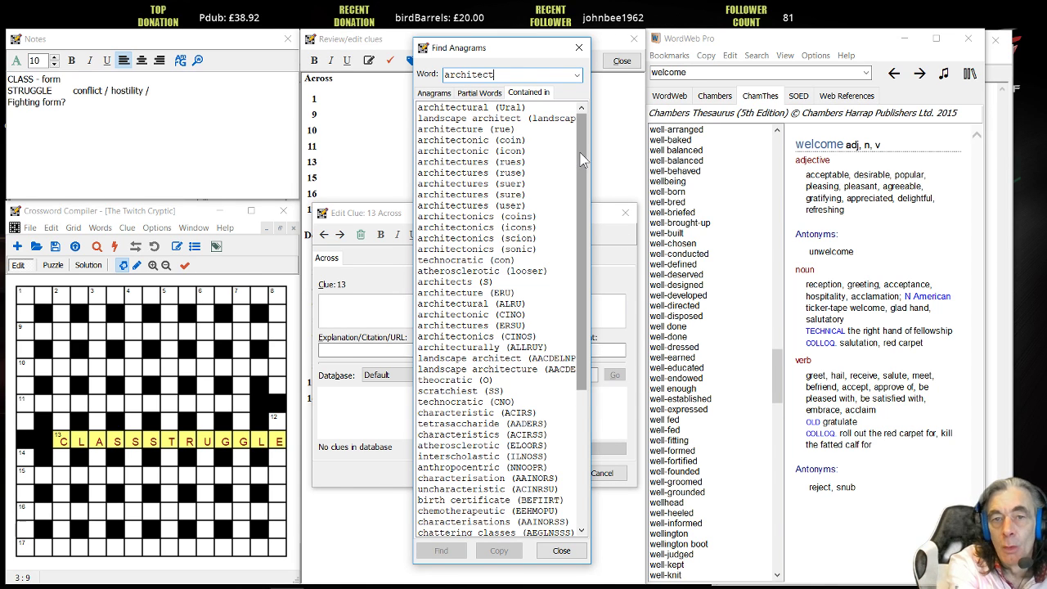
pyautogui.moveTo(581, 160); pyautogui.dragTo(581, 249)
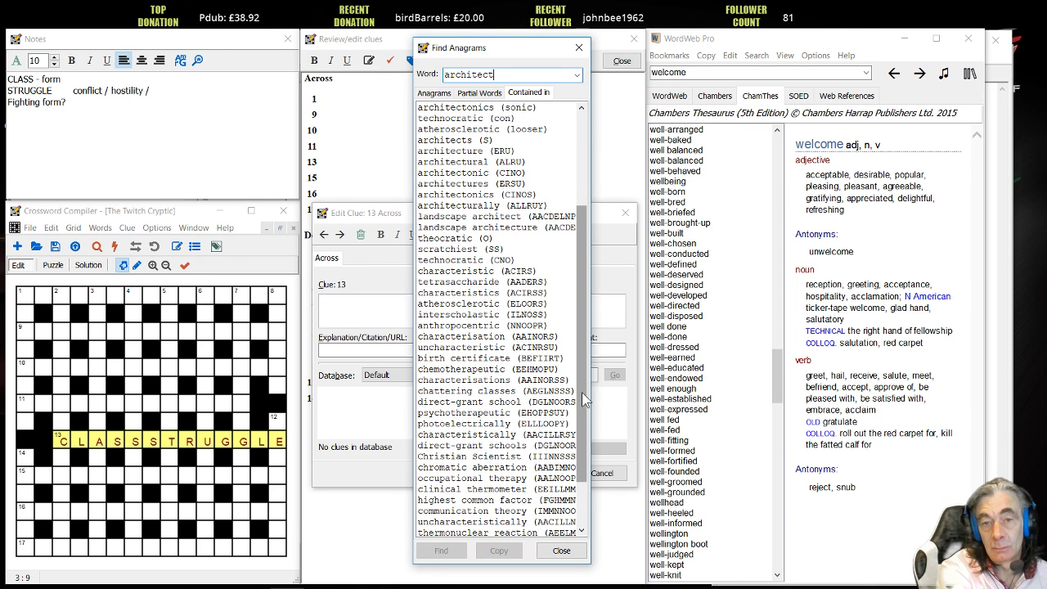
pyautogui.moveTo(585, 413); pyautogui.dragTo(582, 196)
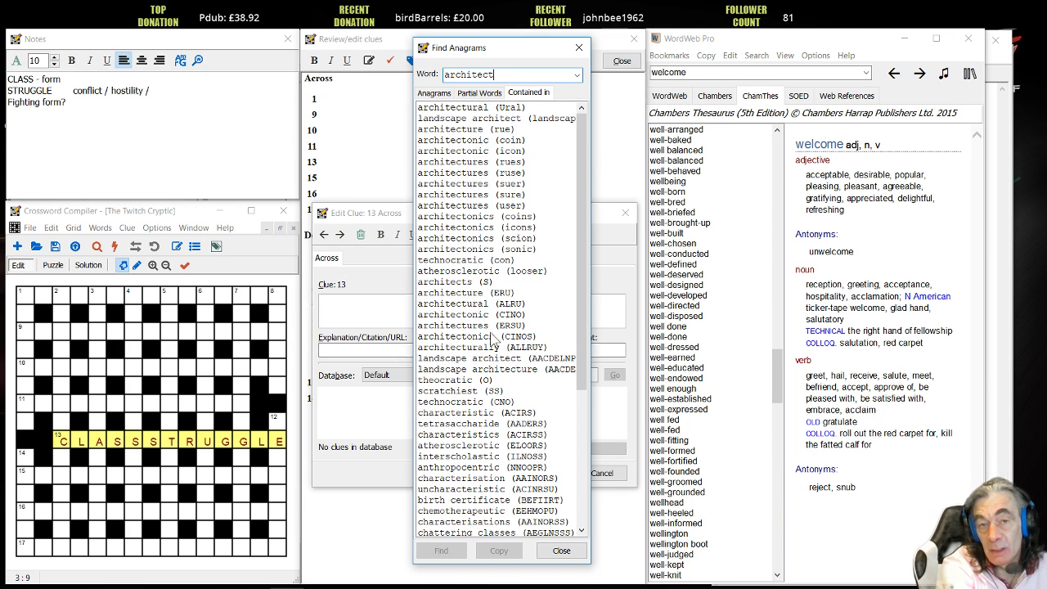
# - Check individual candidates containing the letters of "architect", such as theocratic, atherosclerotic and architectures, and close the anagram finder
pyautogui.click(488, 380)
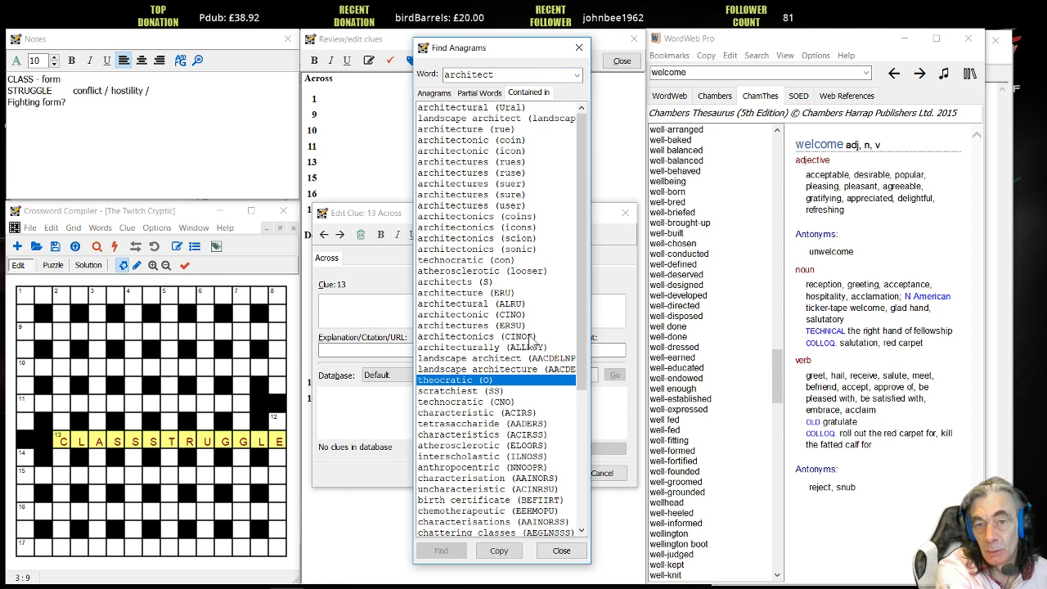
pyautogui.click(539, 272)
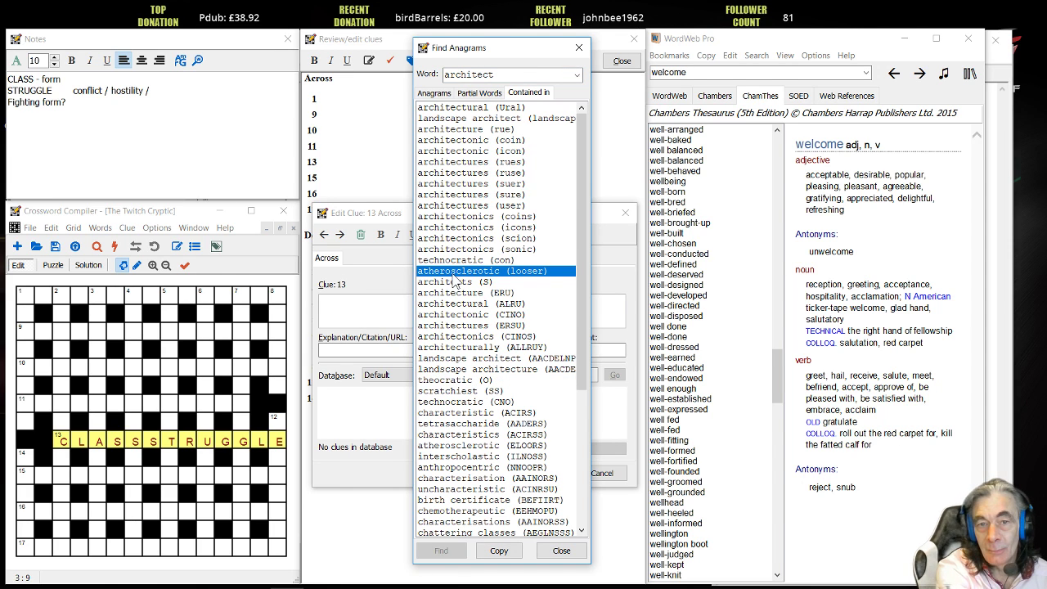
pyautogui.click(525, 229)
pyautogui.click(528, 250)
pyautogui.click(500, 154)
pyautogui.click(455, 171)
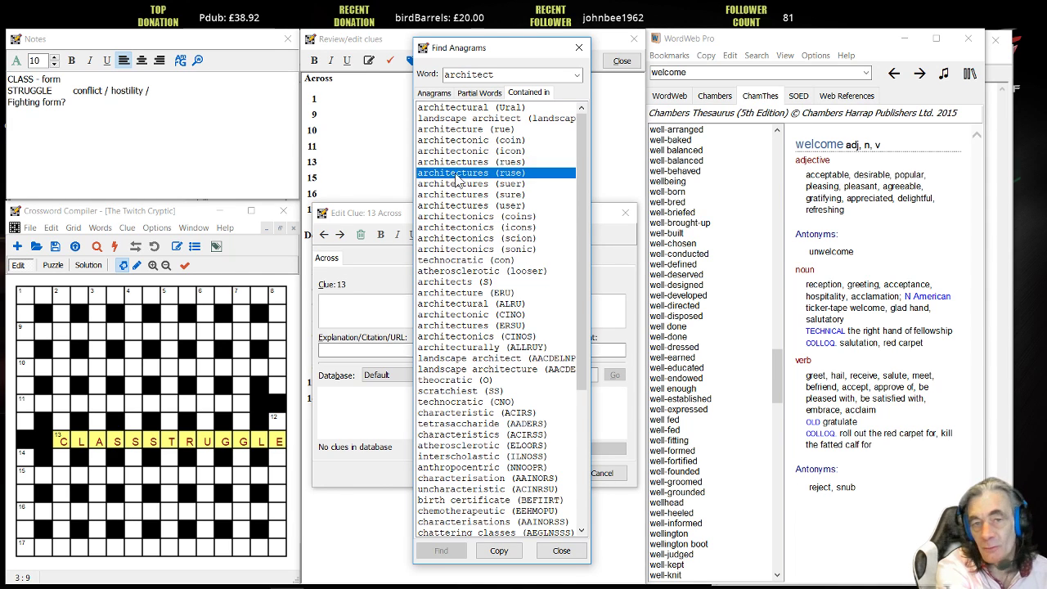
pyautogui.click(470, 152)
pyautogui.click(579, 48)
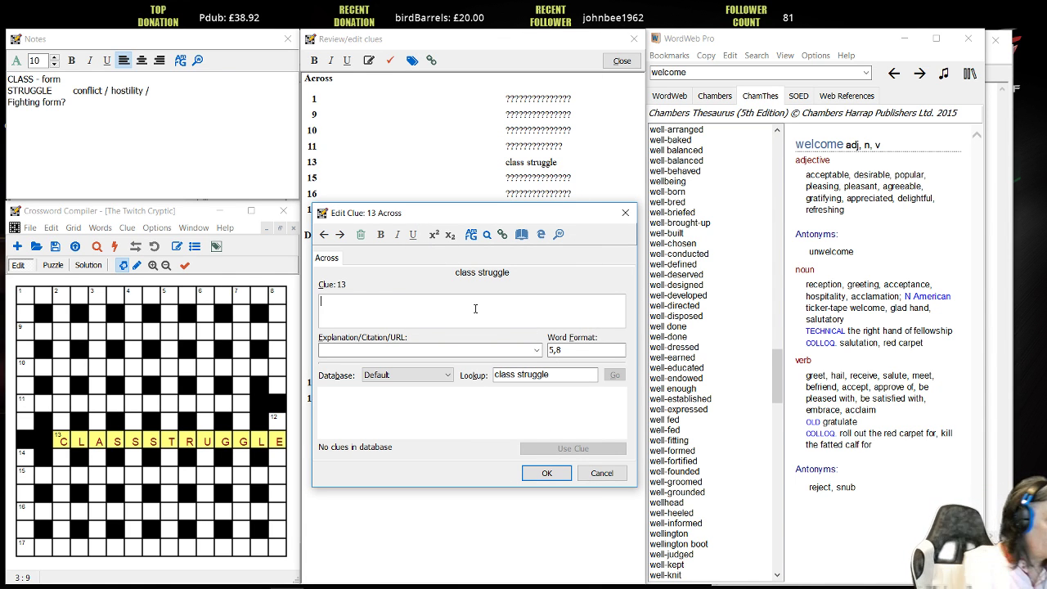
# - Write "A form of conflict" as the clue for 13 across, without a question mark
pyautogui.write('A f')
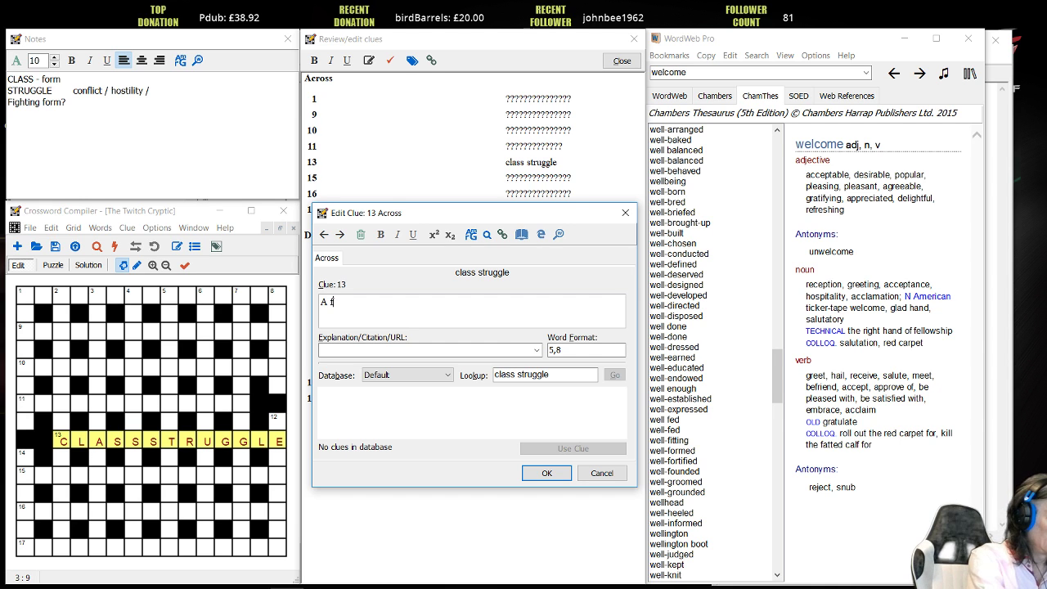
pyautogui.write('orm of c')
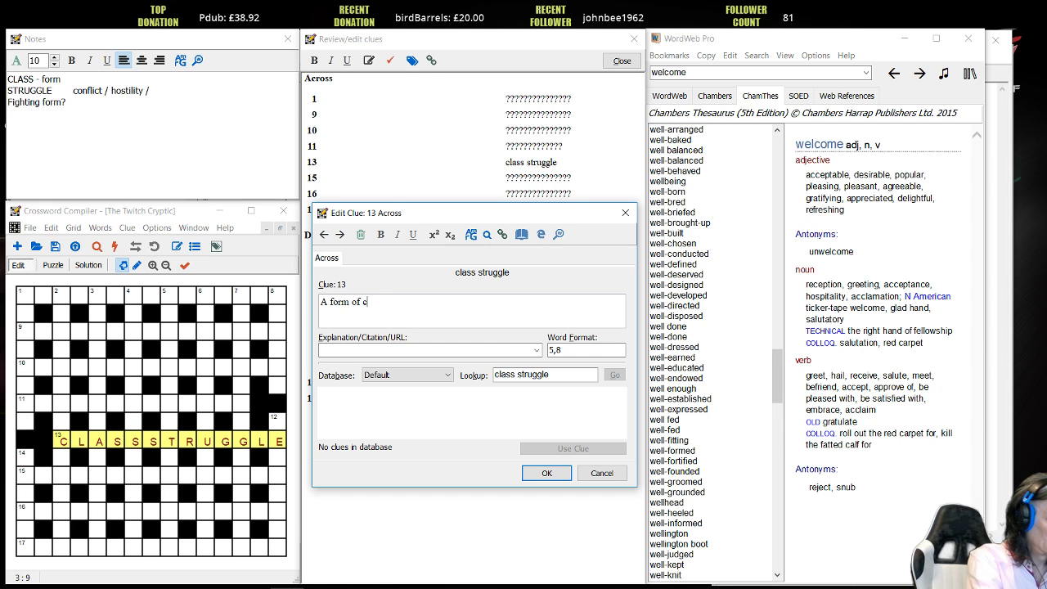
pyautogui.write('onf')
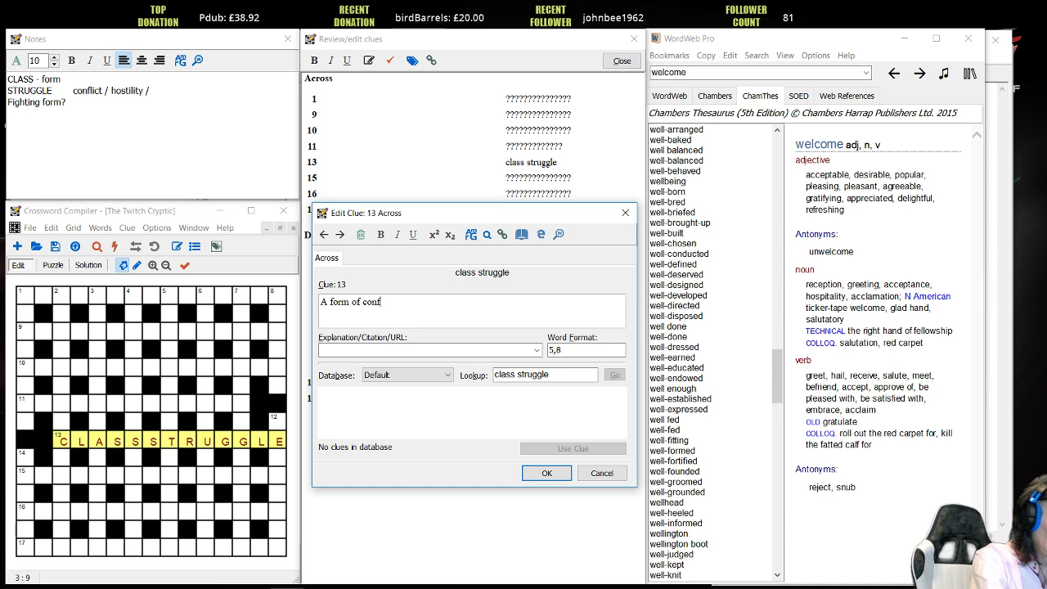
pyautogui.write('lict')
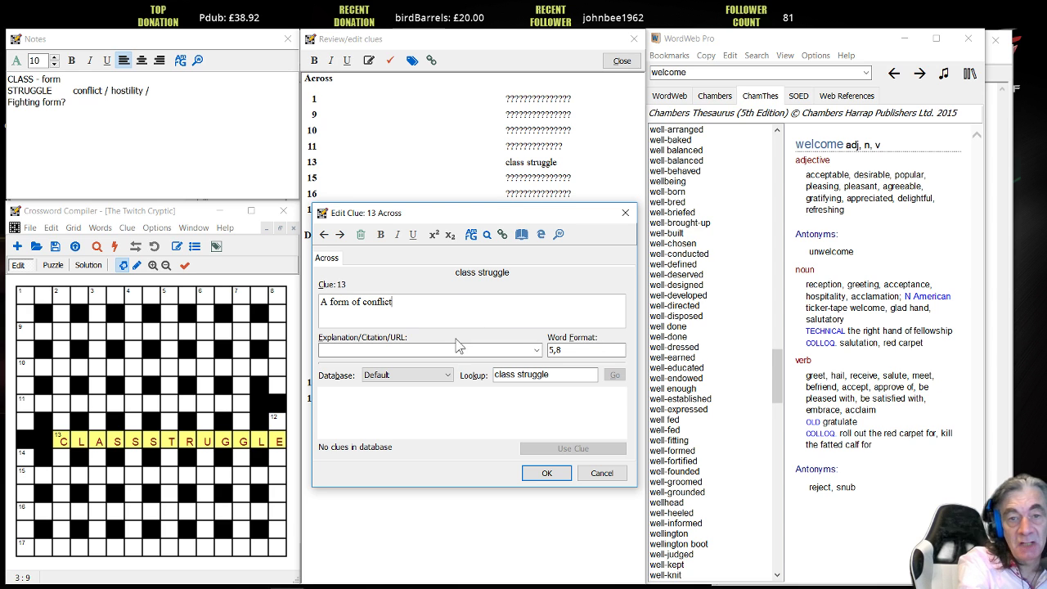
pyautogui.write('?')
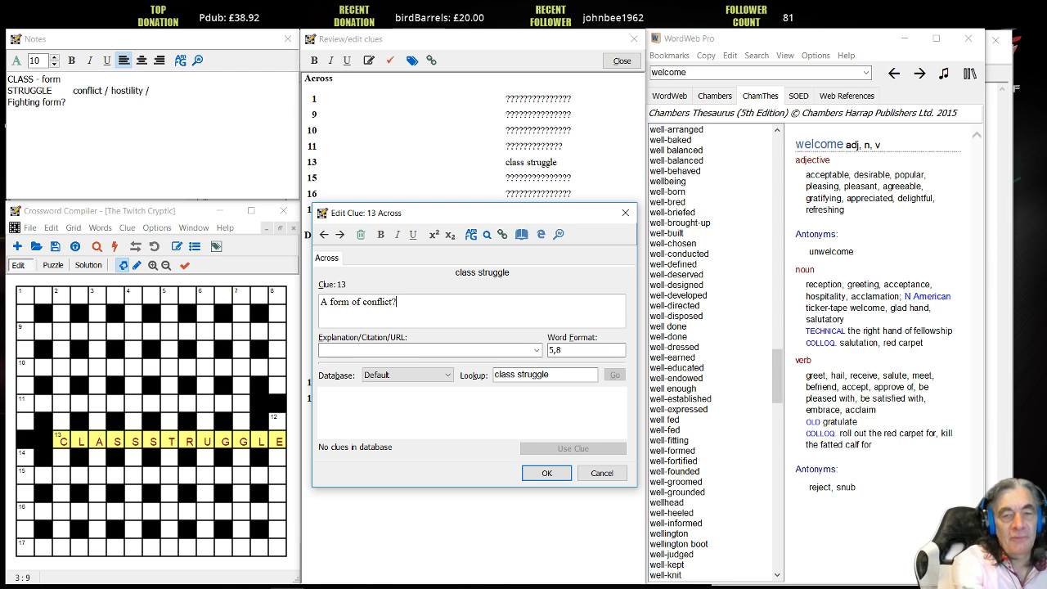
pyautogui.doubleClick(340, 303)
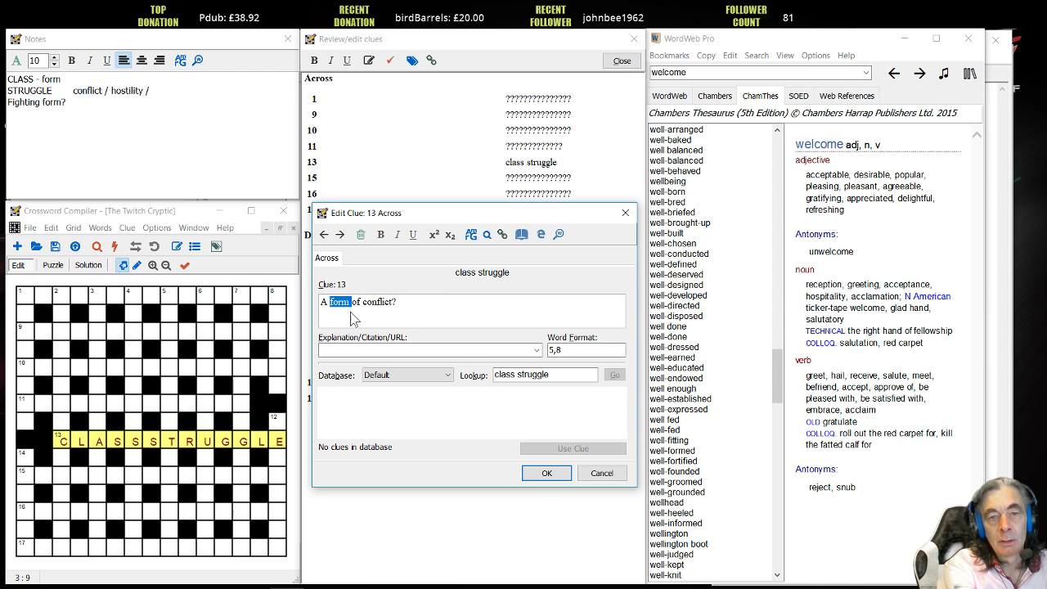
pyautogui.click(415, 305)
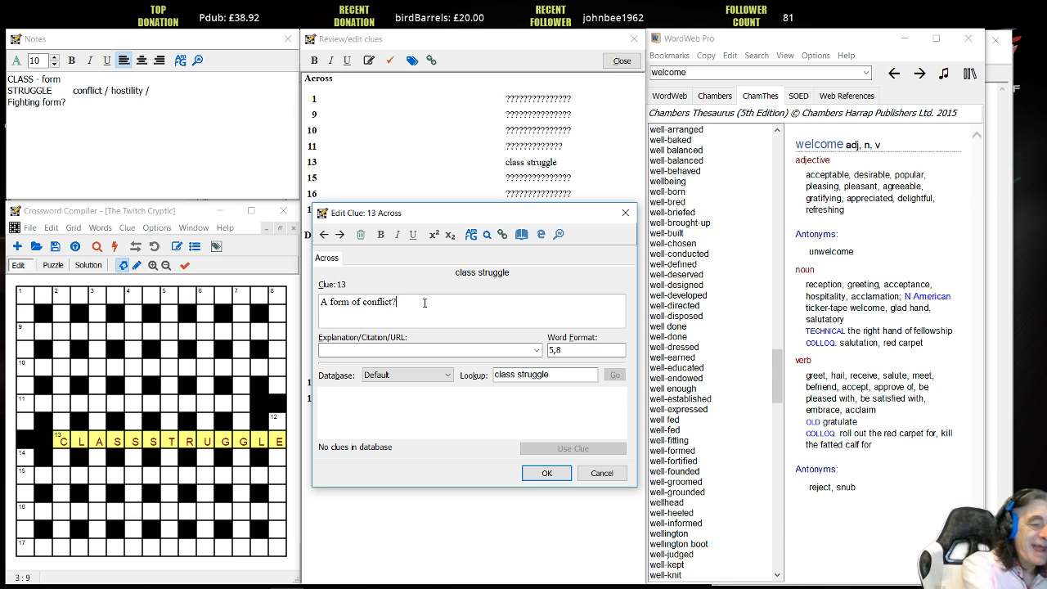
pyautogui.press('BackSpace')
# - Enter "CD" as the explanation for the 13 across clue and save the clue
pyautogui.click(415, 351)
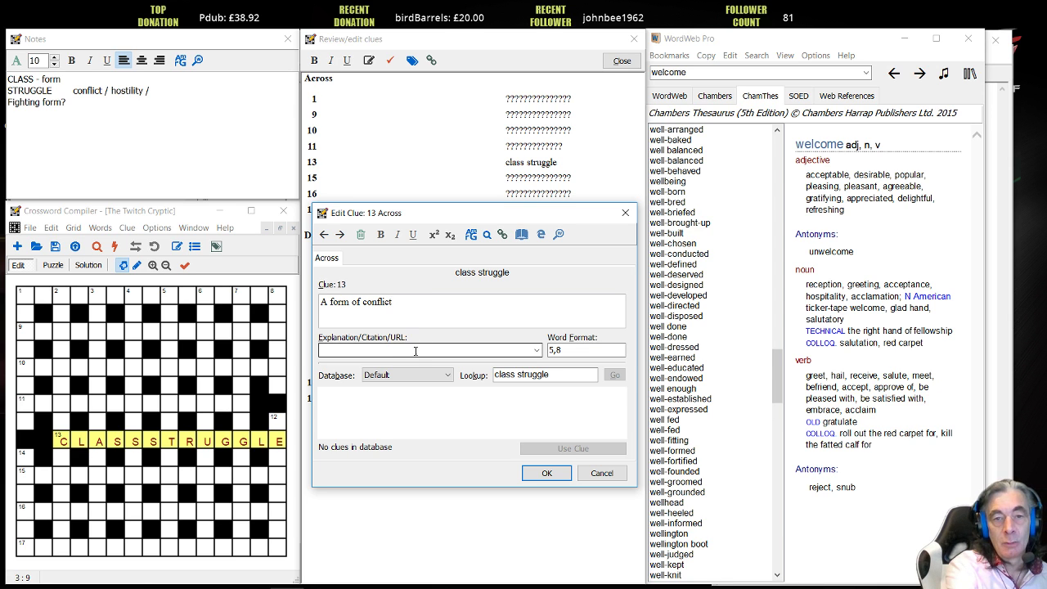
pyautogui.write('CD')
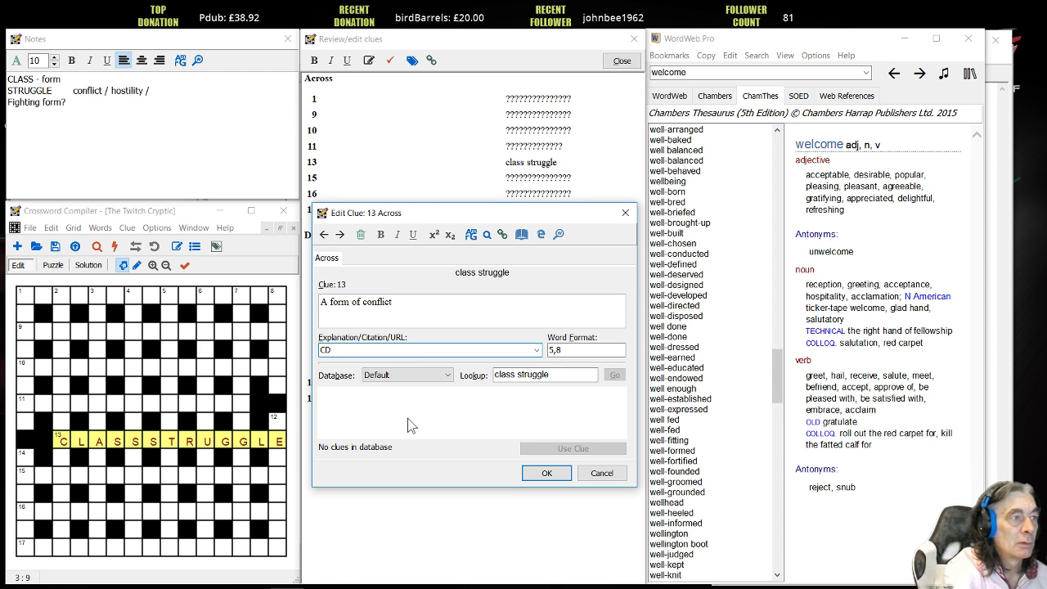
pyautogui.click(546, 473)
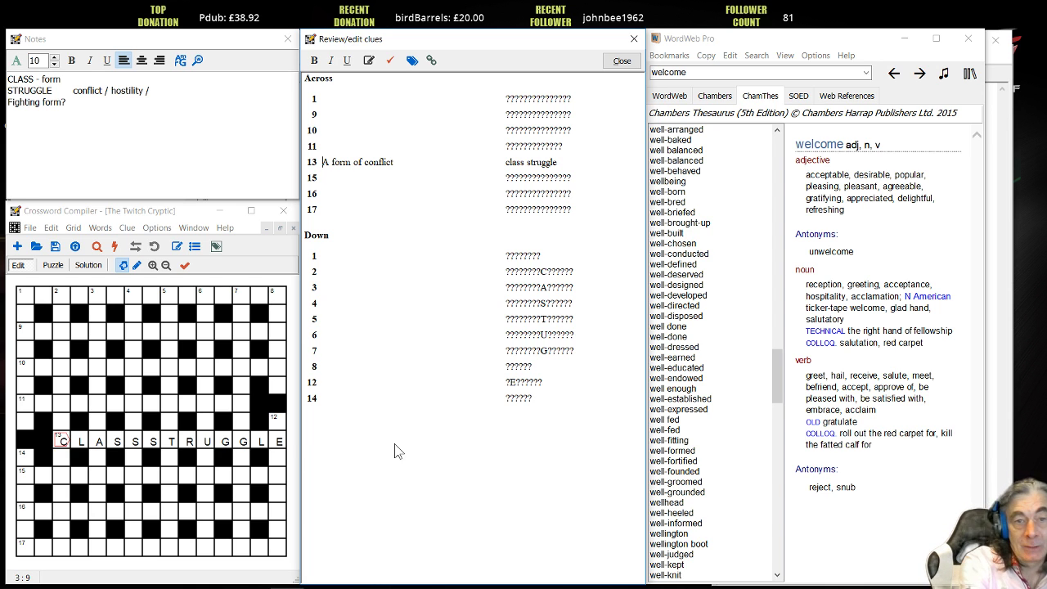
# - Add symmetrical blocks at column 13 row 4 and column 11 row 6, and try one at column 7 row 5
pyautogui.click(243, 350)
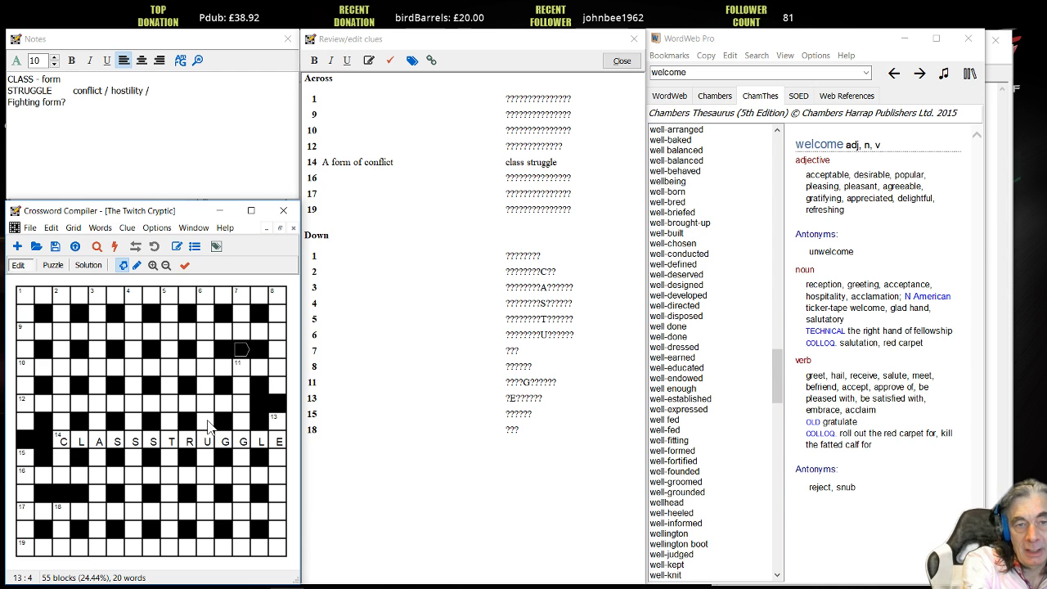
pyautogui.click(206, 387)
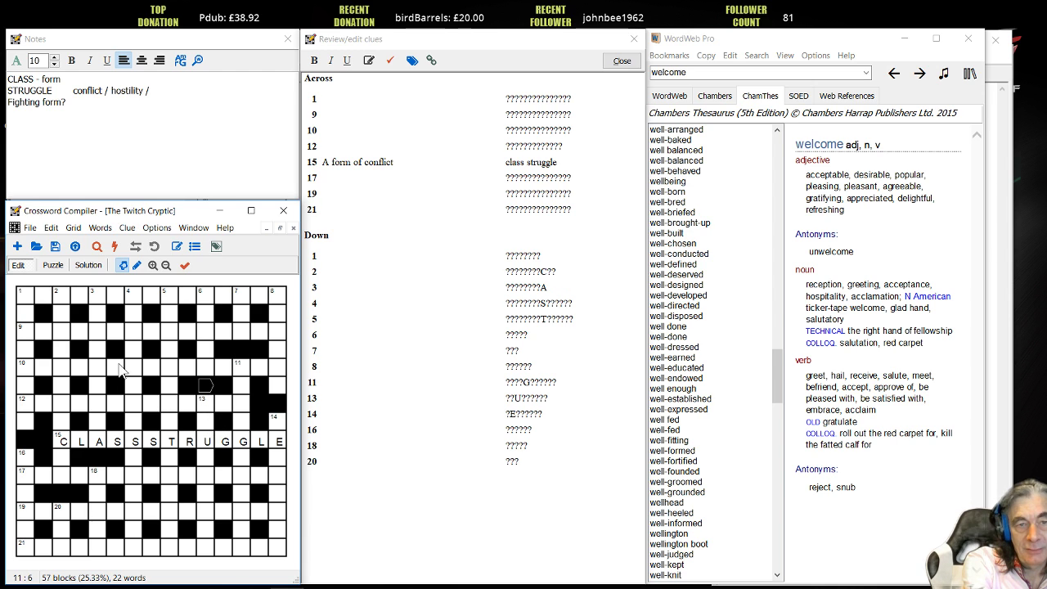
pyautogui.click(135, 368)
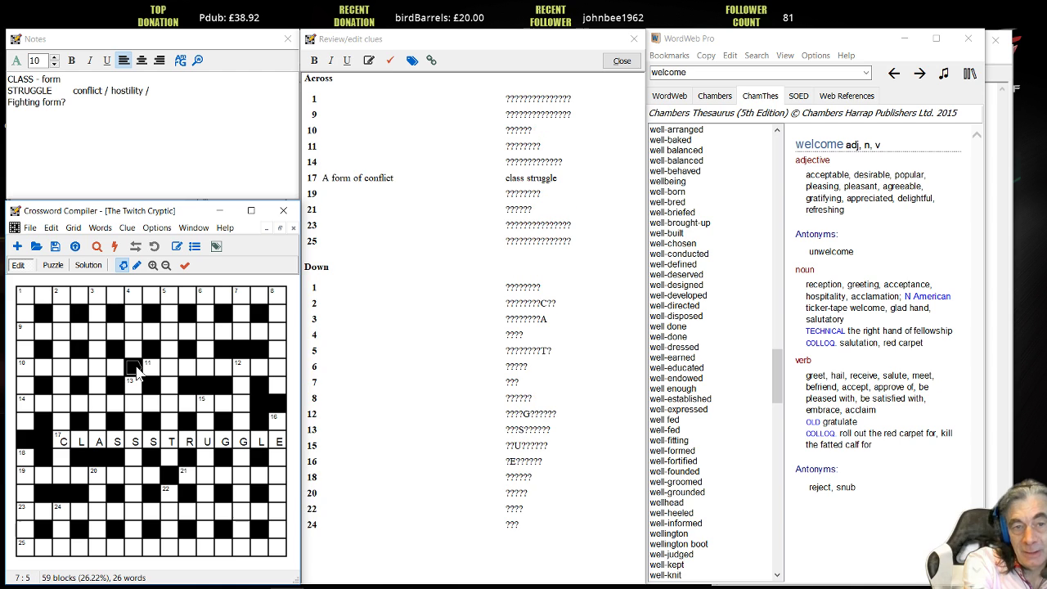
pyautogui.click(136, 370)
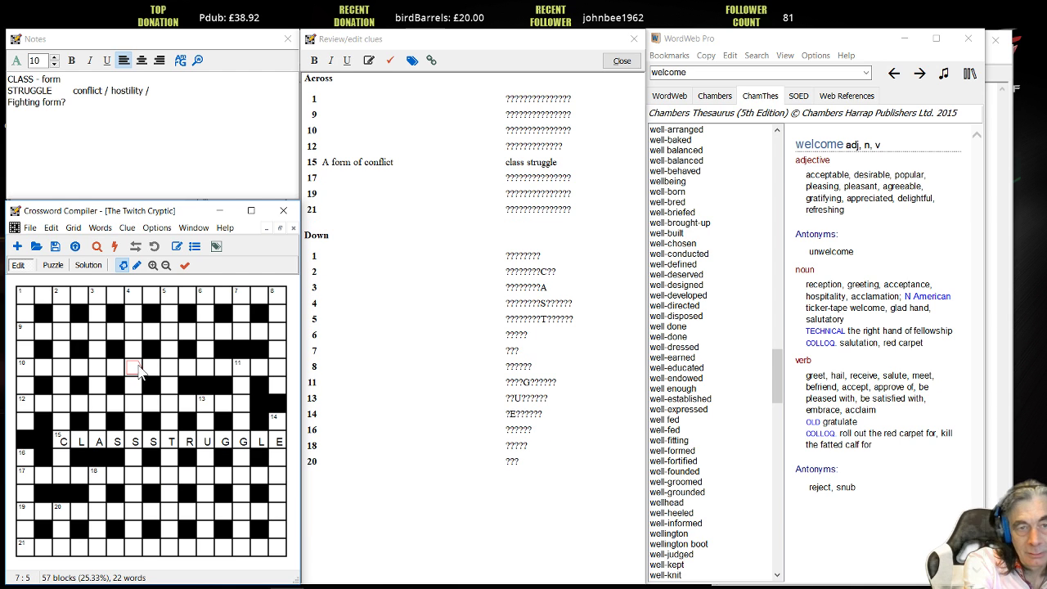
# - Block column 7 row 1, column 4 row 3 and column 8 row 5 together with their symmetrical counterparts
pyautogui.click(134, 294)
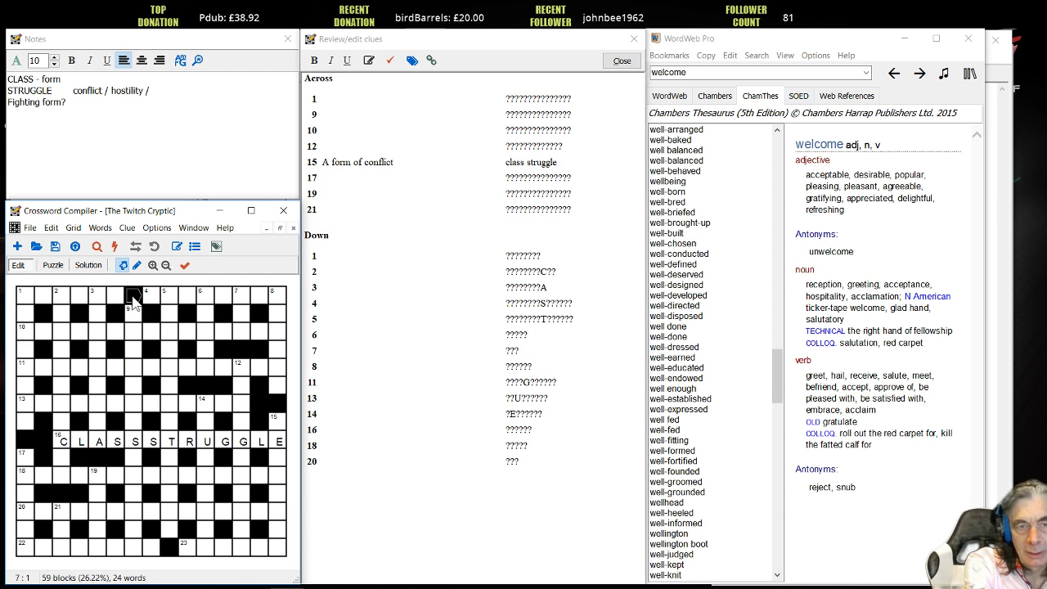
pyautogui.click(79, 335)
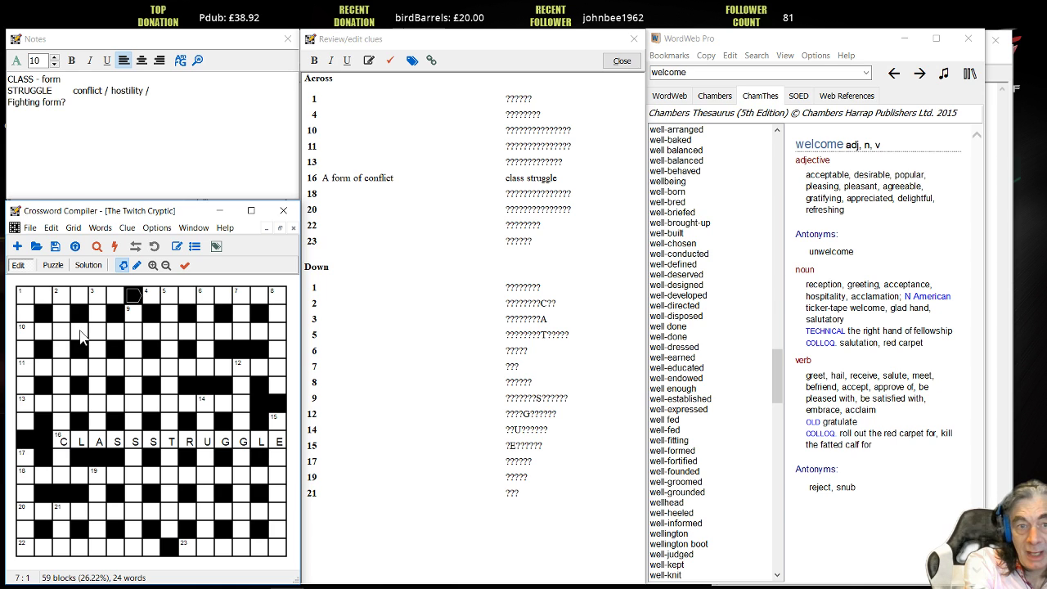
pyautogui.click(154, 370)
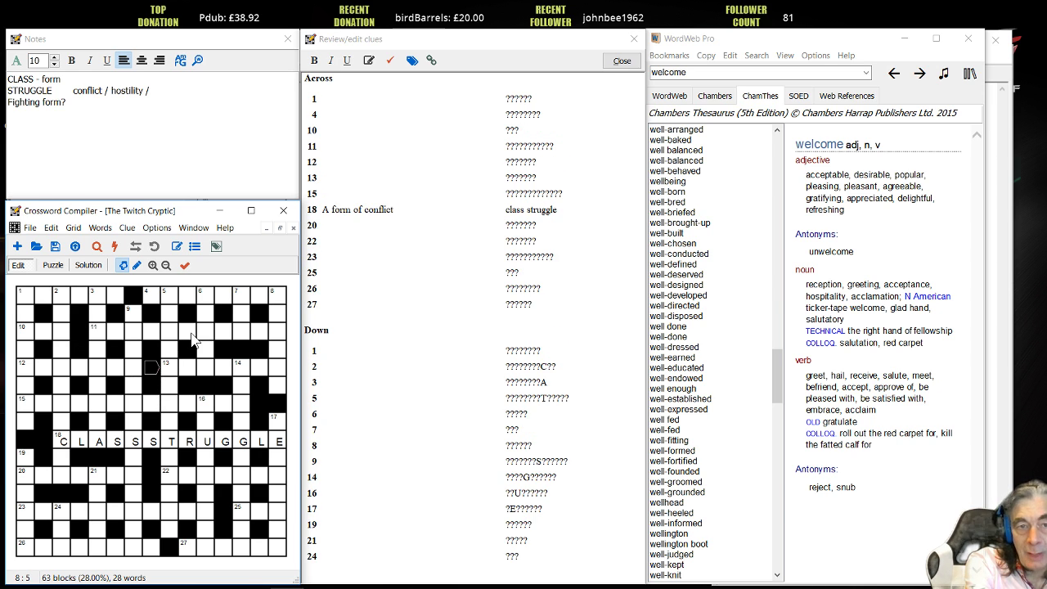
# - Review the general puzzle statistics for the altered grid and close them
pyautogui.click(187, 337)
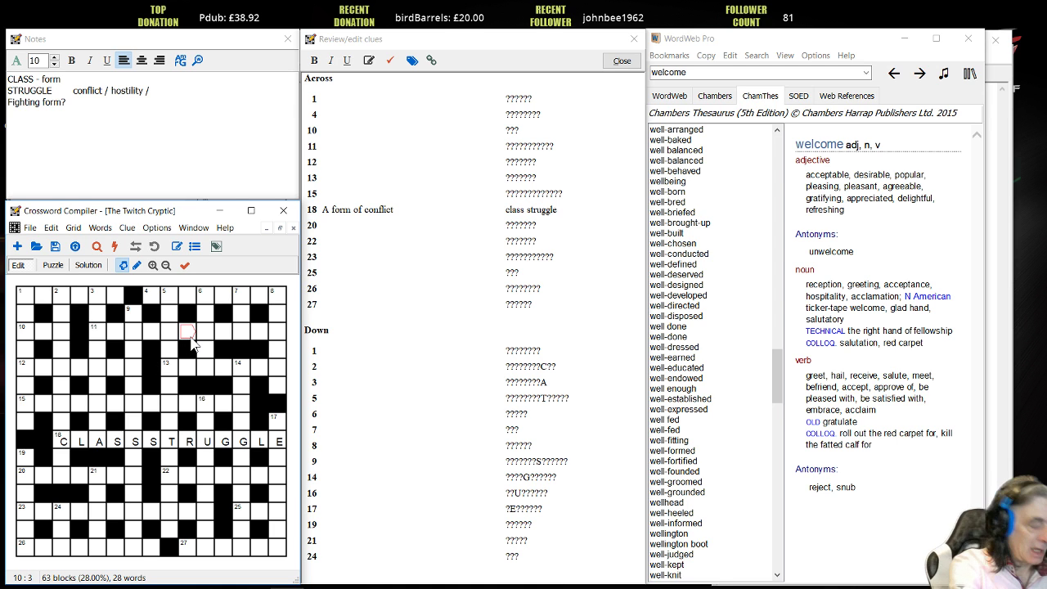
pyautogui.press('F9')
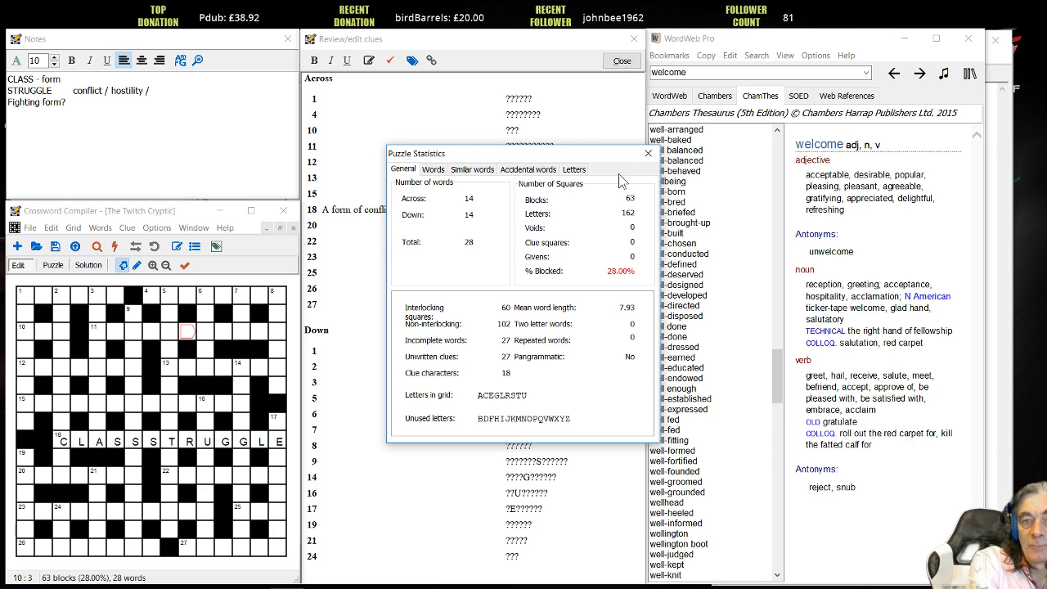
pyautogui.click(648, 154)
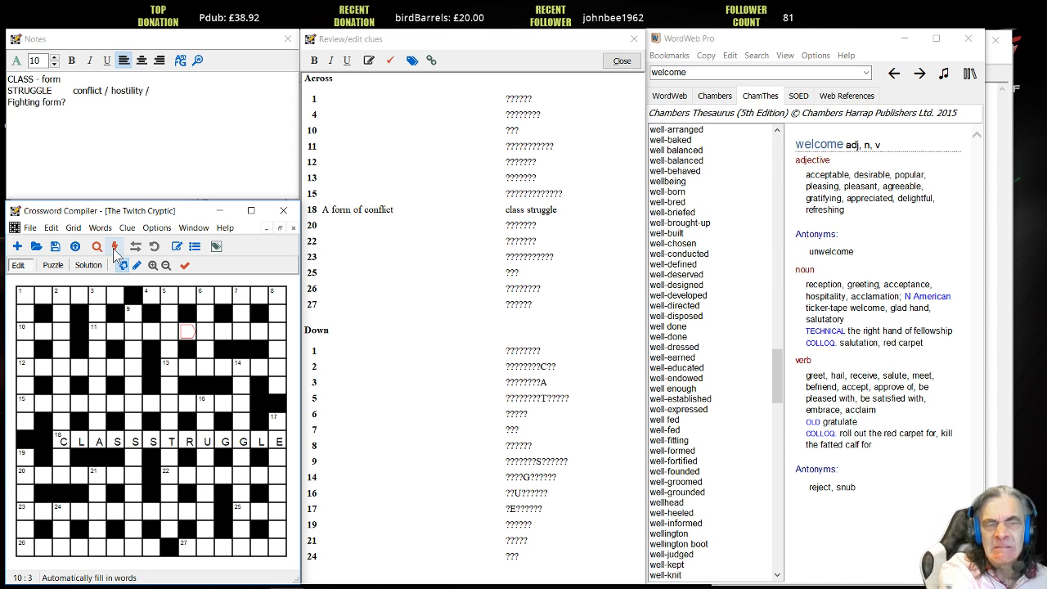
# - Try an automatic word fill of the grid around "class struggle" and cancel the proposed fill
pyautogui.click(115, 250)
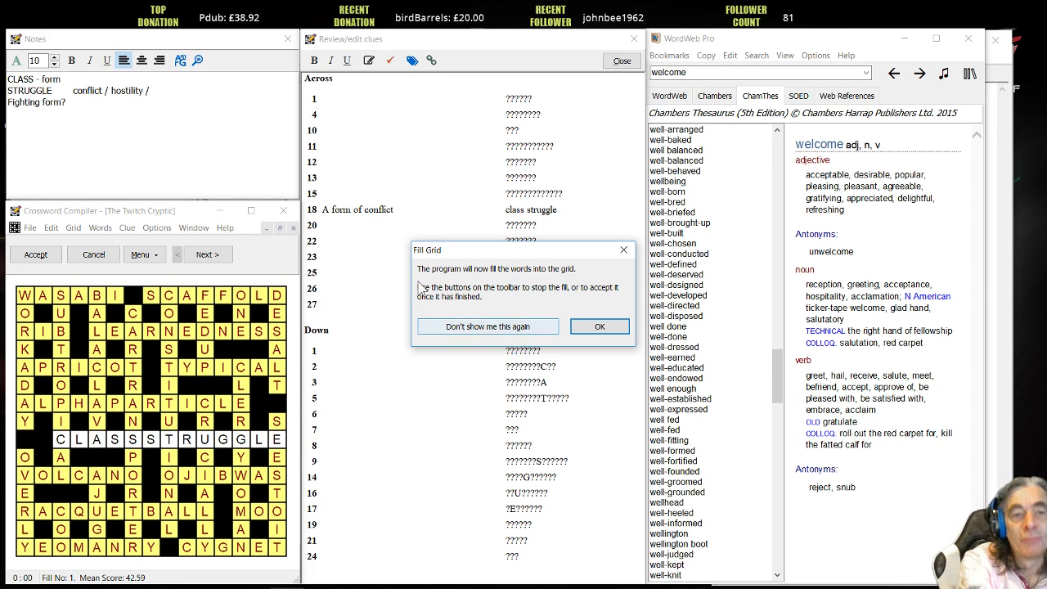
pyautogui.click(624, 250)
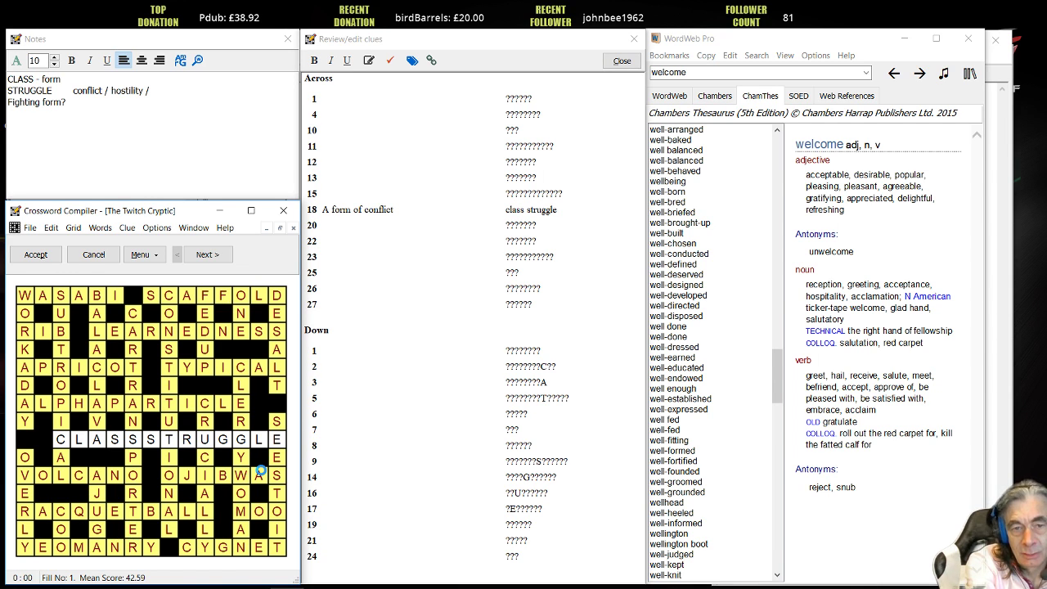
pyautogui.click(93, 255)
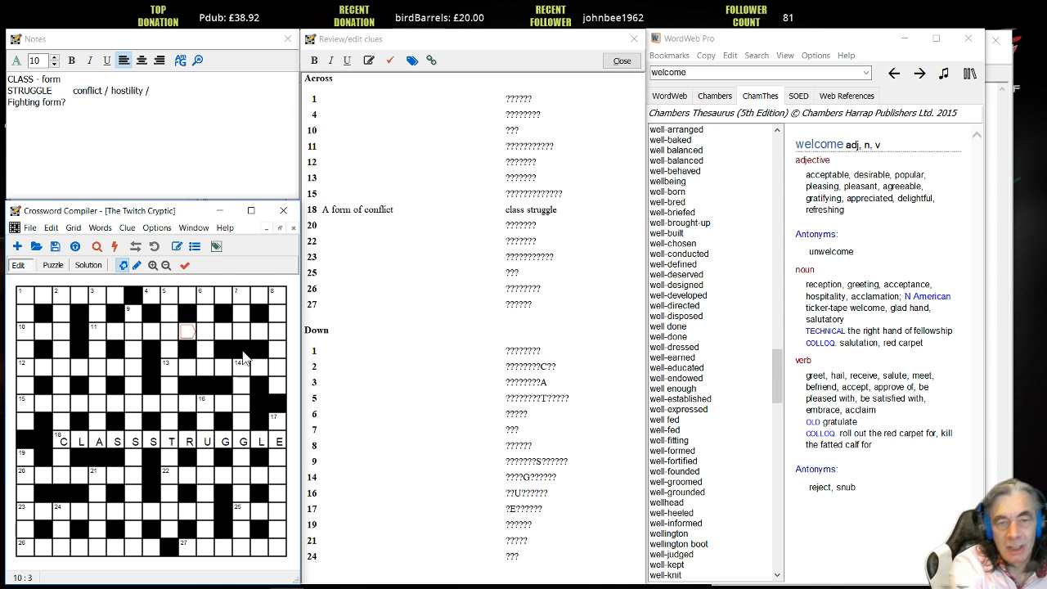
# - Clear the block at column 13 row 4 along with its symmetrical counterpart
pyautogui.click(230, 510)
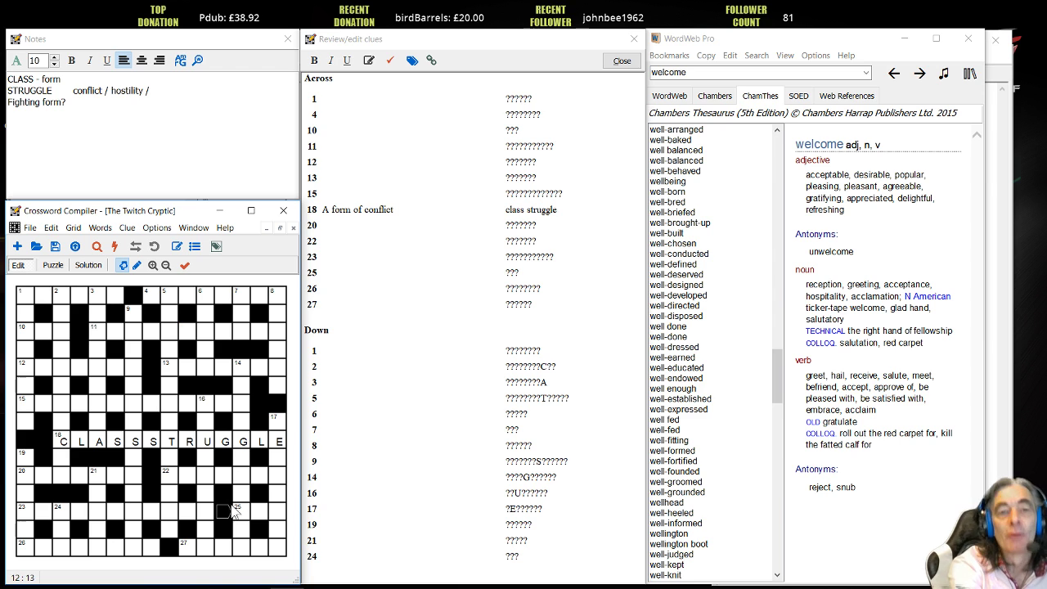
pyautogui.click(242, 350)
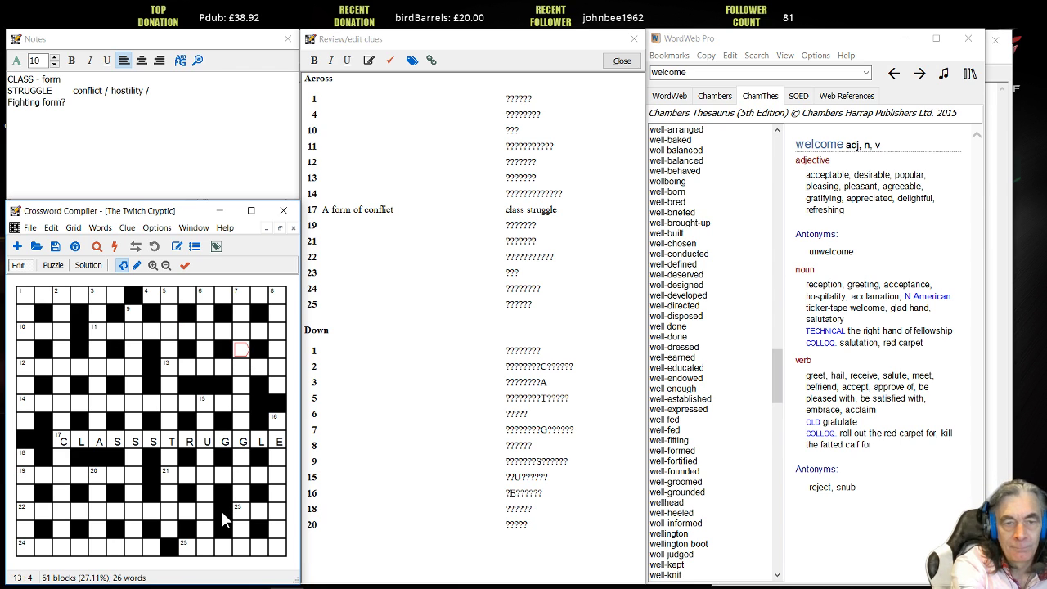
pyautogui.click(226, 513)
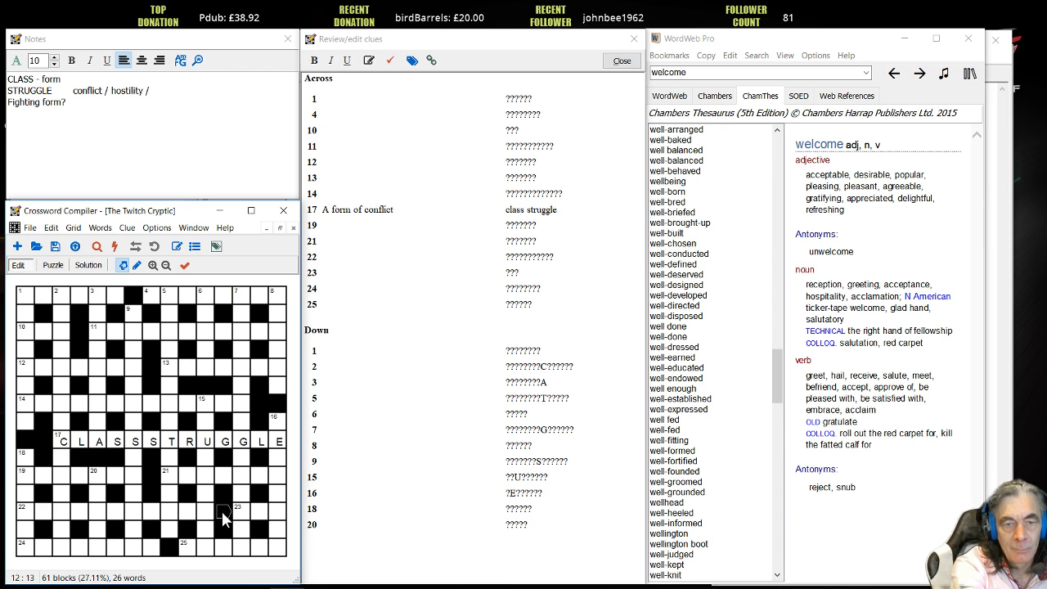
# - Clear the blocks at column 8 row 11, column 12 row 13, column 11 row 6 and column 7 row 1 with their symmetrical counterparts
pyautogui.click(152, 476)
pyautogui.click(204, 389)
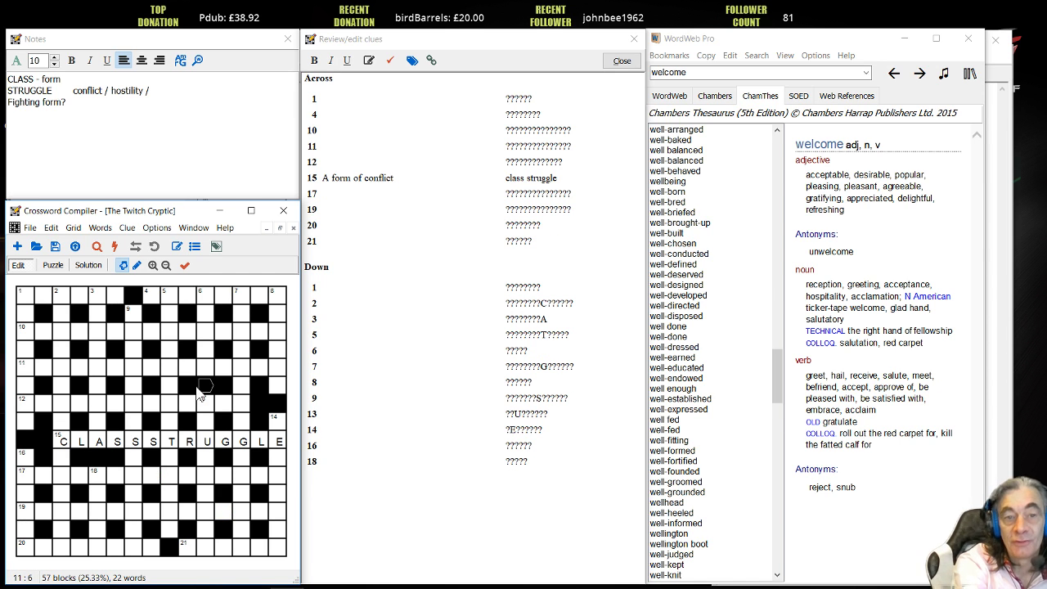
pyautogui.click(205, 388)
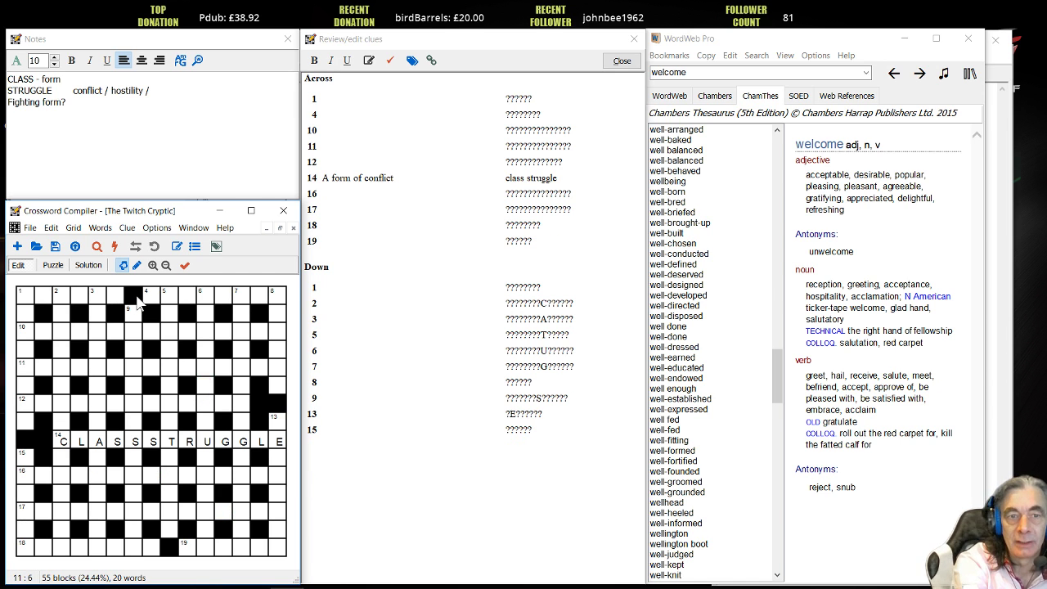
pyautogui.click(136, 297)
pyautogui.click(205, 389)
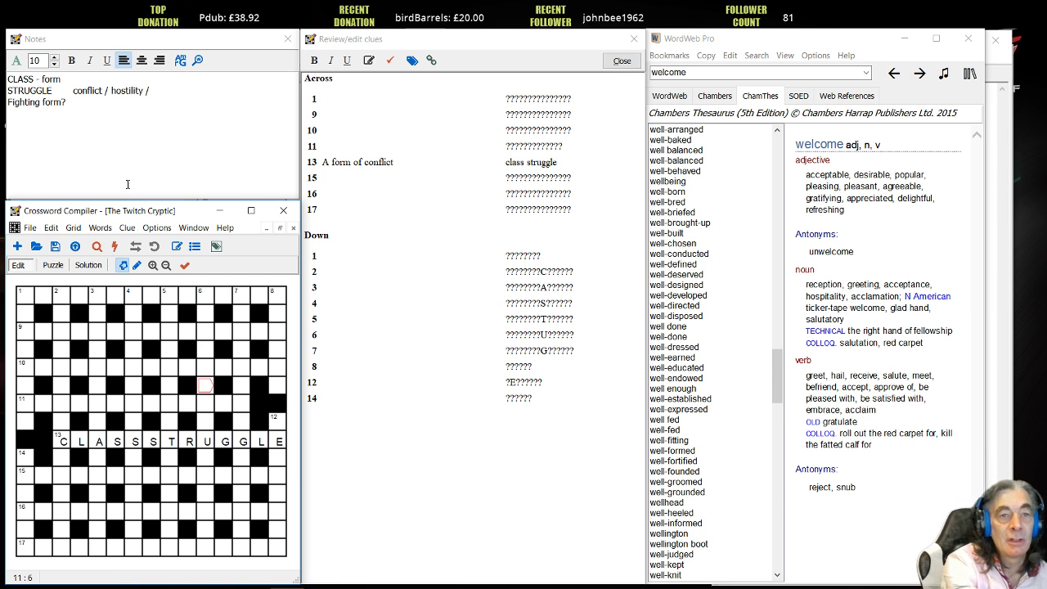
# - Delete all the text in the notes
pyautogui.click(120, 144)
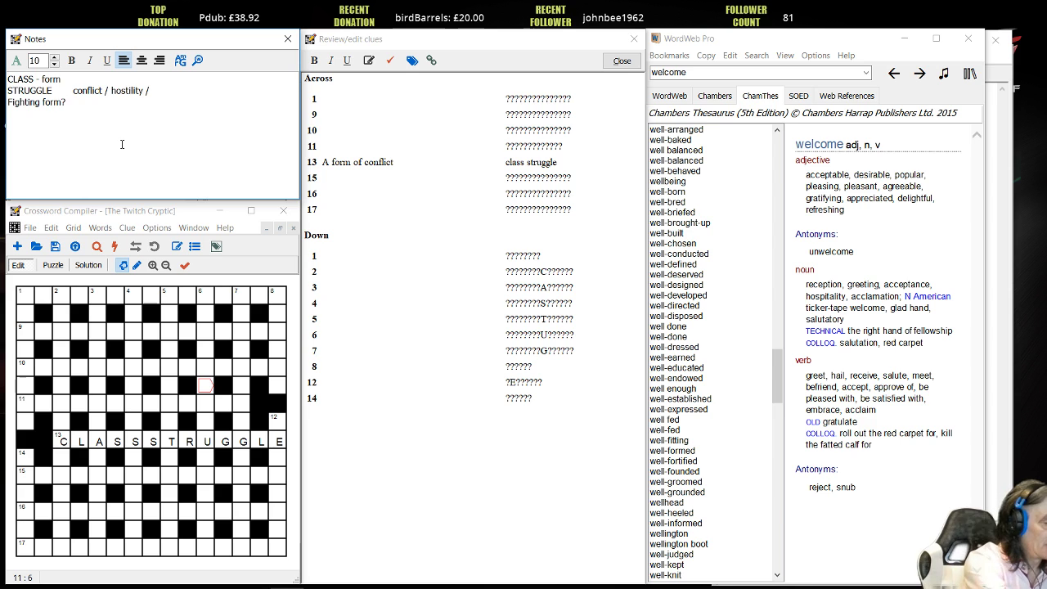
pyautogui.hotkey('ctrl', 'a')
pyautogui.press('BackSpace')
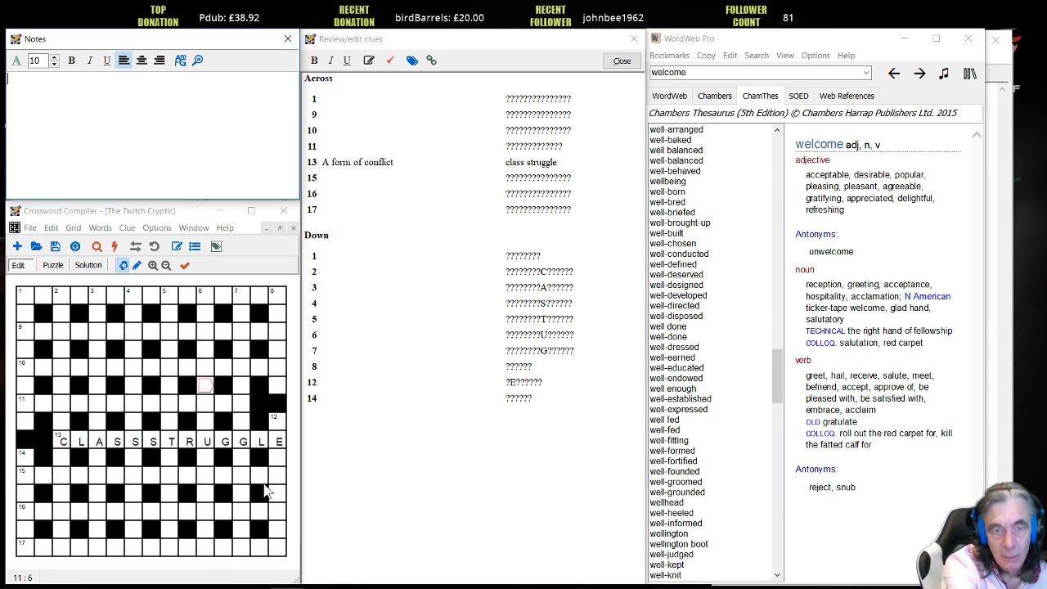
# - Preview "specific gravity" and "revolving credit" as answers for 7 down and look up "revolving credit" in the Chambers dictionary
pyautogui.doubleClick(249, 429)
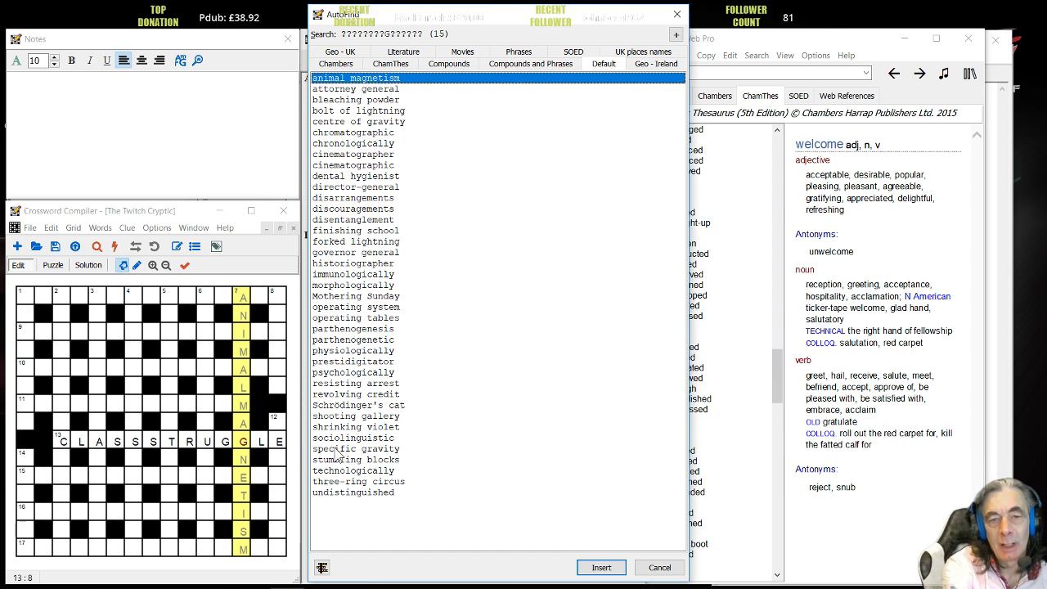
pyautogui.click(436, 448)
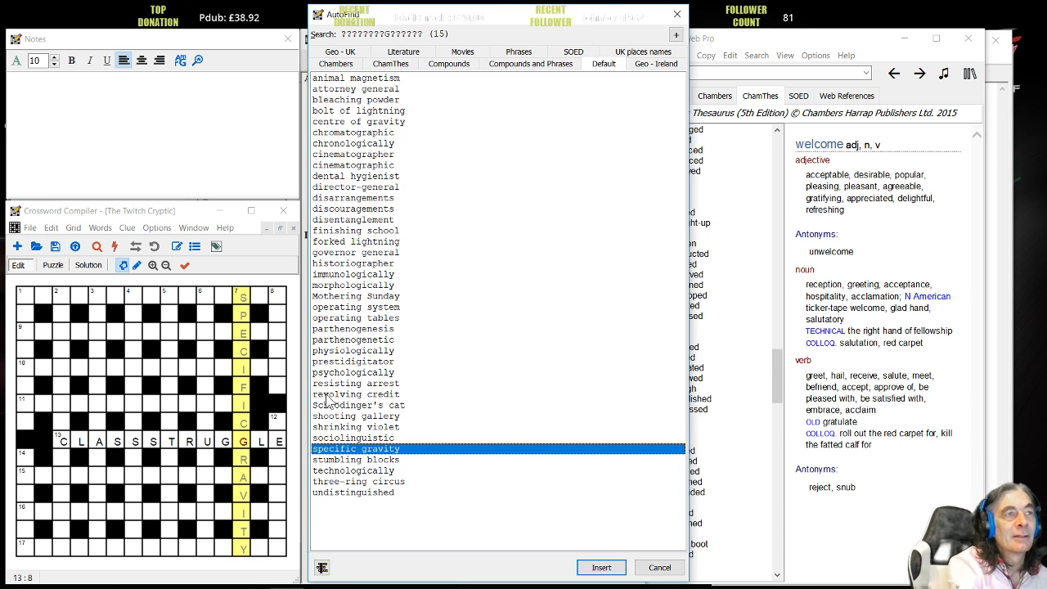
pyautogui.click(327, 396)
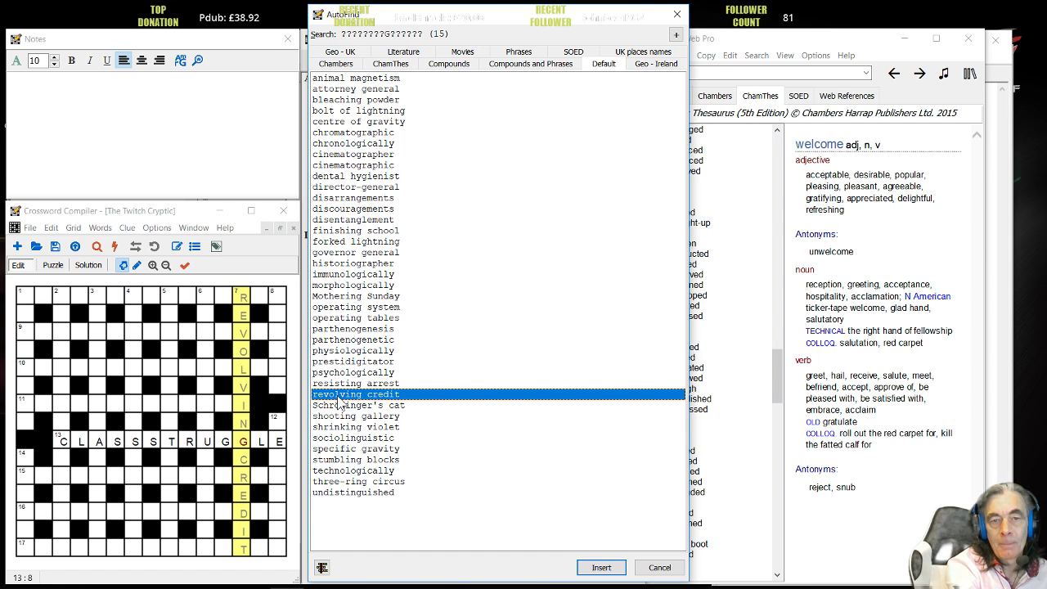
pyautogui.hotkey('ctrl', 'alt', 'w')
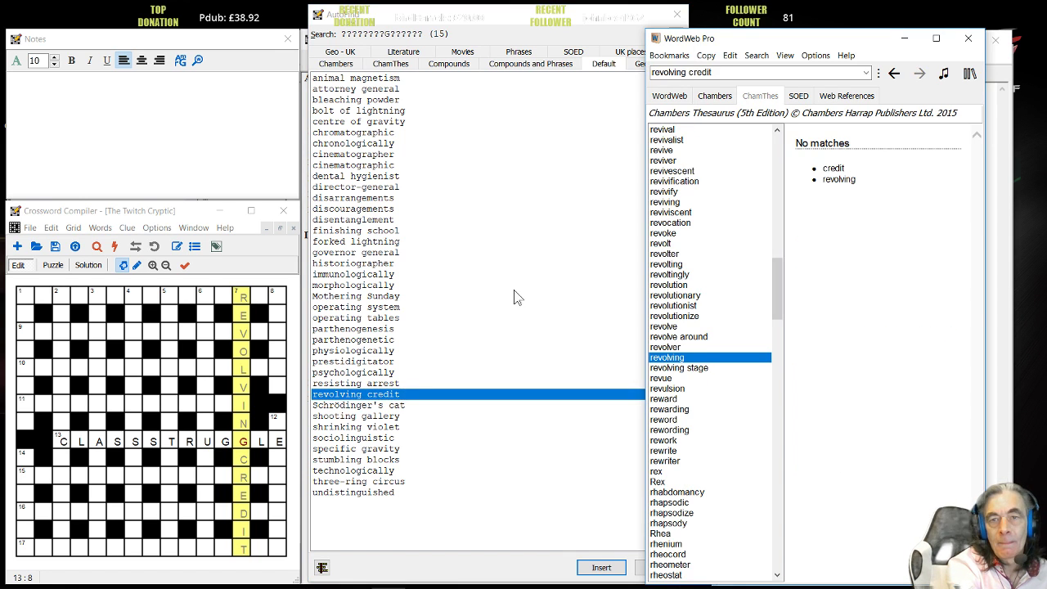
pyautogui.click(714, 96)
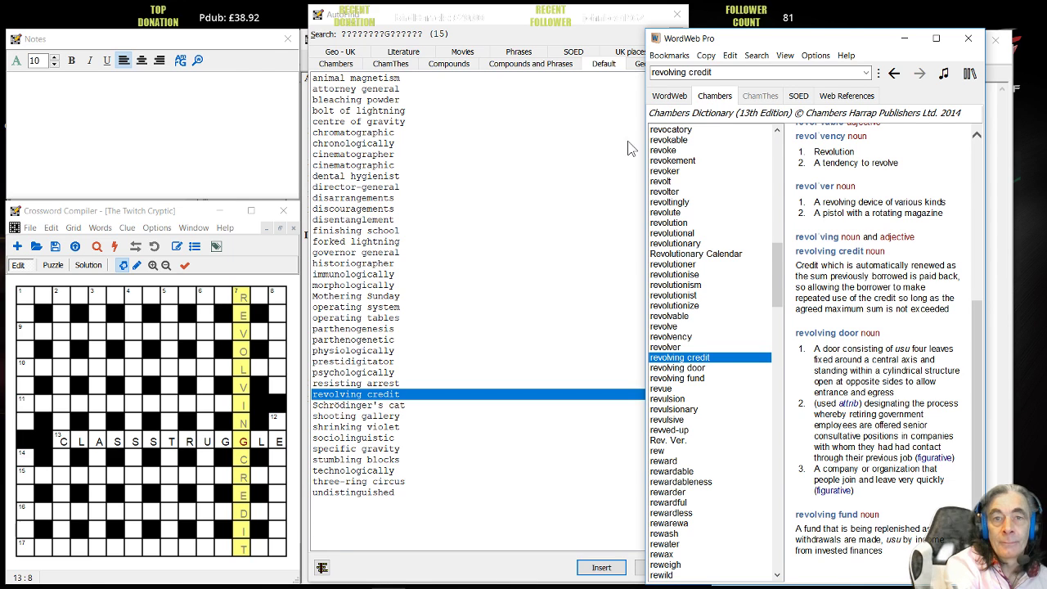
# - Preview "finishing school" for 7 down and leave the word finder without inserting an answer
pyautogui.click(518, 23)
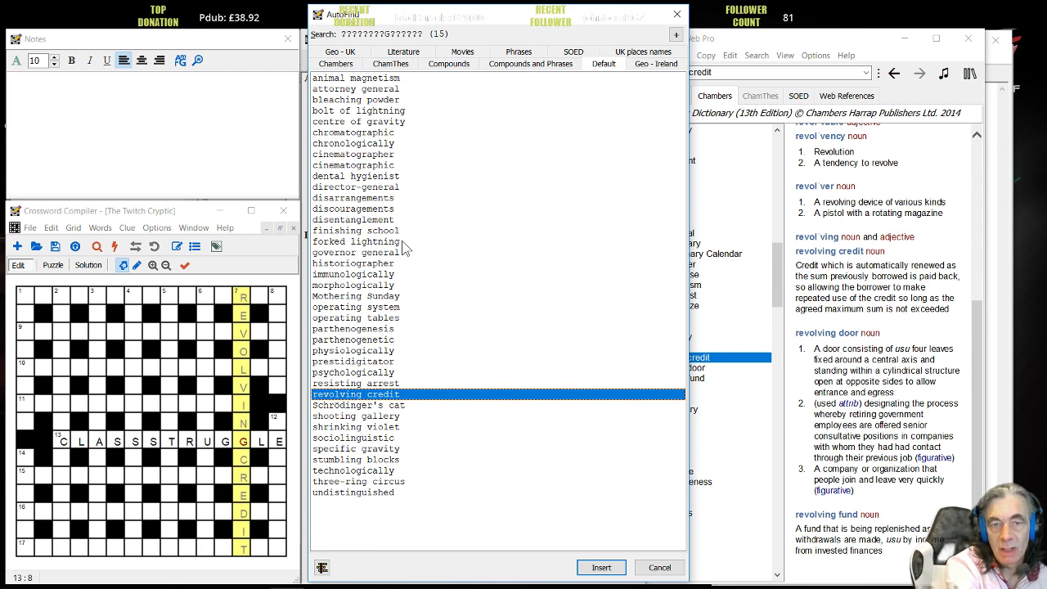
pyautogui.click(331, 233)
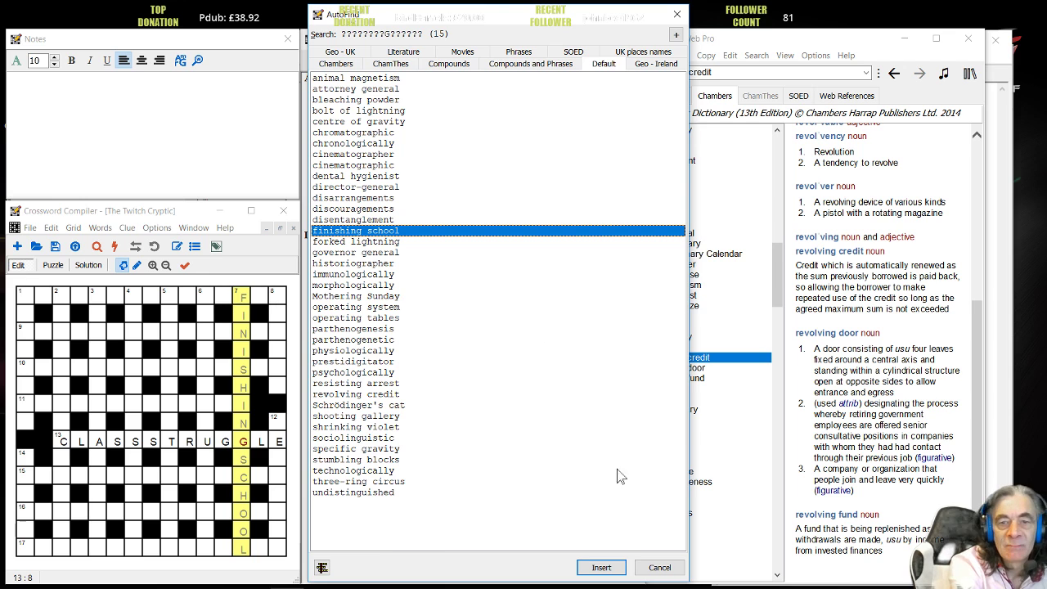
pyautogui.click(664, 569)
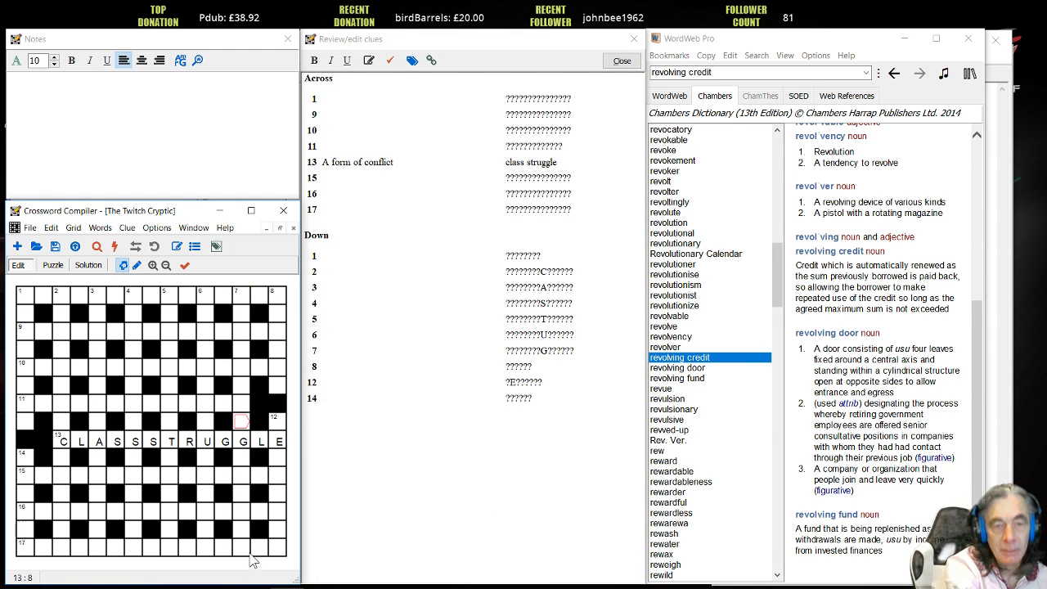
# - Block column 11 row 15 with its symmetrical counterpart and open the word finder for 6 down
pyautogui.click(208, 548)
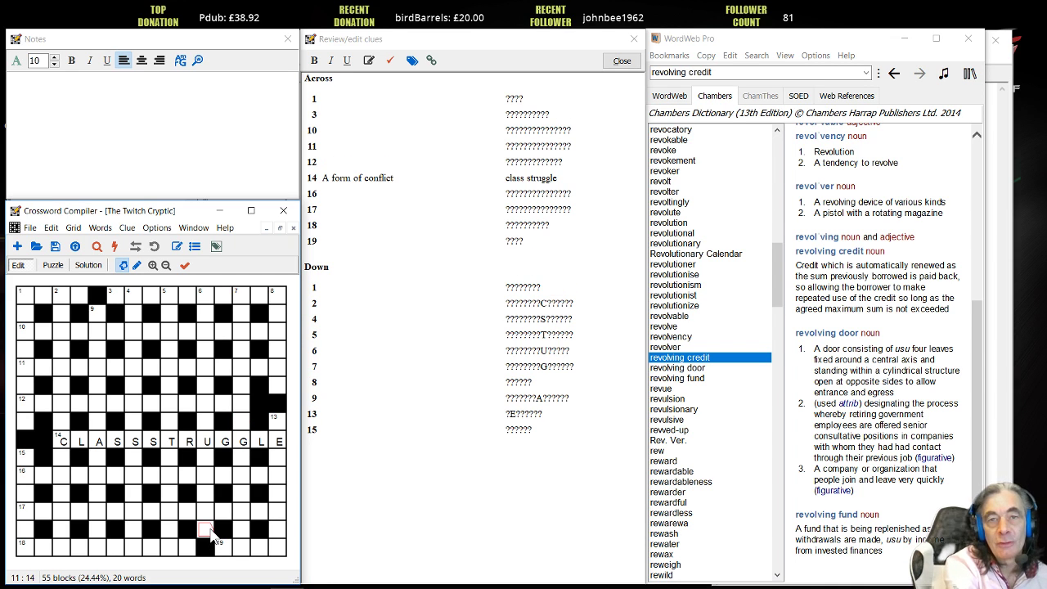
pyautogui.doubleClick(206, 424)
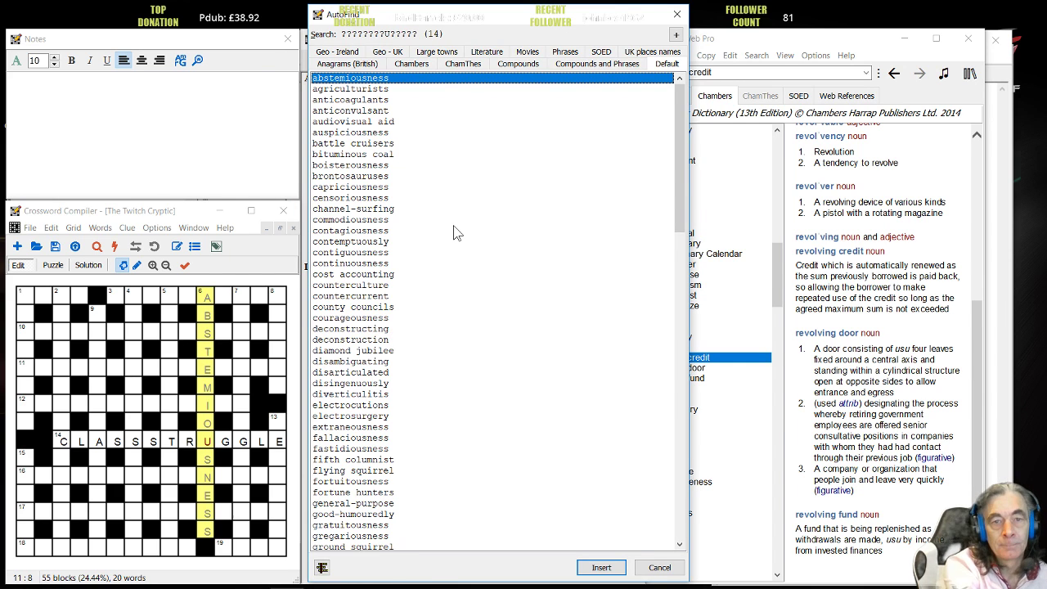
# - Look through the default list of 14-letter candidates for 6 down and preview "mass production" in the grid
pyautogui.click(322, 567)
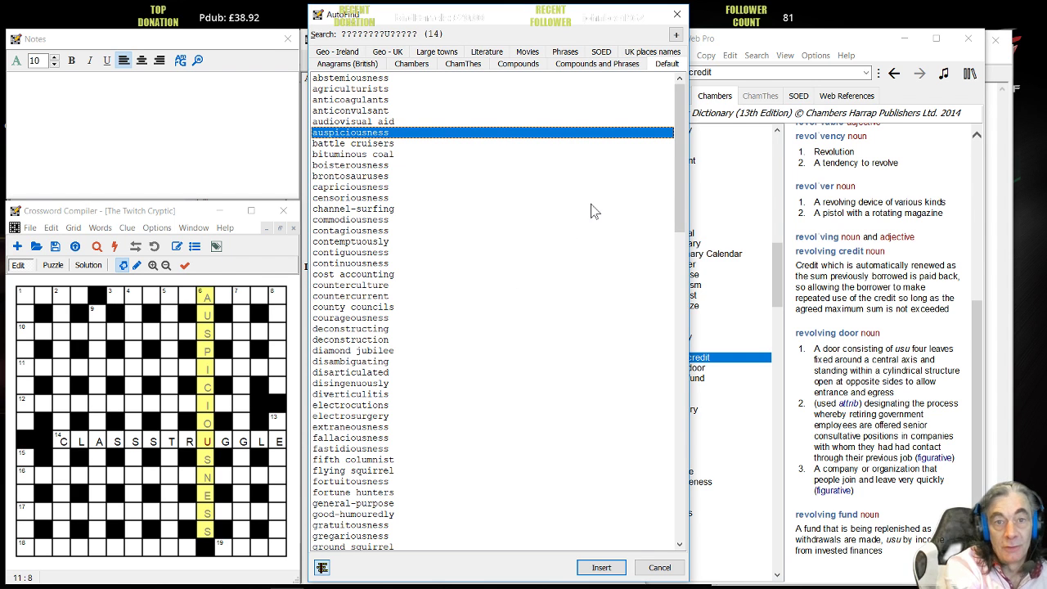
pyautogui.moveTo(676, 158); pyautogui.dragTo(678, 268)
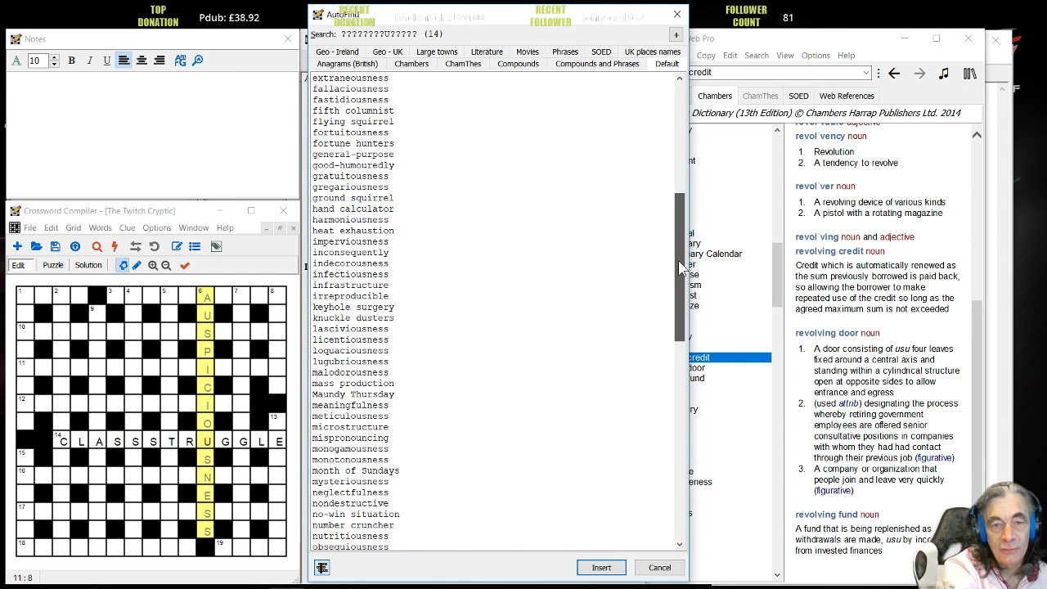
pyautogui.moveTo(678, 269)
pyautogui.mouseDown()
pyautogui.moveTo(676, 204)
pyautogui.moveTo(669, 261)
pyautogui.mouseUp()
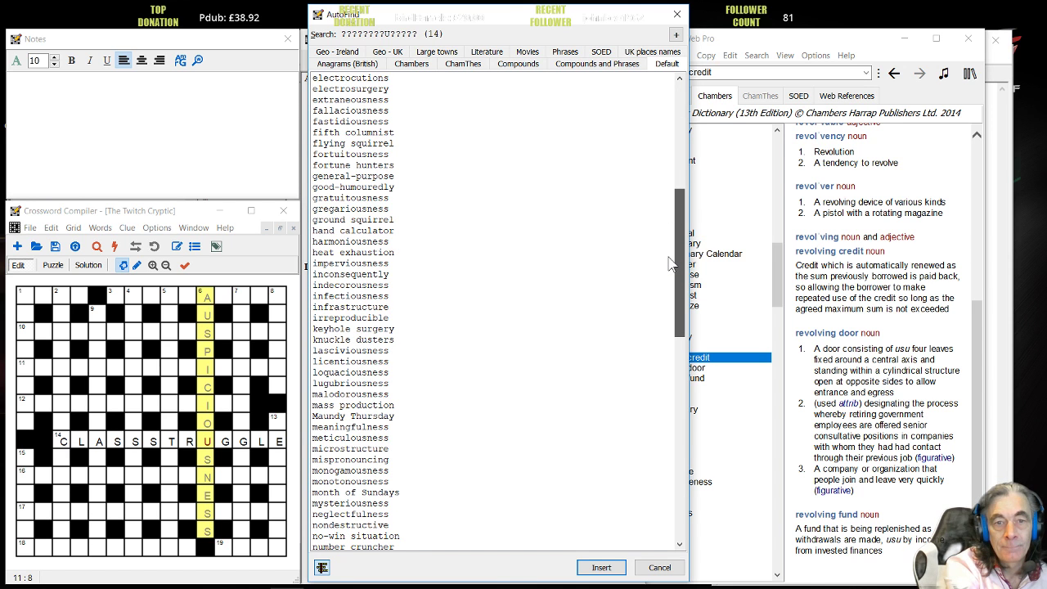
pyautogui.moveTo(669, 262); pyautogui.dragTo(669, 299)
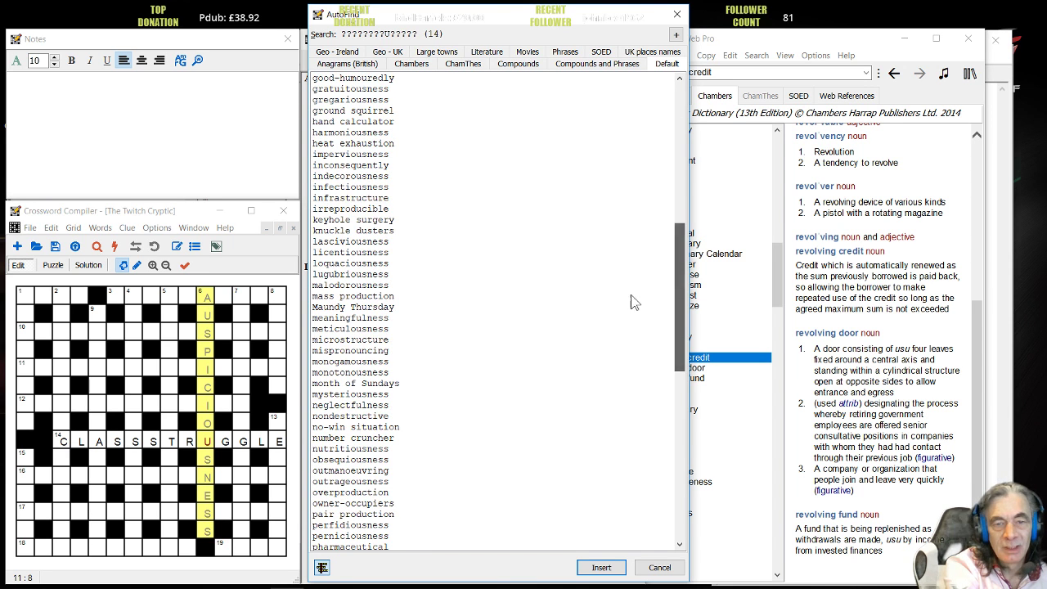
pyautogui.click(376, 296)
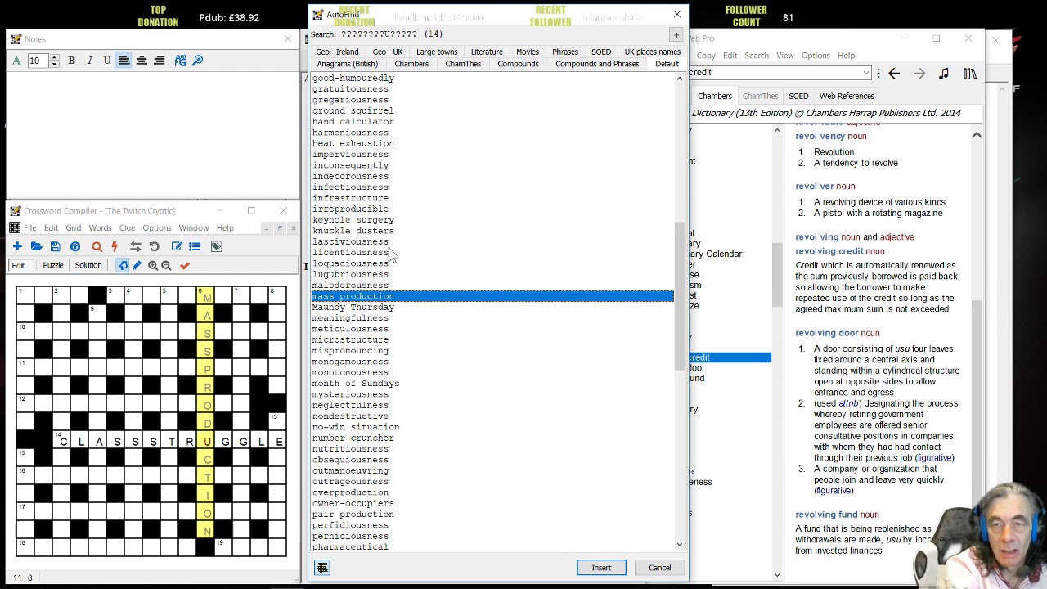
pyautogui.scroll(-1, 521, 239)
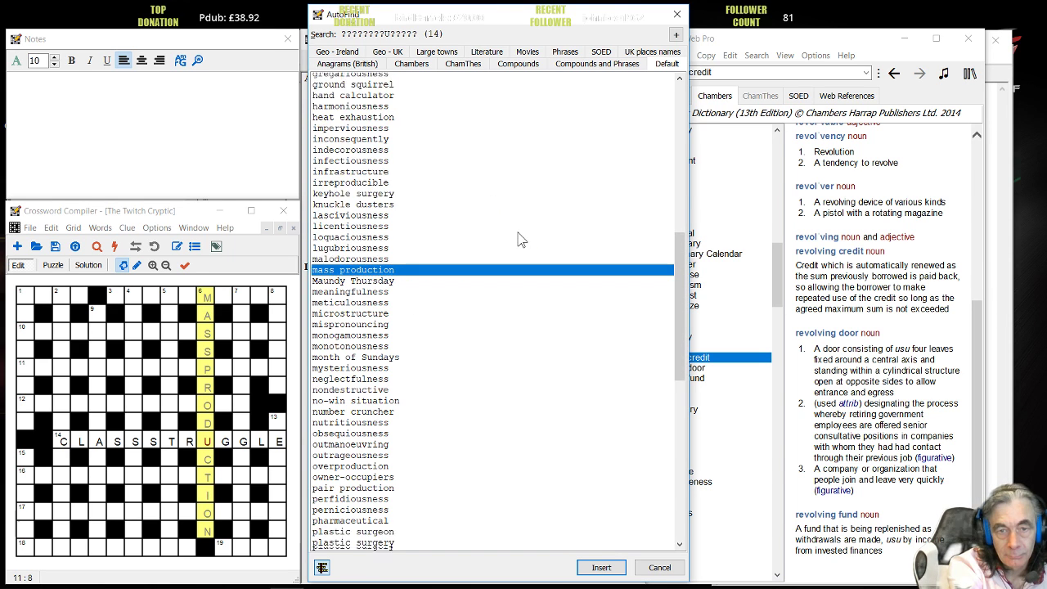
pyautogui.scroll(-7, 521, 239)
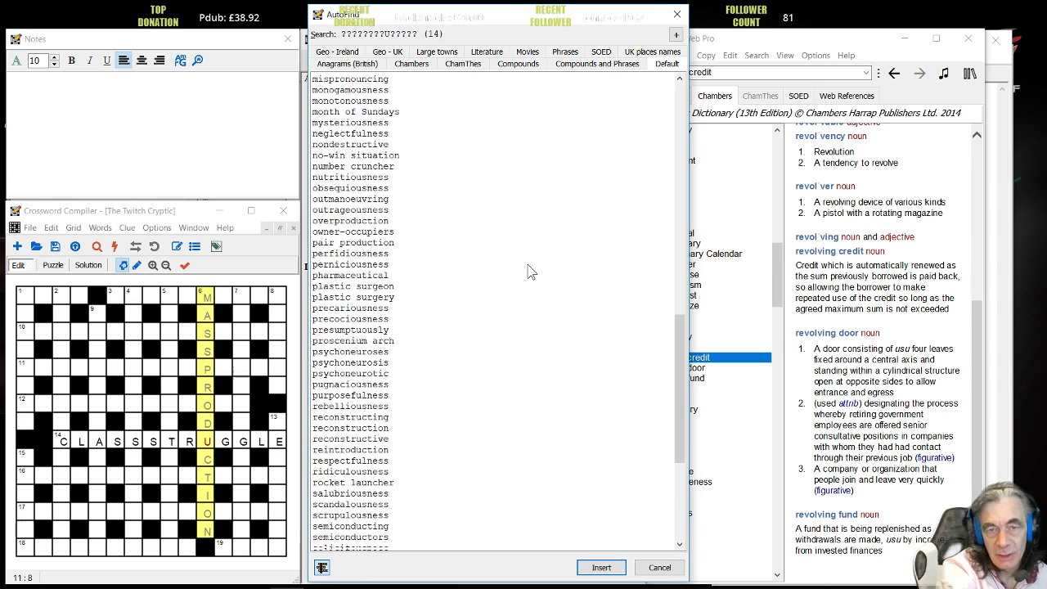
pyautogui.scroll(-8, 528, 270)
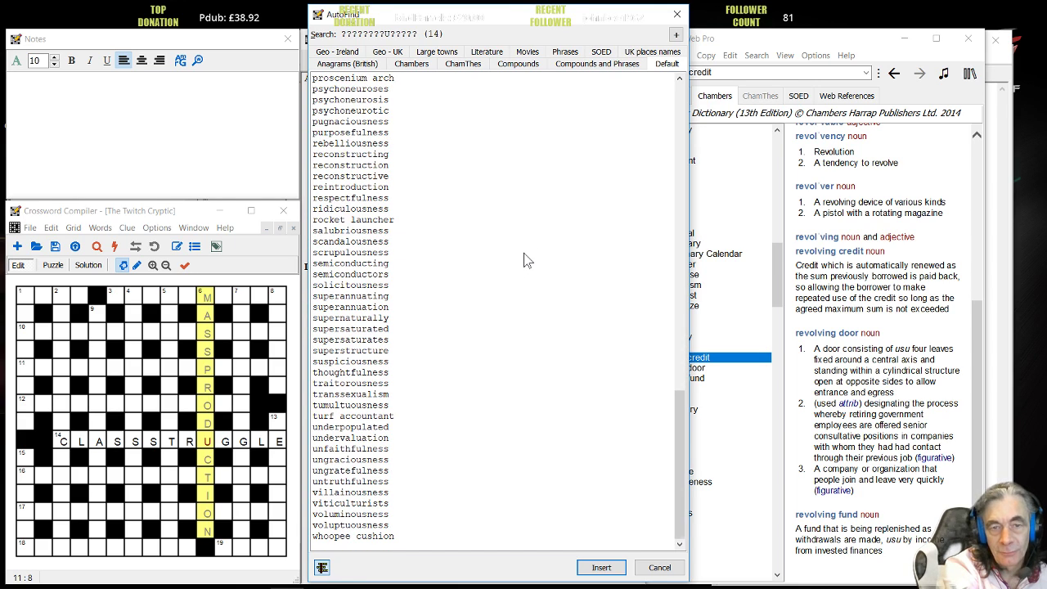
pyautogui.scroll(8, 528, 260)
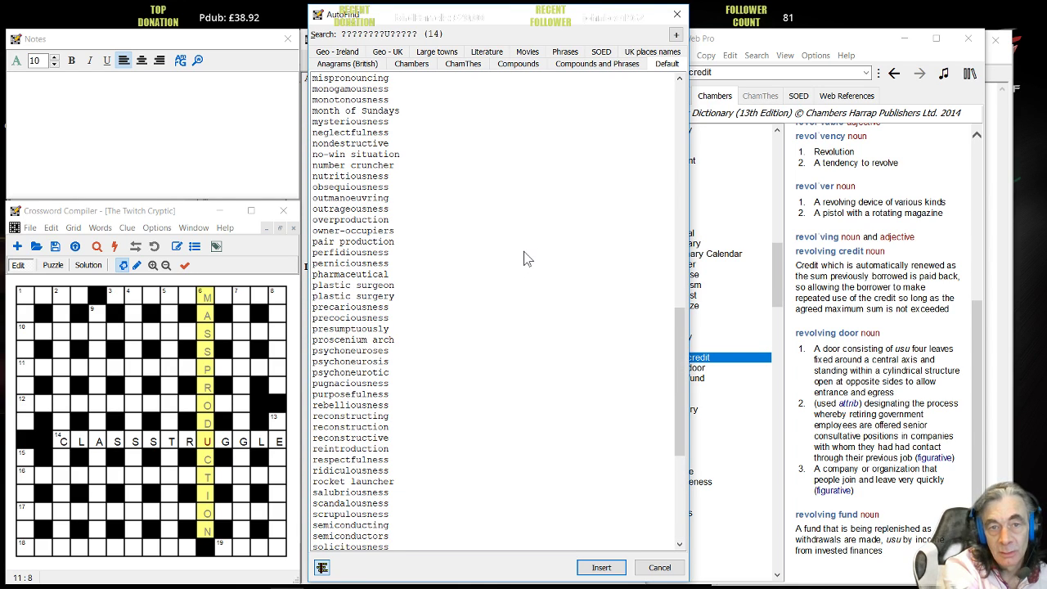
# - Preview "plastic surgeon" and "keyhole surgery" as answers for 6 down while comparing the default candidates
pyautogui.click(388, 288)
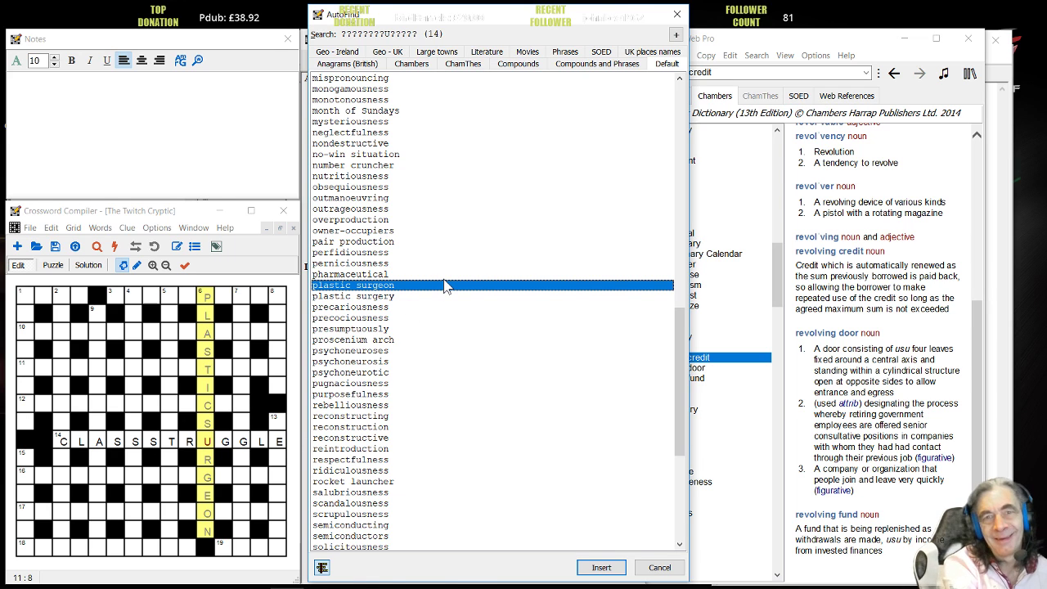
pyautogui.scroll(1, 449, 301)
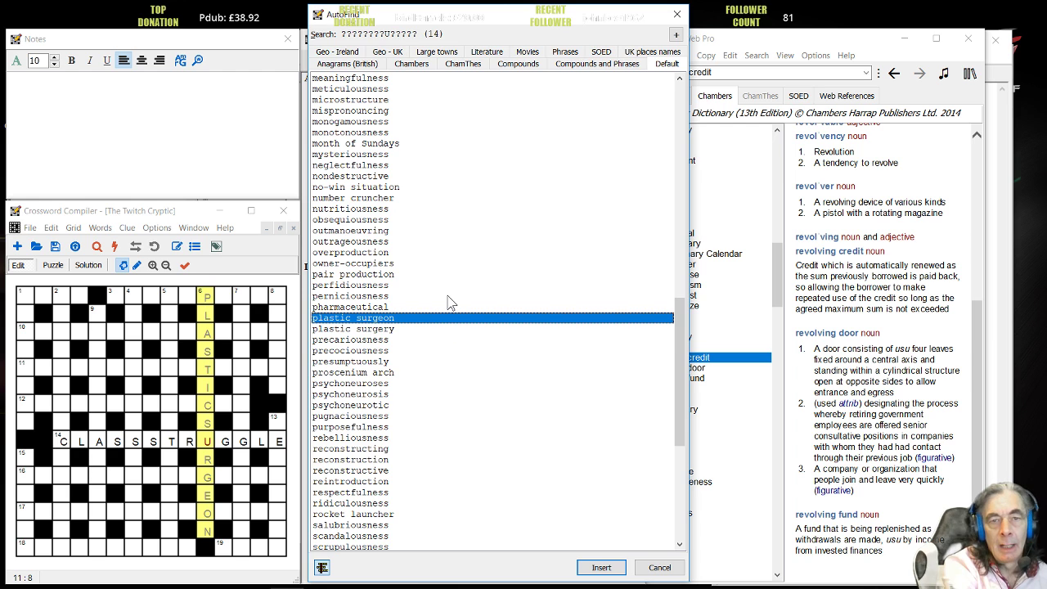
pyautogui.scroll(1, 448, 302)
pyautogui.scroll(1, 449, 304)
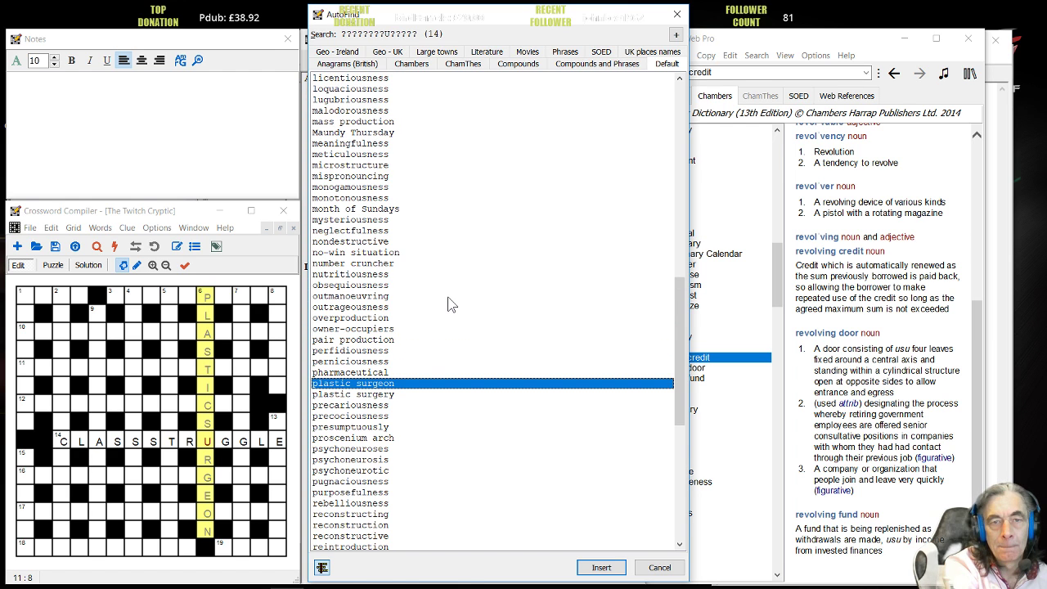
pyautogui.scroll(20, 449, 304)
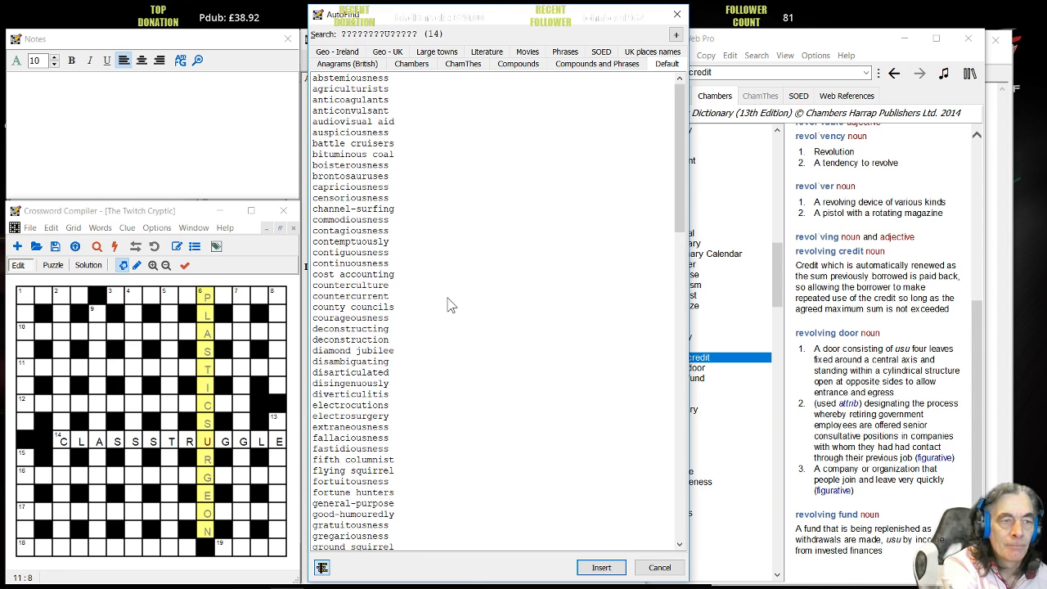
pyautogui.scroll(-6, 449, 304)
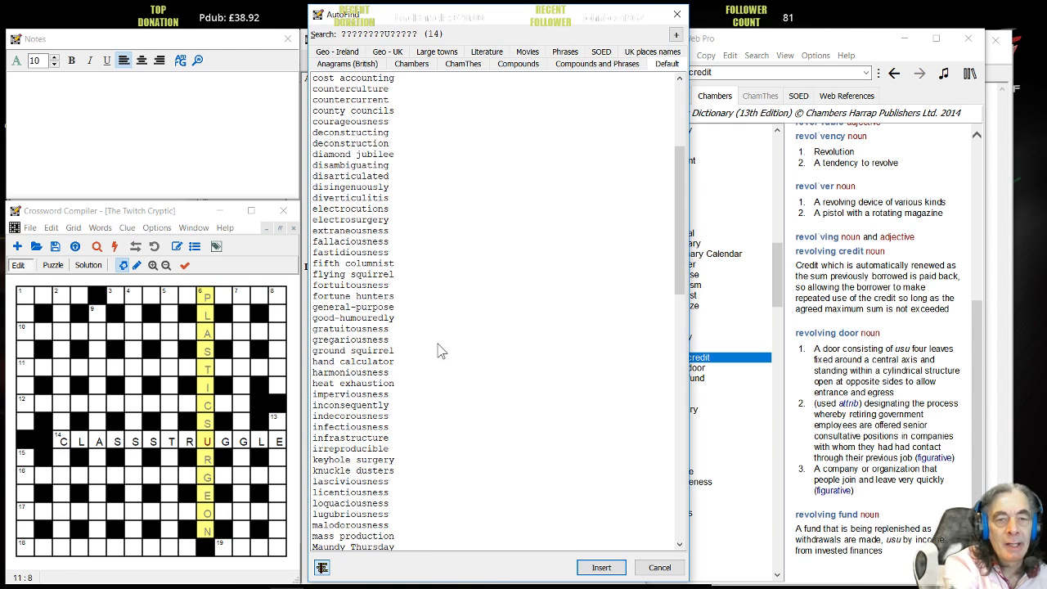
pyautogui.scroll(-1, 447, 344)
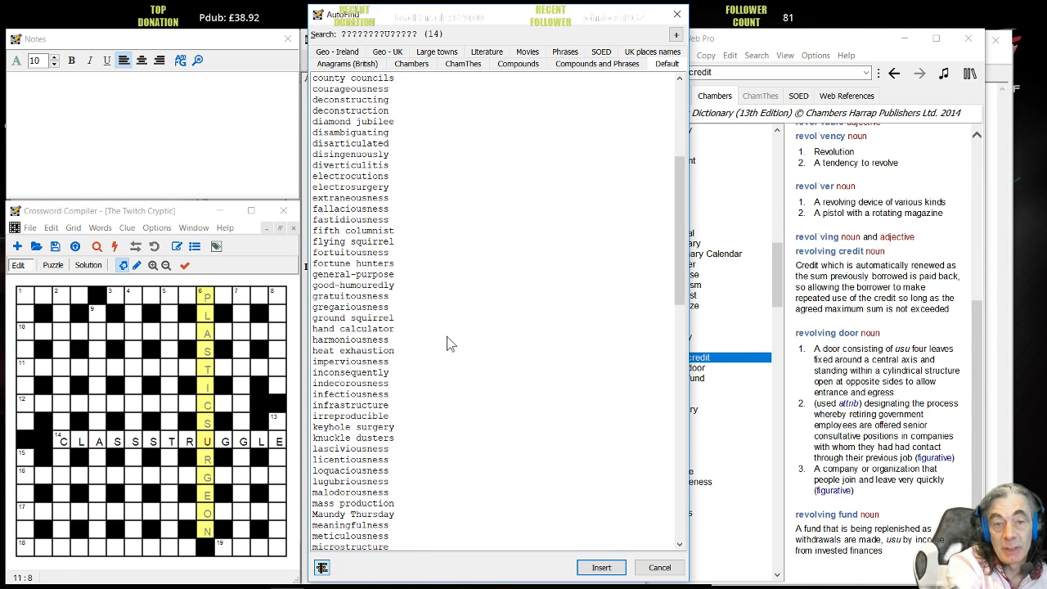
pyautogui.click(377, 429)
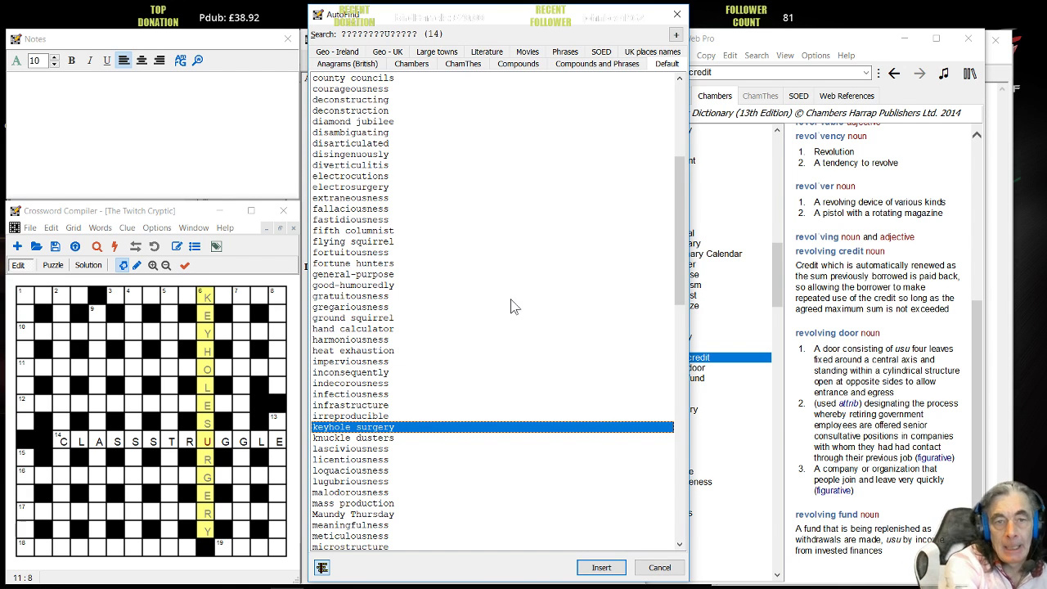
# - Look through the Compounds list and the Compounds and Phrases list for 14-letter candidates for 6 down
pyautogui.click(526, 64)
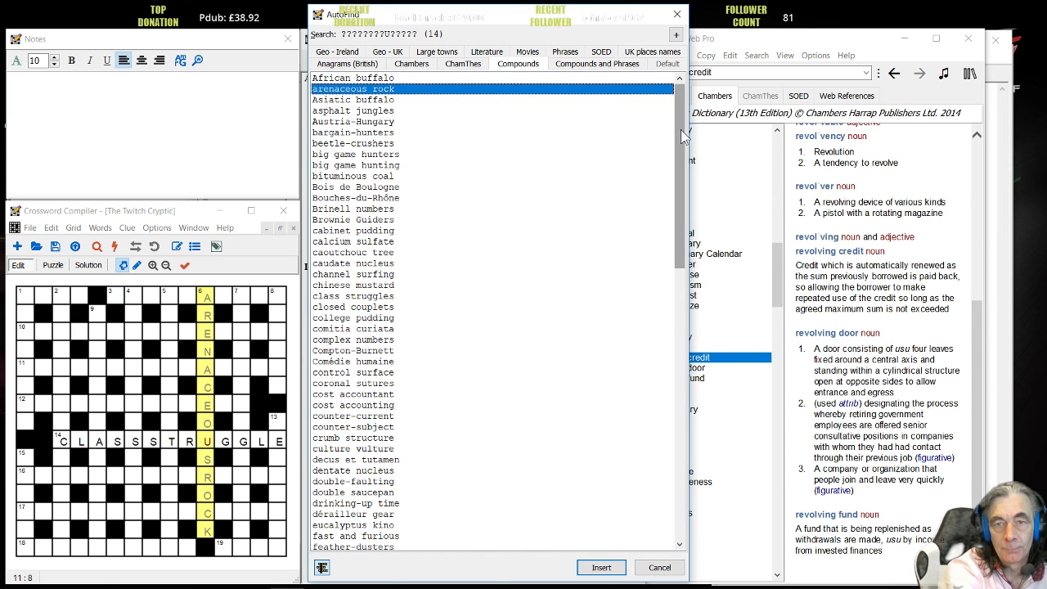
pyautogui.moveTo(678, 132); pyautogui.dragTo(681, 249)
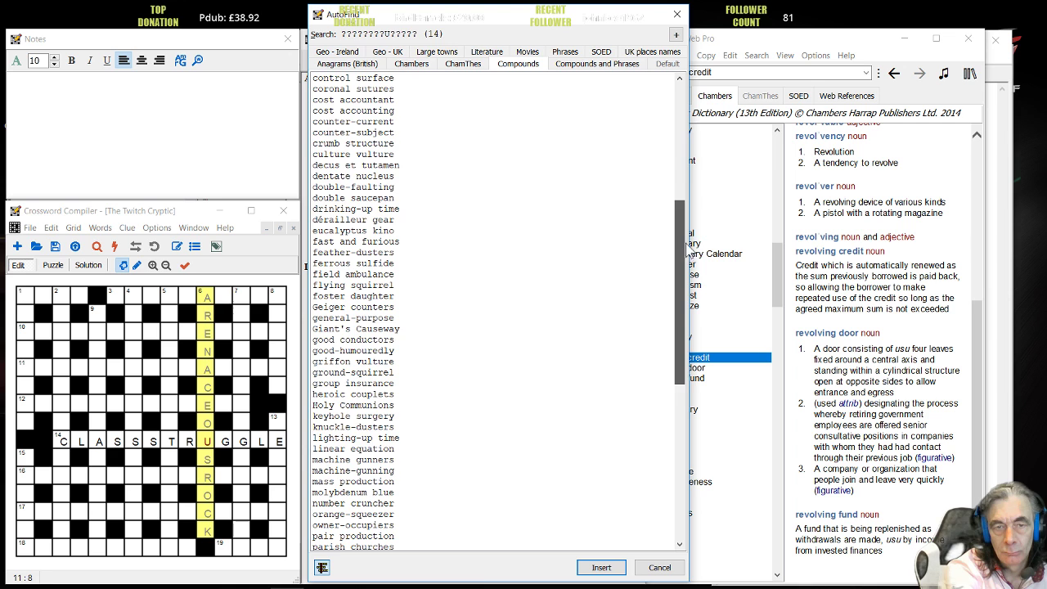
pyautogui.moveTo(684, 254); pyautogui.dragTo(683, 119)
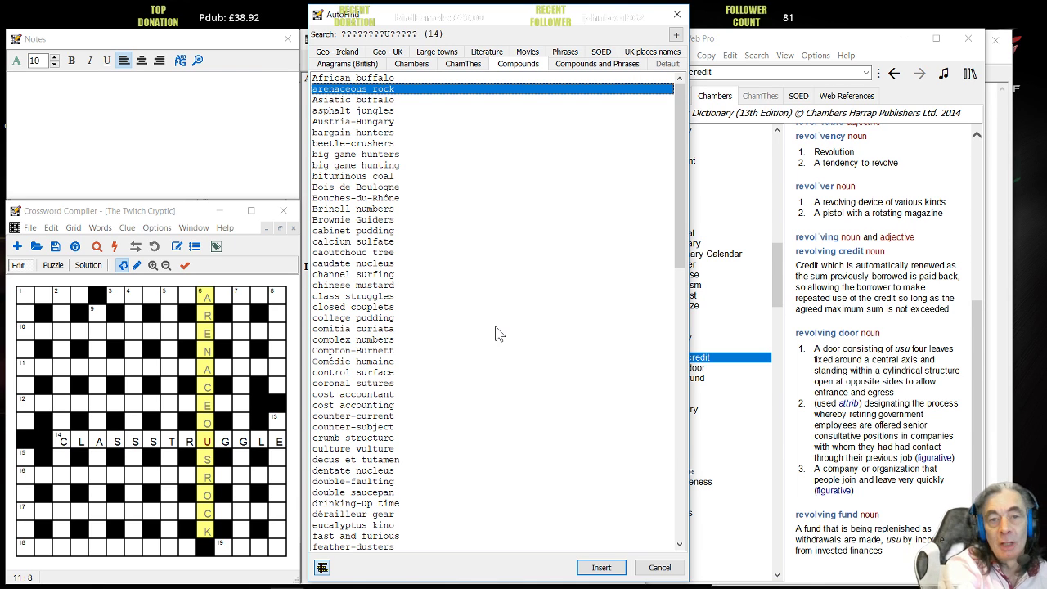
pyautogui.scroll(-4, 493, 332)
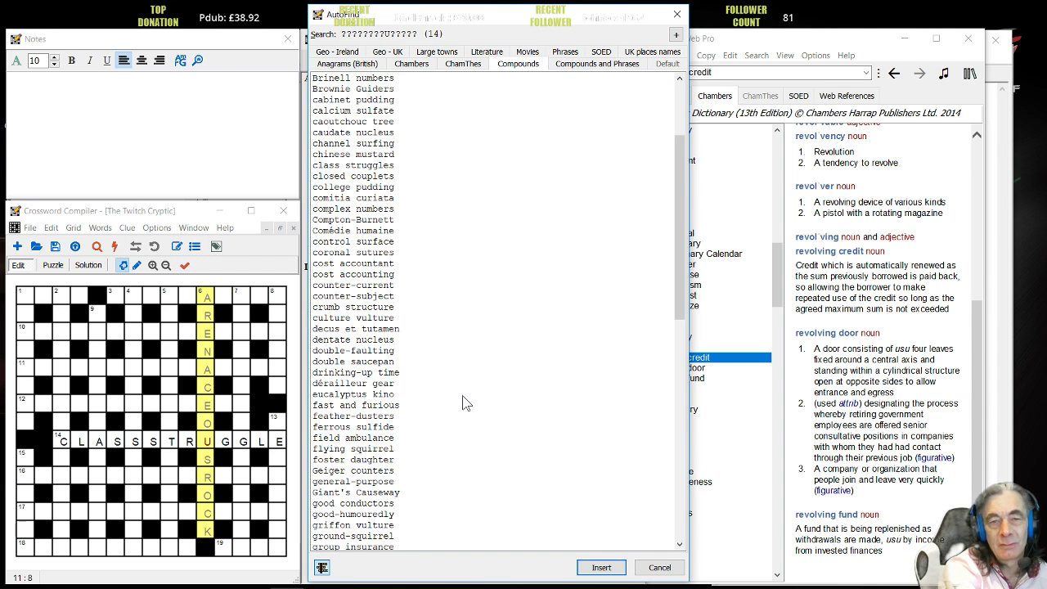
pyautogui.click(608, 64)
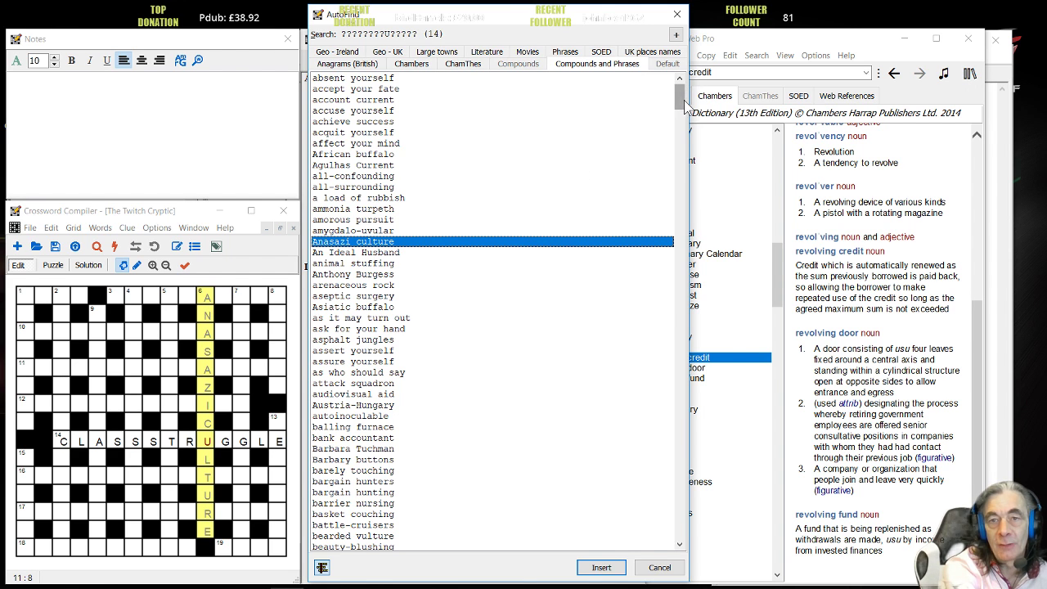
pyautogui.moveTo(685, 100); pyautogui.dragTo(686, 300)
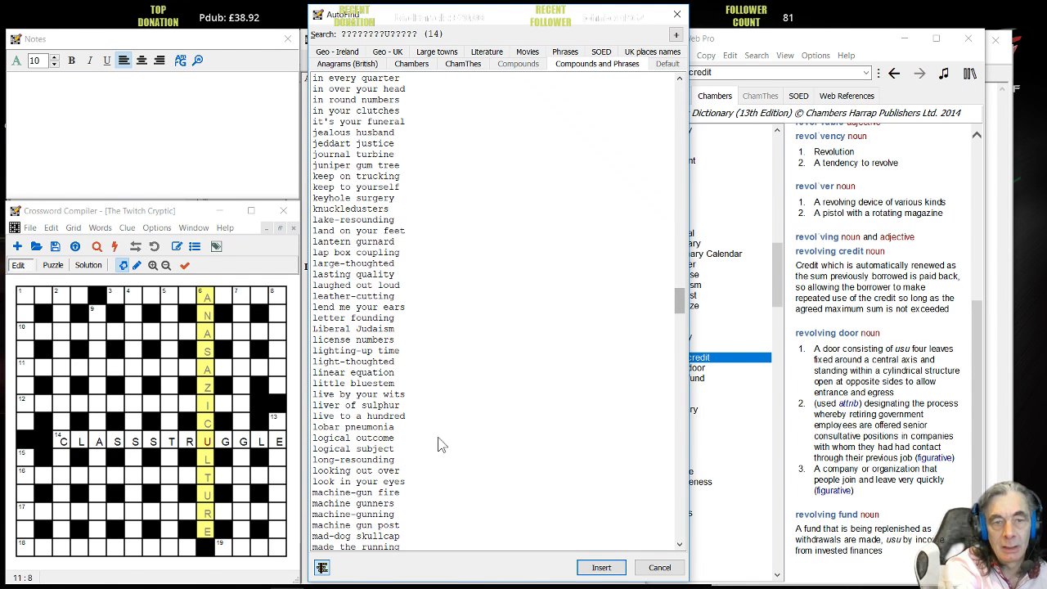
pyautogui.click(321, 567)
pyautogui.click(384, 241)
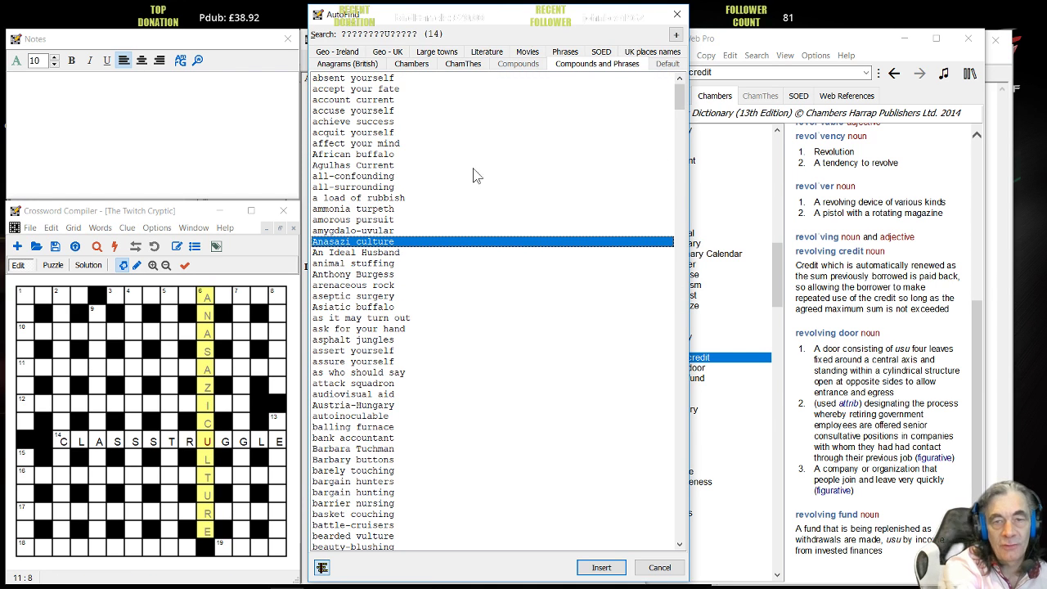
# - Choose "mature students" from the Compounds and Phrases candidates and insert it at 6 down
pyautogui.click(682, 131)
pyautogui.moveTo(682, 131); pyautogui.dragTo(686, 336)
pyautogui.click(368, 122)
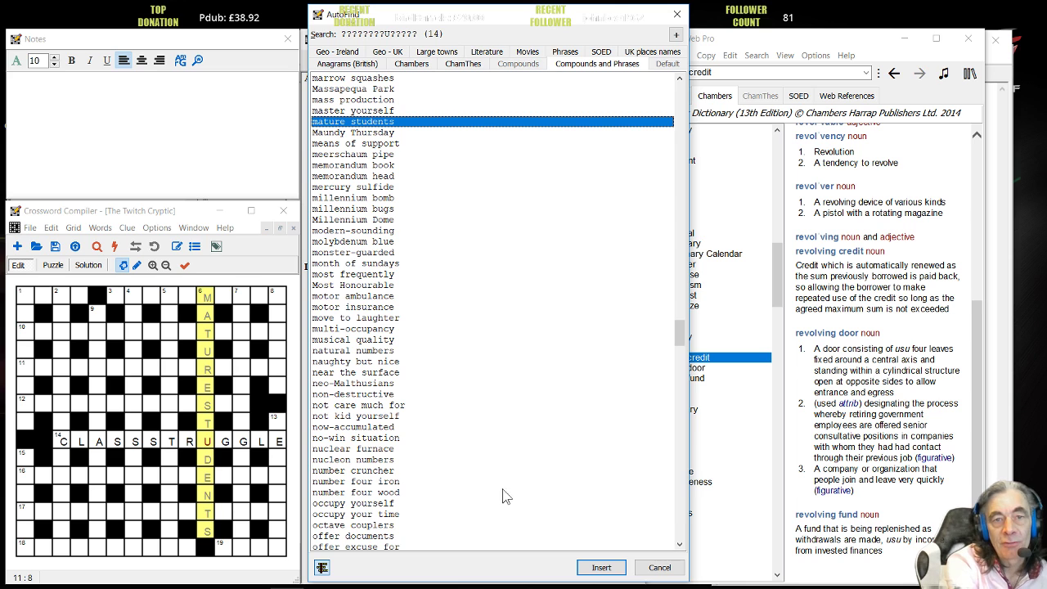
pyautogui.click(604, 570)
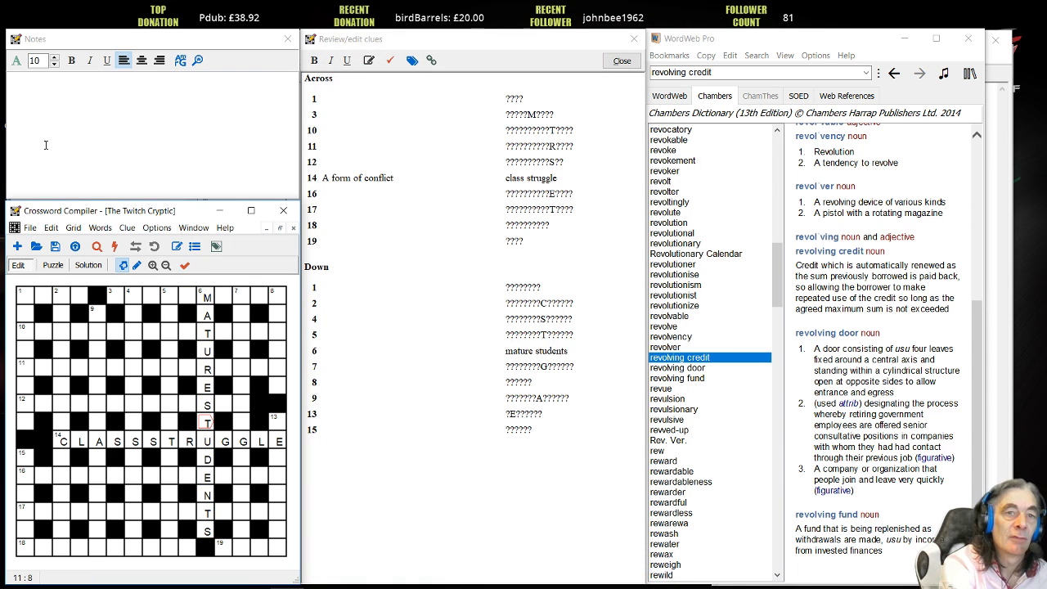
# - Head the notes with "MATURE STUDENTS" and jot down the clue idea "Getting on" beneath it
pyautogui.click(132, 130)
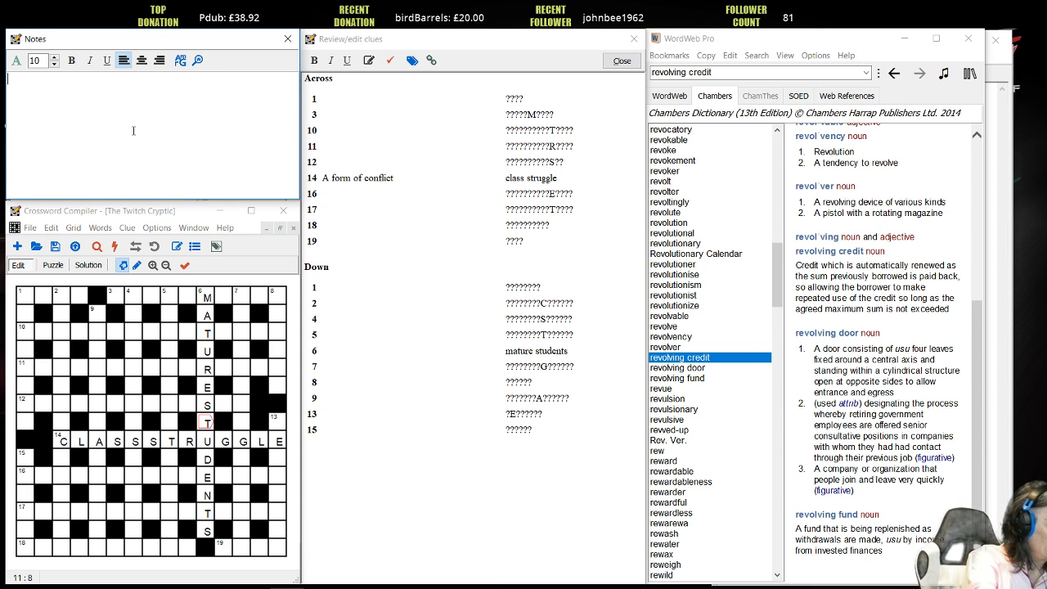
pyautogui.write('MATURE')
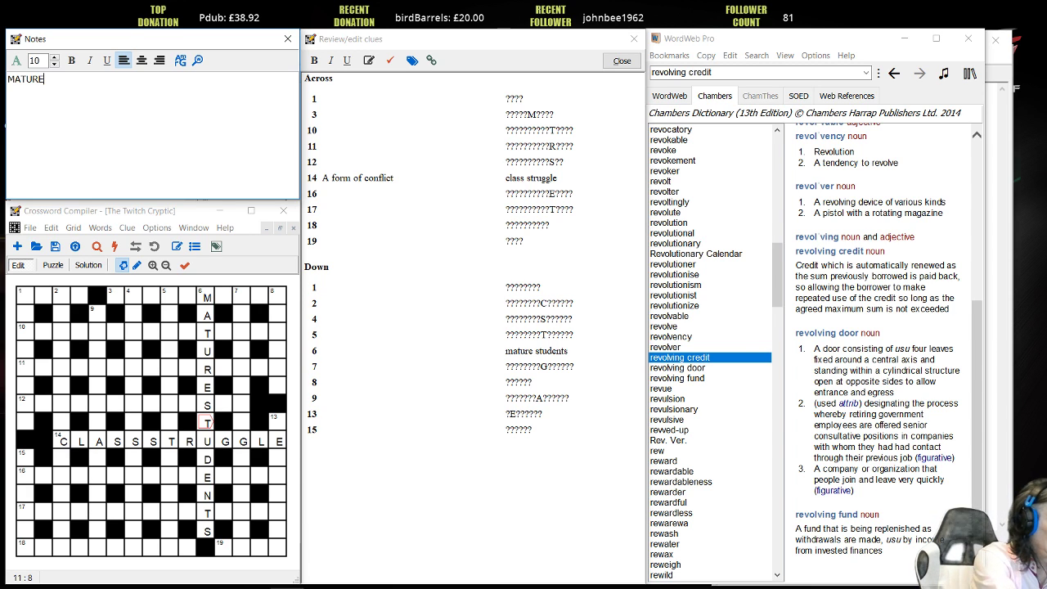
pyautogui.write(' STUDENTS')
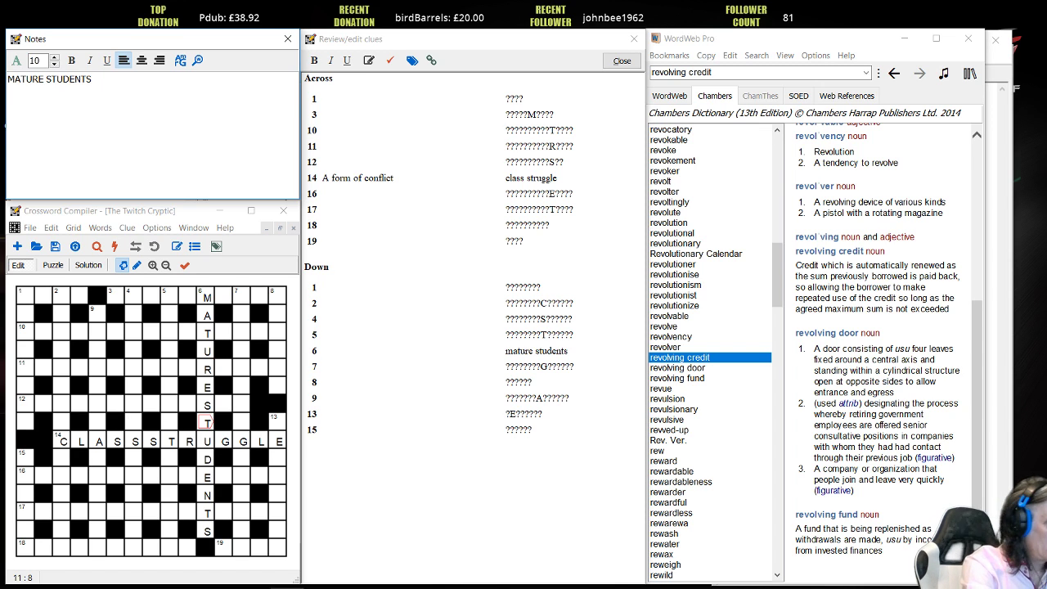
pyautogui.write('G')
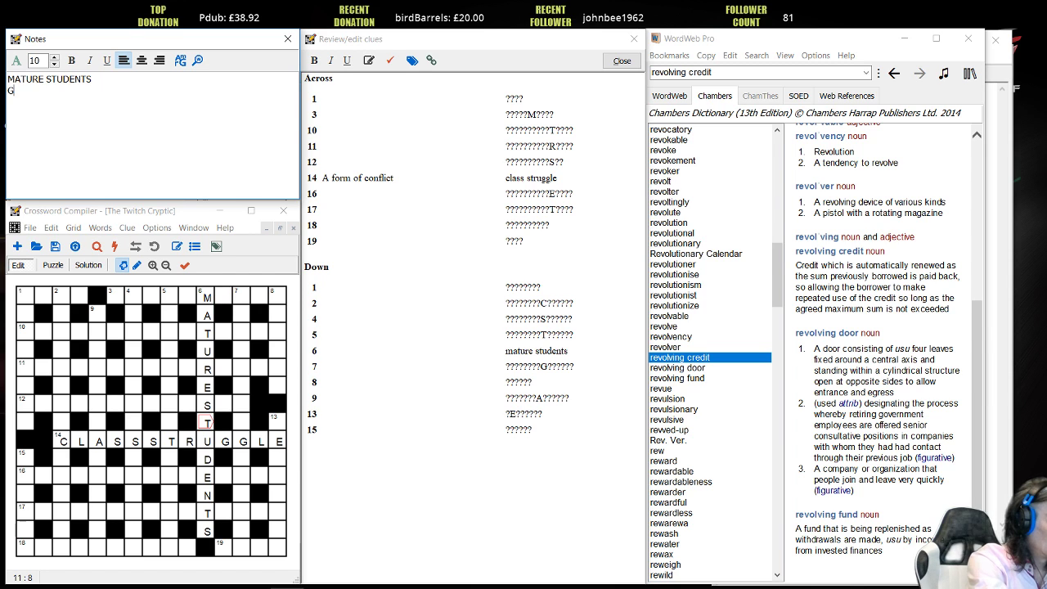
pyautogui.write('etting on')
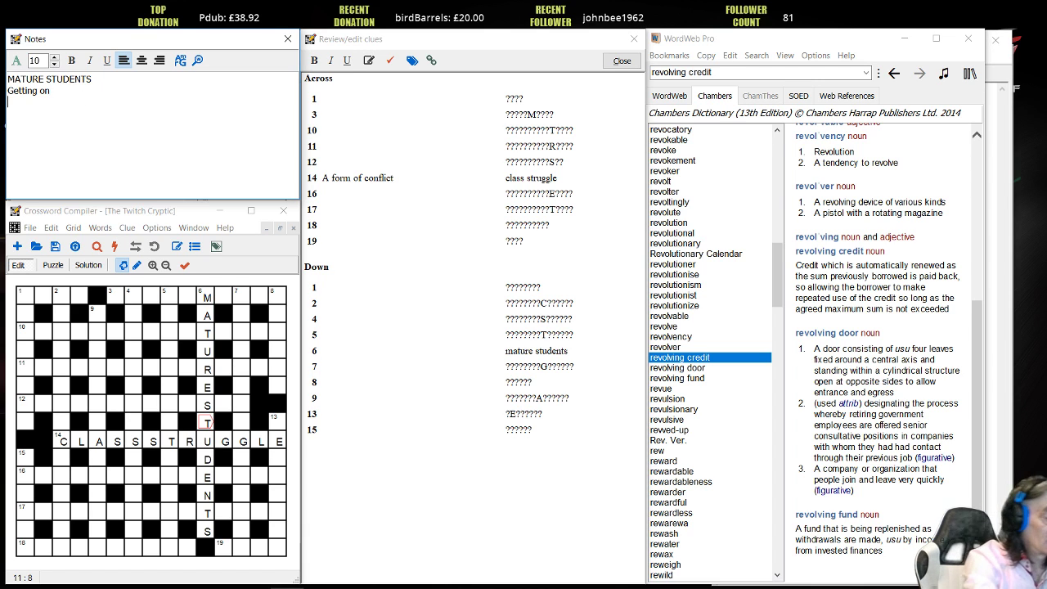
# - Add the draft clue "Pupils getting on with each other?" on a new line of the notes
pyautogui.write('Pupile')
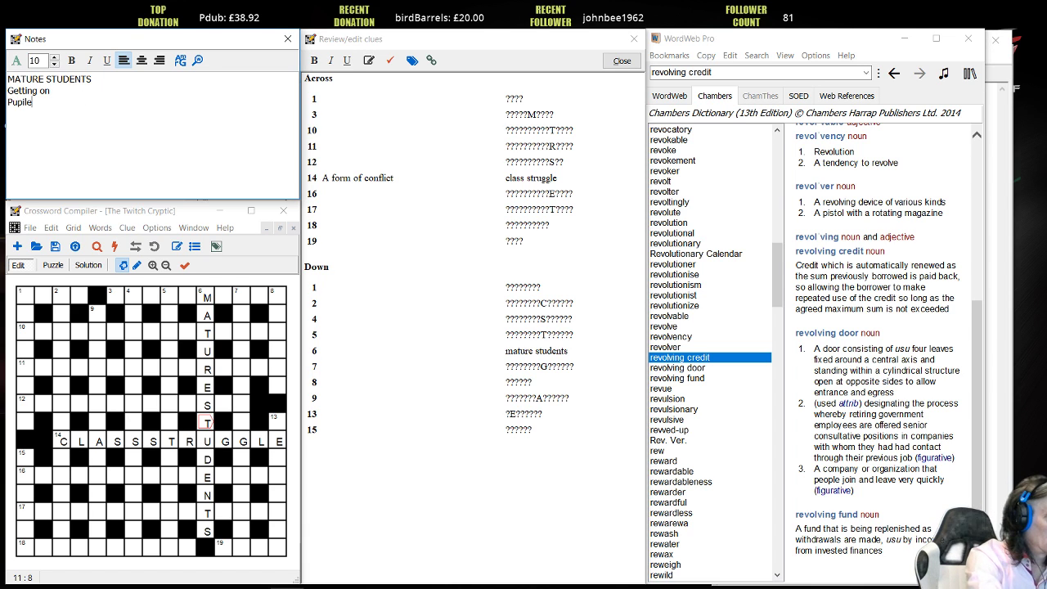
pyautogui.write(' getting o')
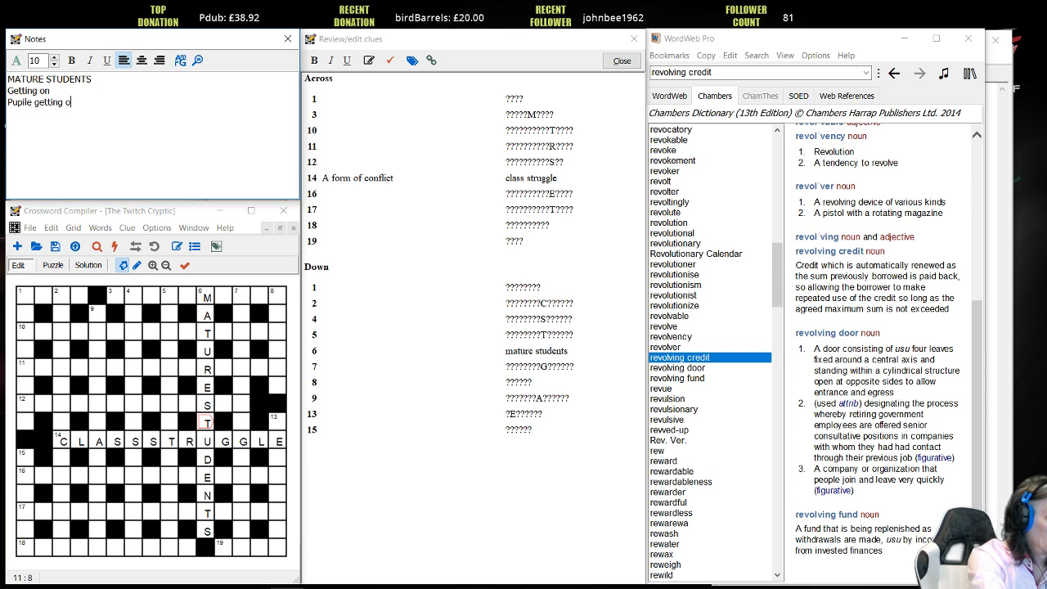
pyautogui.write('n with each')
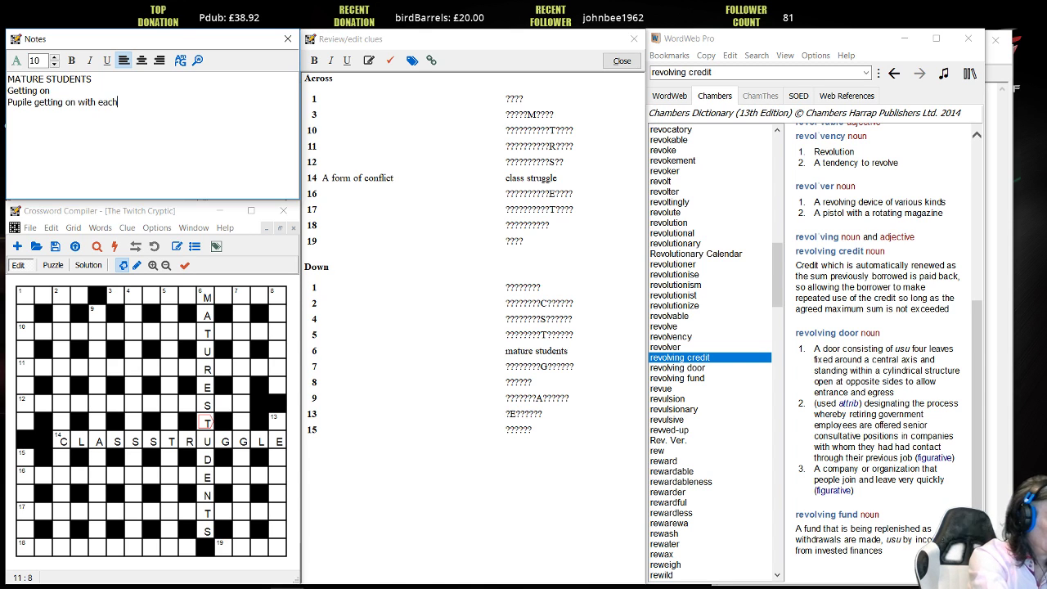
pyautogui.write(' other?')
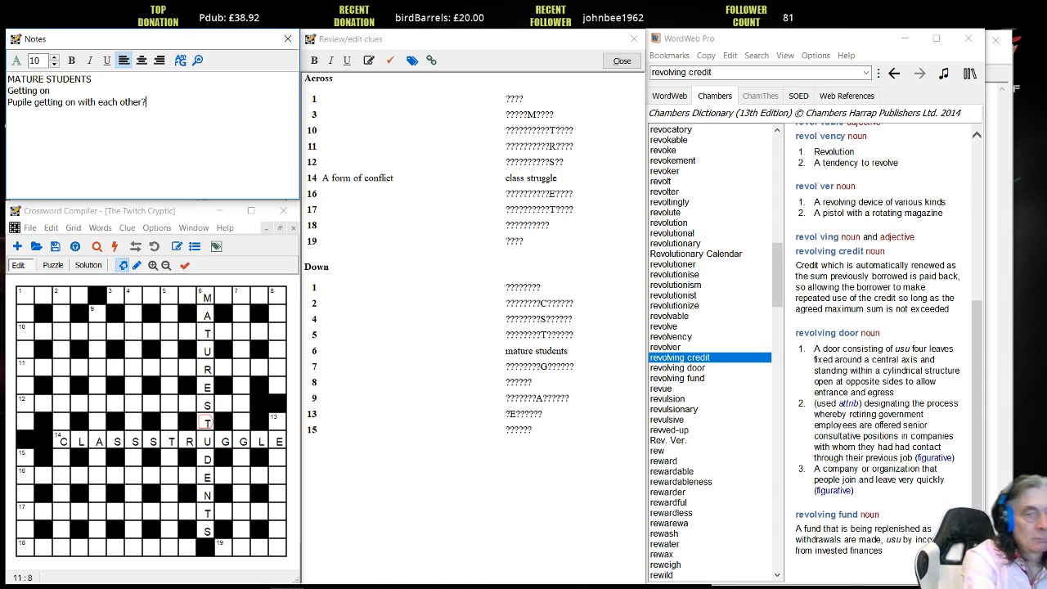
pyautogui.click(33, 102)
pyautogui.press('BackSpace')
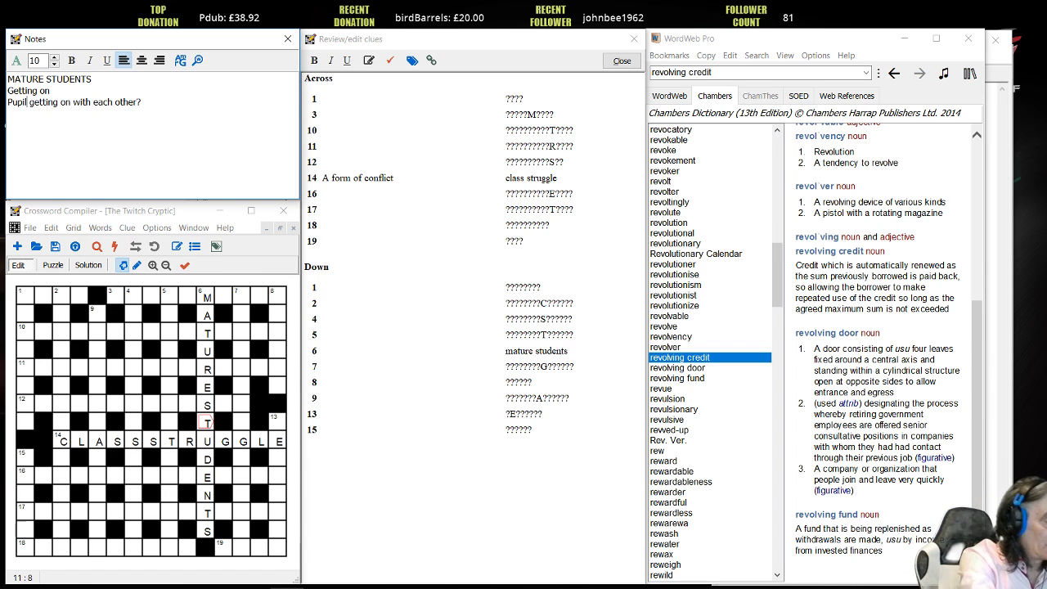
pyautogui.write('s')
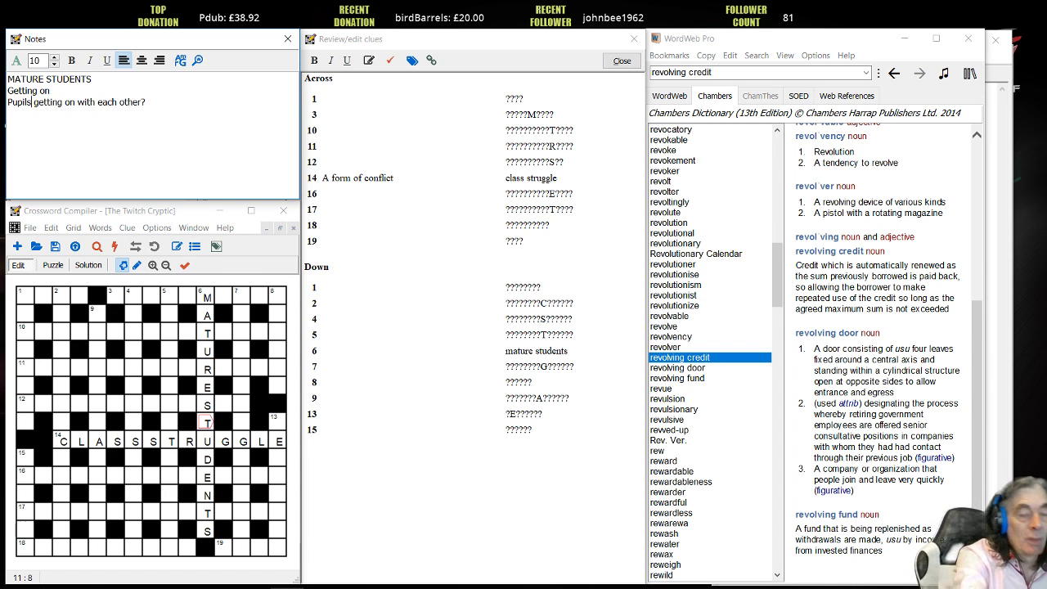
# - Add the word "Doing" to the notes as another clue idea on its own line
pyautogui.click(167, 106)
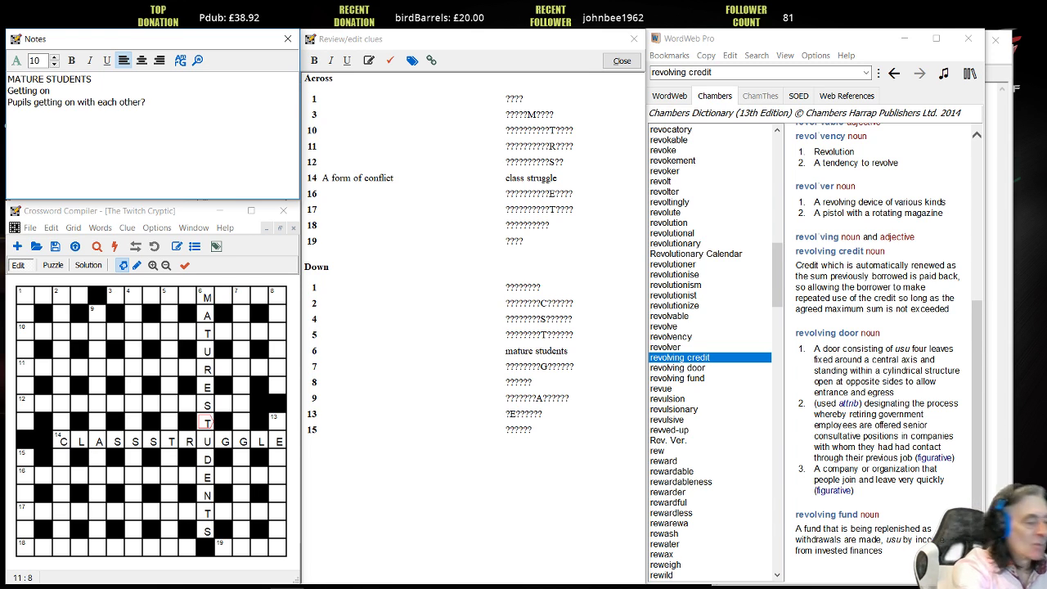
pyautogui.press('Return')
pyautogui.write('Doing')
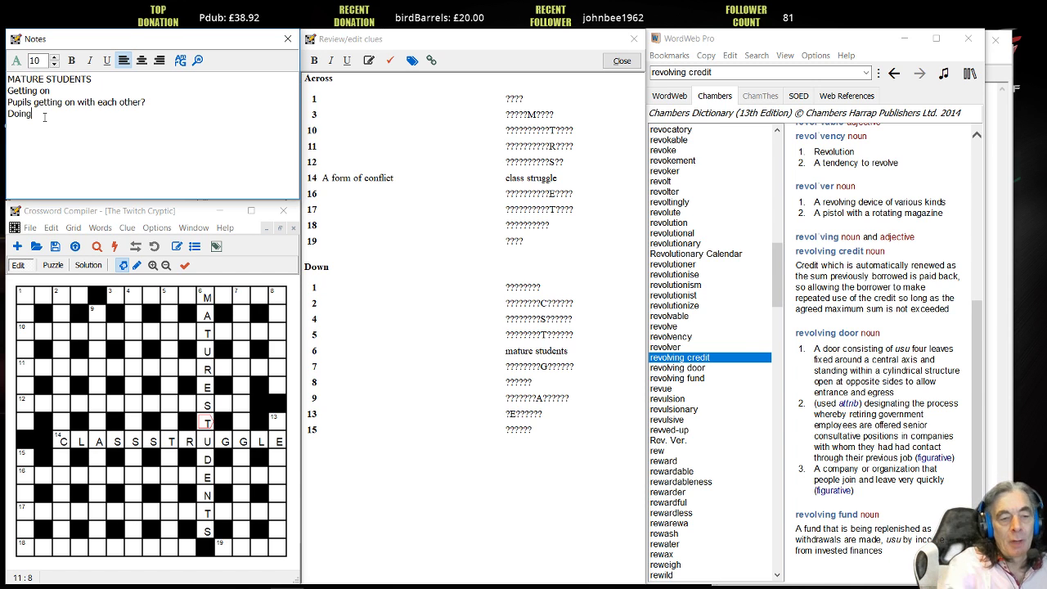
pyautogui.doubleClick(23, 102)
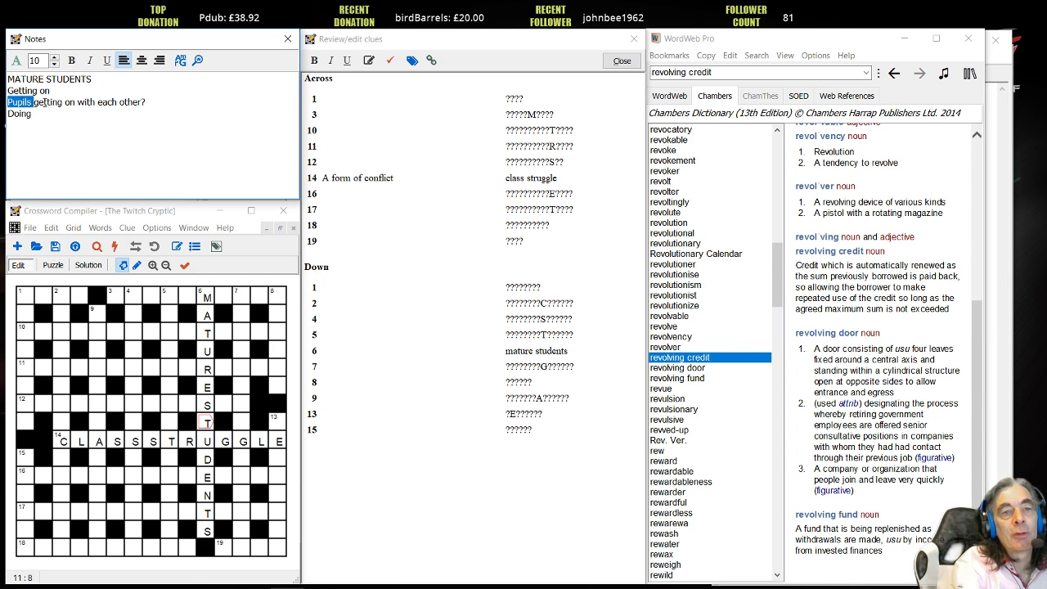
pyautogui.click(78, 114)
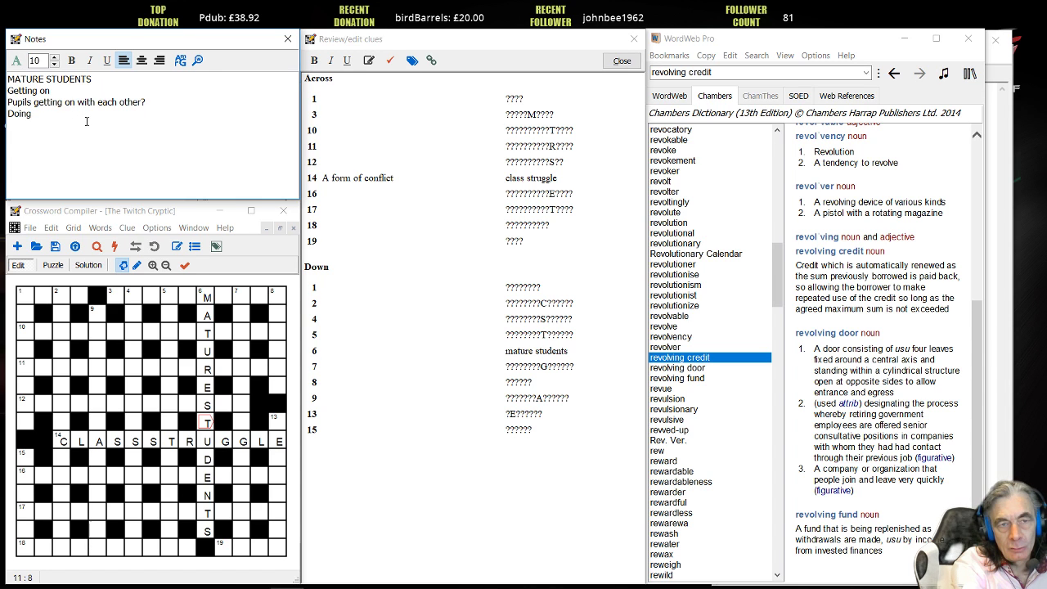
# - Write the 6 down clue "Those getting on with what they're doing?" with the explanation "CD" and save it
pyautogui.doubleClick(528, 358)
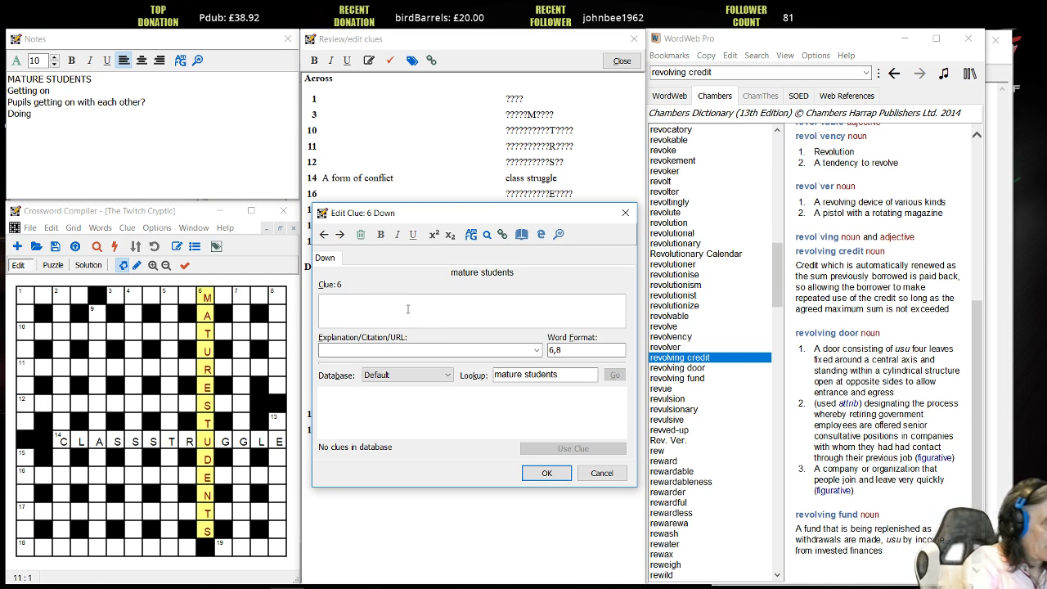
pyautogui.write('Those')
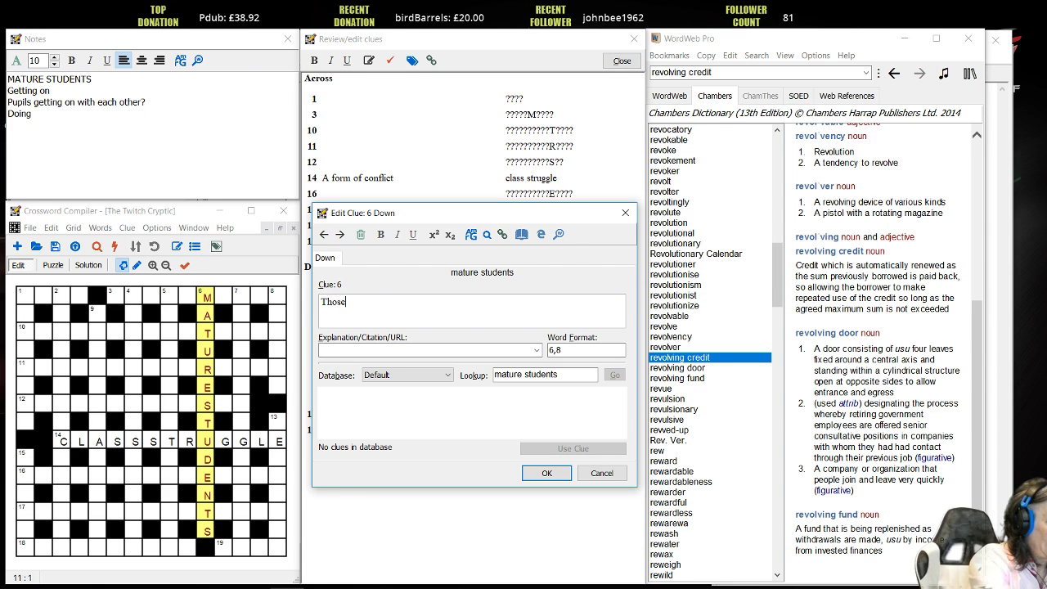
pyautogui.write(' getting ')
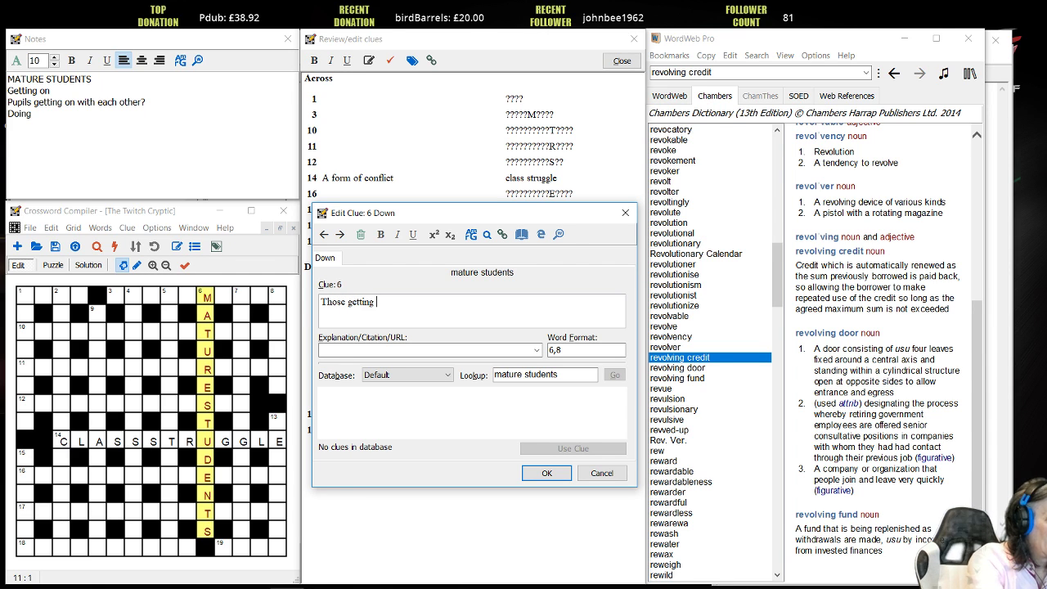
pyautogui.write('on with what')
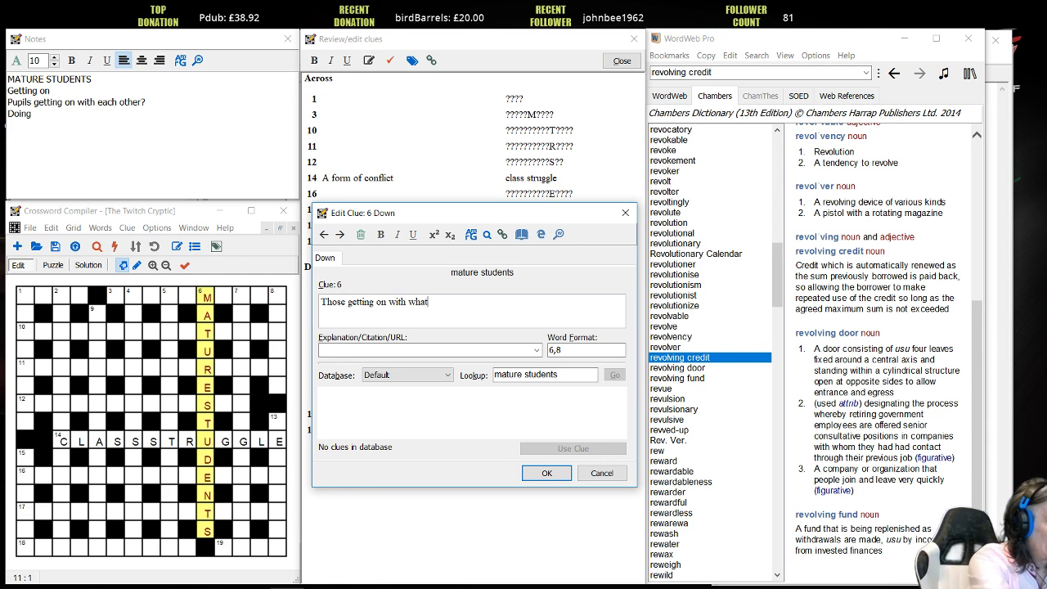
pyautogui.write(" they're doi")
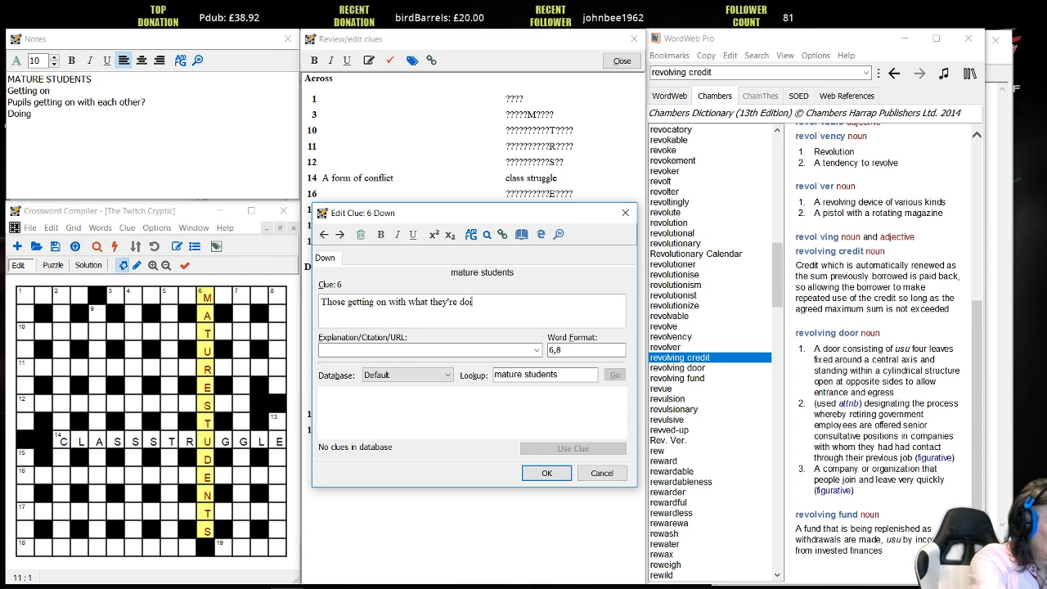
pyautogui.write('ng?')
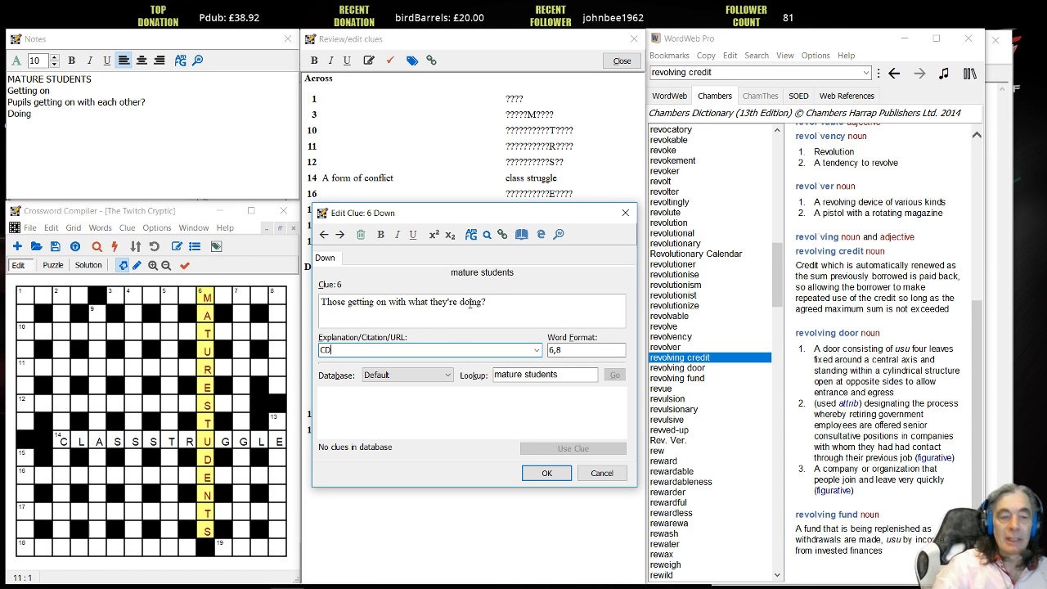
pyautogui.click(545, 474)
# - Clear all text from the notes and return to the crossword grid
pyautogui.moveTo(121, 168); pyautogui.dragTo(4, 75)
pyautogui.press('Delete')
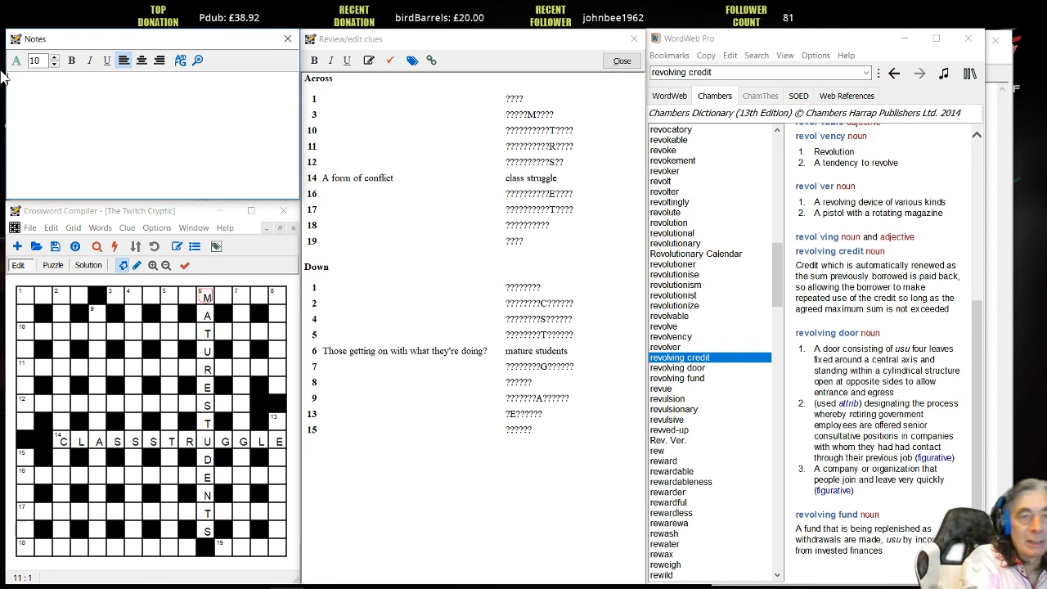
pyautogui.click(152, 211)
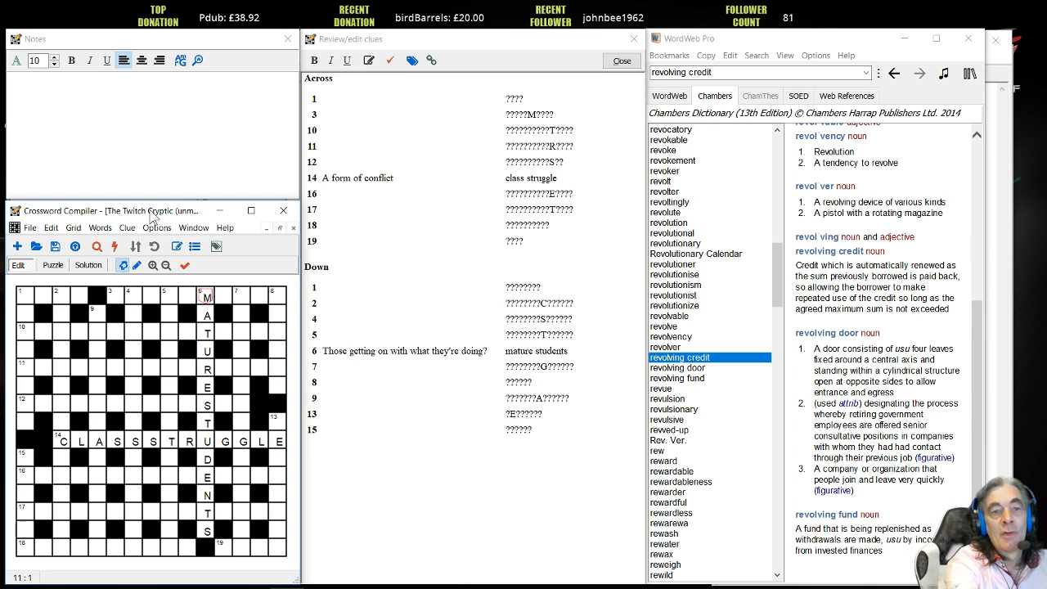
# - Find candidate words for 12 across, limit them to those that fit the crossing entries, and examine the whole filtered list
pyautogui.click(190, 409)
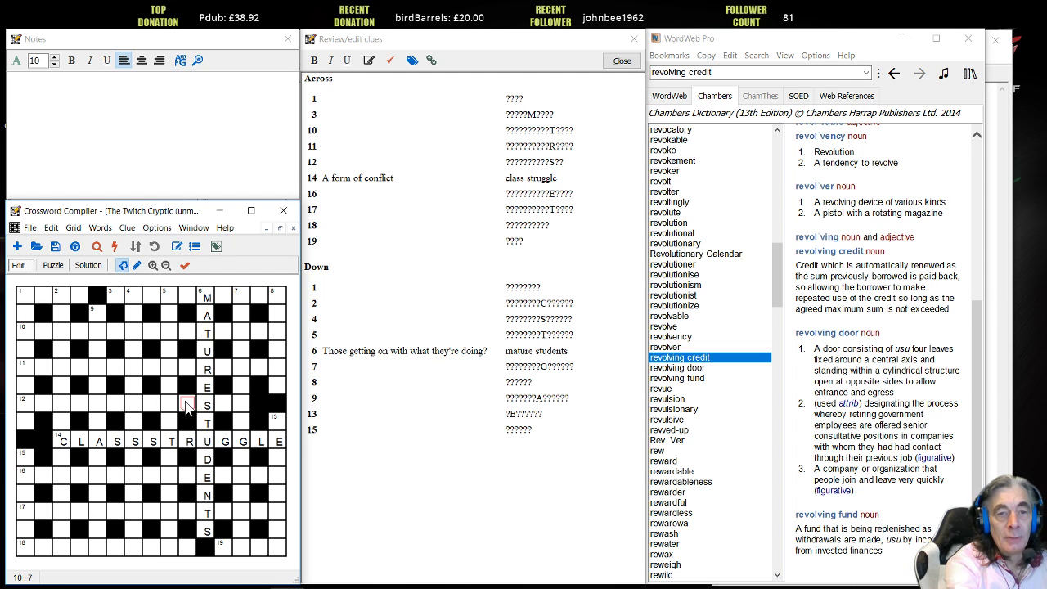
pyautogui.doubleClick(189, 407)
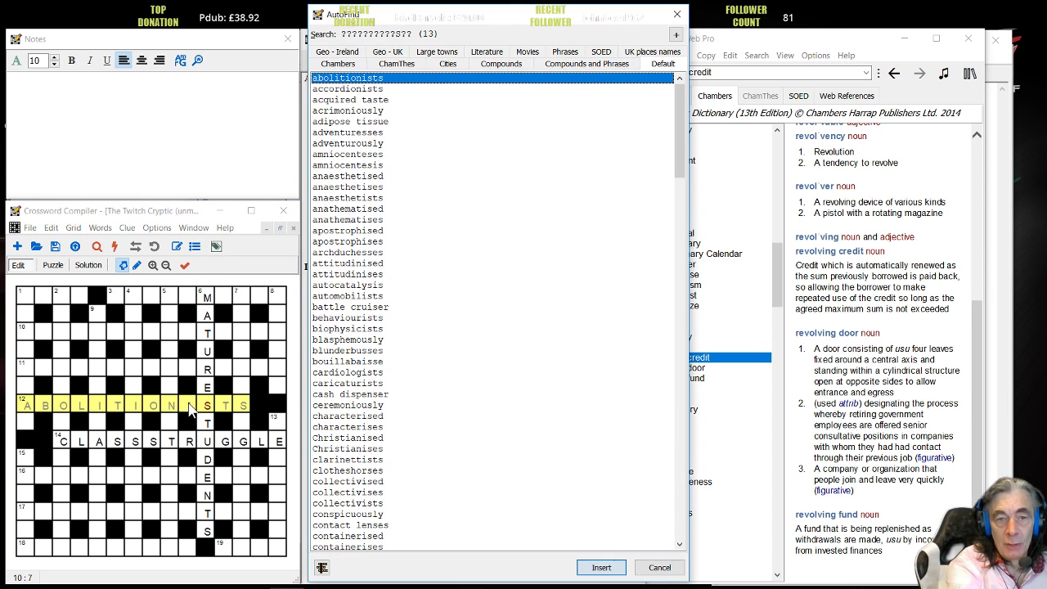
pyautogui.click(321, 567)
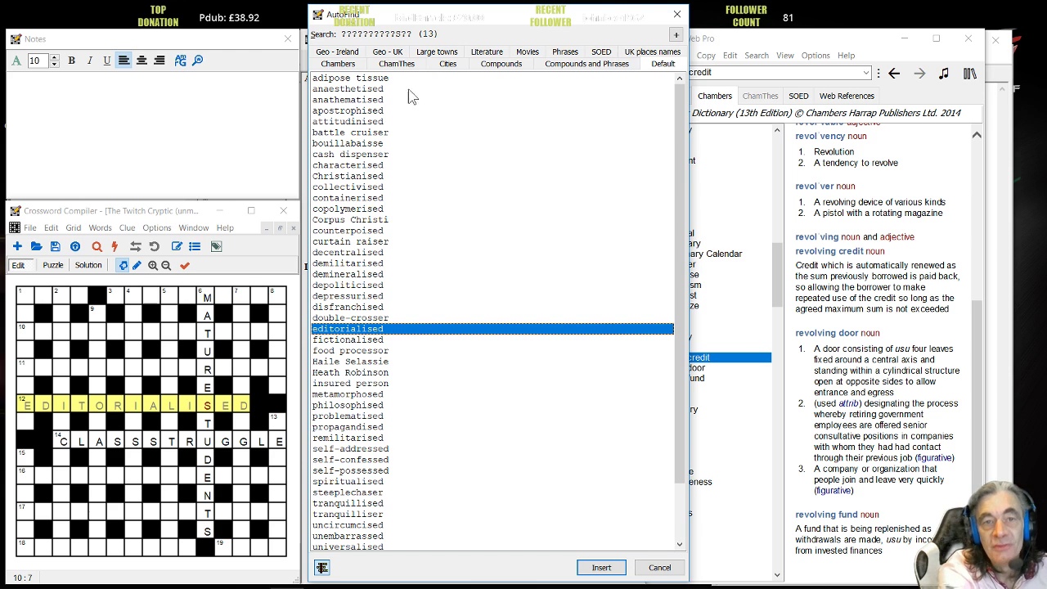
pyautogui.moveTo(683, 168); pyautogui.dragTo(685, 285)
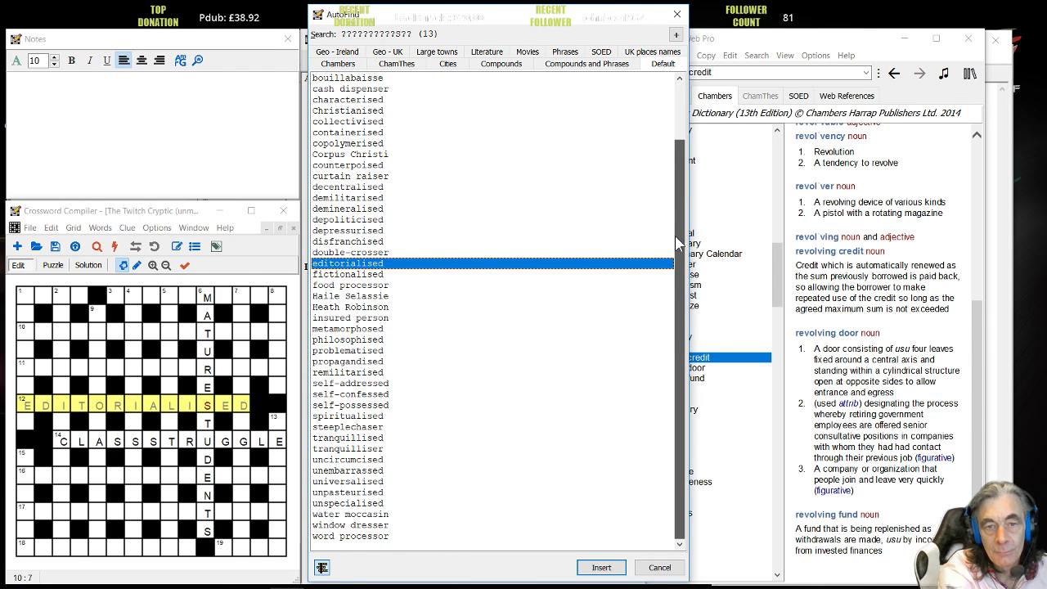
pyautogui.scroll(2, 677, 244)
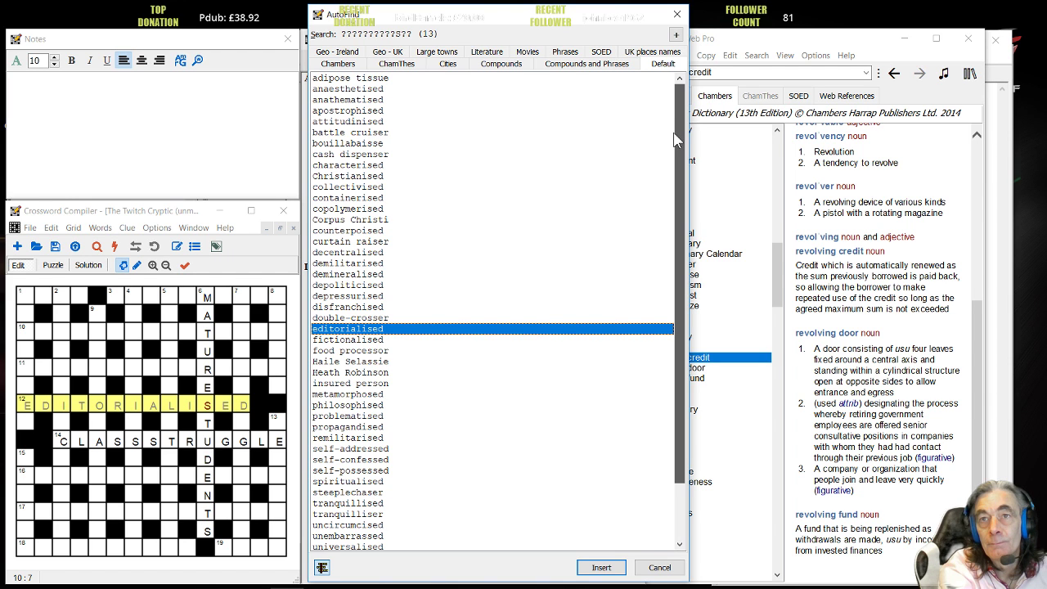
pyautogui.scroll(-2, 677, 140)
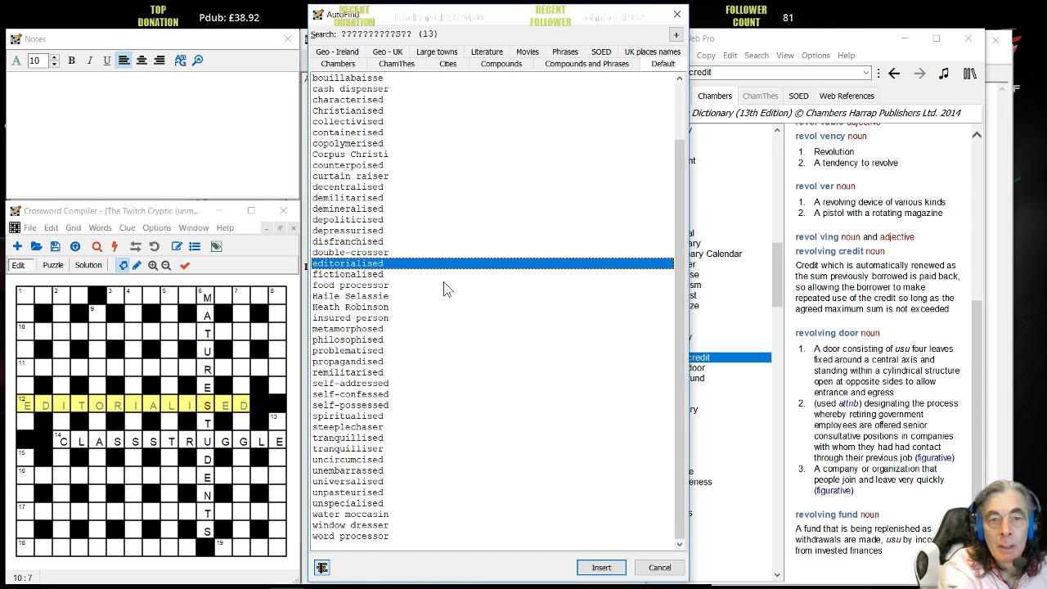
pyautogui.scroll(2, 439, 296)
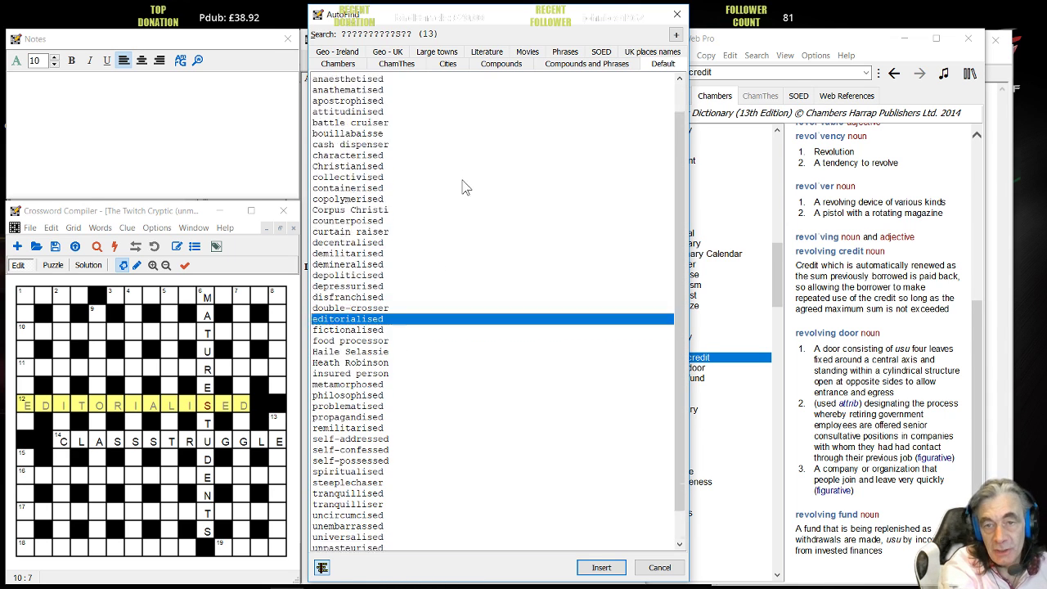
pyautogui.scroll(-2, 460, 187)
pyautogui.scroll(2, 461, 187)
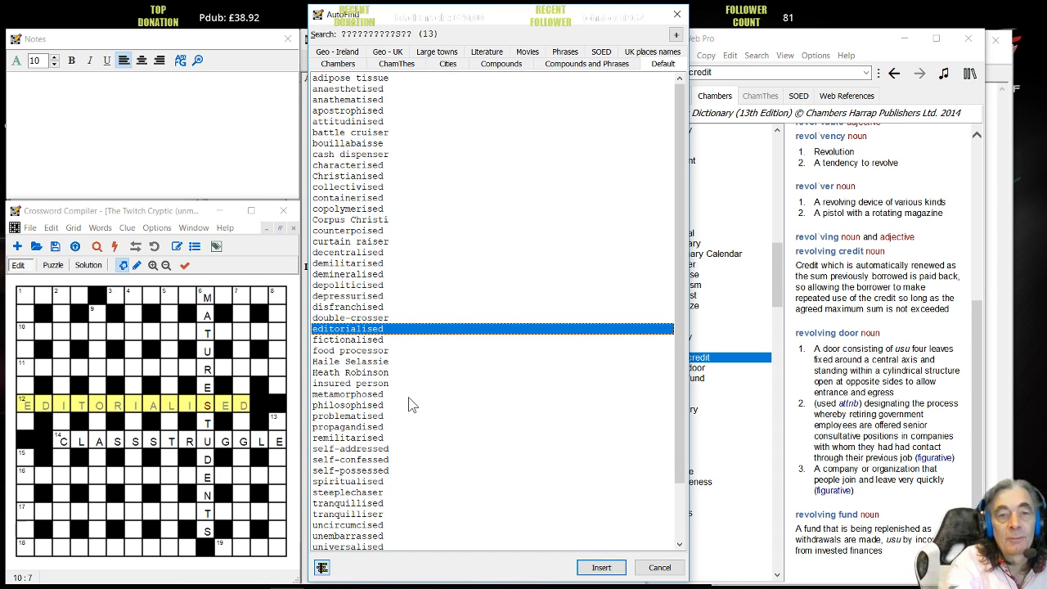
pyautogui.scroll(-1, 488, 327)
pyautogui.scroll(-1, 486, 327)
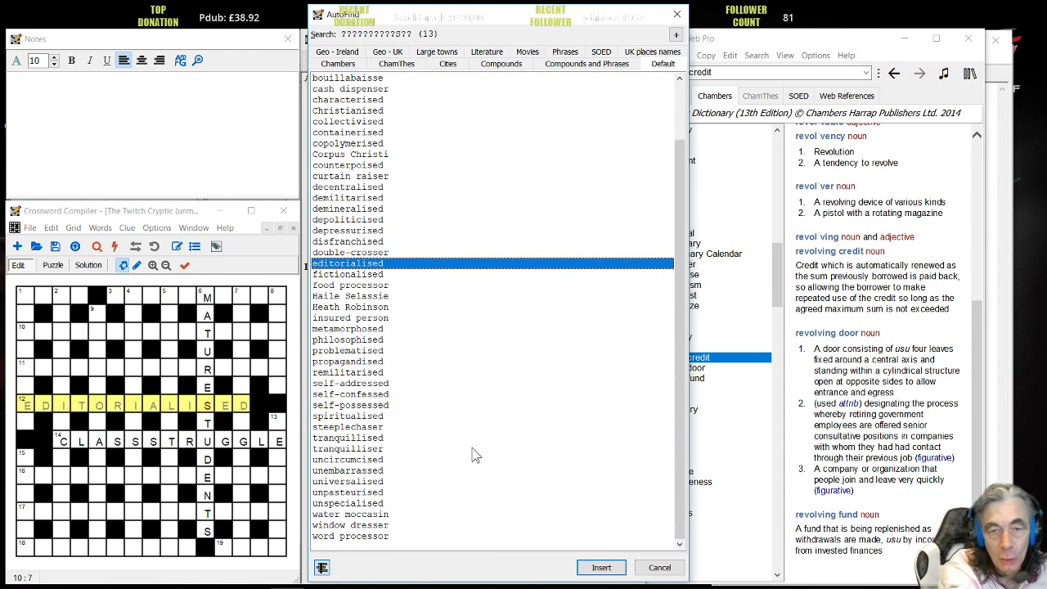
# - Preview tranquilliser as the 12 Across entry, switch to WordWeb Pro and look up quill in the Chambers and SOED dictionaries
pyautogui.click(368, 449)
pyautogui.scroll(2, 552, 465)
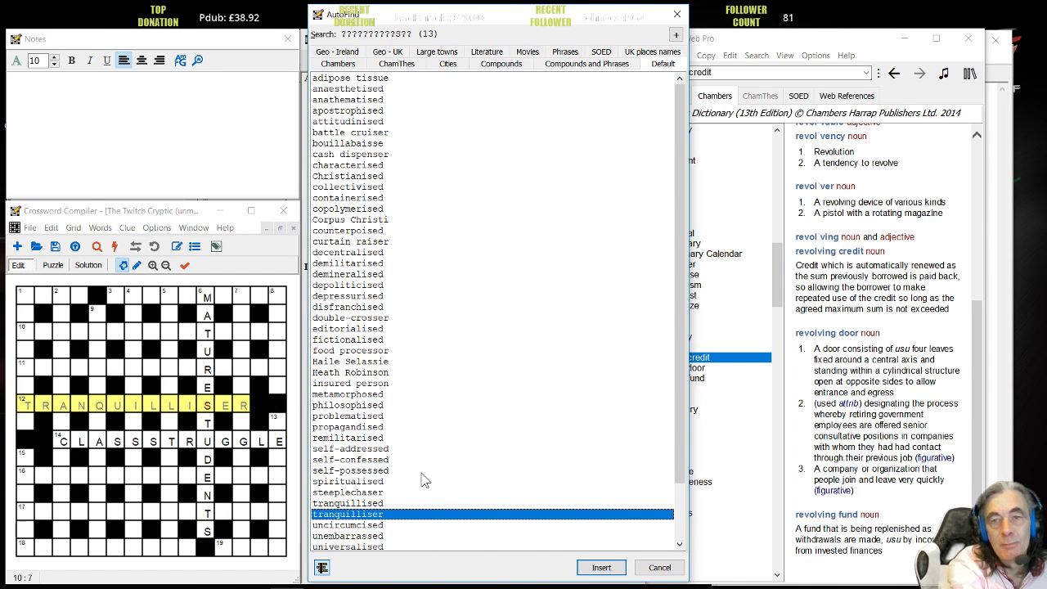
pyautogui.click(771, 45)
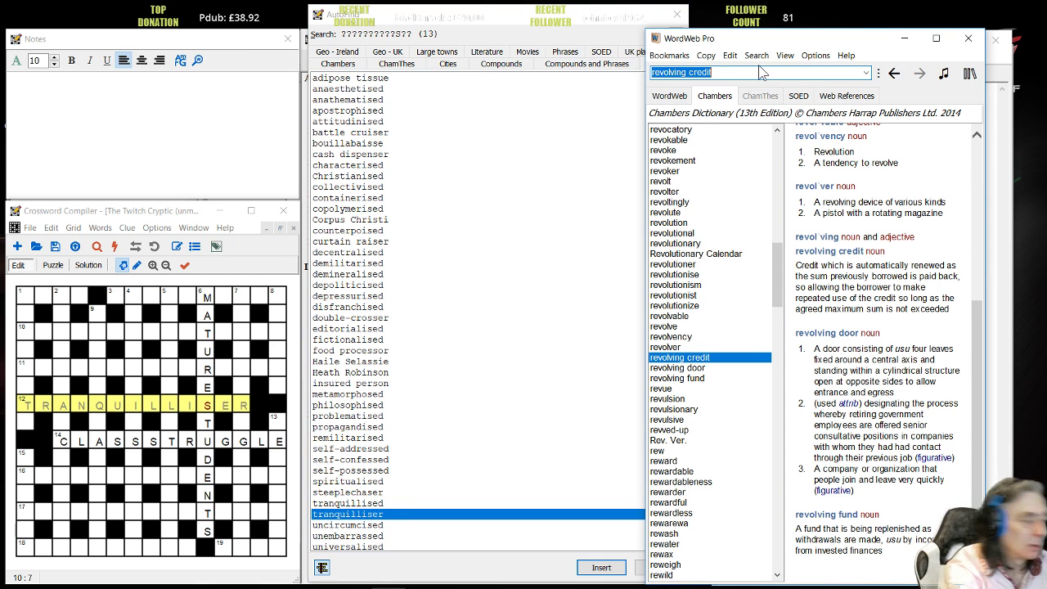
pyautogui.write('quill')
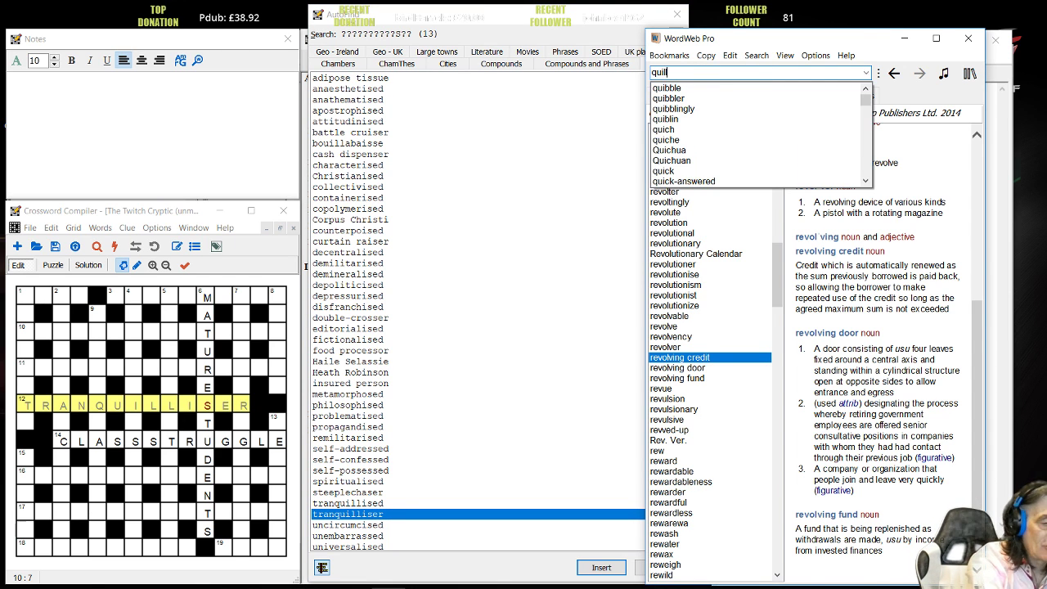
pyautogui.press('Return')
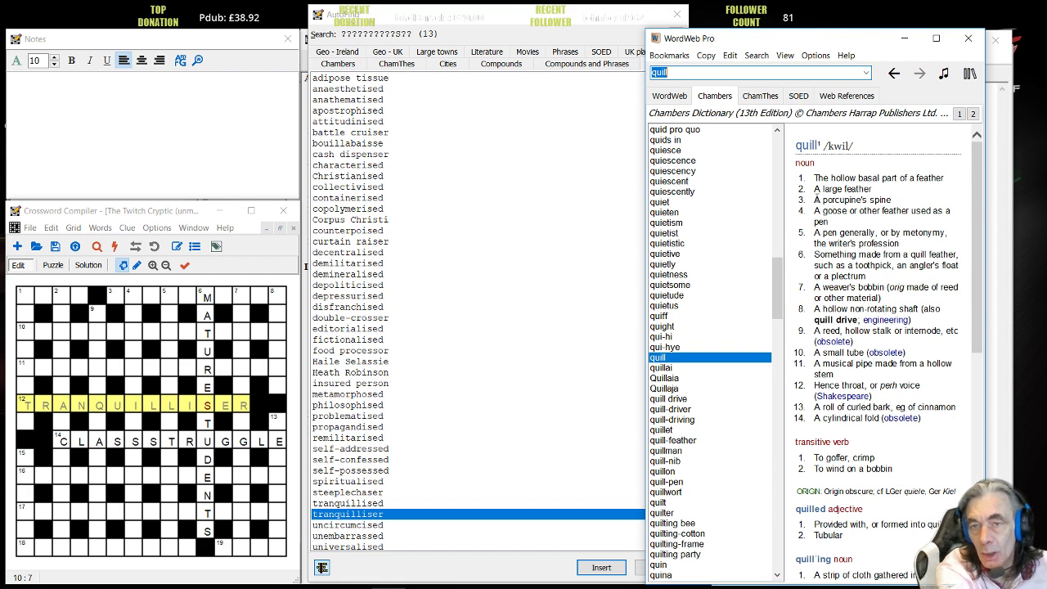
pyautogui.click(801, 98)
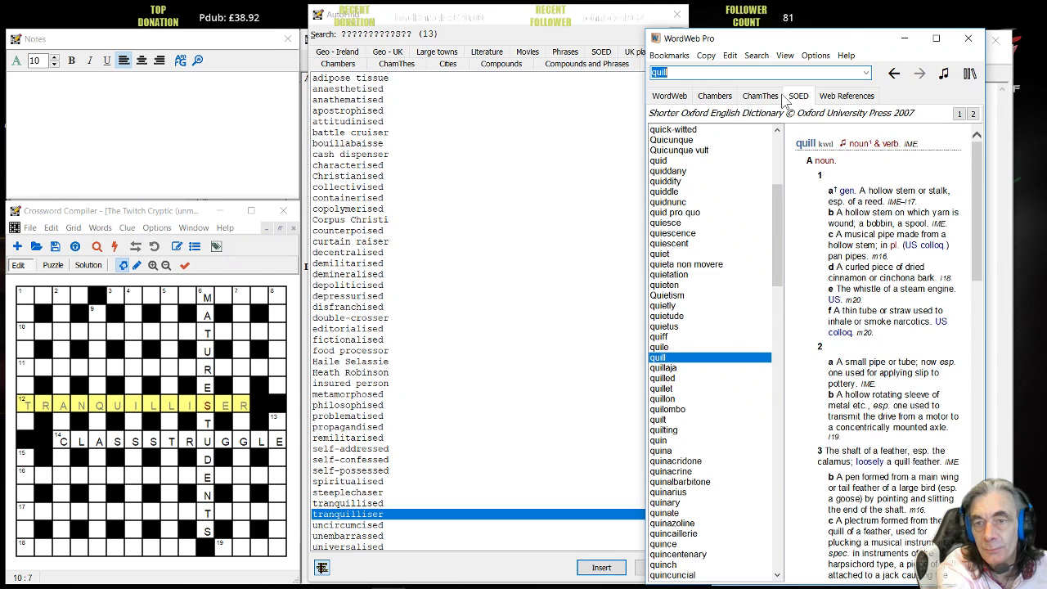
# - Examine the Chambers Thesaurus entries that list quill, from bristle and concert through to the writing instruments
pyautogui.click(757, 97)
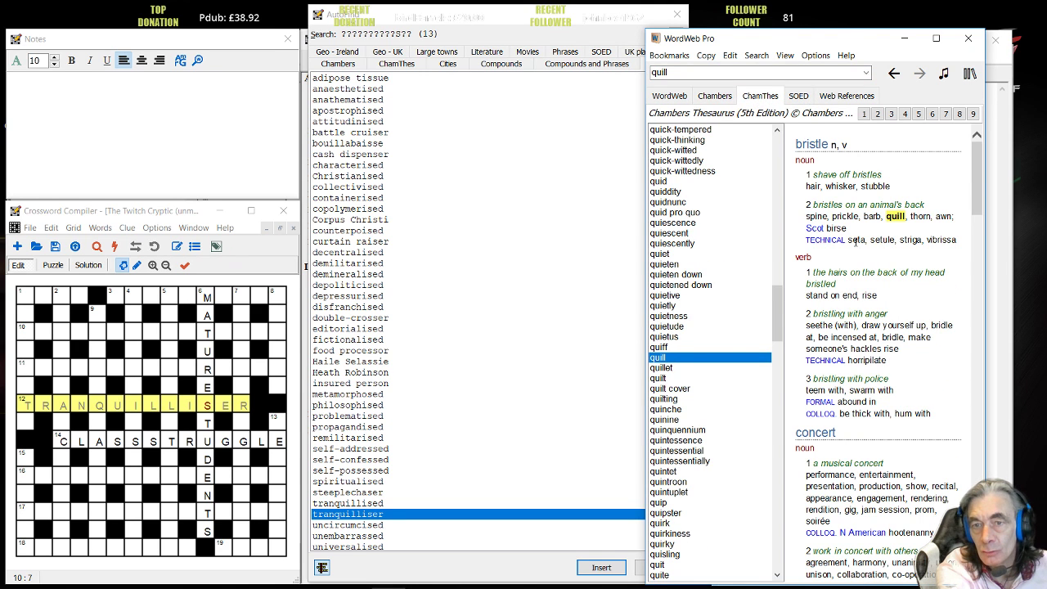
pyautogui.scroll(-2, 897, 280)
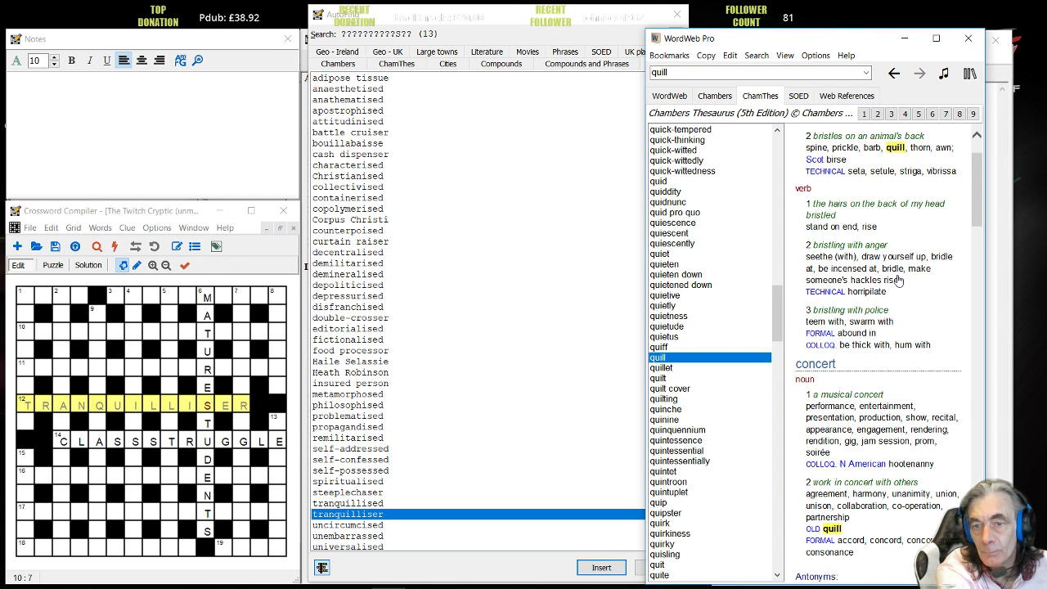
pyautogui.scroll(-2, 897, 280)
pyautogui.scroll(-6, 899, 282)
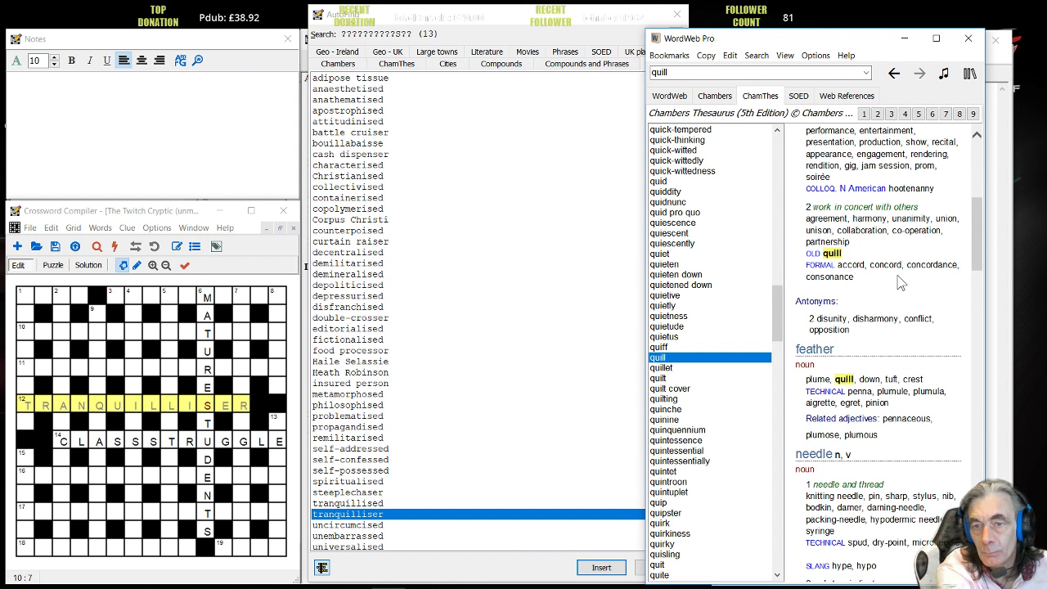
pyautogui.scroll(-6, 899, 282)
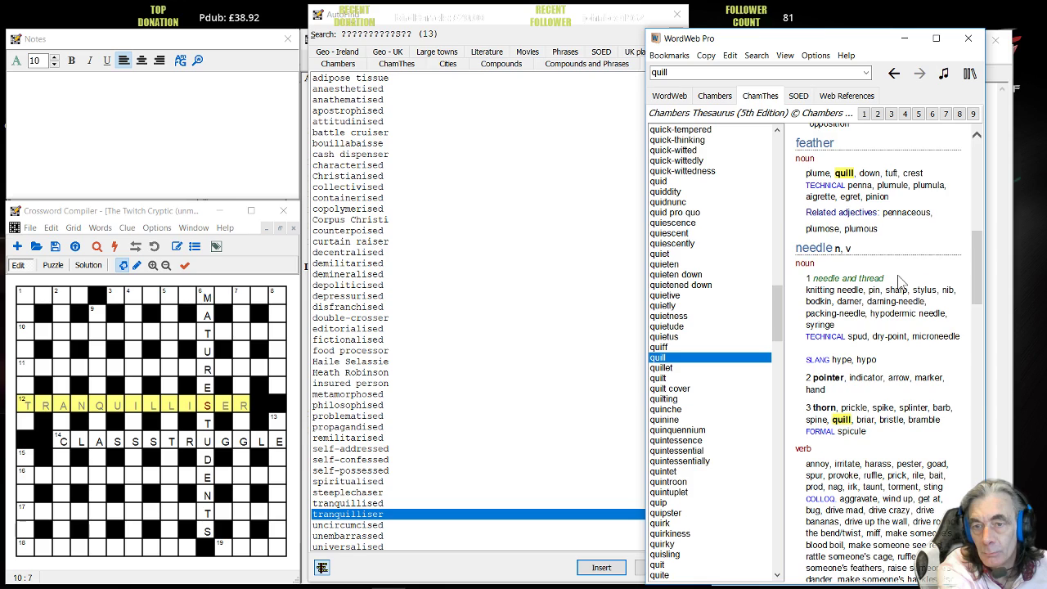
pyautogui.scroll(-6, 899, 280)
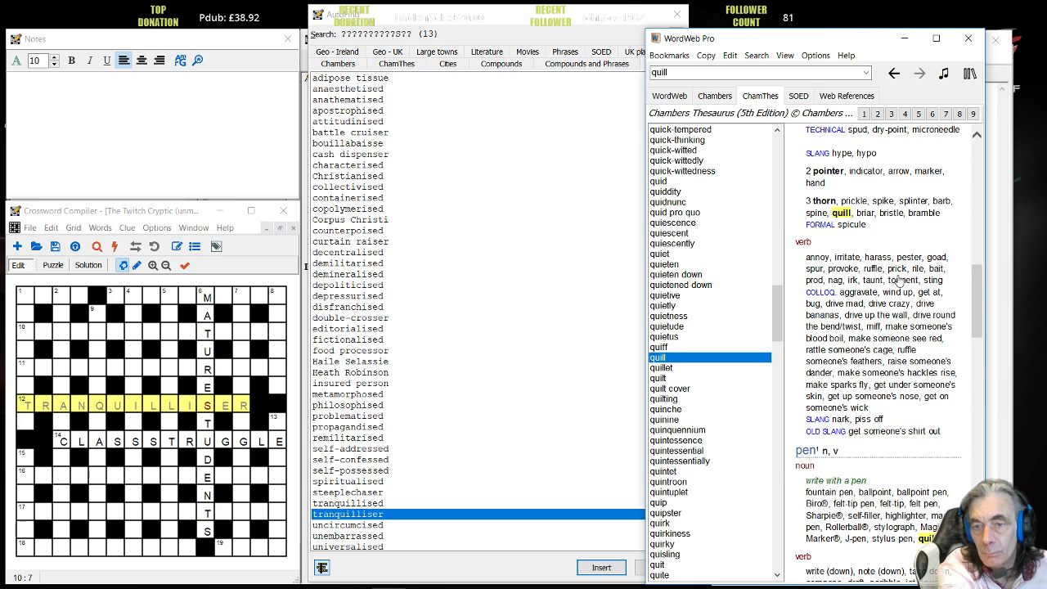
pyautogui.scroll(-12, 900, 281)
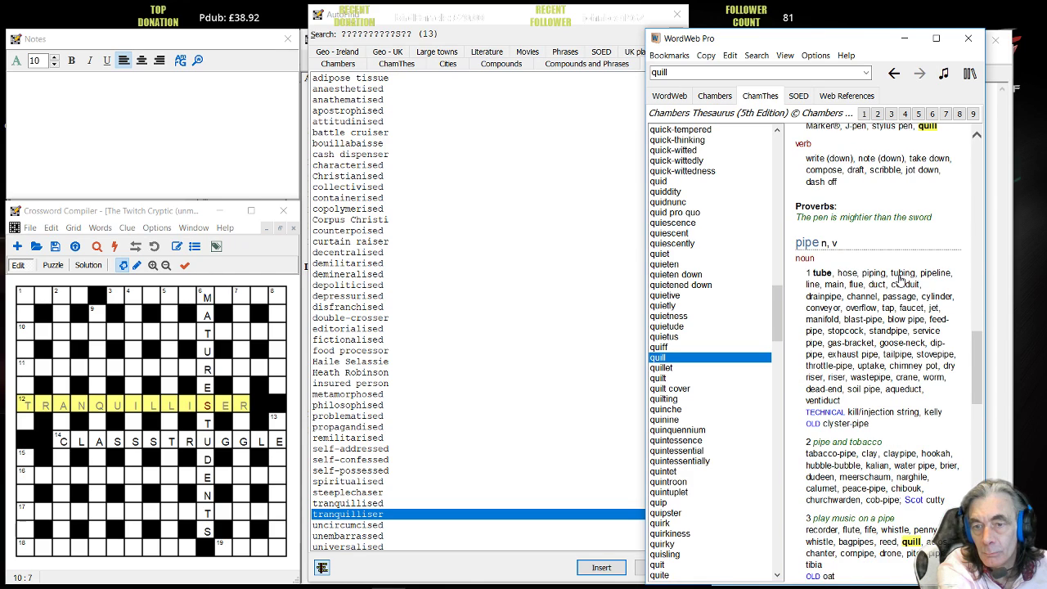
pyautogui.scroll(-12, 900, 280)
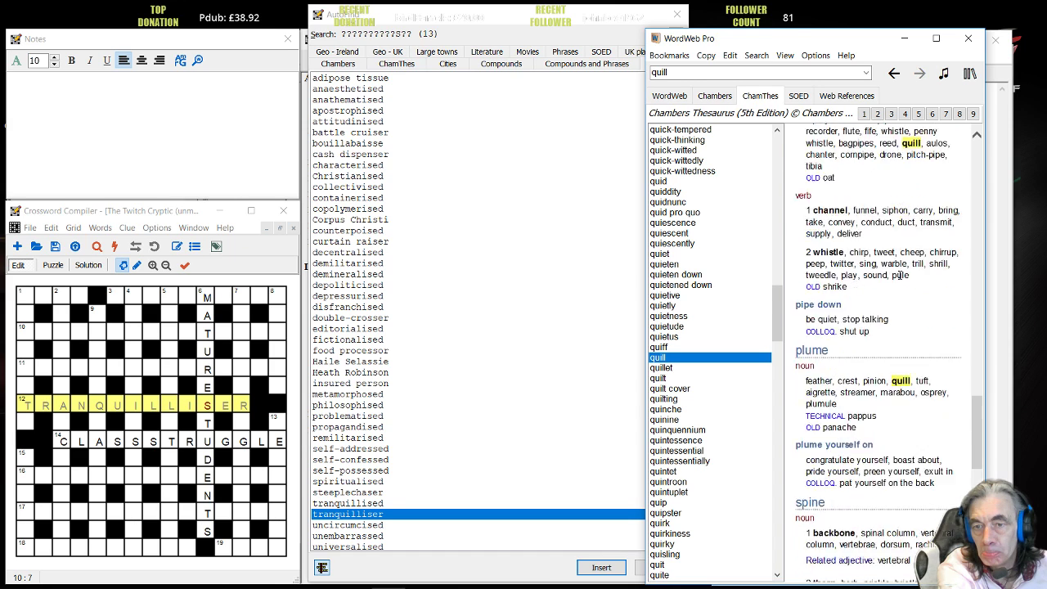
pyautogui.scroll(-9, 900, 275)
pyautogui.scroll(-9, 900, 275)
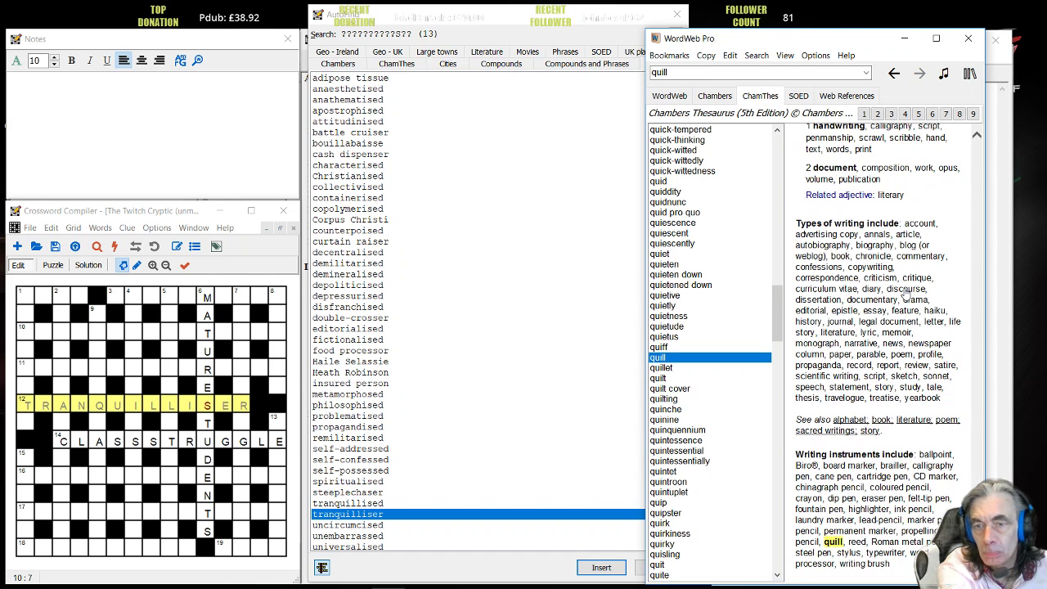
pyautogui.scroll(20, 883, 365)
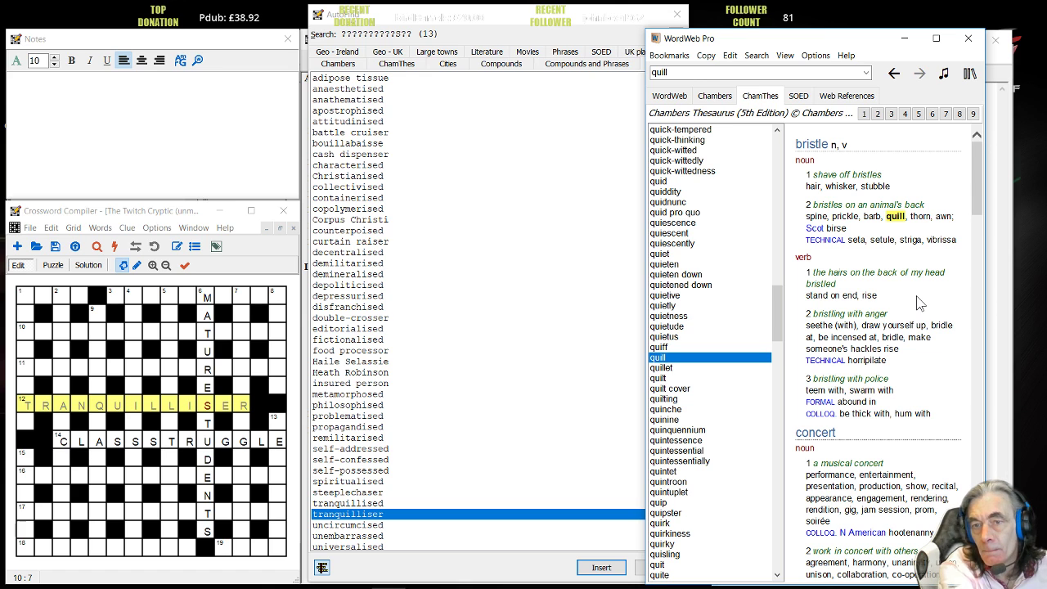
pyautogui.scroll(-3, 918, 302)
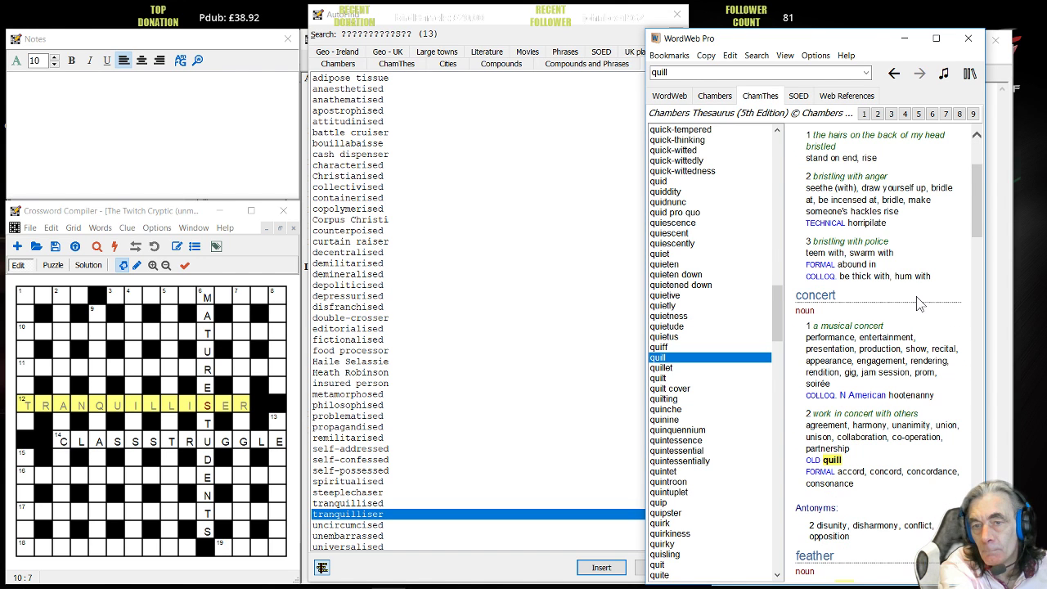
# - Compare quill's Chambers definitions with its WordWeb definitions, synonyms, Type of and Part of lists, and its thesaurus entries
pyautogui.click(715, 95)
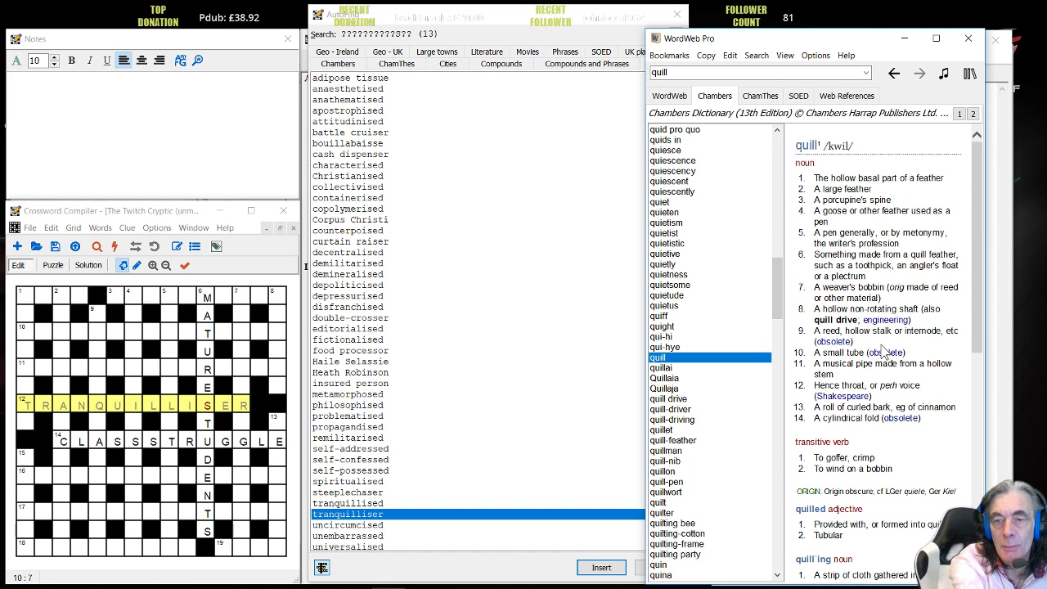
pyautogui.click(667, 97)
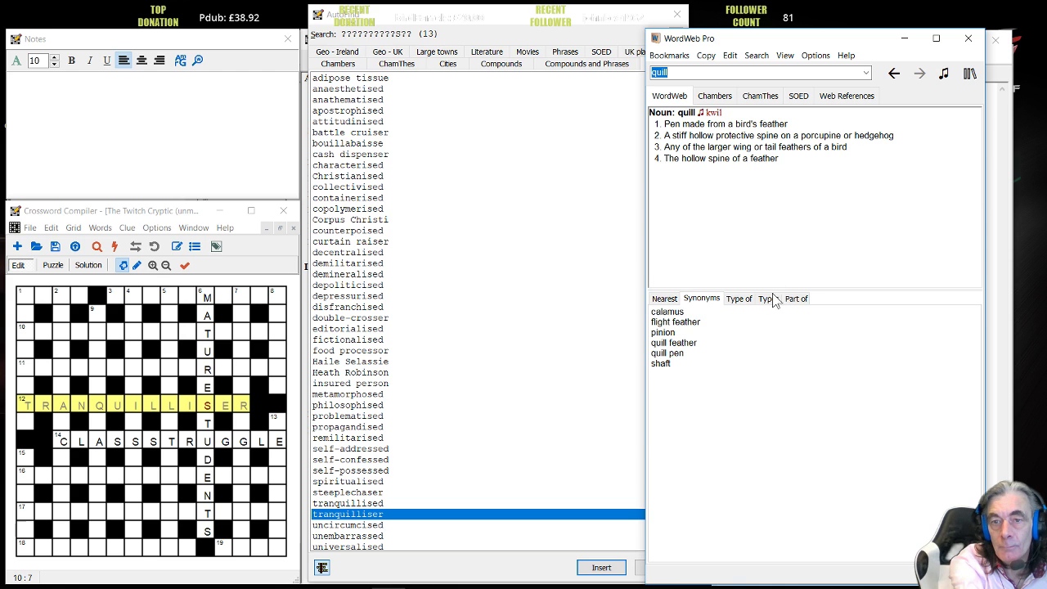
pyautogui.click(745, 300)
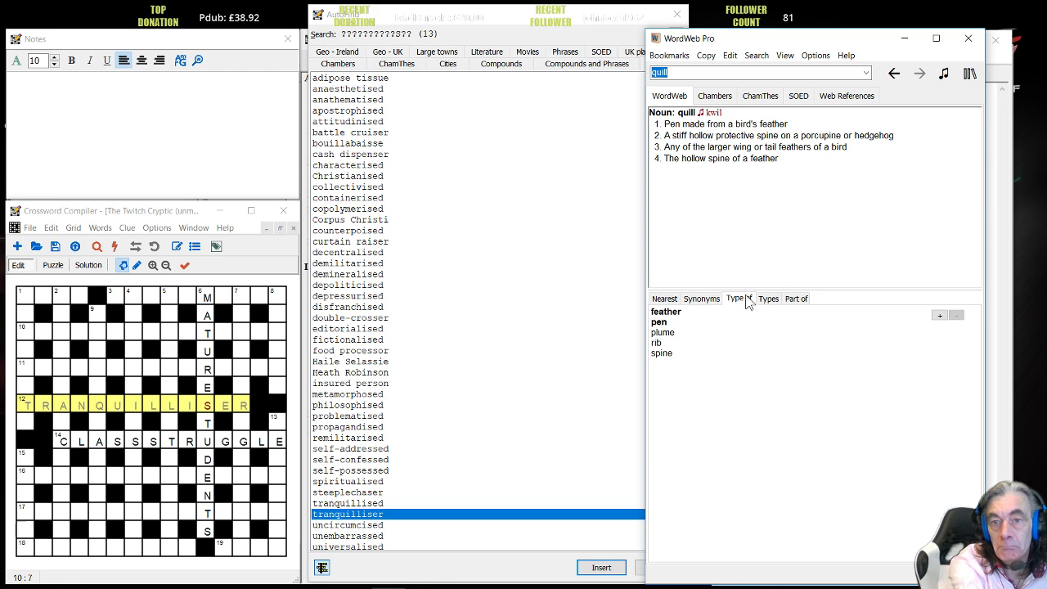
pyautogui.click(795, 301)
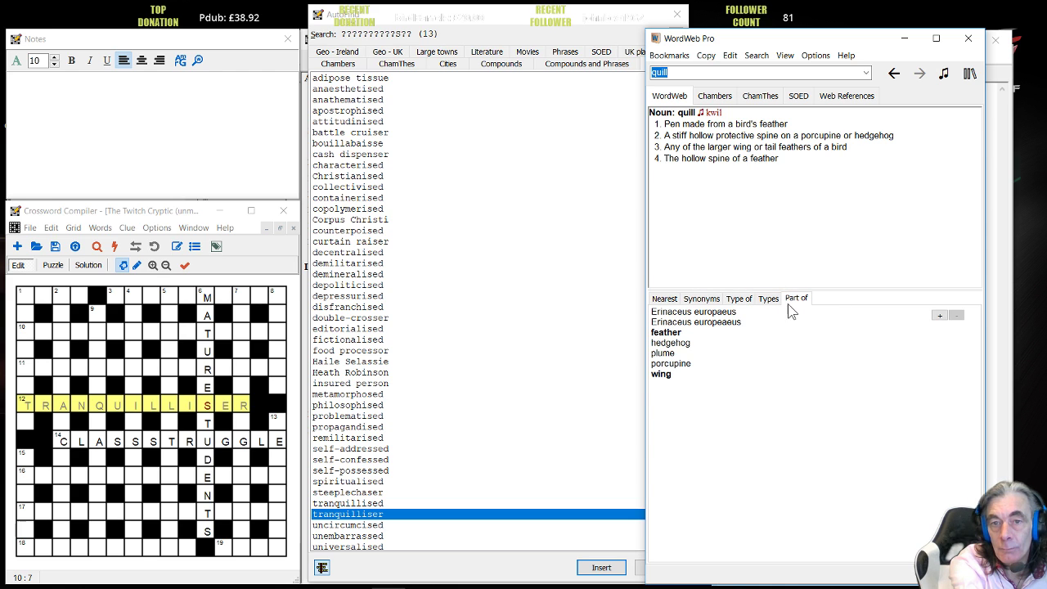
pyautogui.click(706, 300)
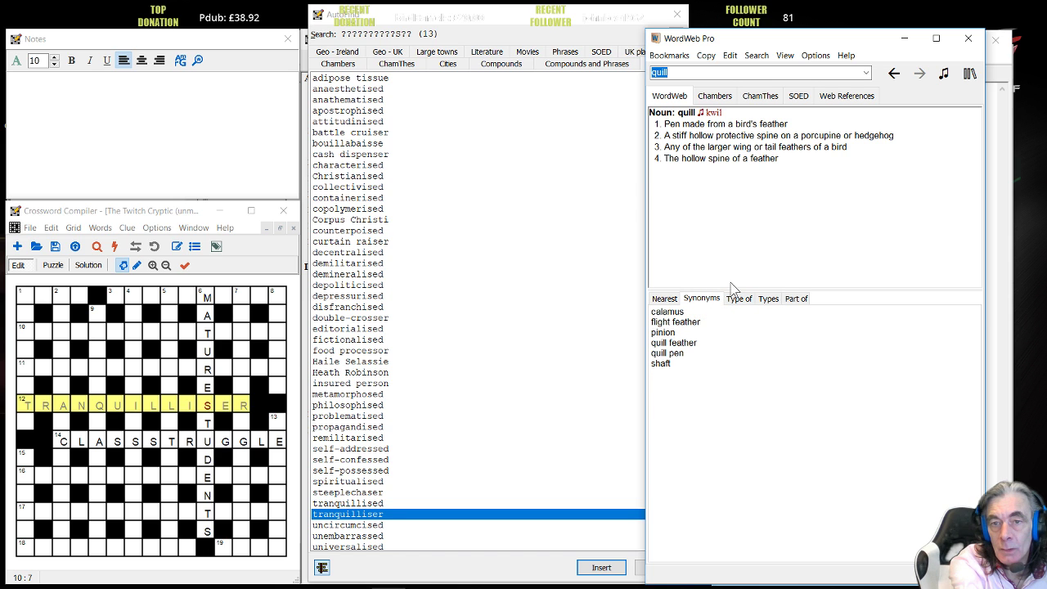
pyautogui.click(720, 96)
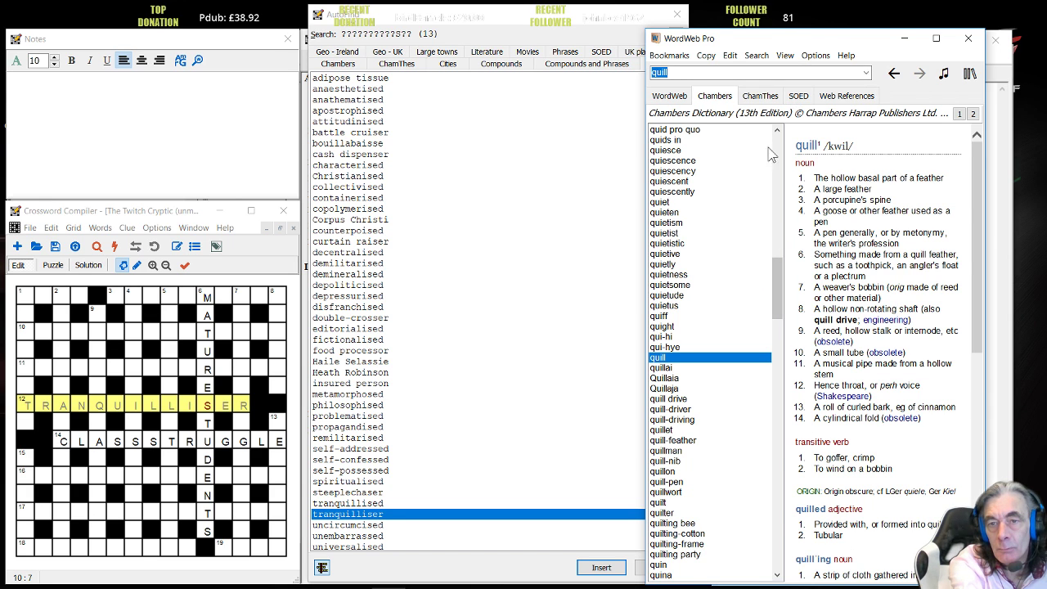
pyautogui.click(760, 97)
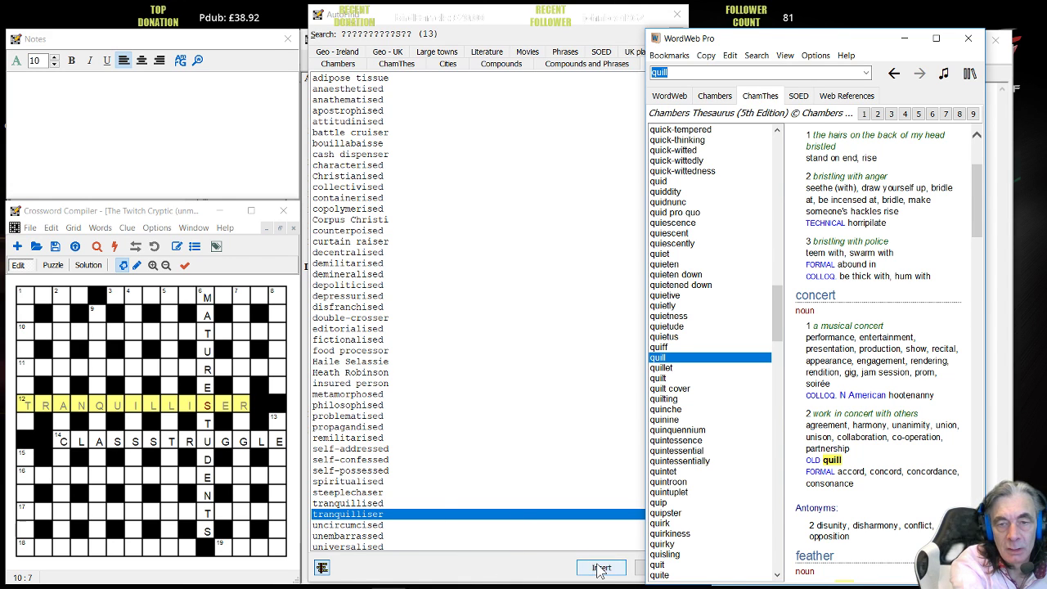
# - Cancel the AutoFind search for 12 Across without inserting a word and write TRANQUILLISER in the notes
pyautogui.click(516, 570)
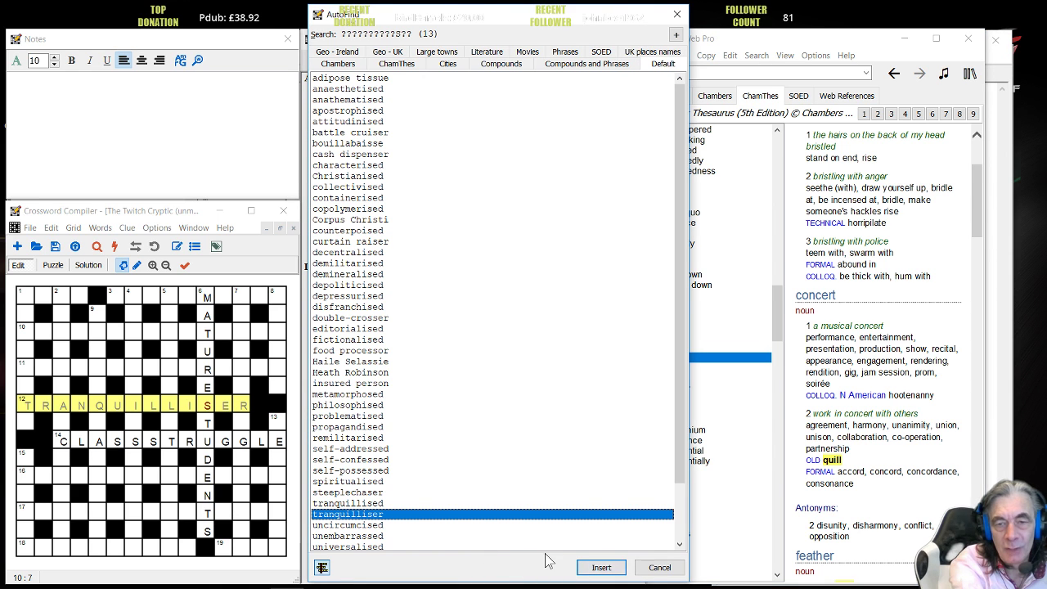
pyautogui.click(659, 568)
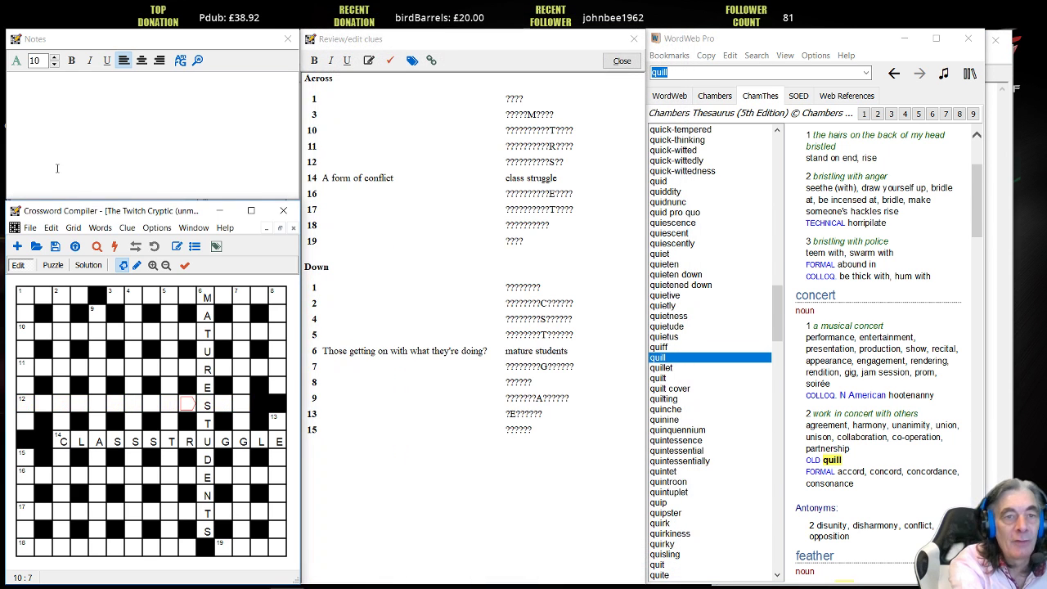
pyautogui.click(69, 128)
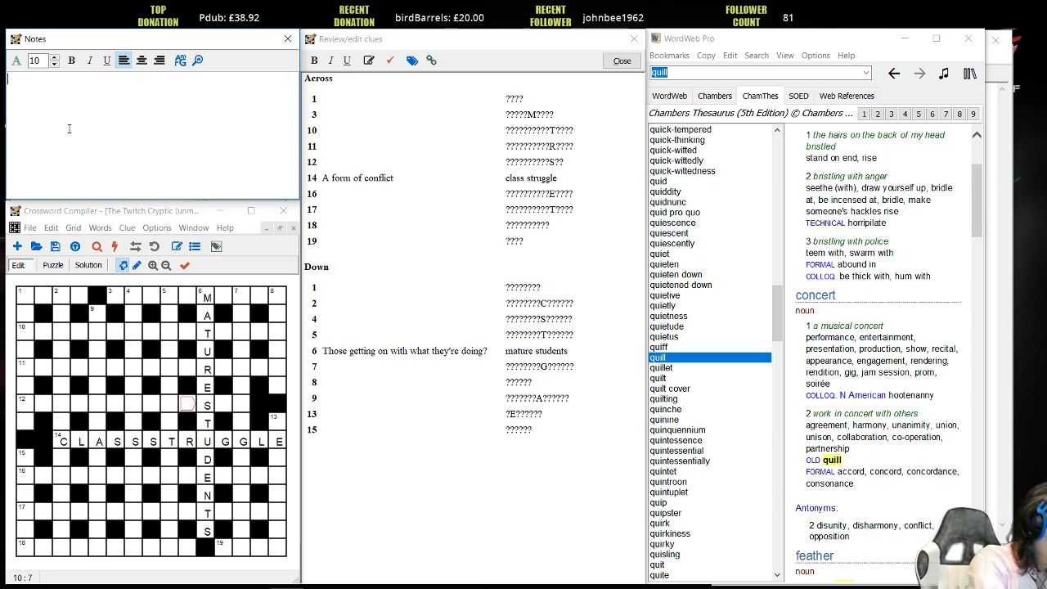
pyautogui.write('TRAN')
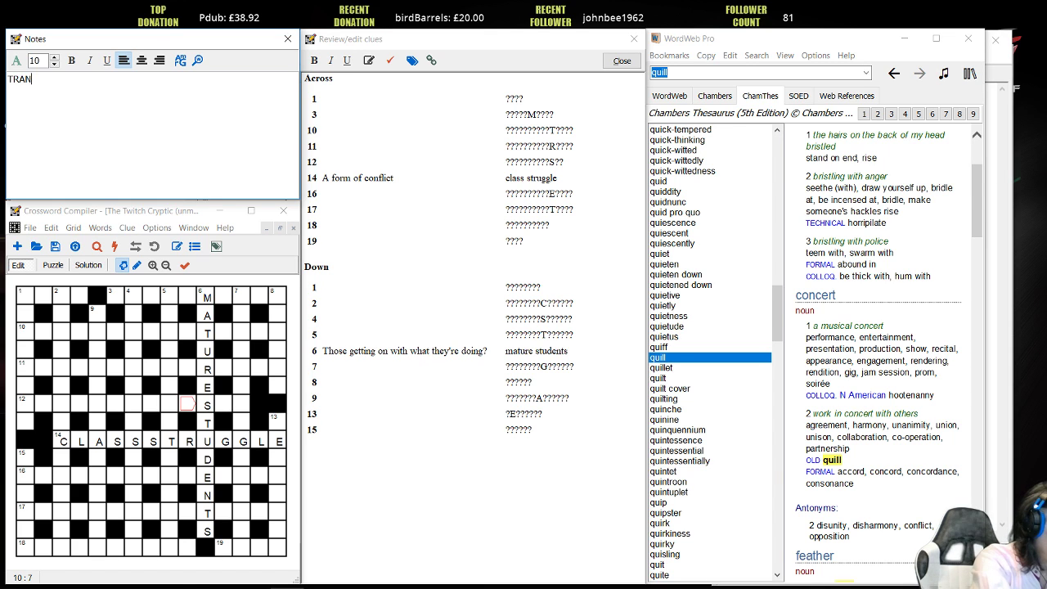
pyautogui.write('QUILLISER')
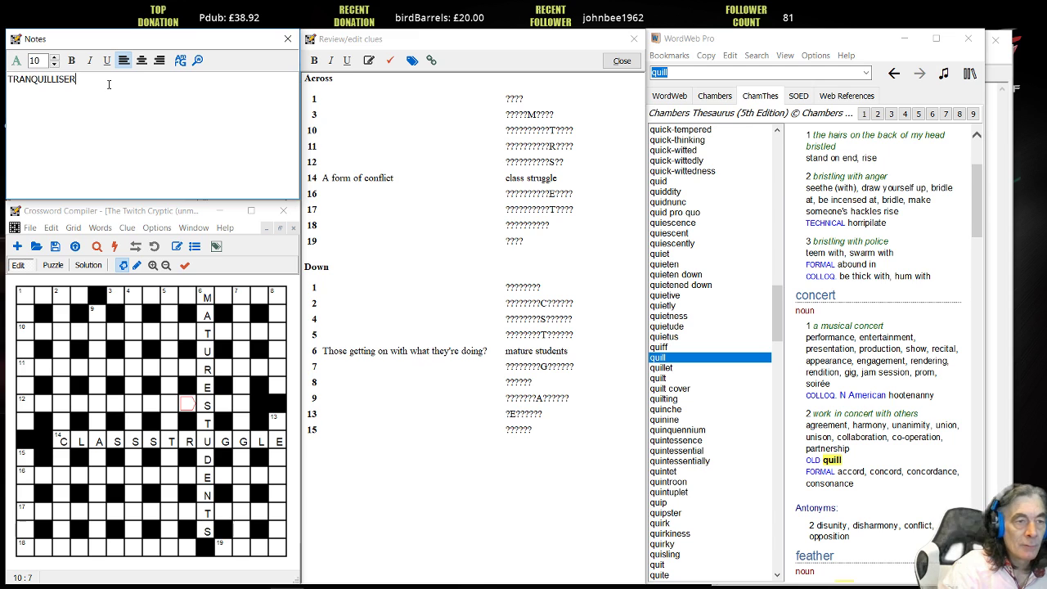
pyautogui.press('BackSpace')
pyautogui.press('BackSpace')
pyautogui.press('BackSpace')
pyautogui.press('BackSpace')
pyautogui.press('BackSpace')
pyautogui.press('BackSpace')
pyautogui.press('BackSpace')
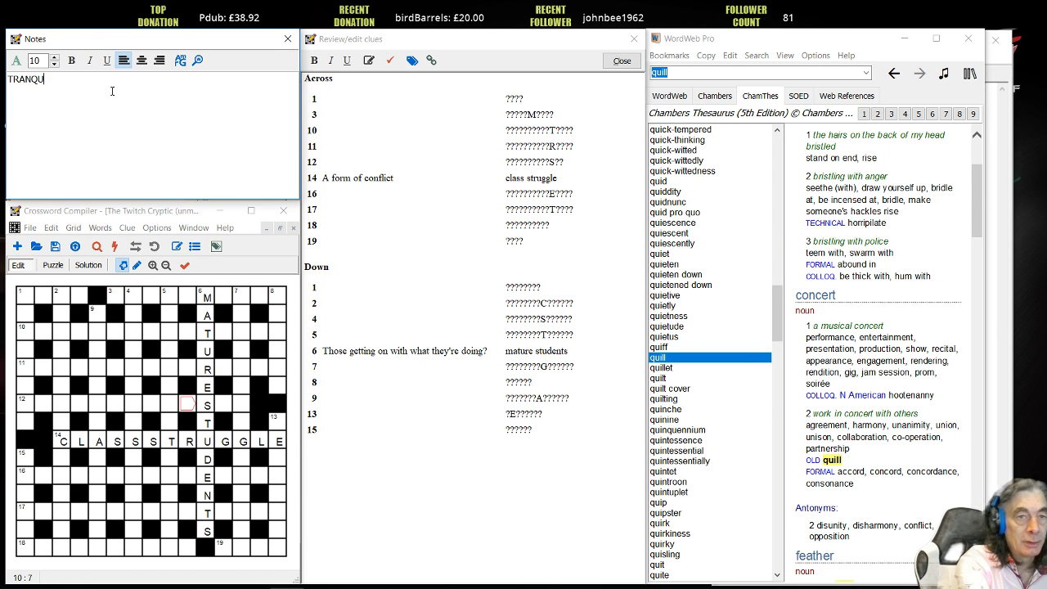
pyautogui.write('ILL')
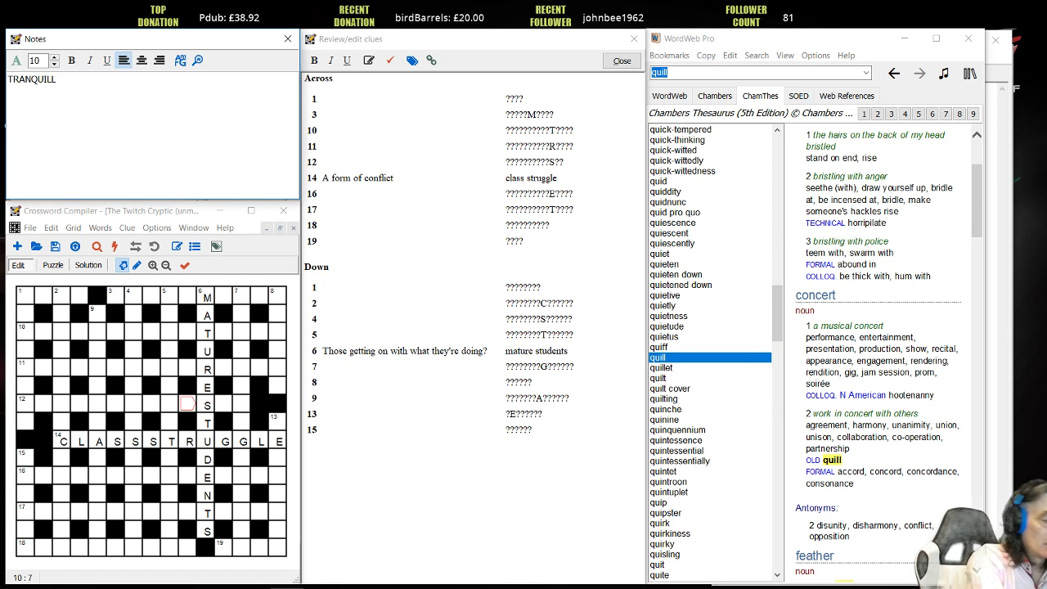
pyautogui.write('ISER')
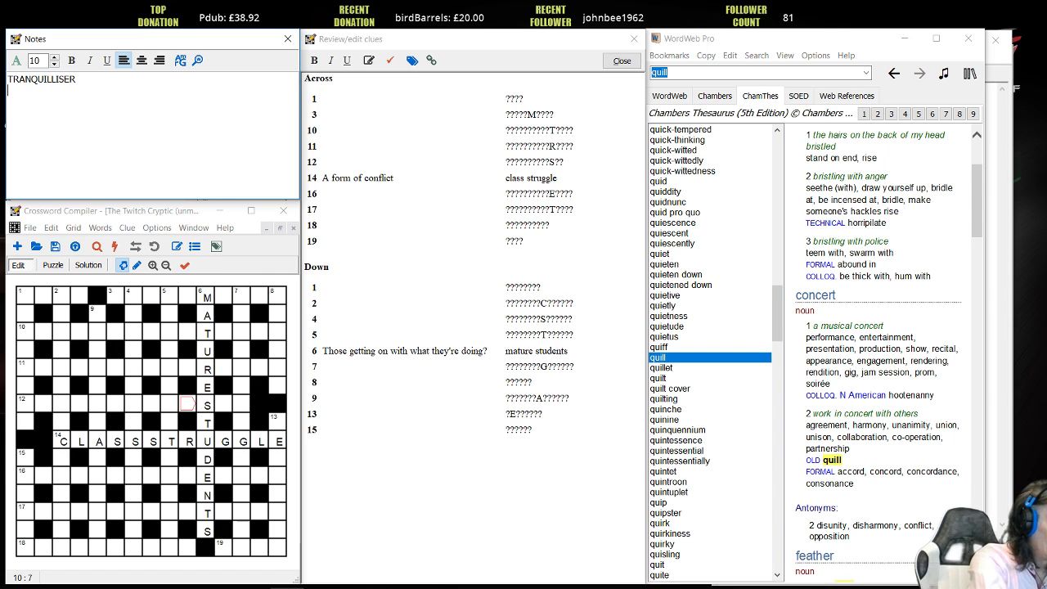
# - Add QUILL and RESTRAIN in capitals on separate lines below TRANQUILLISER in the notes
pyautogui.press('Return')
pyautogui.write('quill')
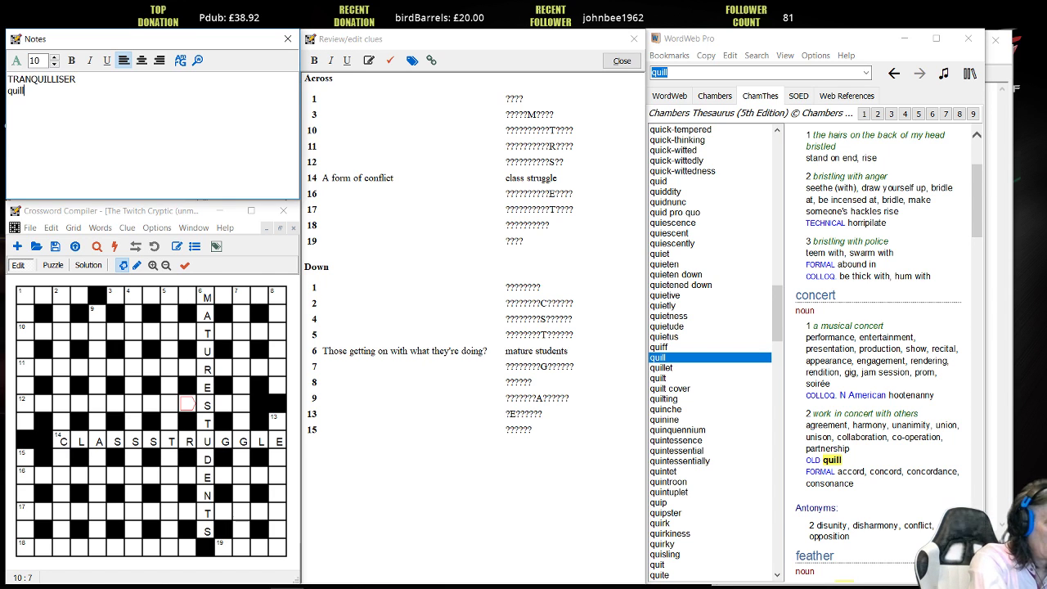
pyautogui.press('BackSpace')
pyautogui.press('BackSpace')
pyautogui.press('BackSpace')
pyautogui.press('BackSpace')
pyautogui.press('BackSpace')
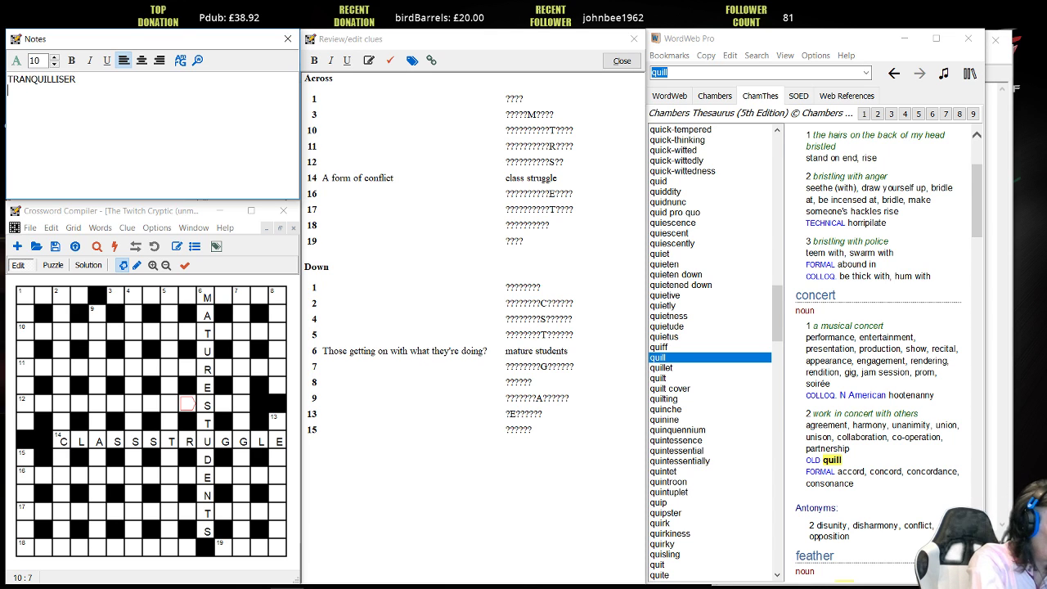
pyautogui.write('QUI')
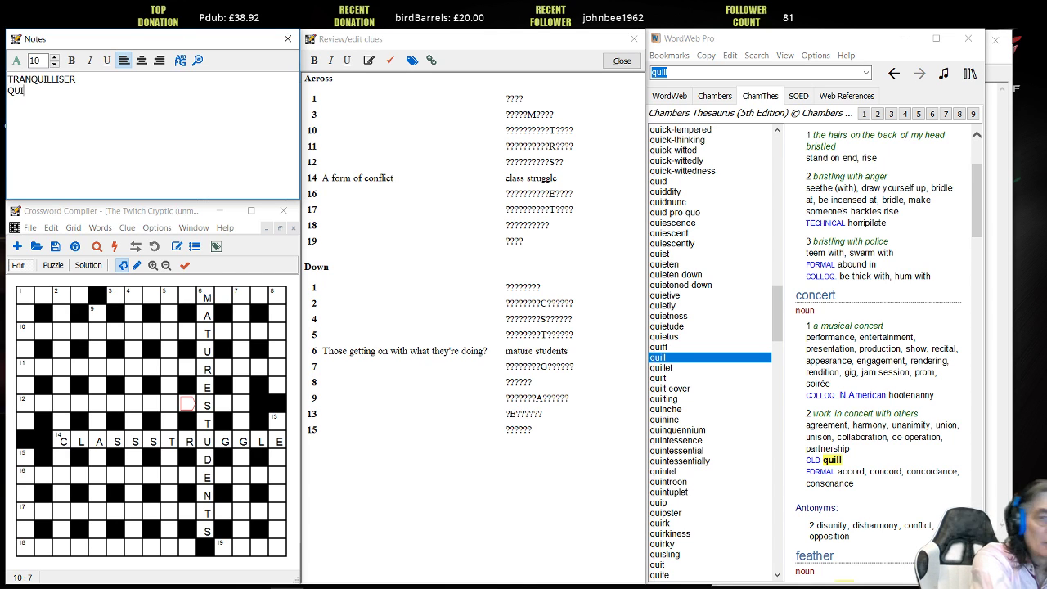
pyautogui.write('LL ')
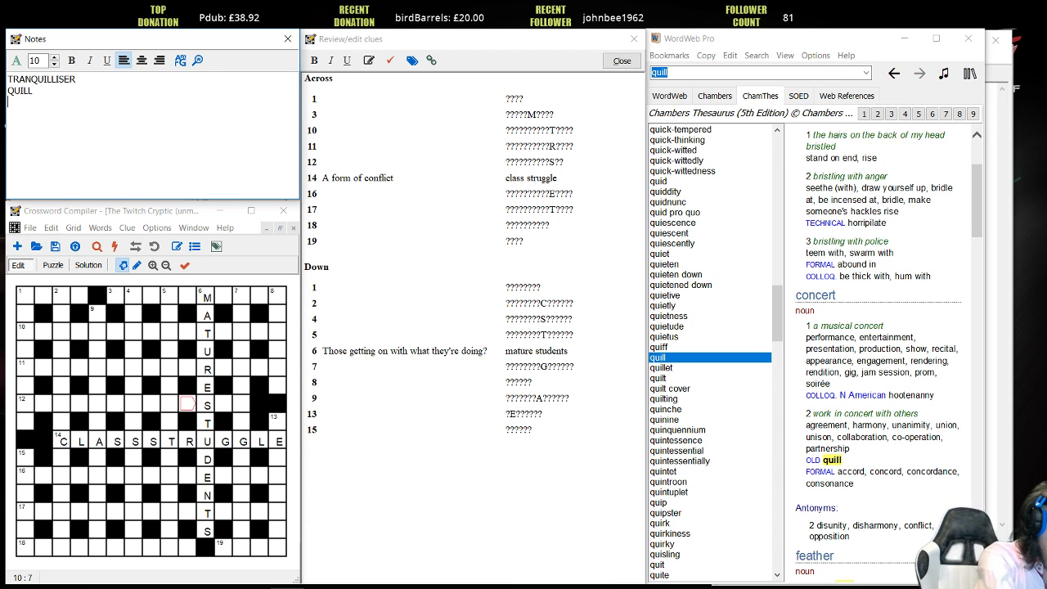
pyautogui.write('RESTRAIN')
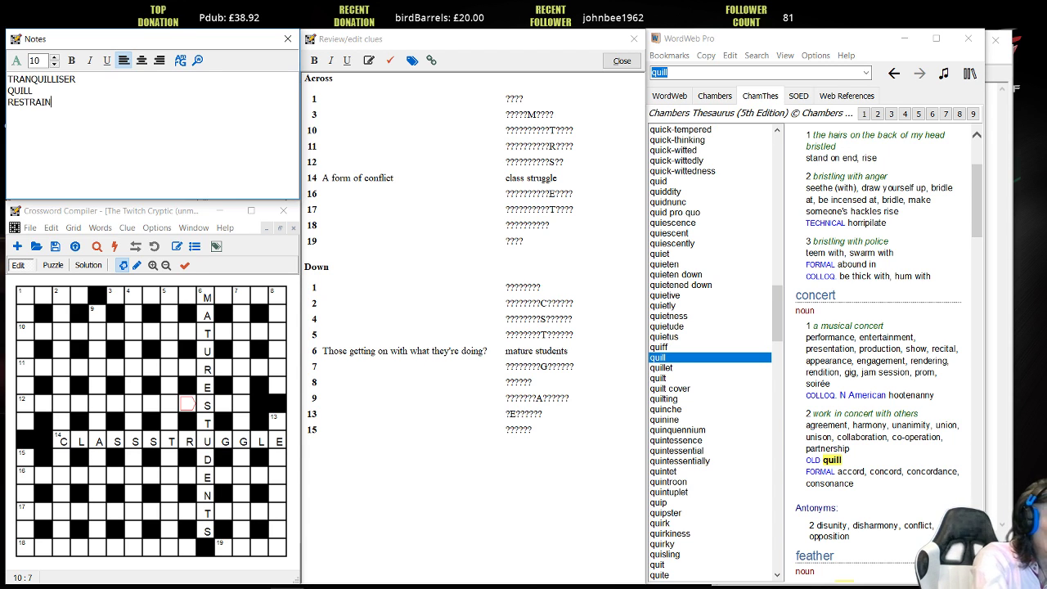
# - Add an asterisk to RESTRAIN in the notes and write IN ARREST* on the line below
pyautogui.write('*')
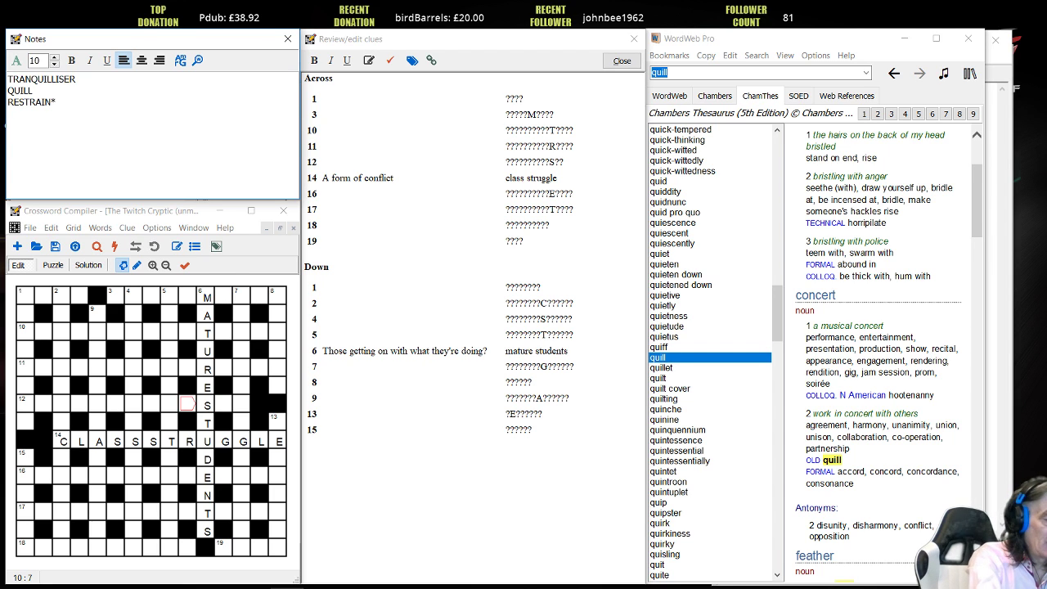
pyautogui.press('Return')
pyautogui.write('IN ')
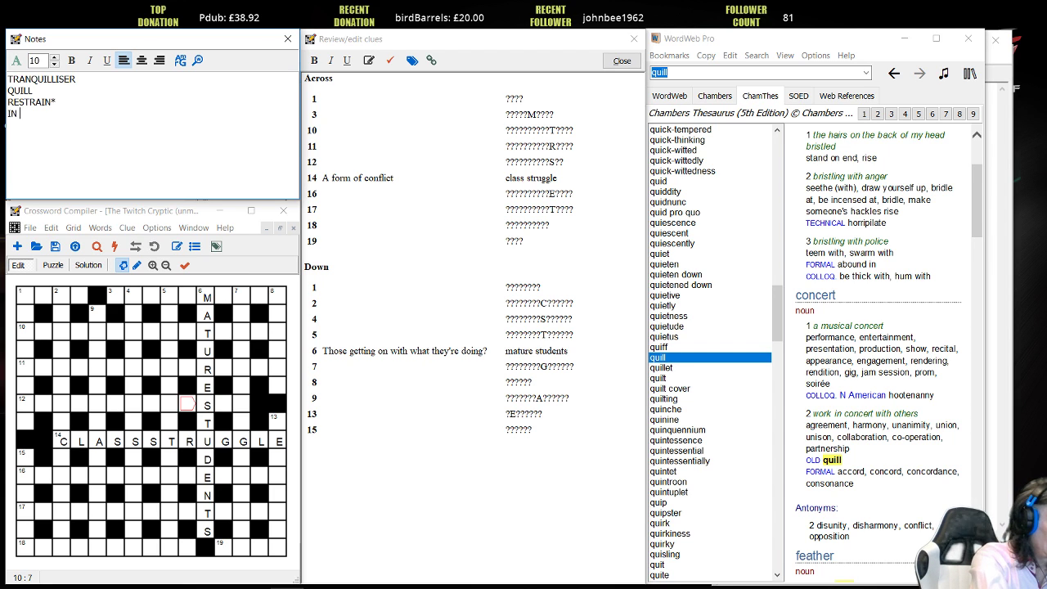
pyautogui.write('ARREST')
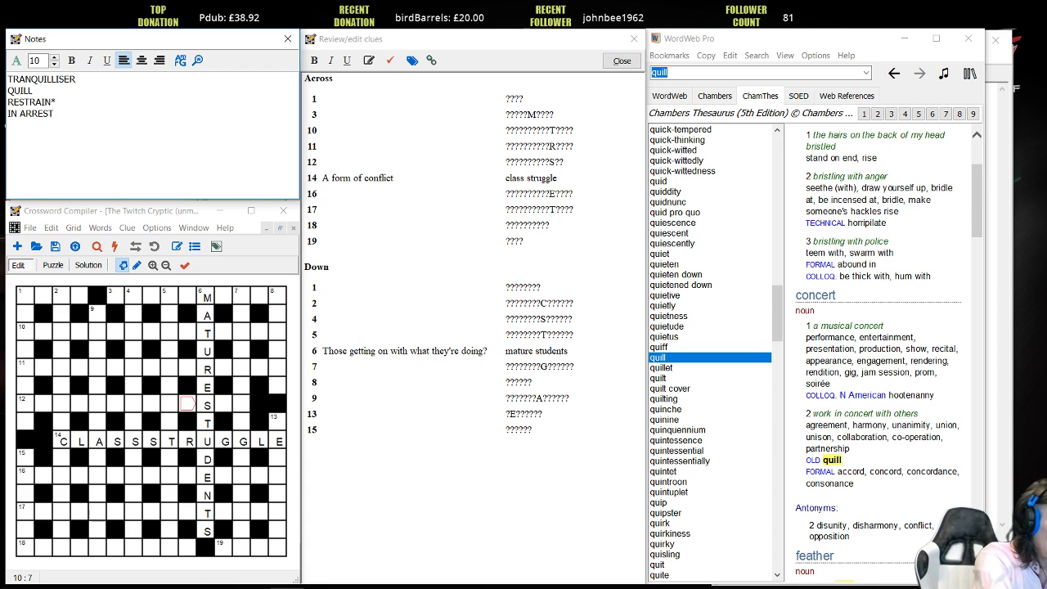
pyautogui.write('*')
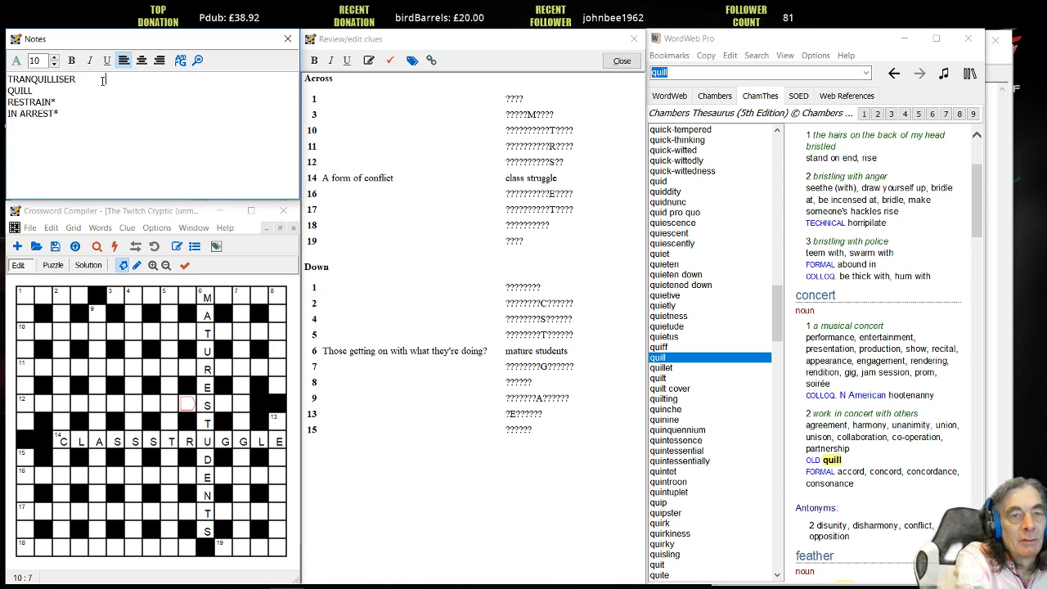
# - Write "drug /" beside TRANQUILLISER in the notes
pyautogui.click(104, 79)
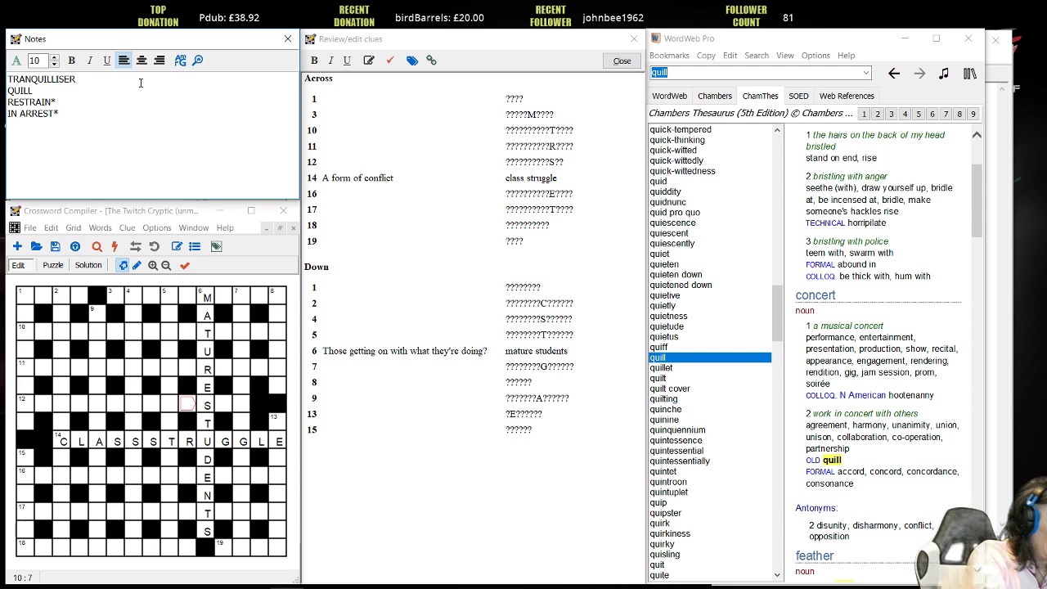
pyautogui.write('dr')
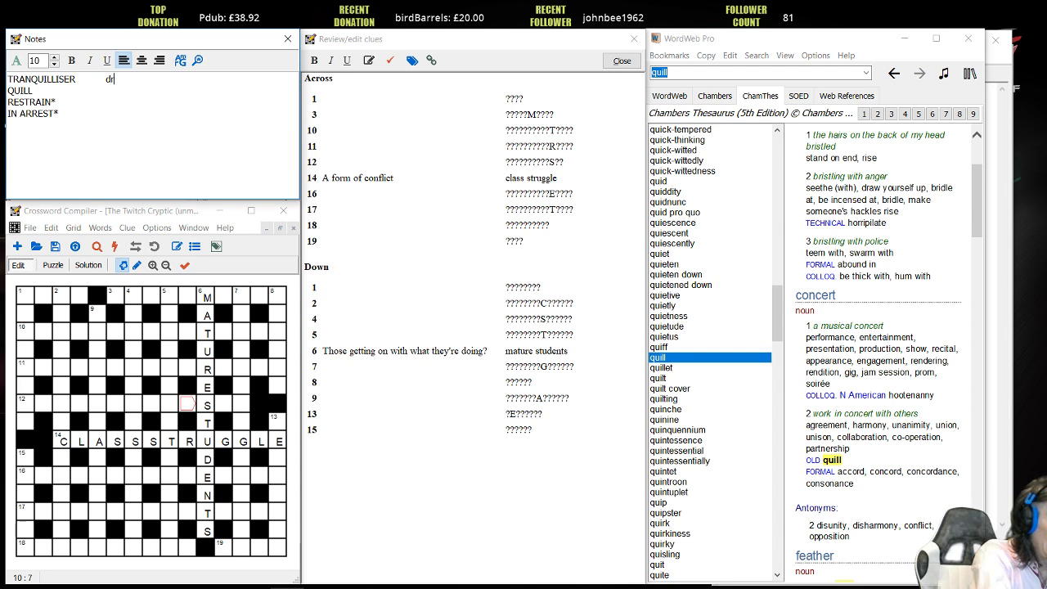
pyautogui.press('BackSpace')
pyautogui.press('BackSpace')
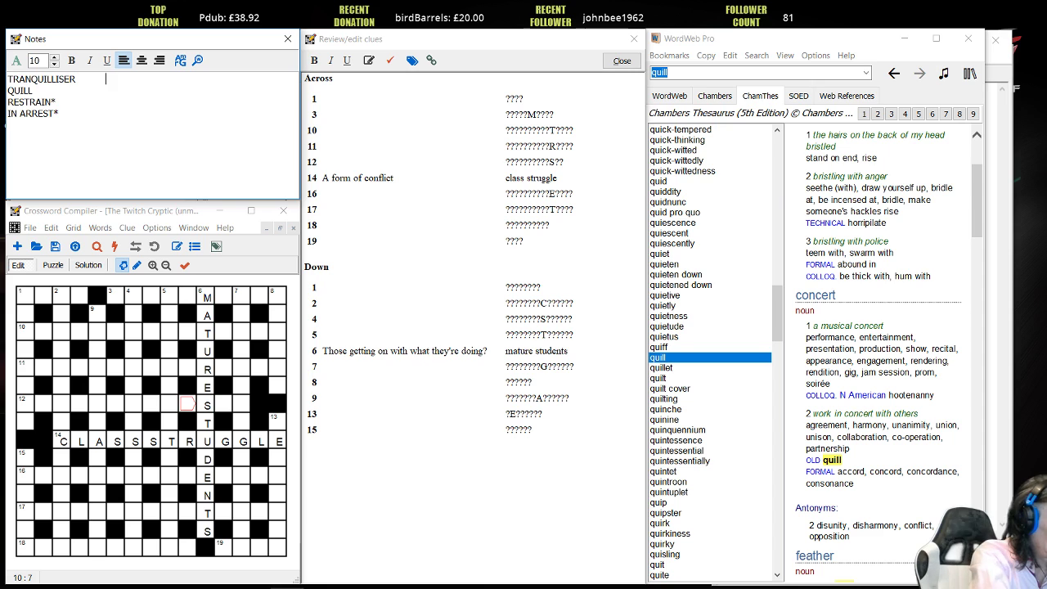
pyautogui.write('drug /')
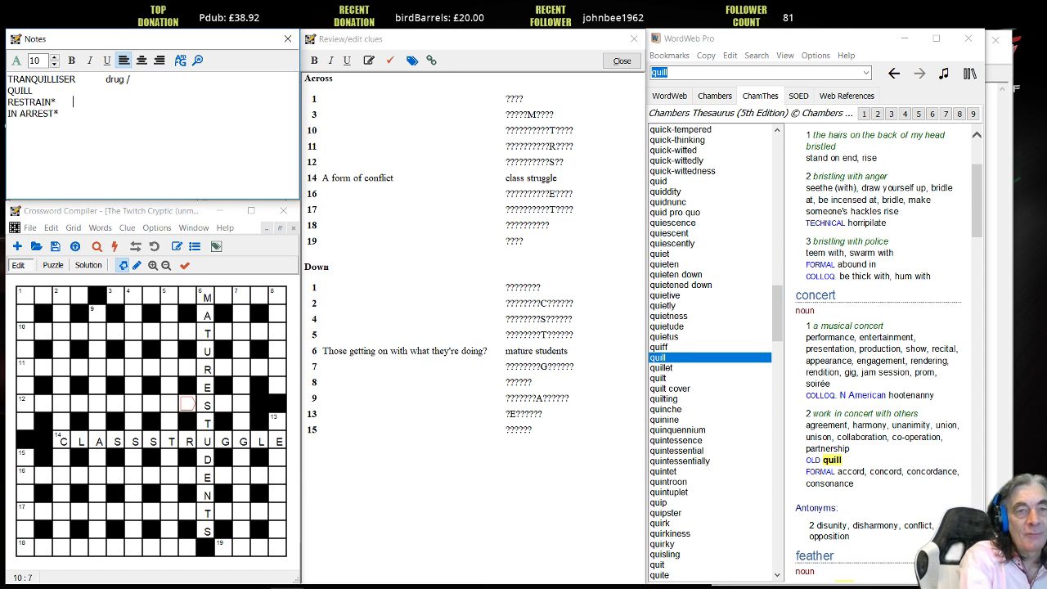
# - Write "restrain criminal /" beside RESTRAIN* in the notes
pyautogui.click(59, 102)
pyautogui.write('res')
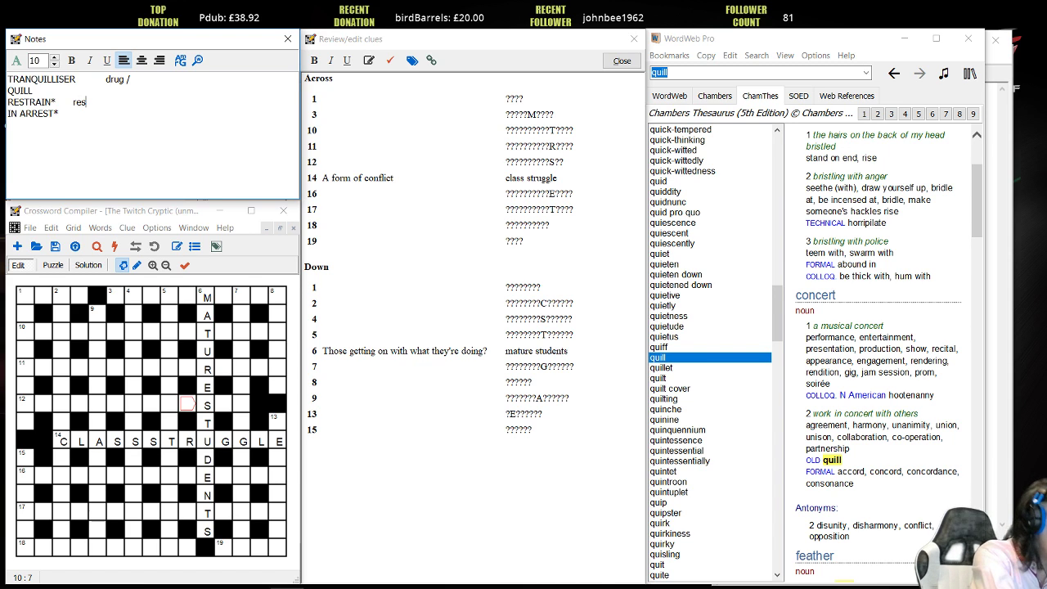
pyautogui.write('trainer')
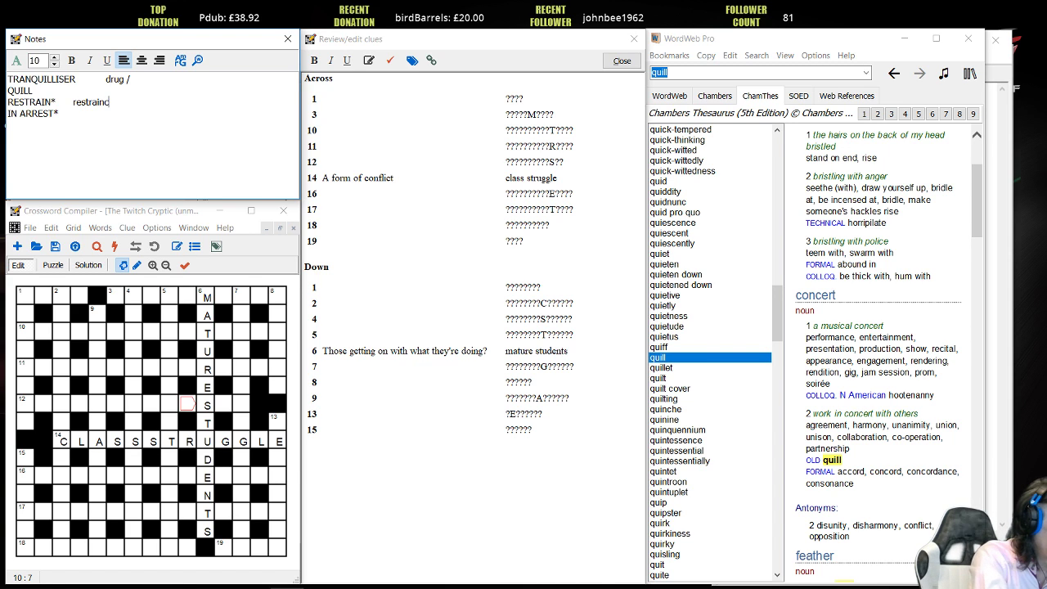
pyautogui.write('iminasl')
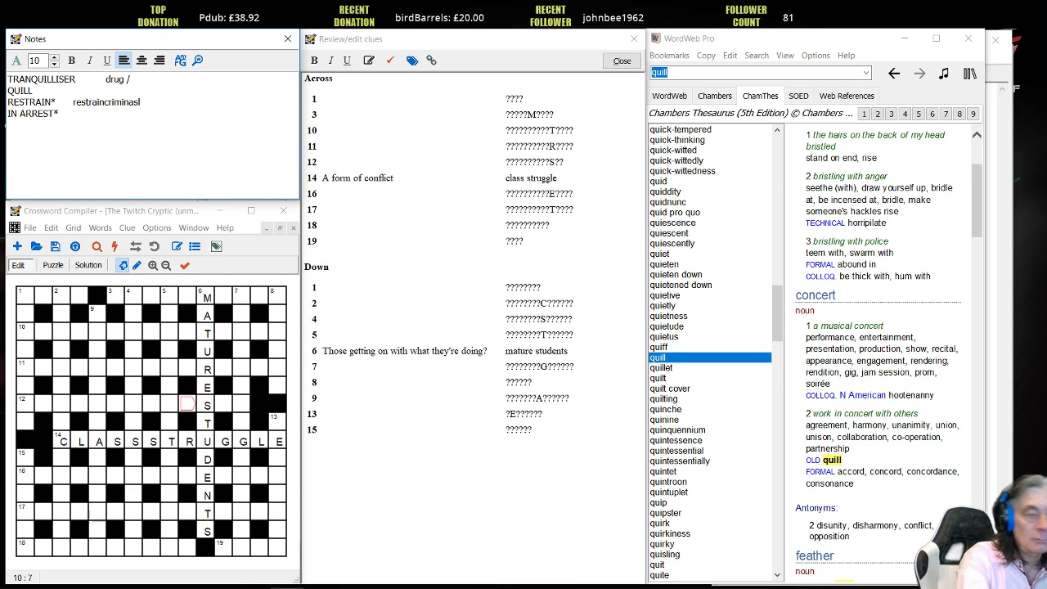
pyautogui.press('BackSpace')
pyautogui.press('BackSpace')
pyautogui.write('l')
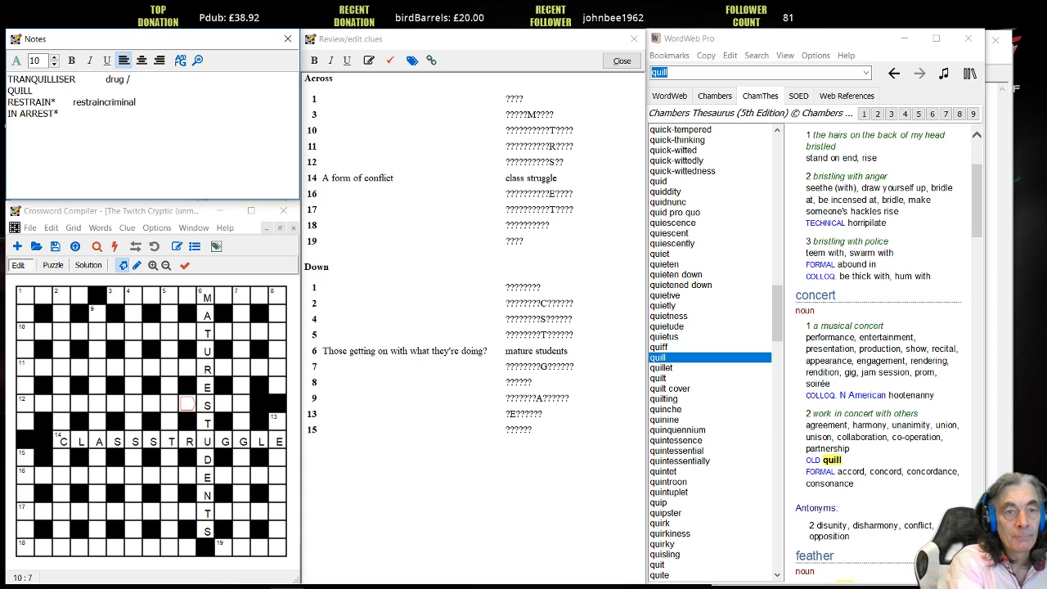
pyautogui.click(164, 98)
pyautogui.write('/')
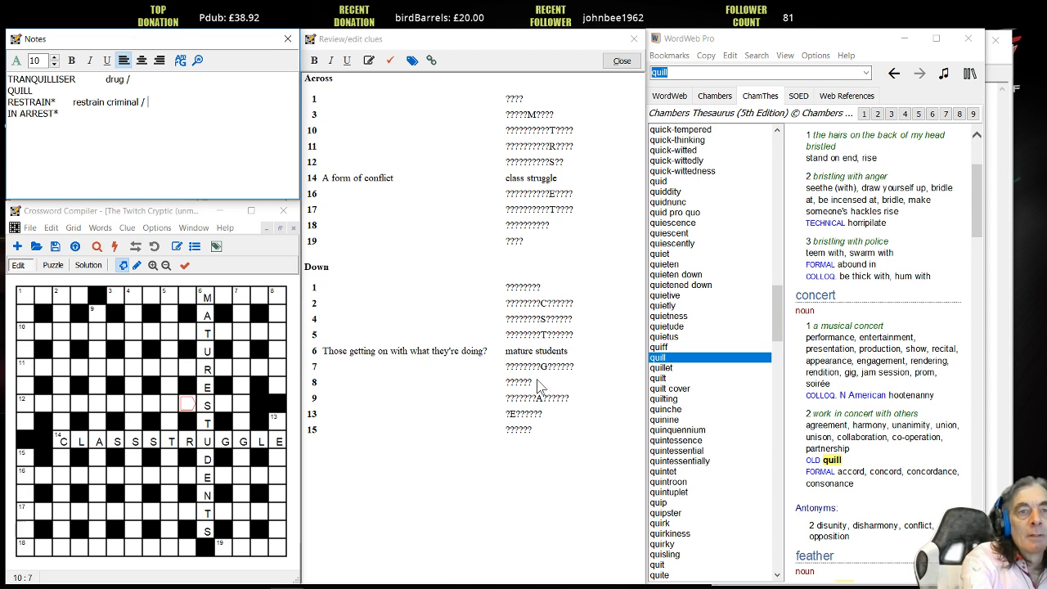
# - Draft the clue "In arrest, criminal hides/swallows QUILL for drug" on a new line below IN ARREST* in the notes
pyautogui.click(139, 121)
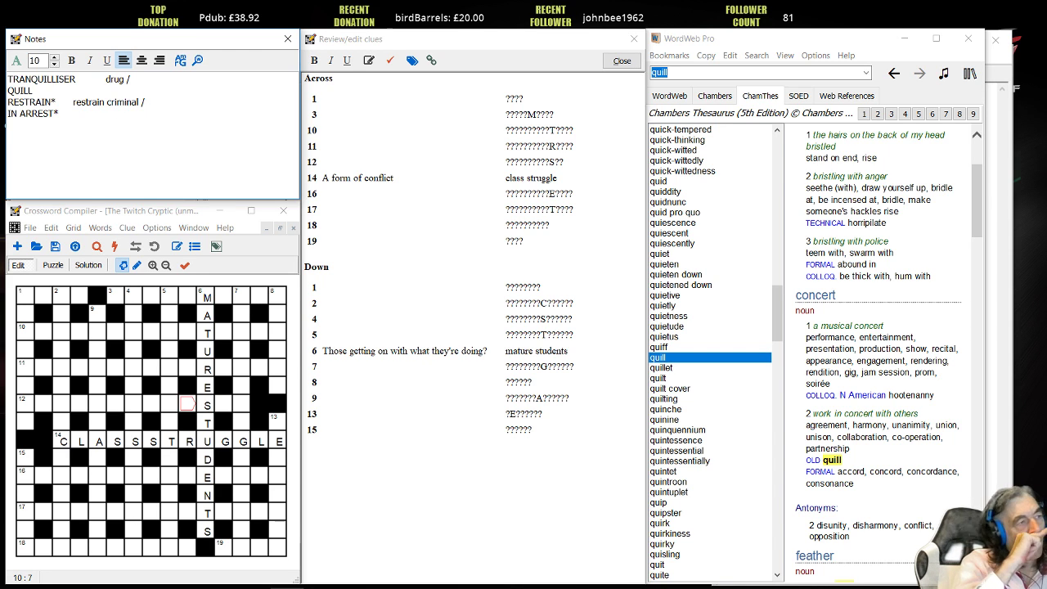
pyautogui.press('Return')
pyautogui.write('In ')
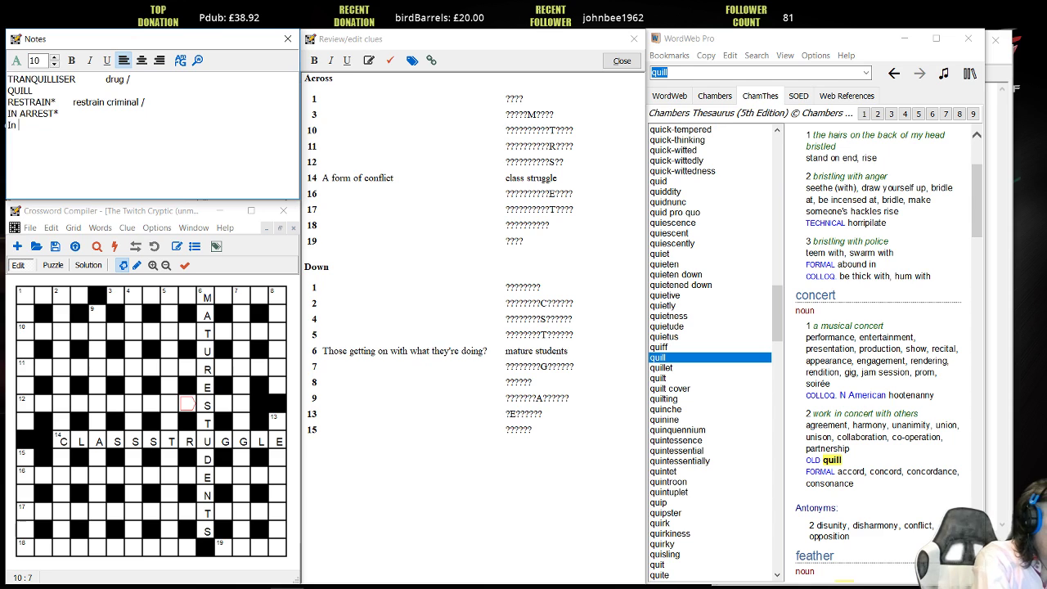
pyautogui.write('arrest')
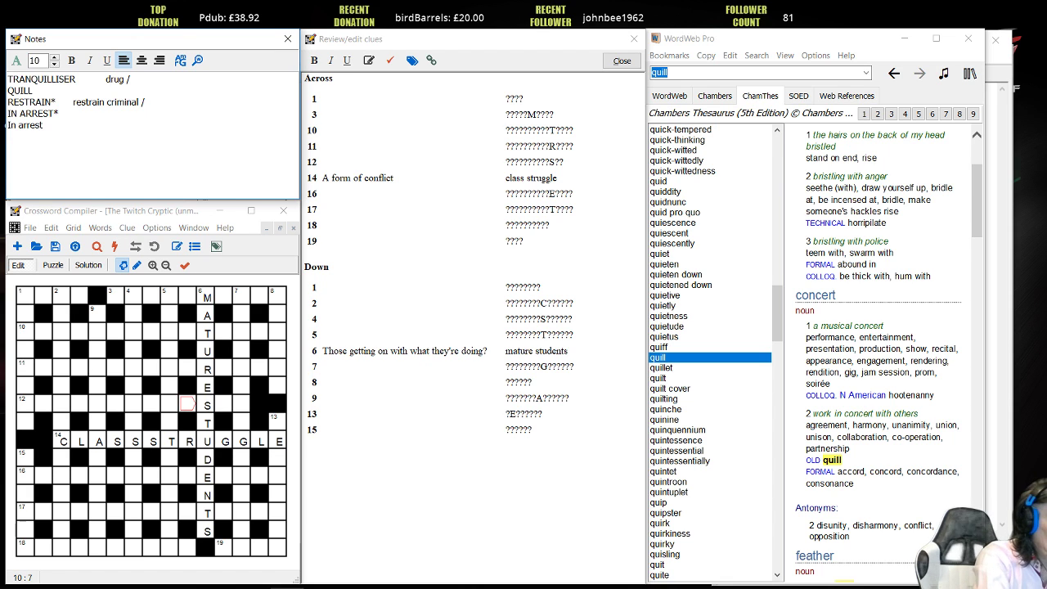
pyautogui.write(', crimin')
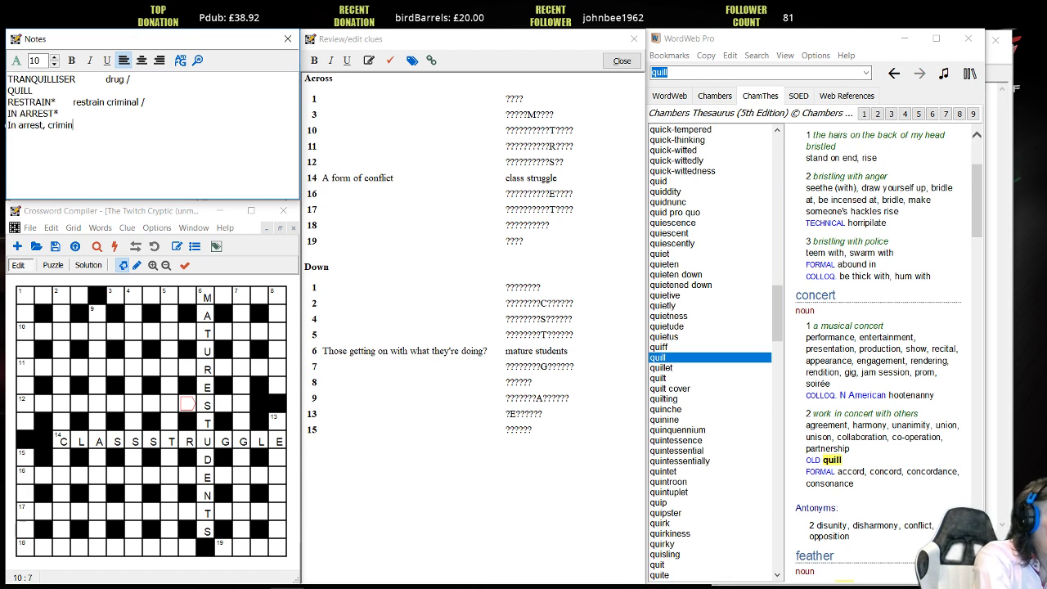
pyautogui.write('al hi')
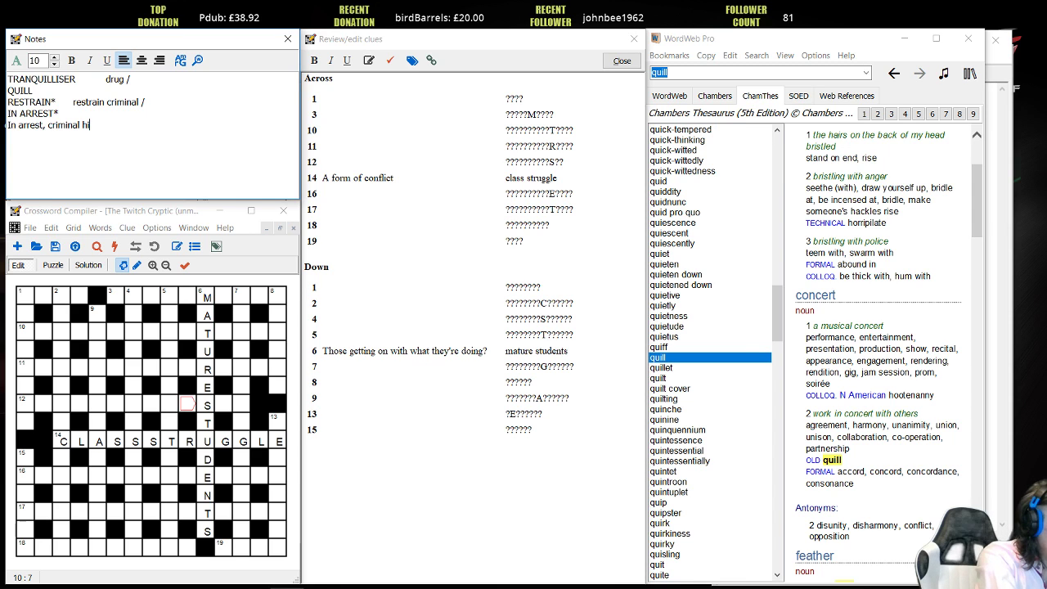
pyautogui.write('desd/sw')
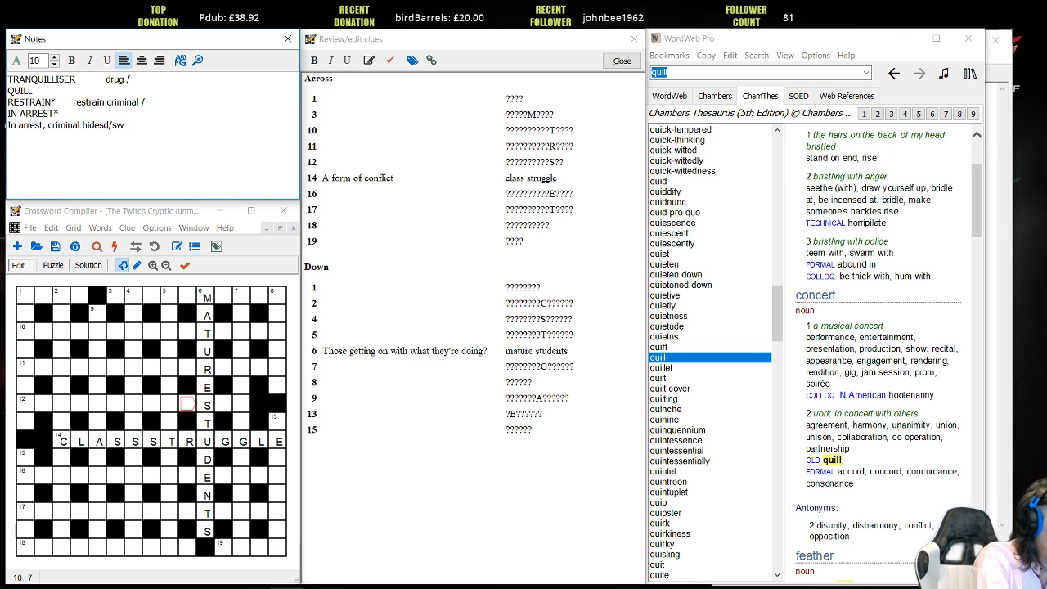
pyautogui.write('allows Q')
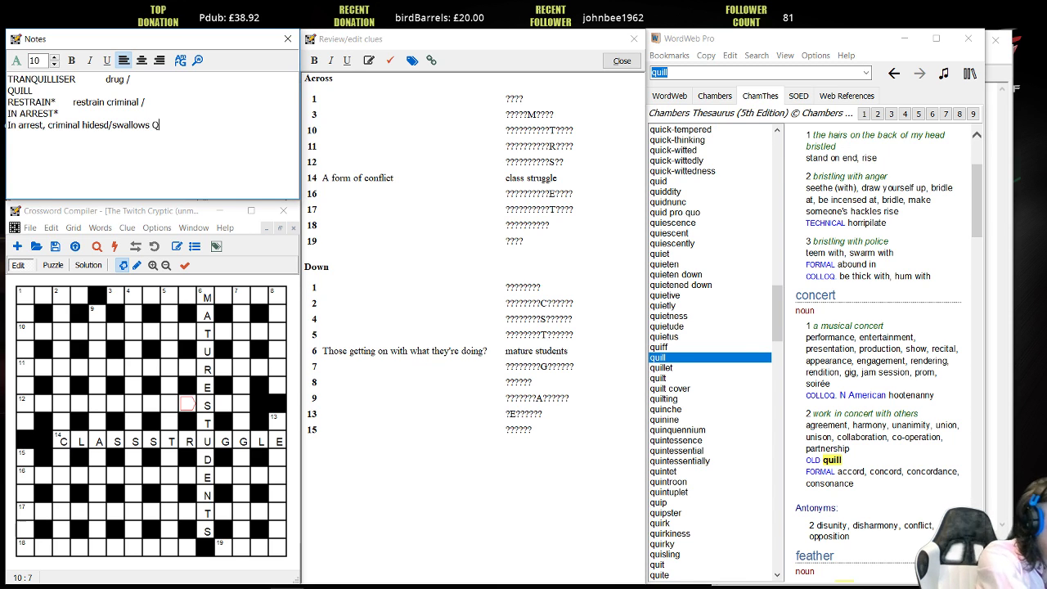
pyautogui.write('UILL ')
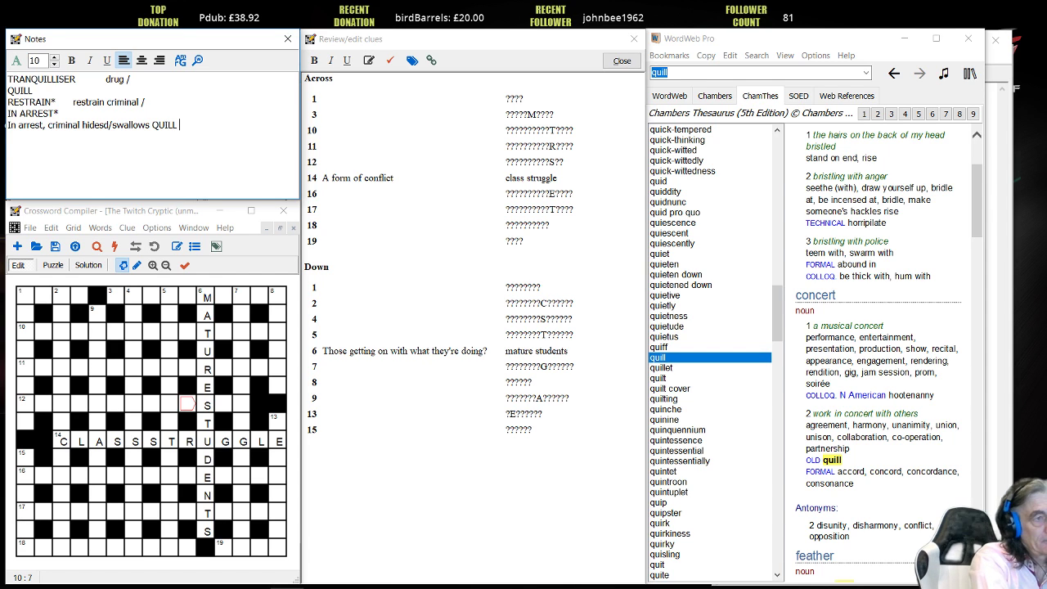
pyautogui.write('for drug')
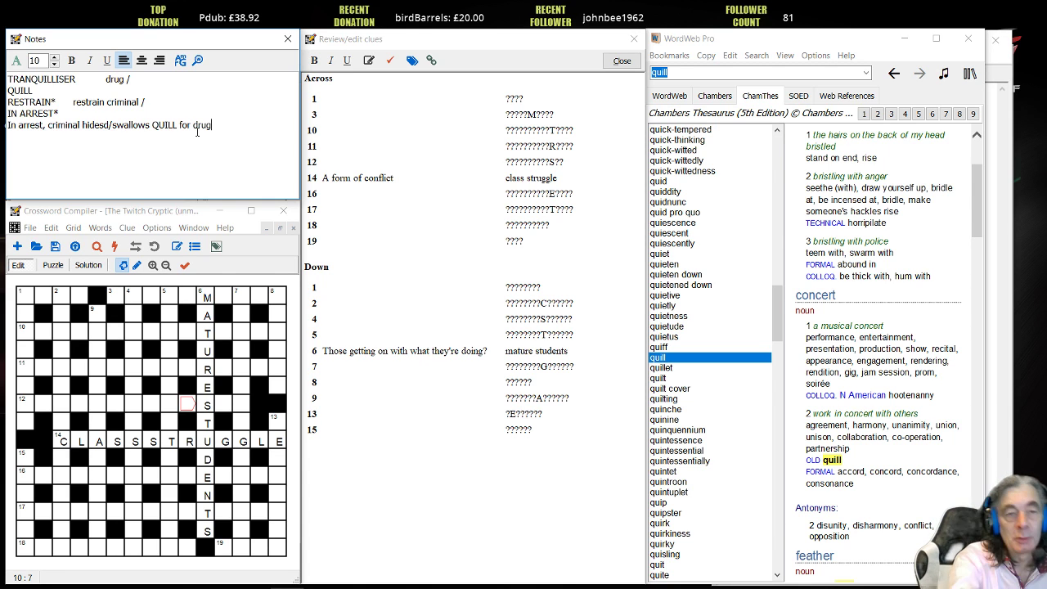
pyautogui.click(110, 124)
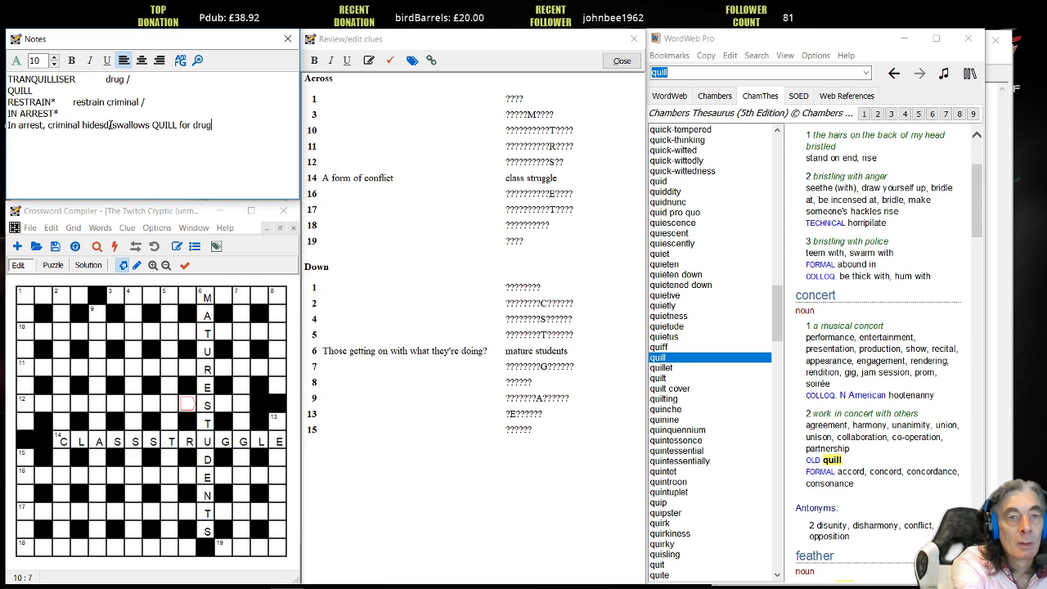
pyautogui.press('BackSpace')
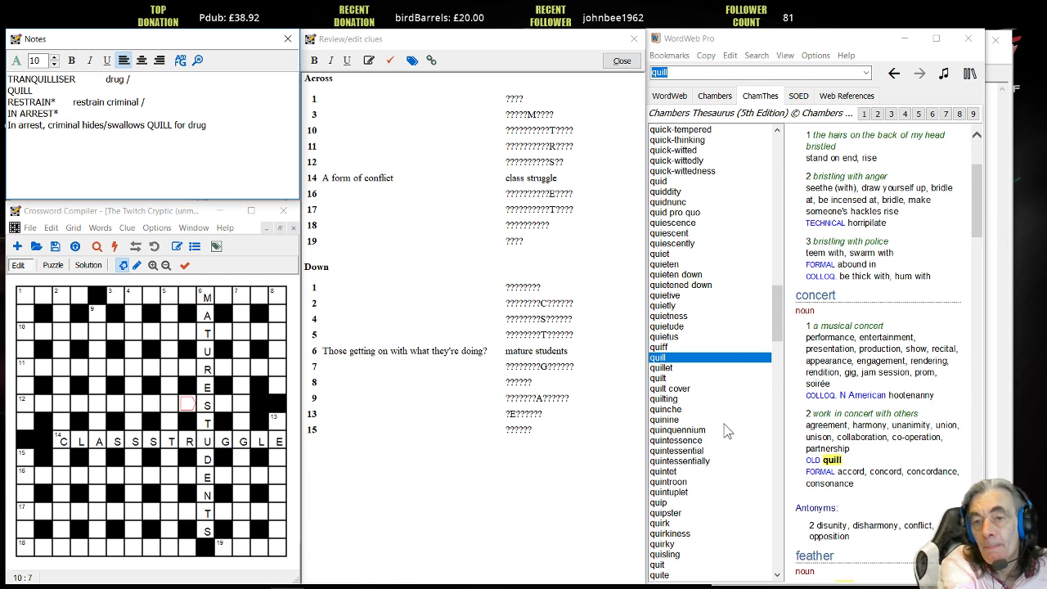
# - Review quill's Chambers Thesaurus entries, WordWeb synonyms, and Chambers and Shorter Oxford definitions for a suitable clue word
pyautogui.scroll(4, 777, 413)
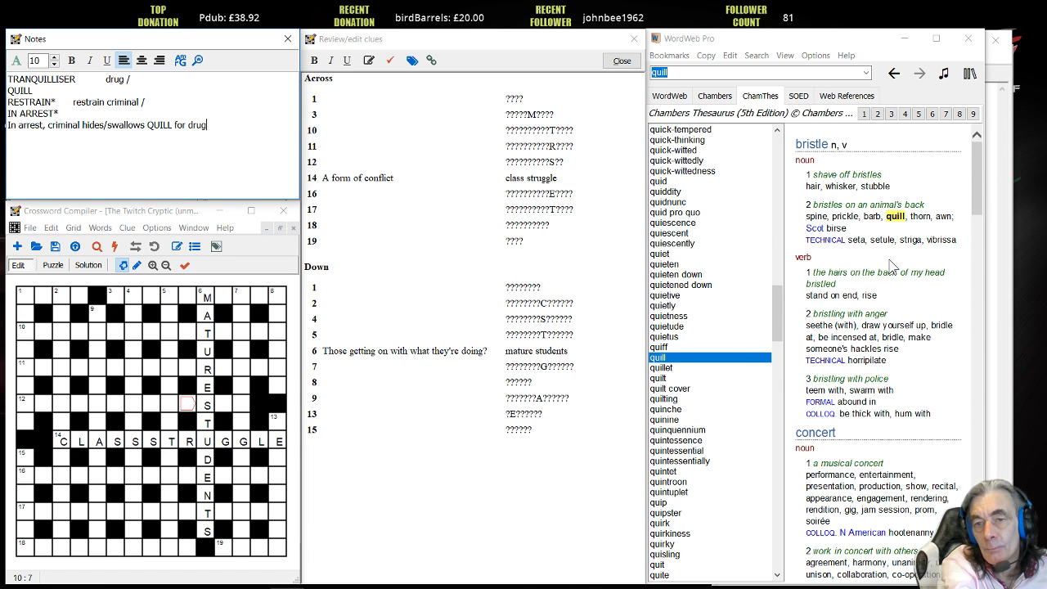
pyautogui.scroll(-5, 891, 263)
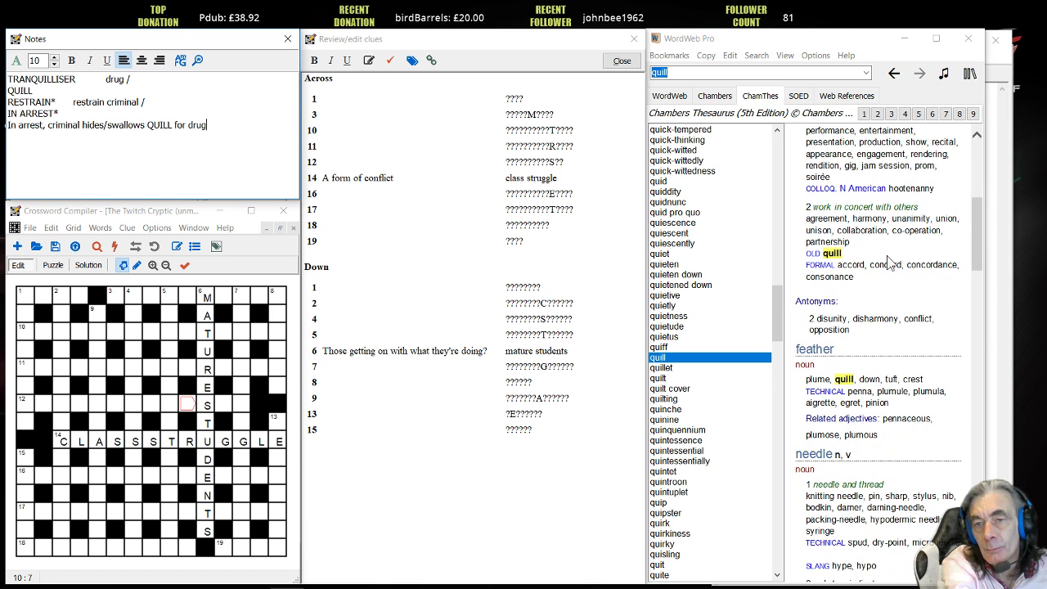
pyautogui.click(671, 97)
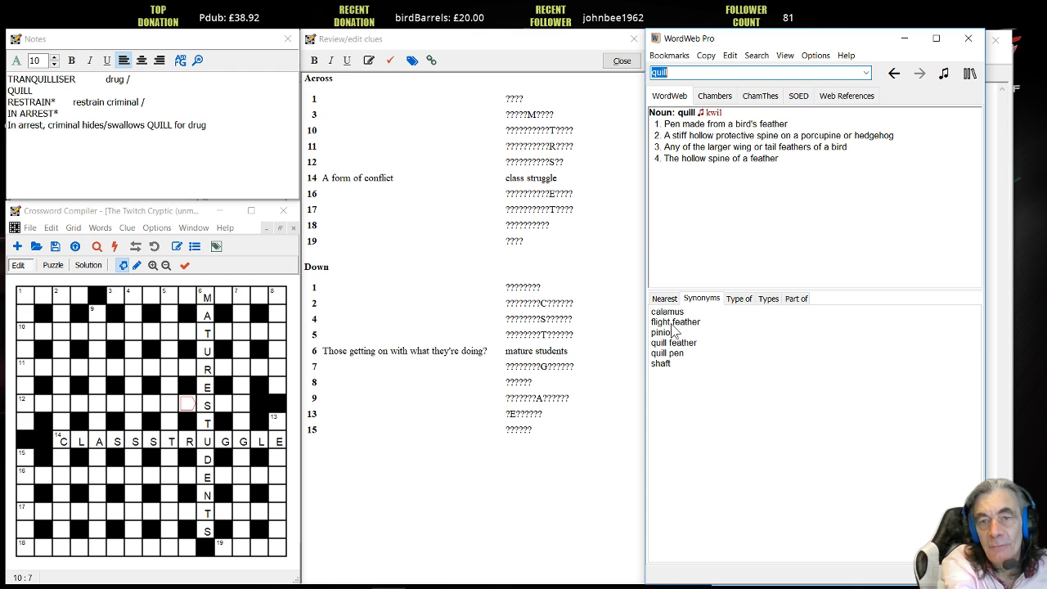
pyautogui.click(719, 97)
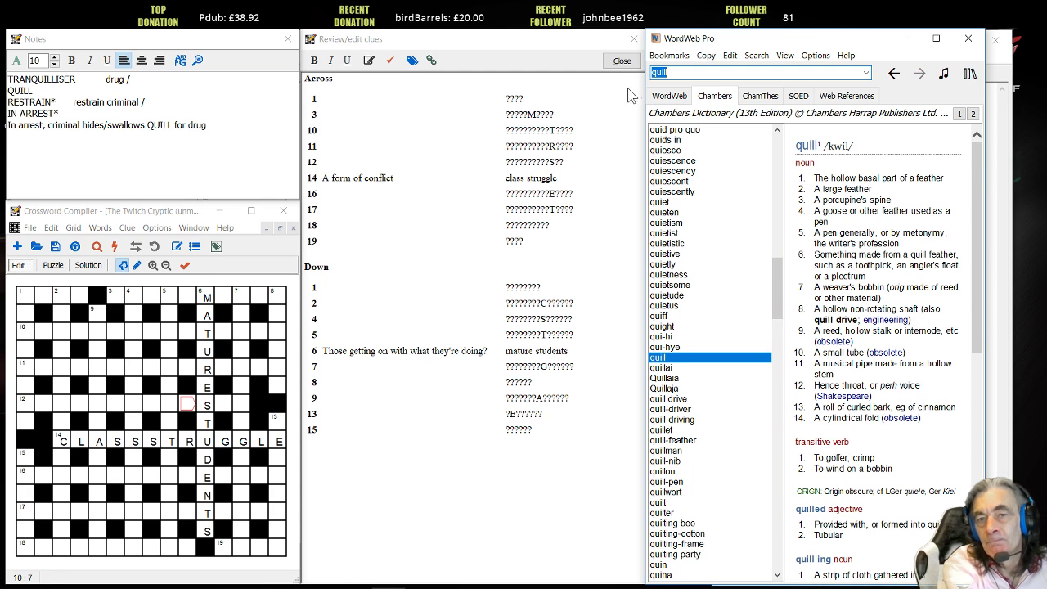
pyautogui.click(798, 95)
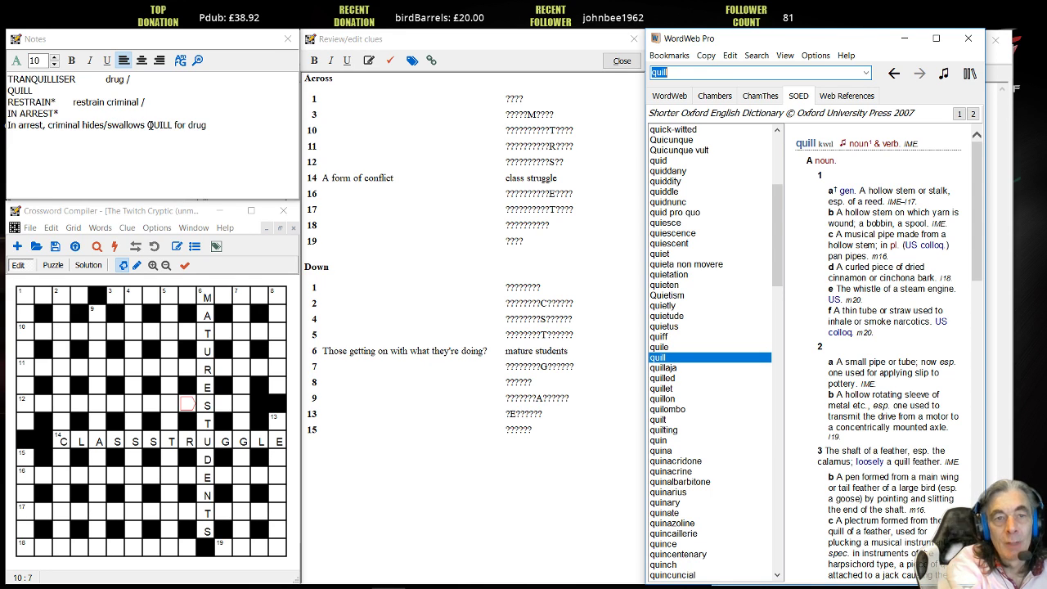
# - Replace QUILL with "pipe" and remove "/swallows" so the draft clue reads "In arrest, criminal hides pipe for drug"
pyautogui.click(155, 125)
pyautogui.doubleClick(154, 125)
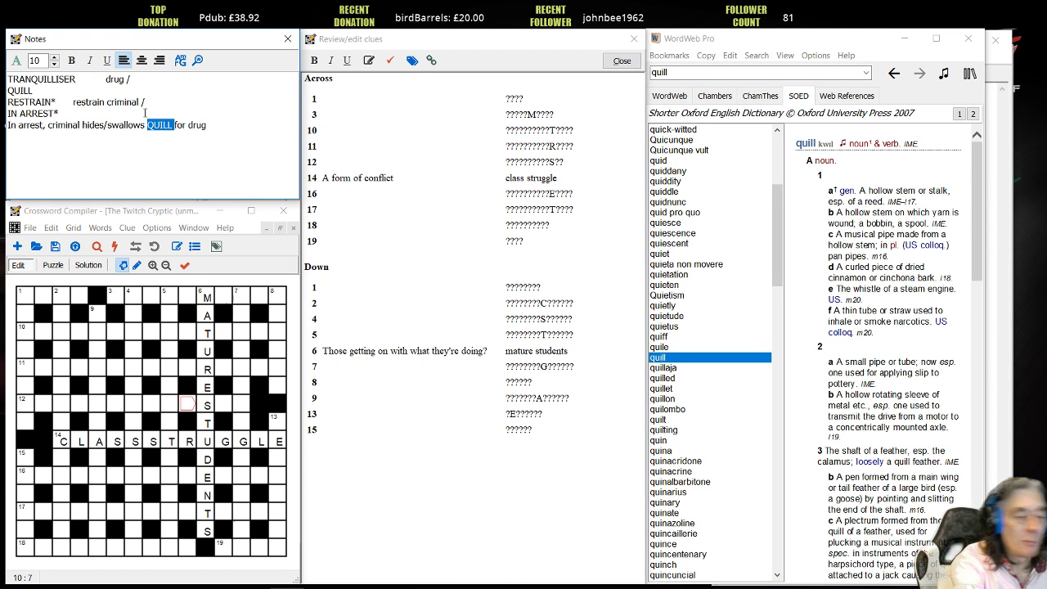
pyautogui.write('pipe')
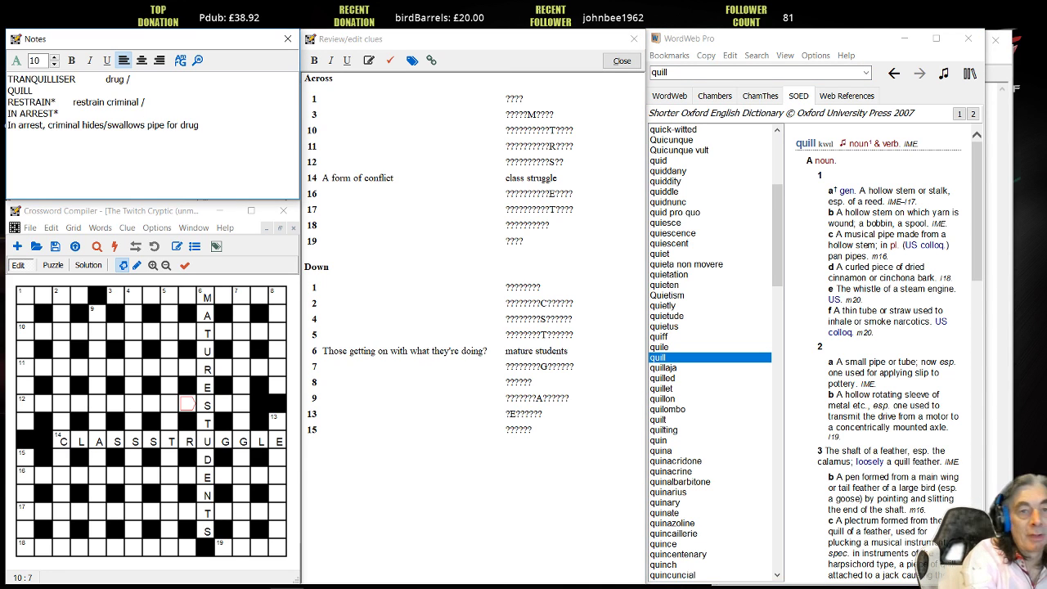
pyautogui.doubleClick(127, 129)
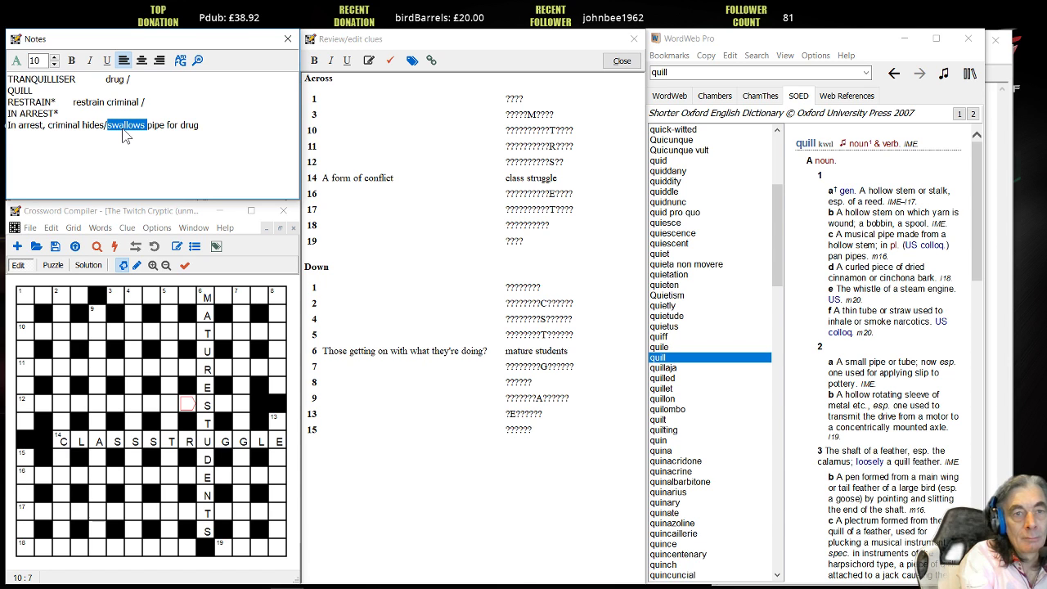
pyautogui.press('Delete')
pyautogui.press('BackSpace')
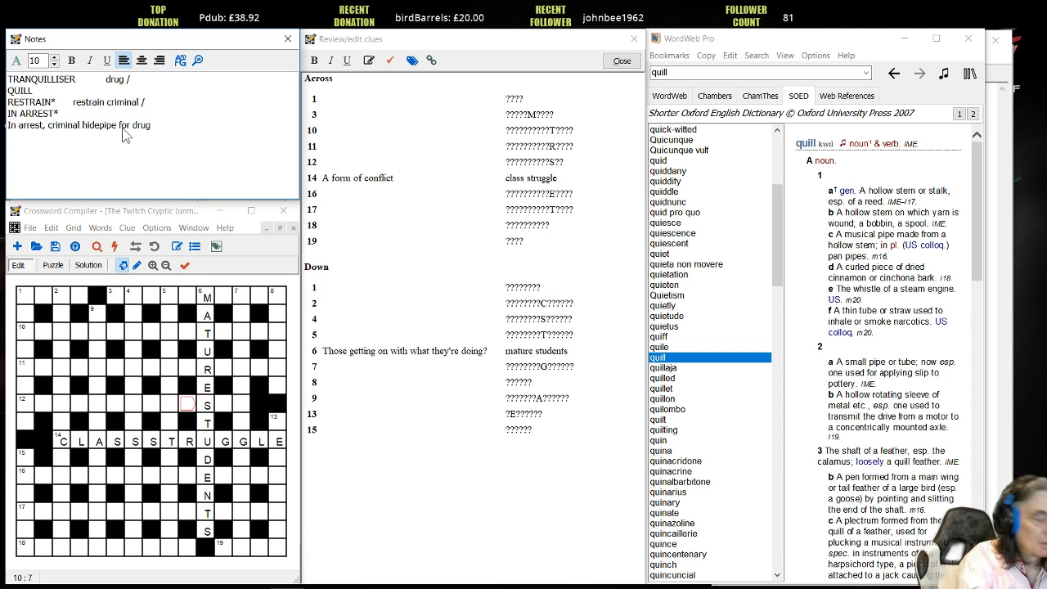
pyautogui.write('s')
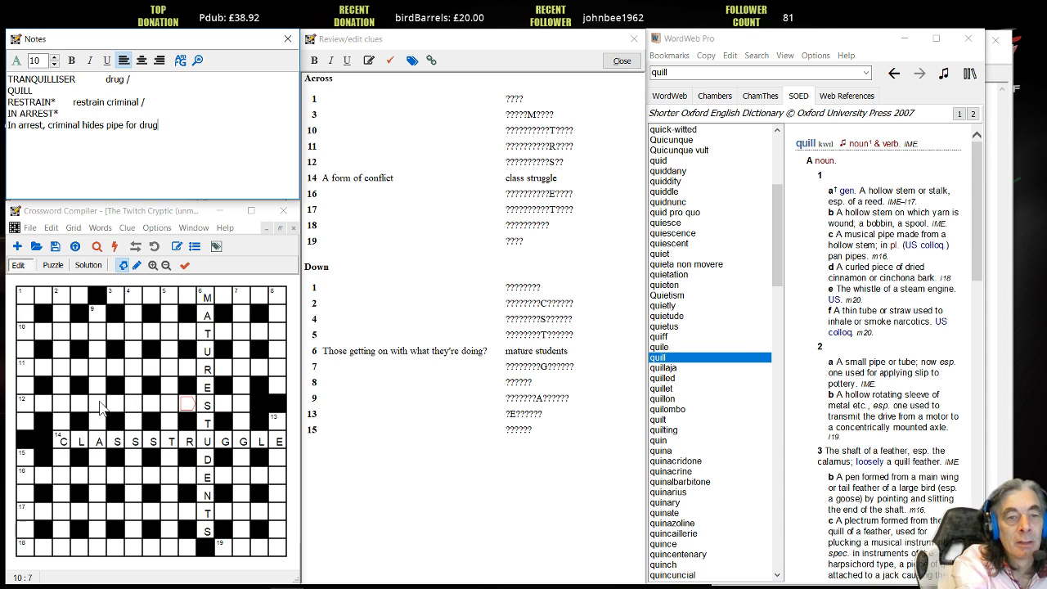
# - Enter the letter Q in the fifth square of 12 Across
pyautogui.click(100, 407)
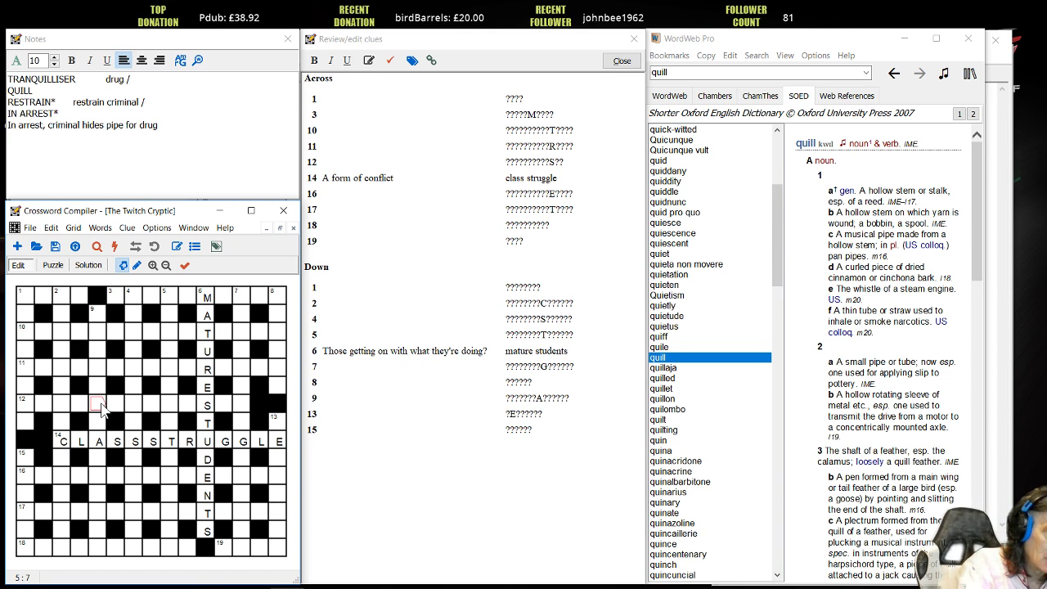
pyautogui.press('Right')
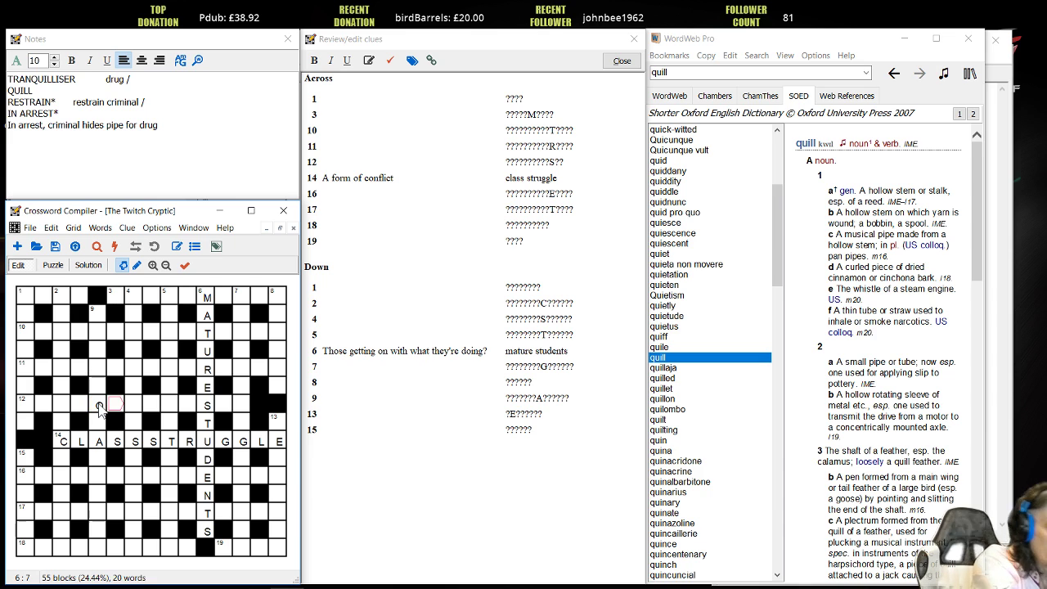
pyautogui.click(98, 406)
pyautogui.write('q')
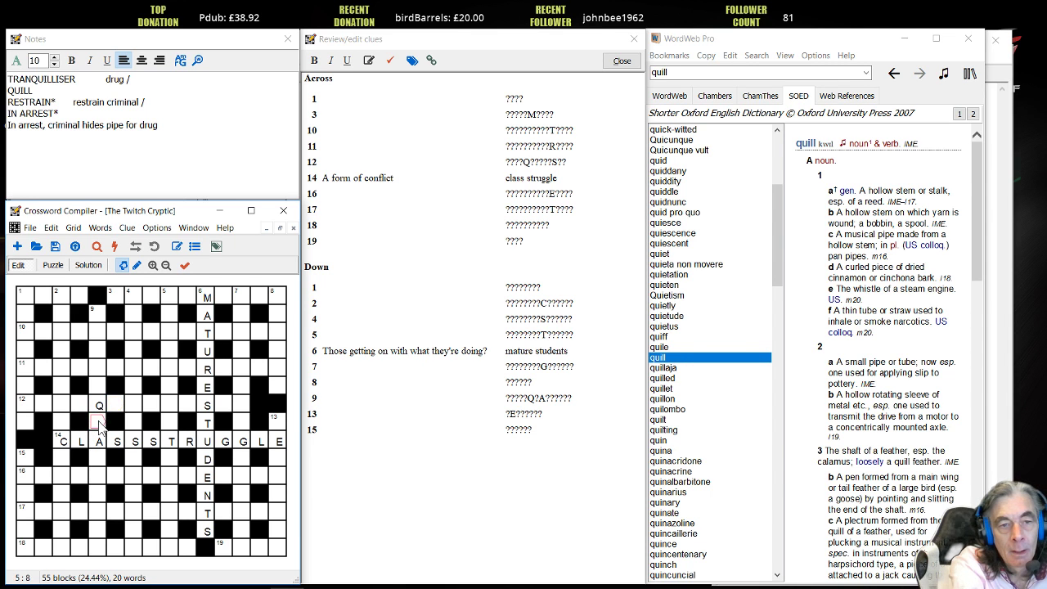
# - Find candidate words for 9 Down and compare the Default, Compounds and Phrases, and Chambers word lists
pyautogui.hotkey('ctrl', 'f')
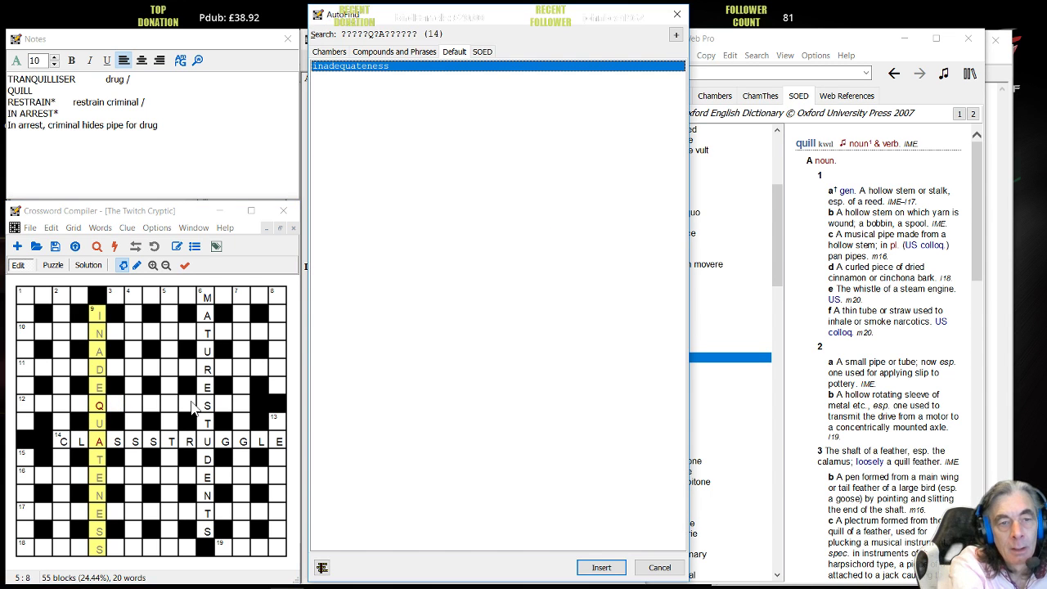
pyautogui.click(394, 51)
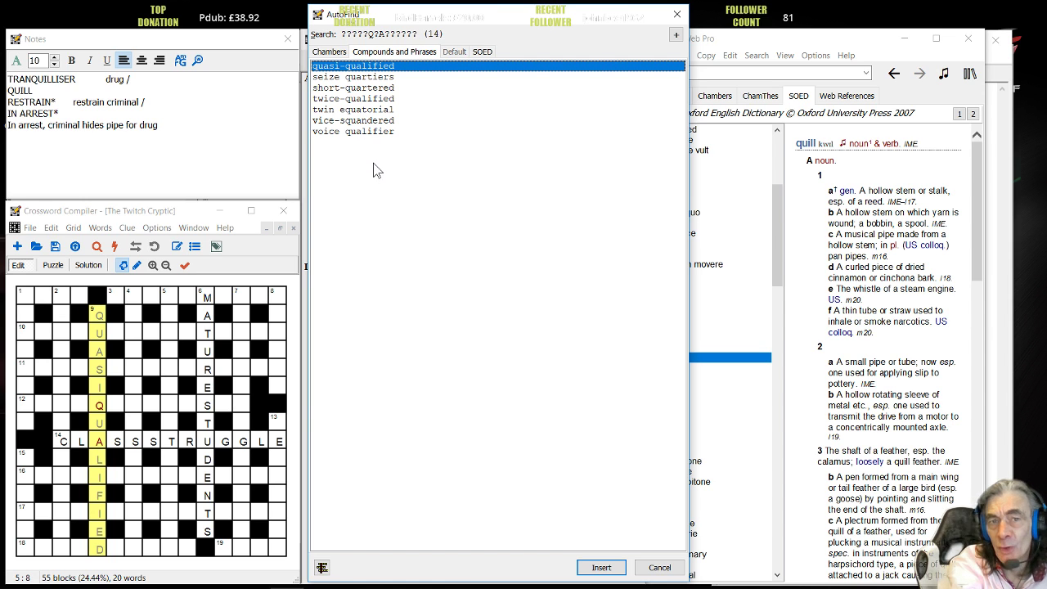
pyautogui.click(328, 52)
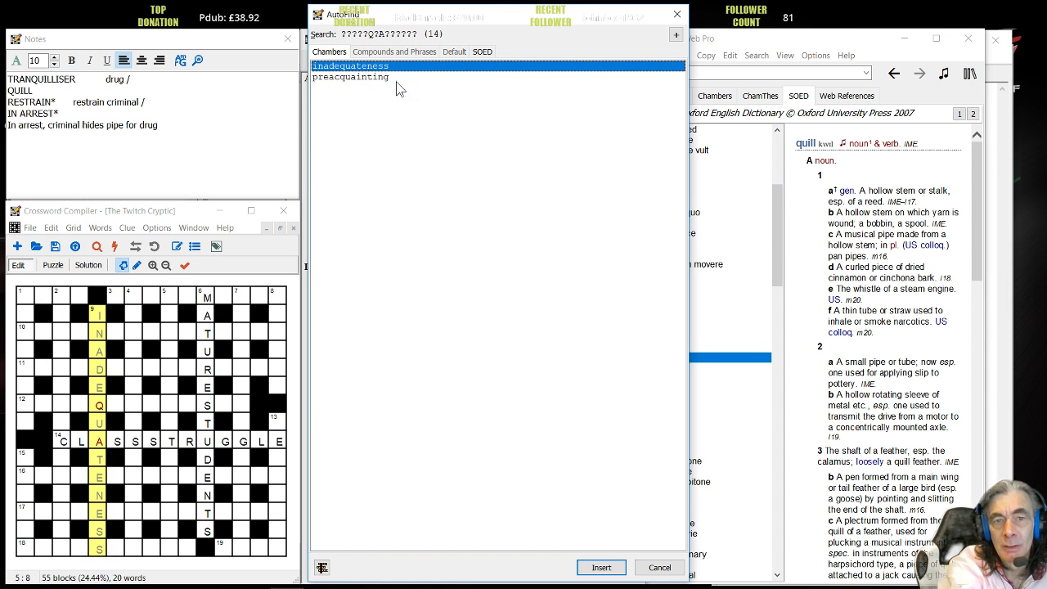
pyautogui.click(454, 52)
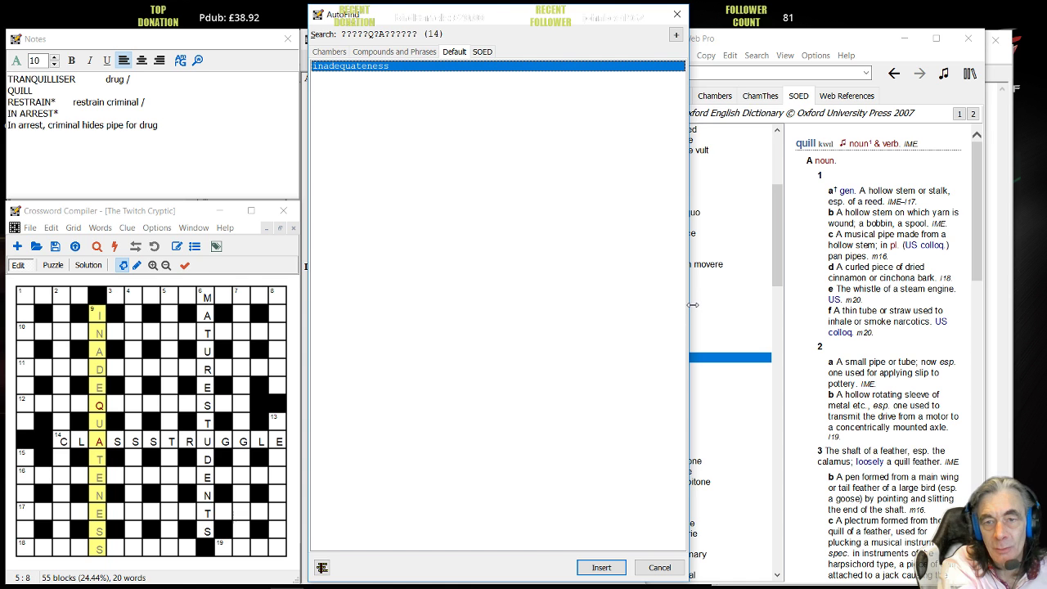
# - Narrow the AutoFind window and move it over WordWeb, clear of the grid and the clue list
pyautogui.moveTo(687, 306); pyautogui.dragTo(603, 313)
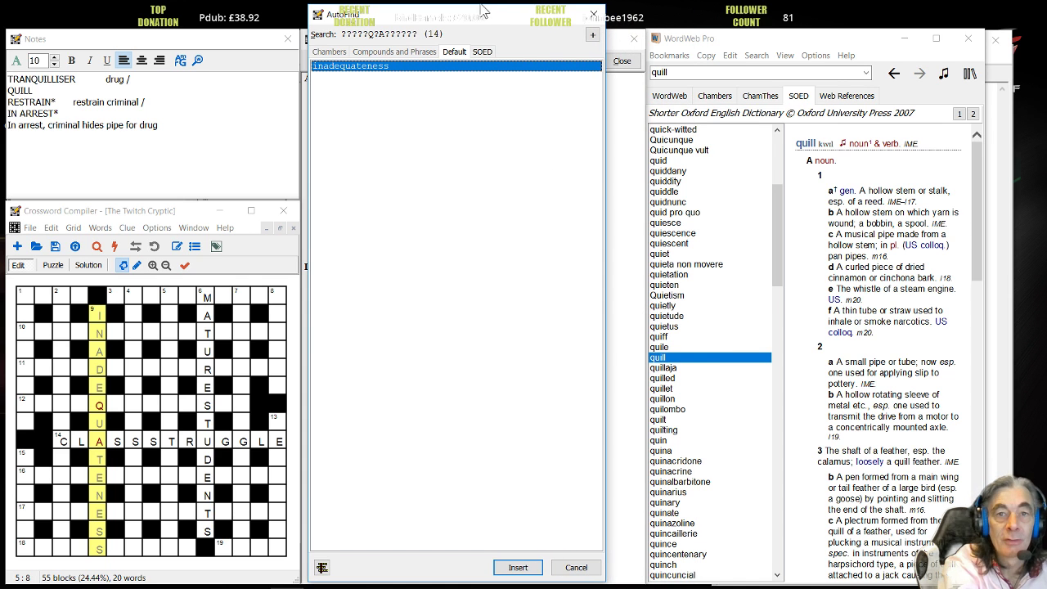
pyautogui.moveTo(485, 22); pyautogui.dragTo(782, 37)
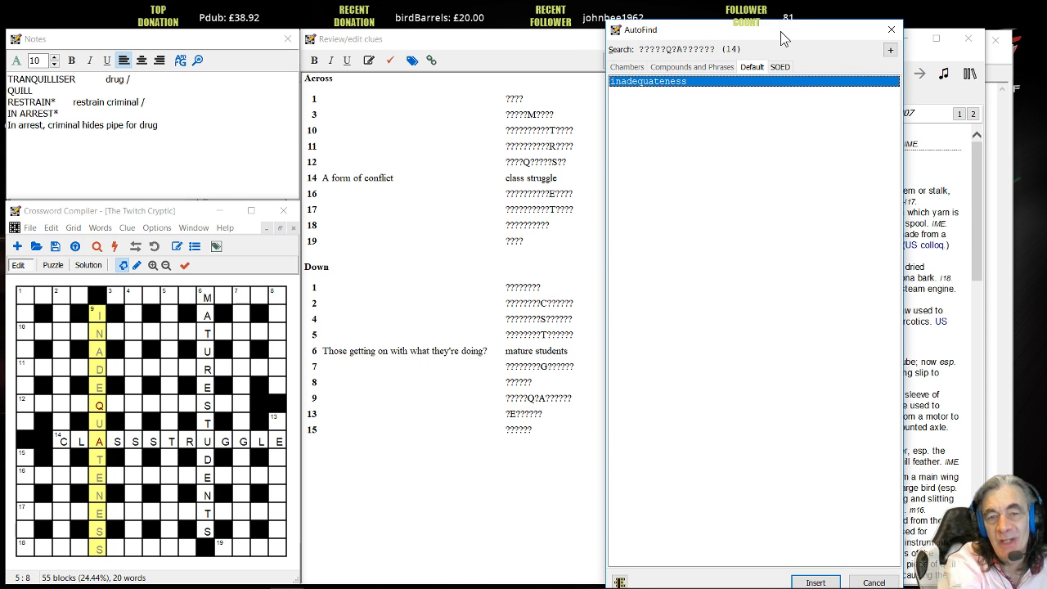
pyautogui.moveTo(780, 31); pyautogui.dragTo(820, 28)
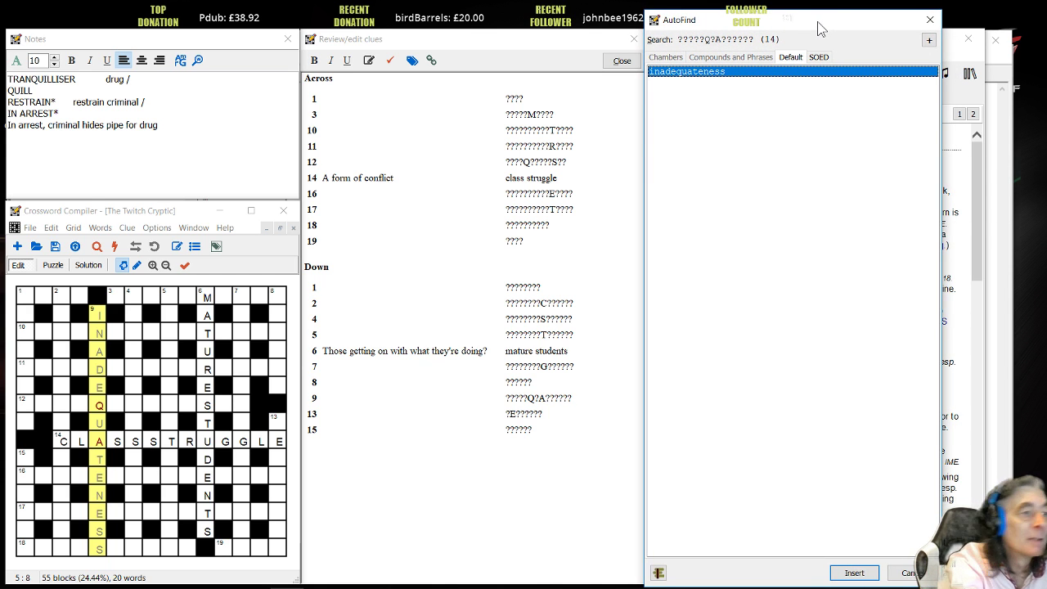
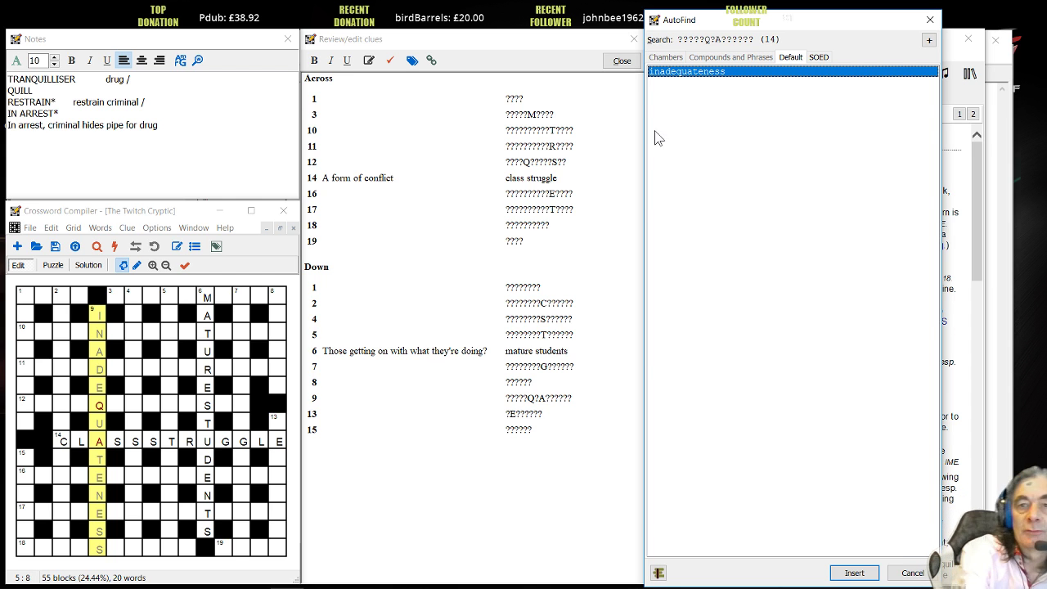
pyautogui.rightClick(699, 75)
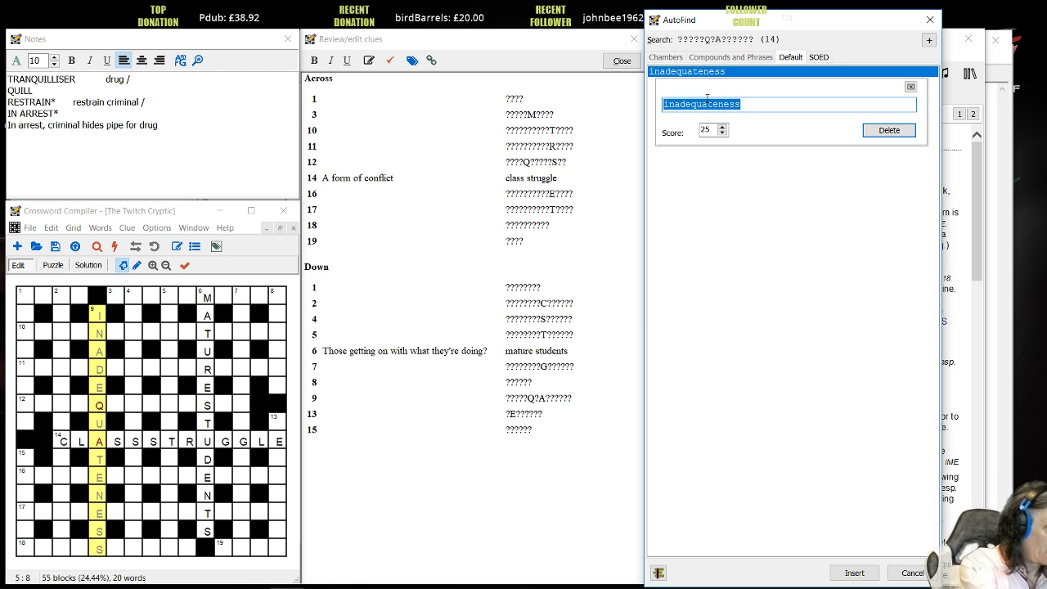
pyautogui.write('unspectacular')
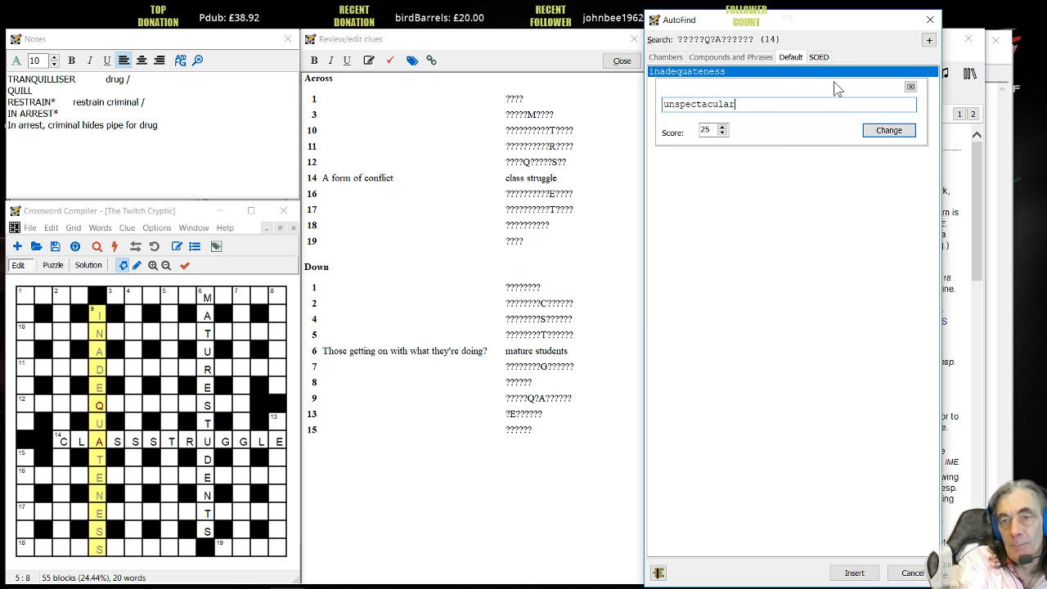
pyautogui.click(909, 89)
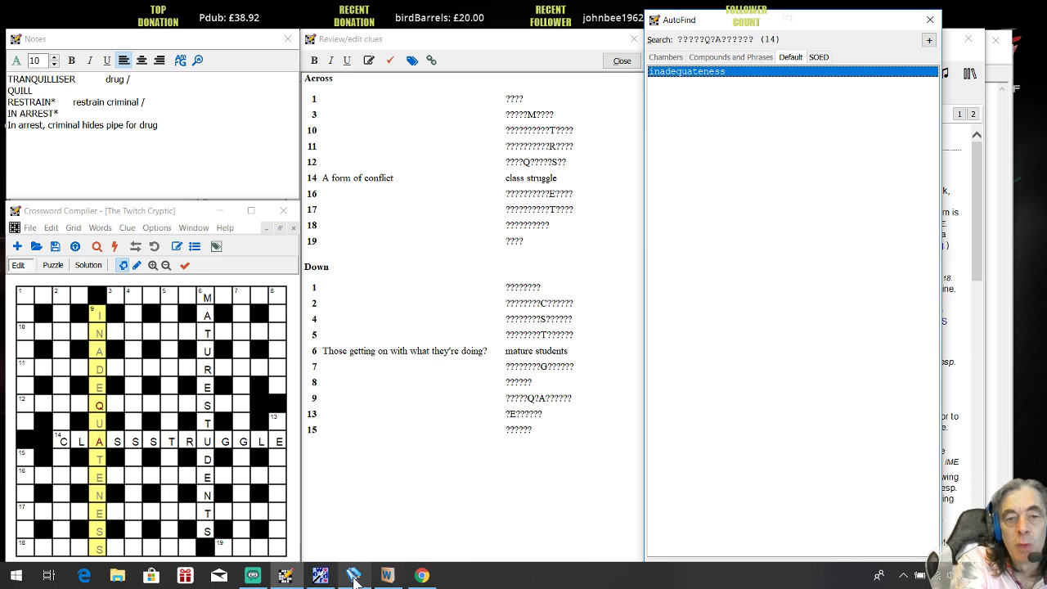
# - Switch to Anagram Artist and look up the words contained in "unspectacular"
pyautogui.click(353, 574)
pyautogui.rightClick(353, 575)
pyautogui.click(111, 124)
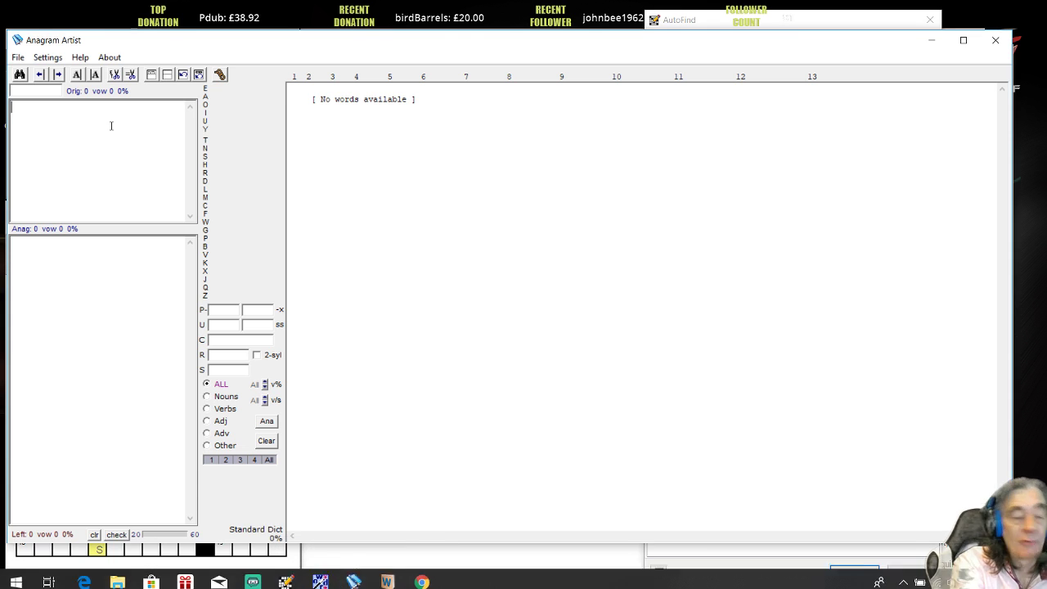
pyautogui.write('unspectacular')
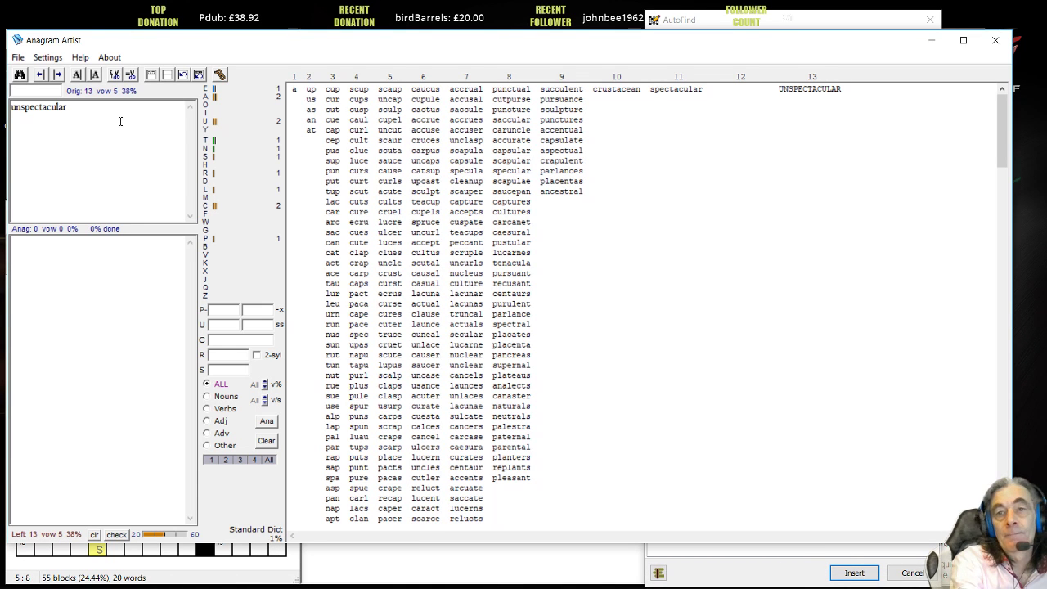
# - Replace the source letters with "inadequatenes", generate its anagrams and review the resulting phrases
pyautogui.doubleClick(23, 109)
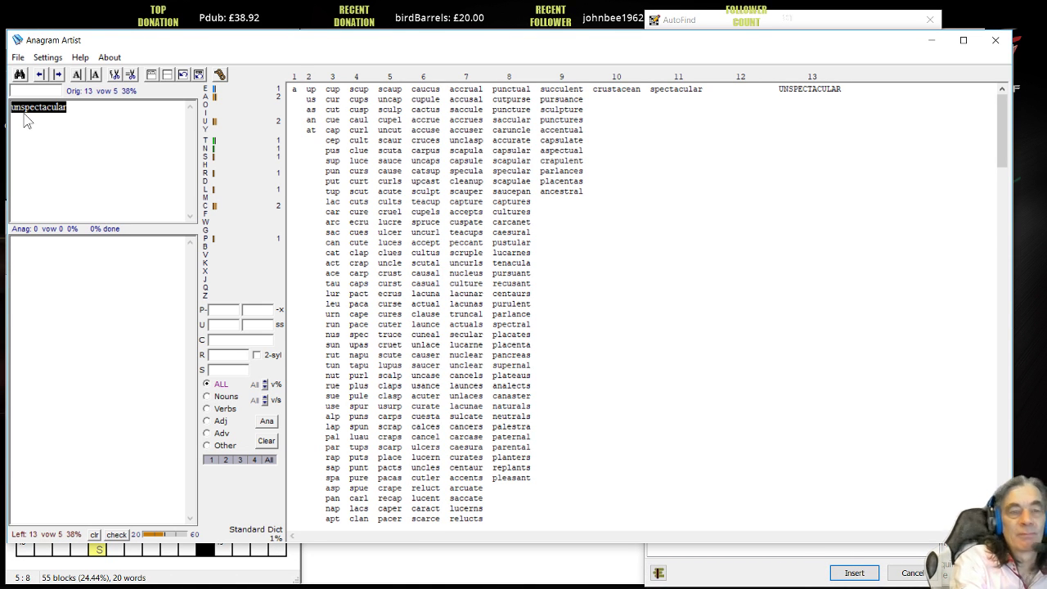
pyautogui.write('inad')
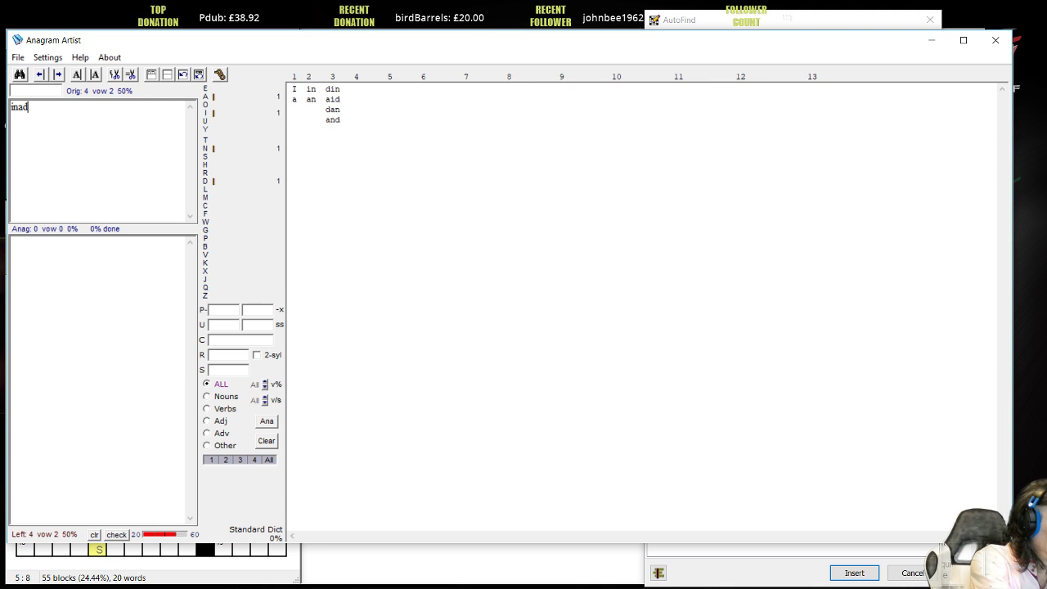
pyautogui.write('equatenedss')
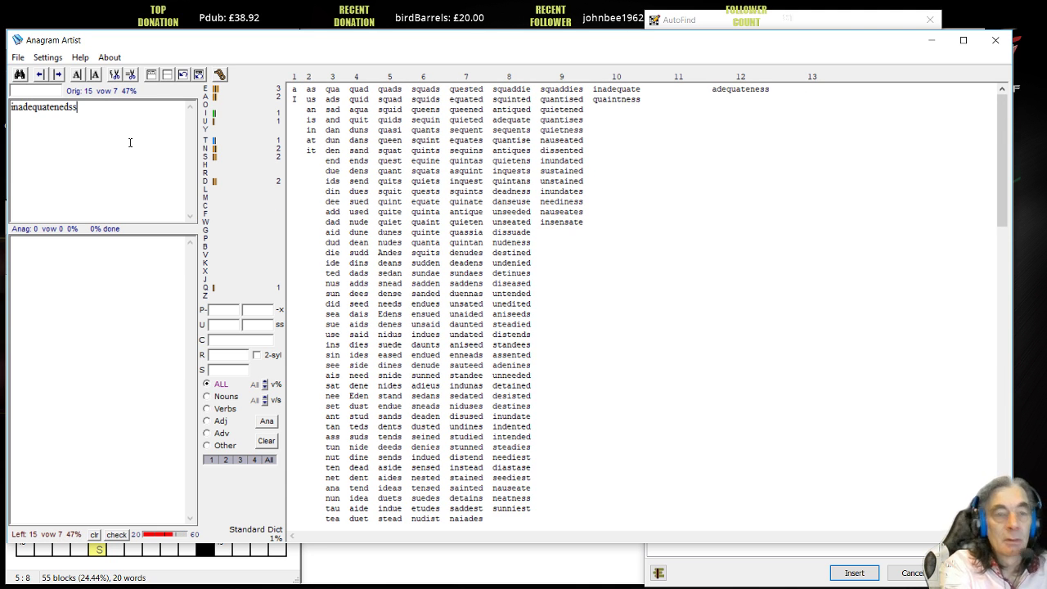
pyautogui.press('BackSpace')
pyautogui.press('BackSpace')
pyautogui.press('BackSpace')
pyautogui.write('s')
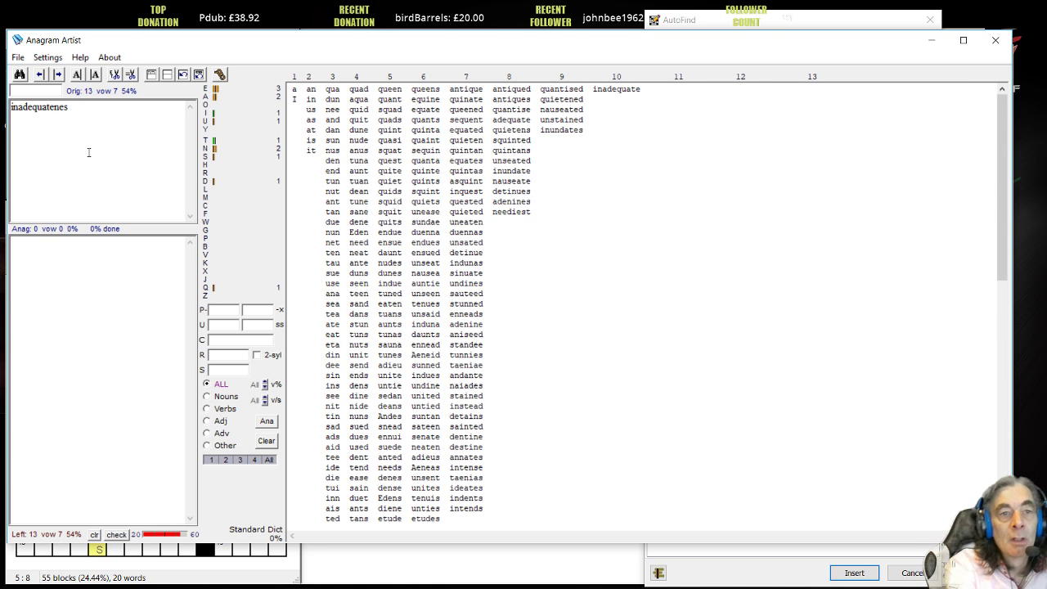
pyautogui.press('Return')
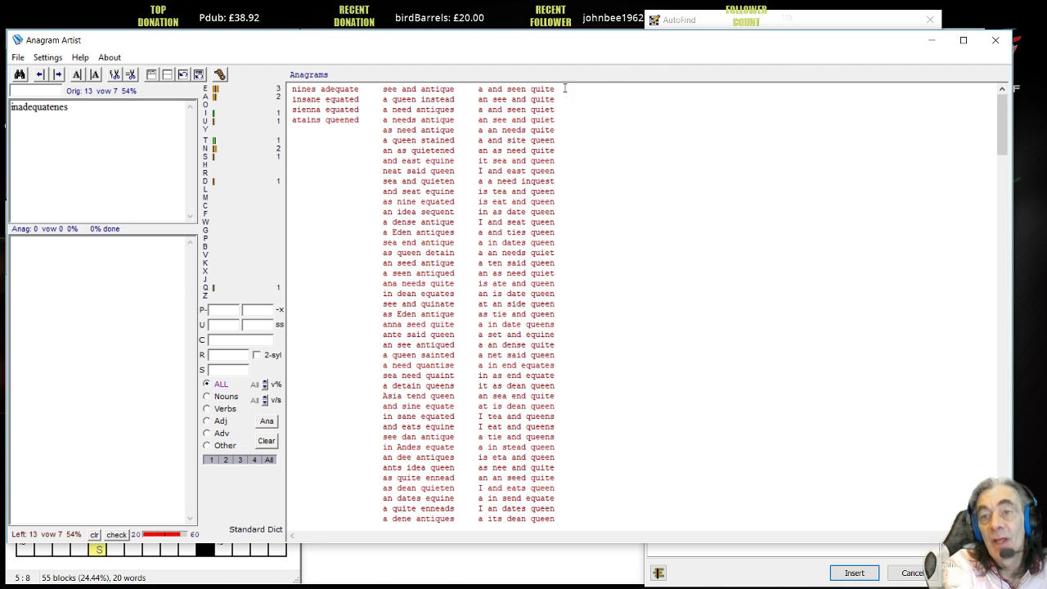
pyautogui.moveTo(1002, 123); pyautogui.dragTo(949, 73)
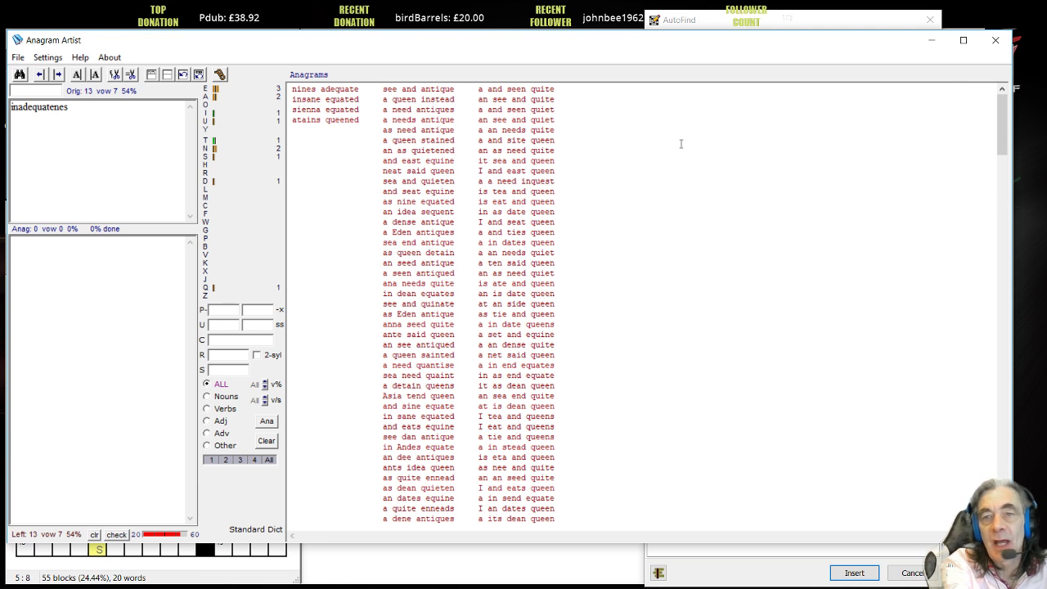
# - Switch back to Crossword Compiler and close the word finder without inserting an entry
pyautogui.moveTo(502, 572)
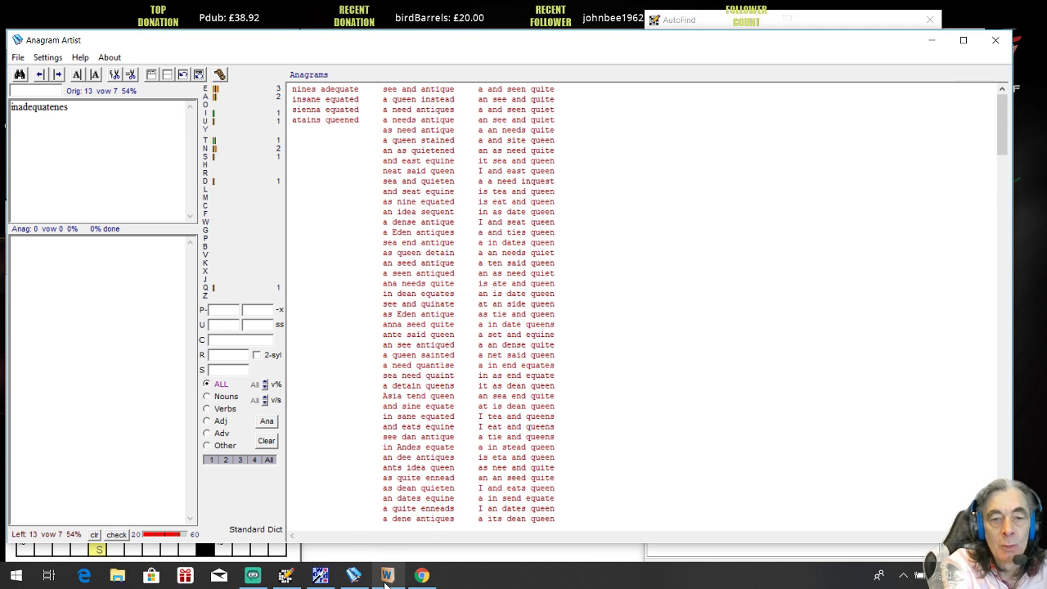
pyautogui.moveTo(285, 577)
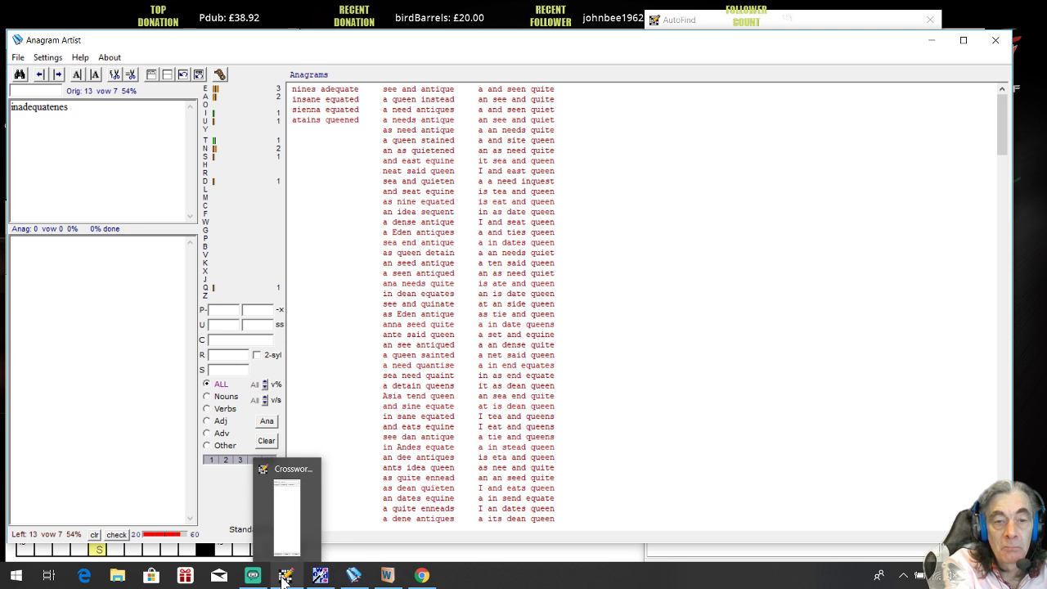
pyautogui.click(284, 577)
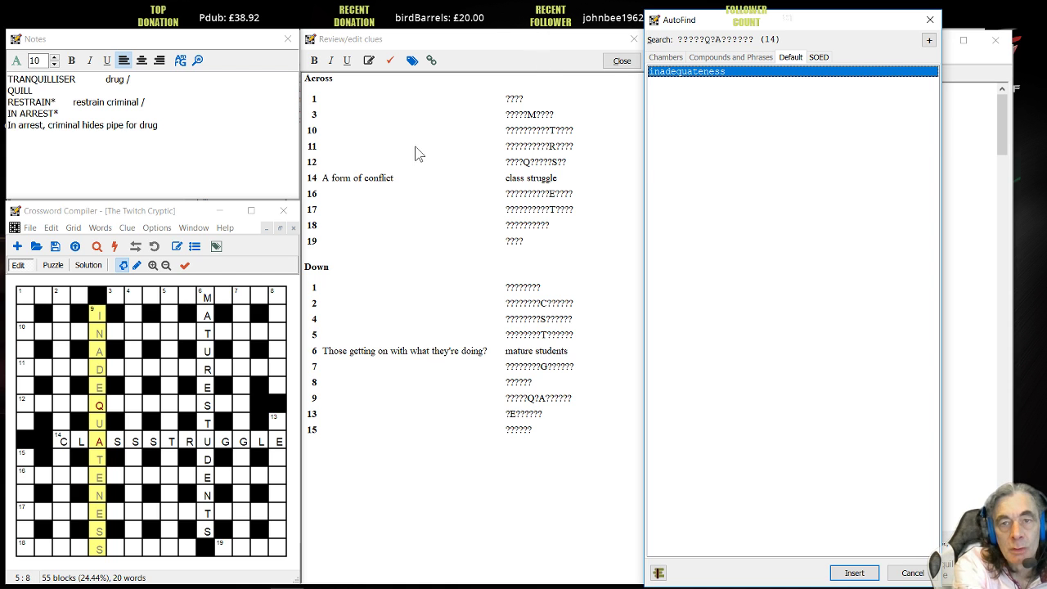
pyautogui.click(931, 22)
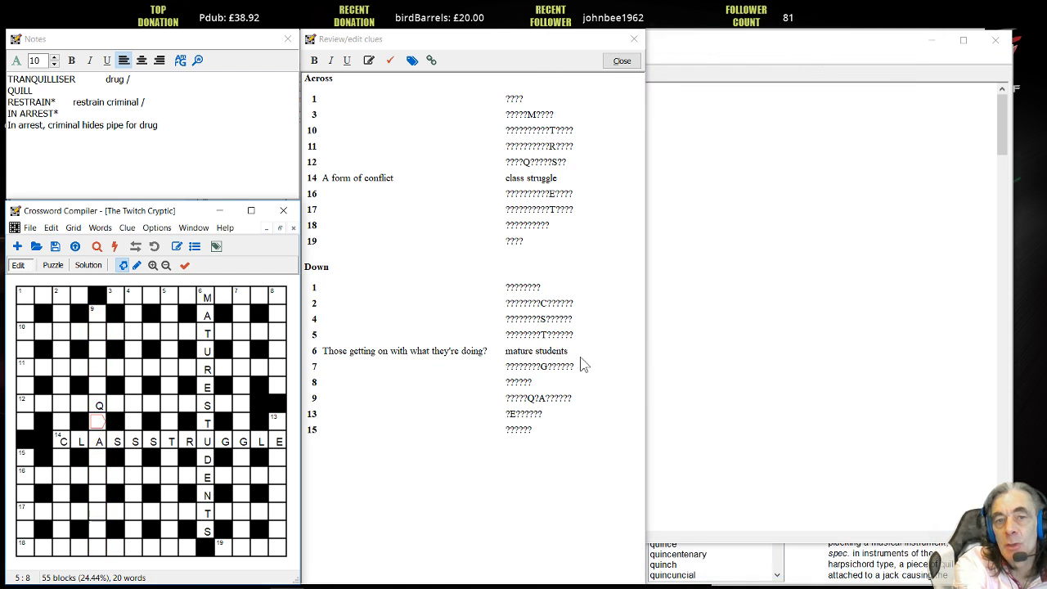
# - Find words matching 12 Across and insert "tranquilliser" into the grid
pyautogui.click(118, 407)
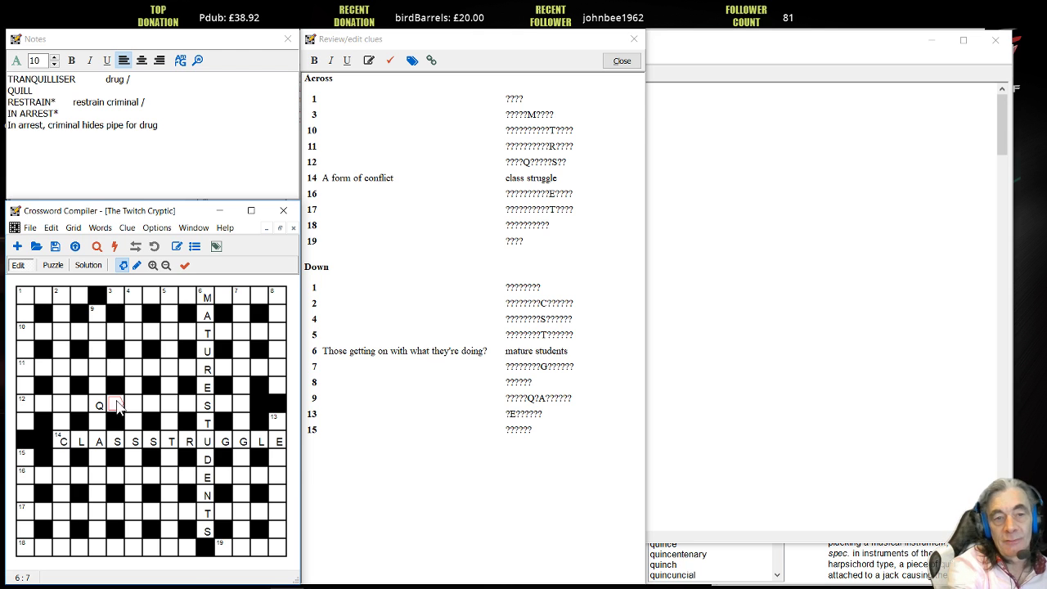
pyautogui.click(277, 314)
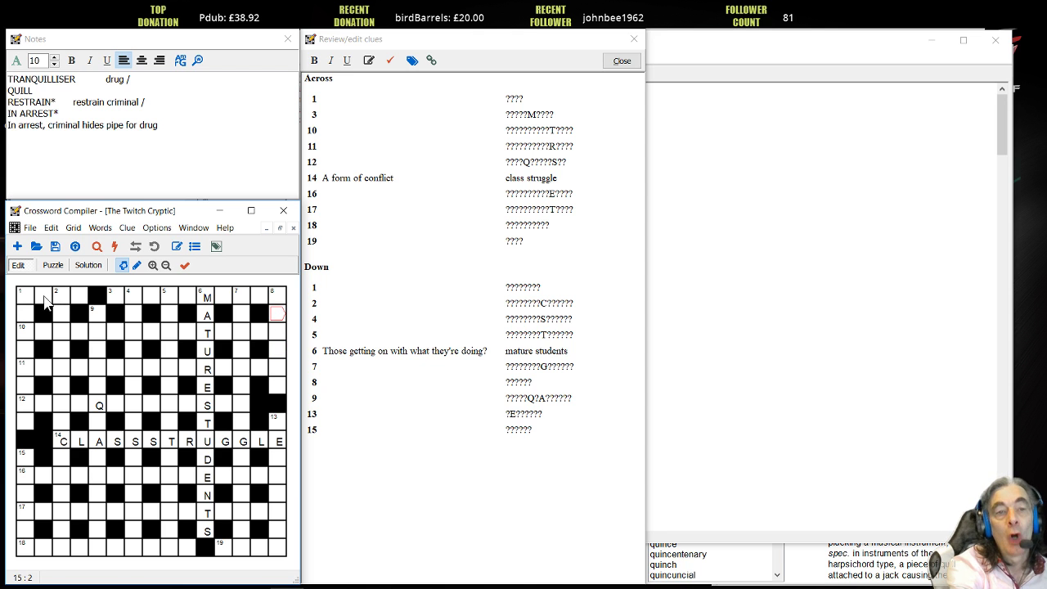
pyautogui.click(45, 297)
pyautogui.click(98, 406)
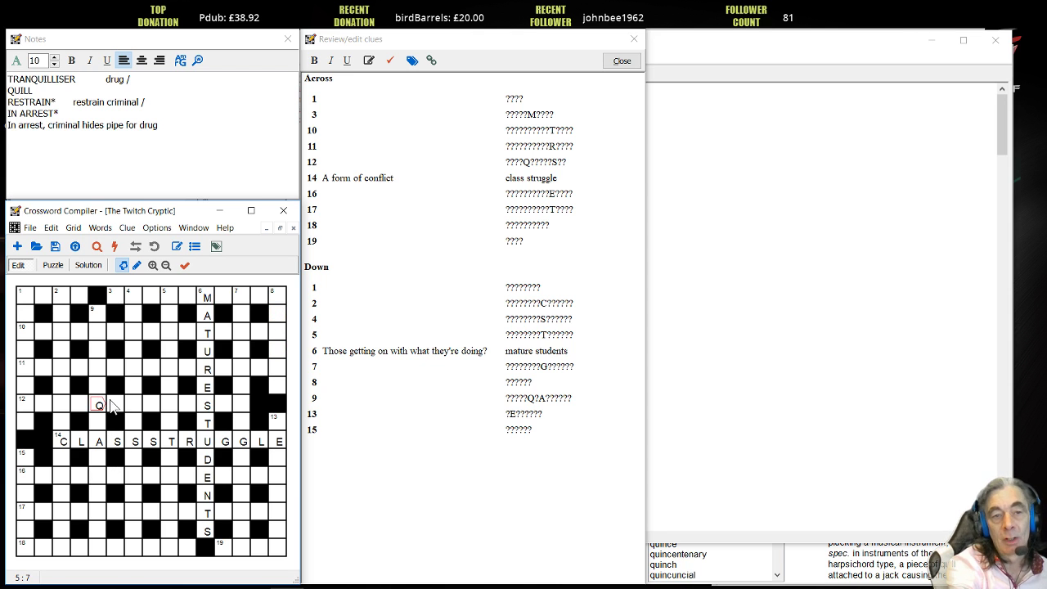
pyautogui.doubleClick(116, 404)
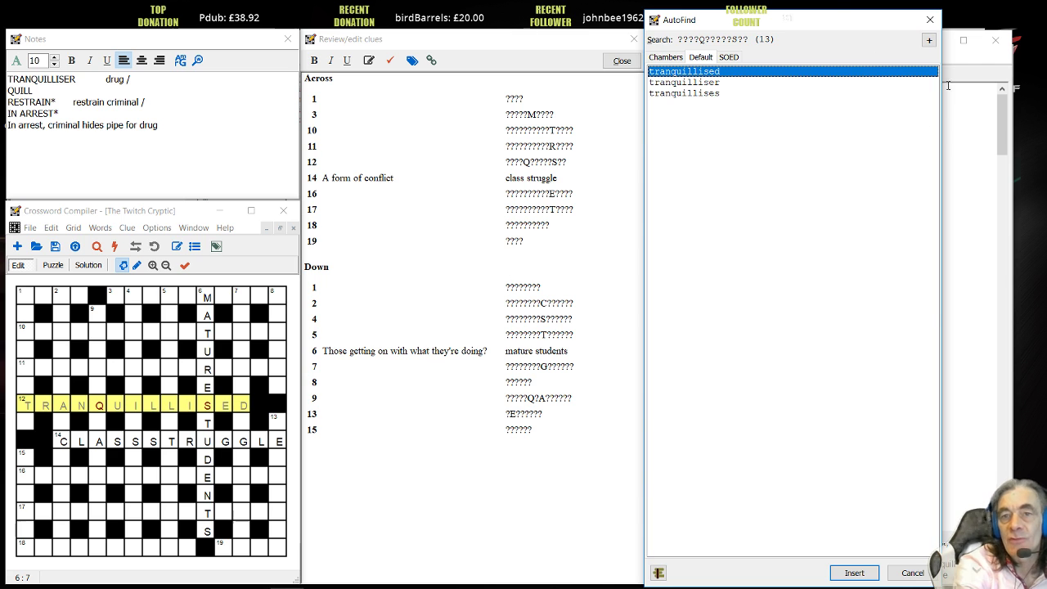
pyautogui.click(710, 83)
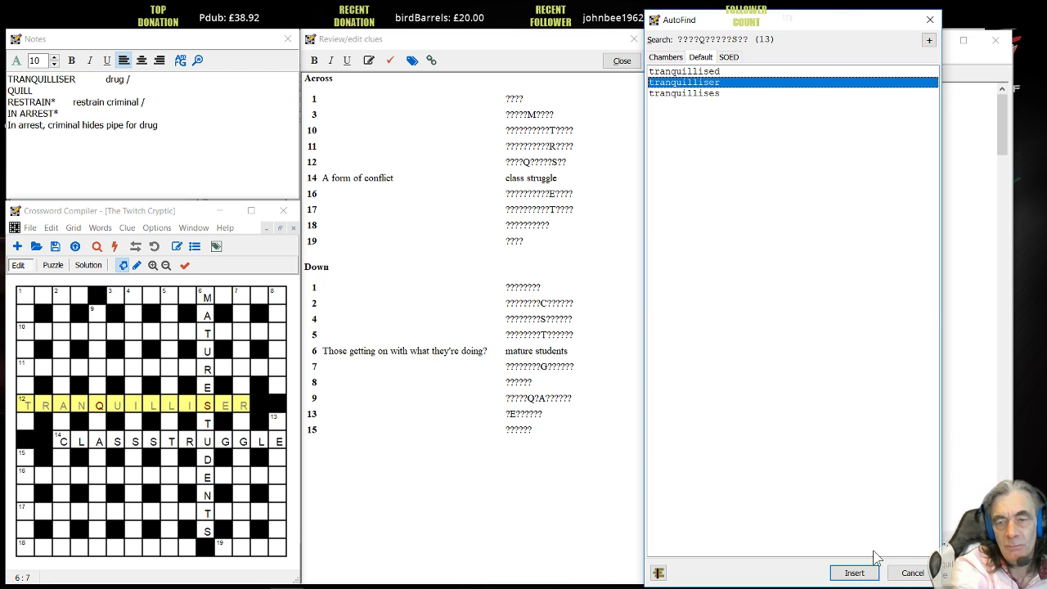
pyautogui.click(855, 571)
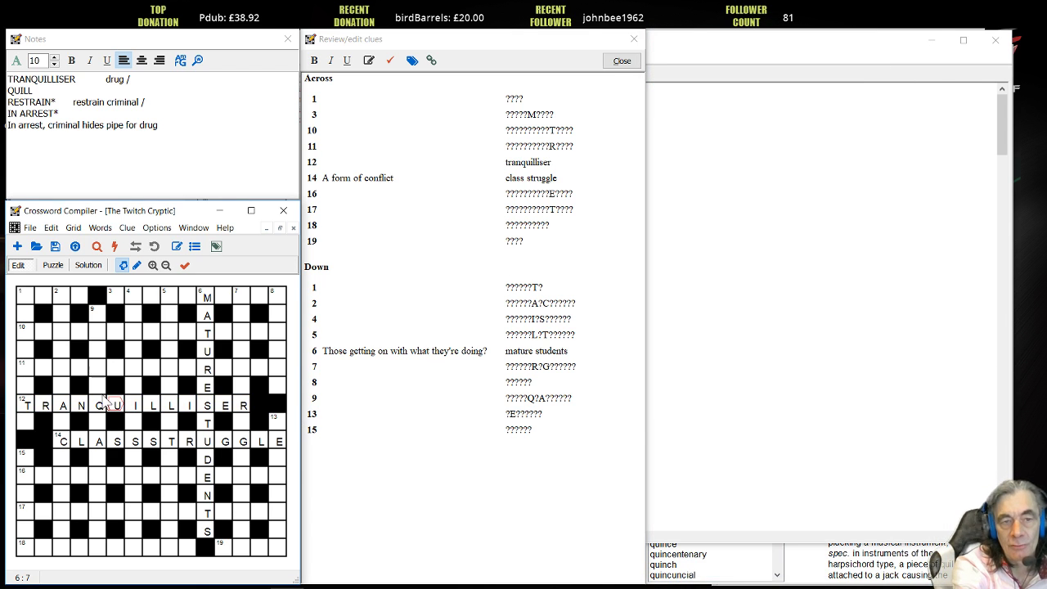
# - Find words matching 9 Down, insert "inadequateness", and select the sixth square of 11 Across
pyautogui.doubleClick(99, 387)
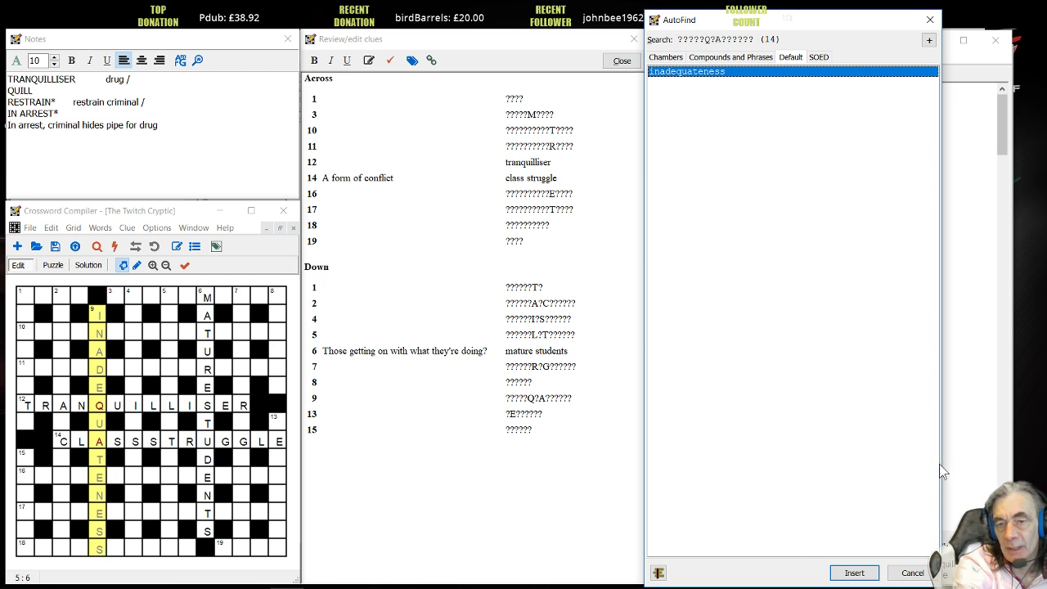
pyautogui.click(852, 572)
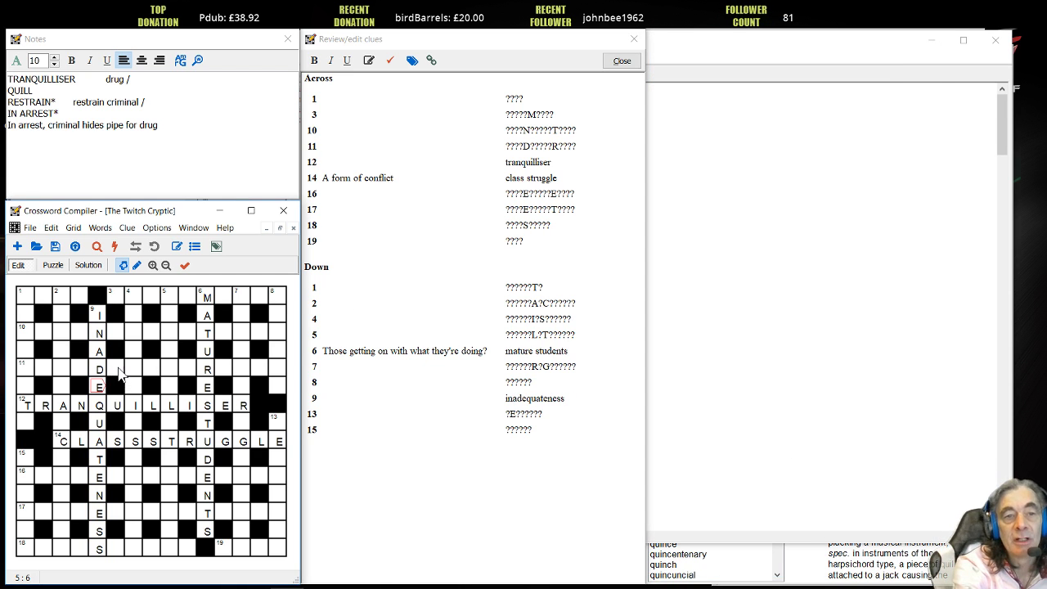
pyautogui.click(118, 369)
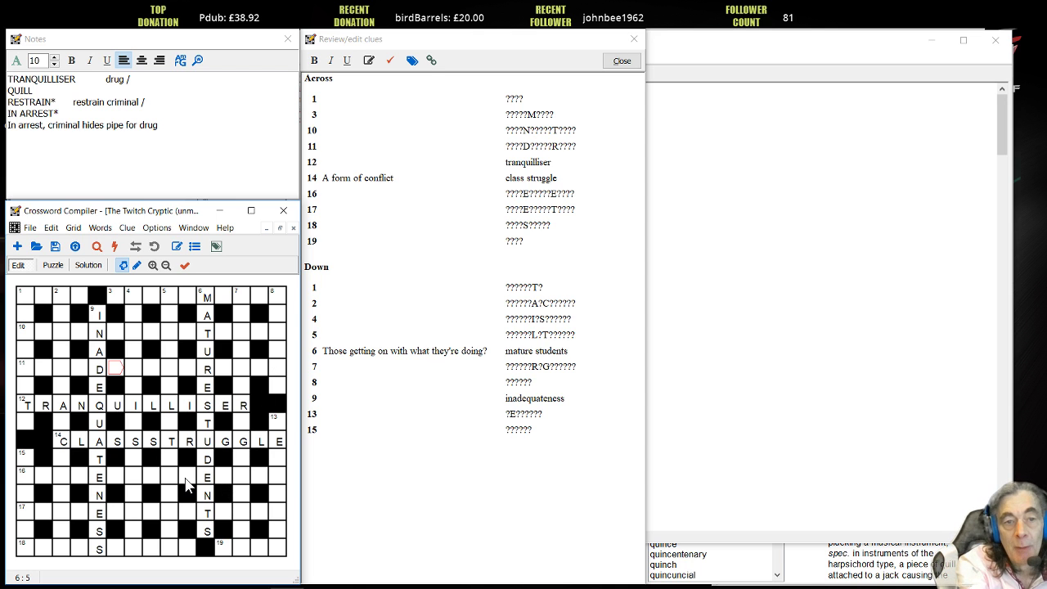
# - Try splitting 10, 11, 16 and 17 Across with extra symmetrical black squares, and restore the original grid pattern
pyautogui.click(117, 479)
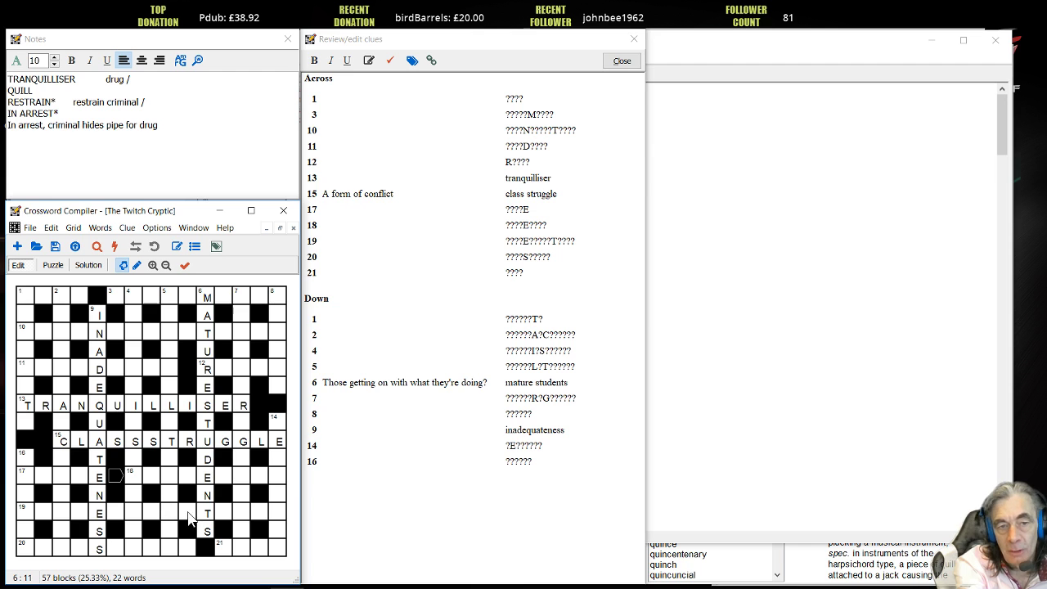
pyautogui.click(151, 512)
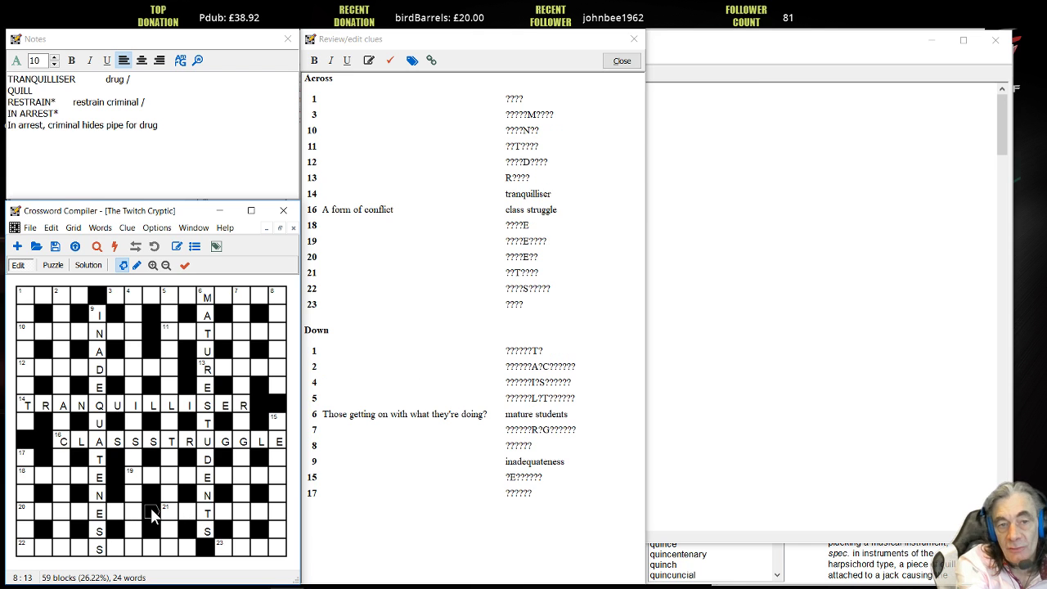
pyautogui.click(117, 477)
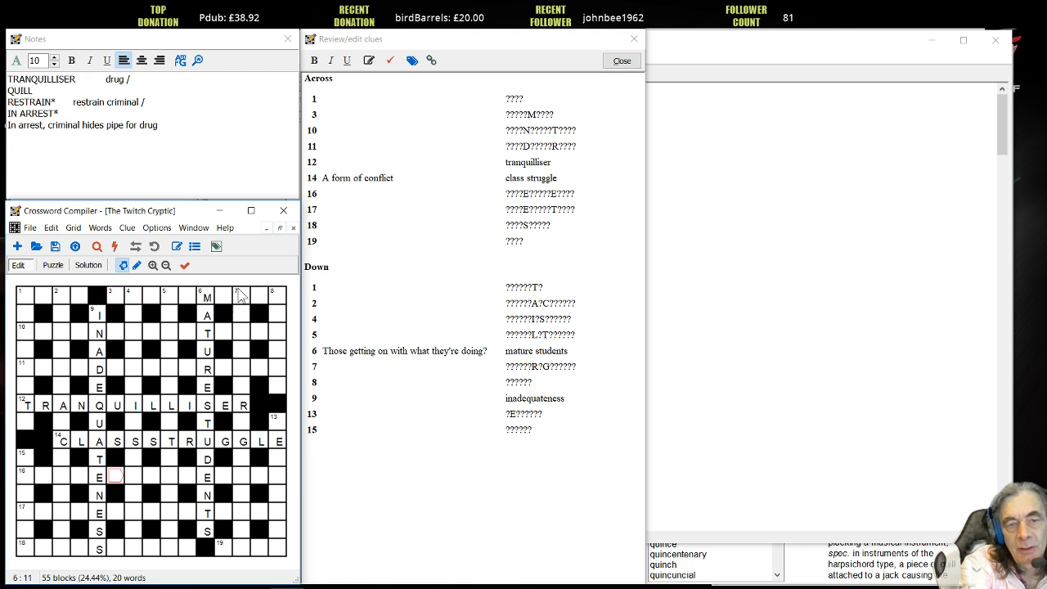
# - Try a symmetrical black square in the tenth, eighth and sixth squares of 7 Down, restoring the pattern after each trial
pyautogui.click(244, 459)
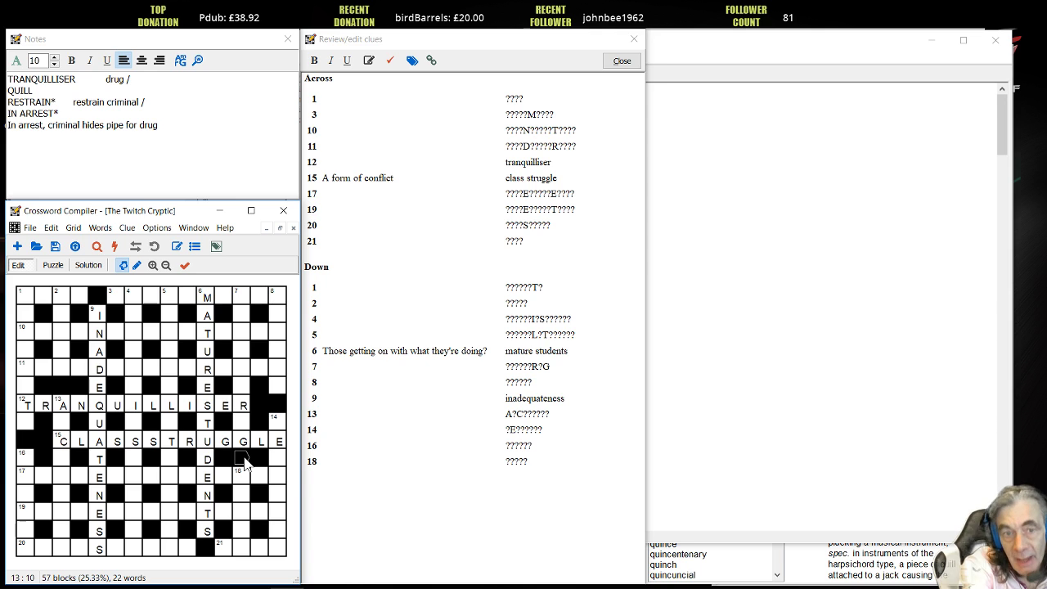
pyautogui.click(243, 461)
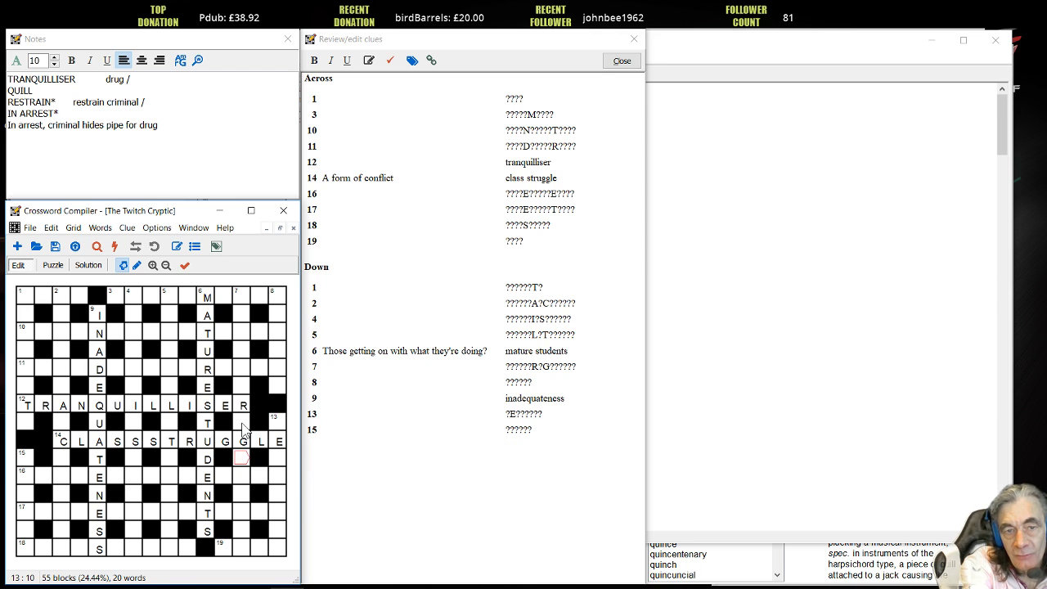
pyautogui.click(242, 423)
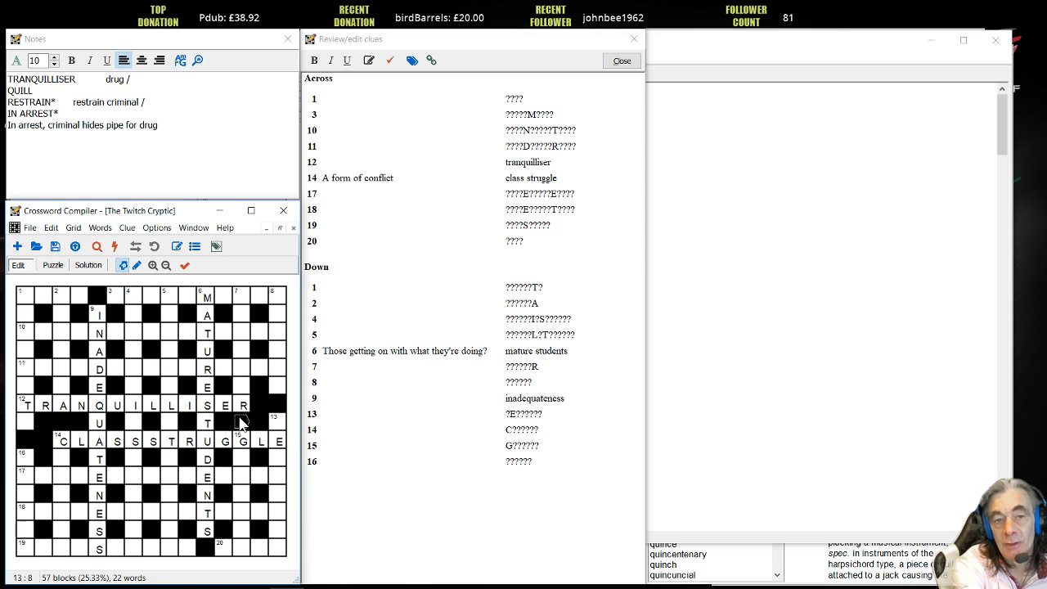
pyautogui.click(242, 422)
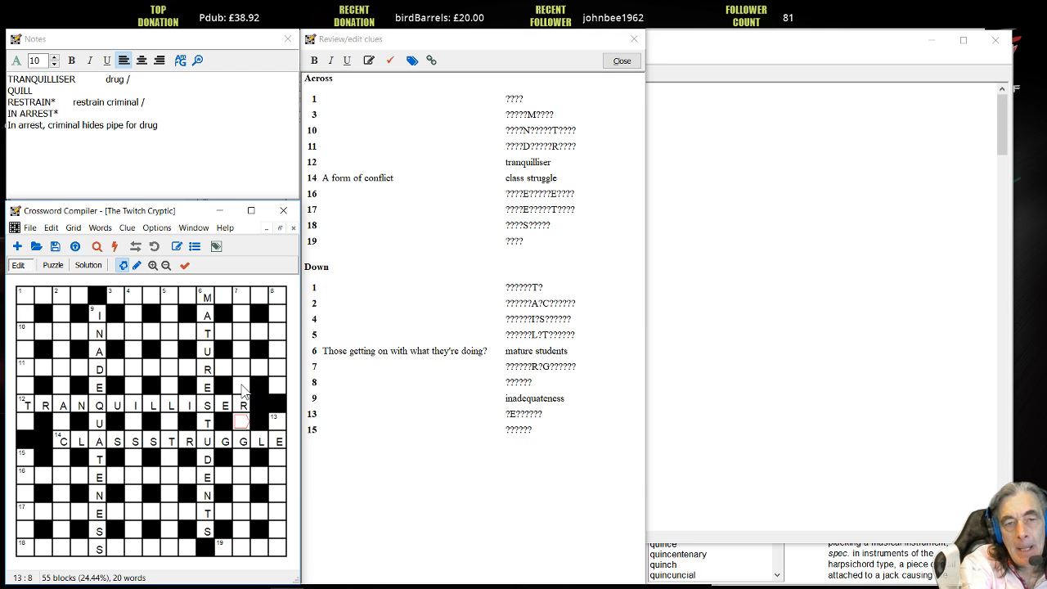
pyautogui.click(242, 386)
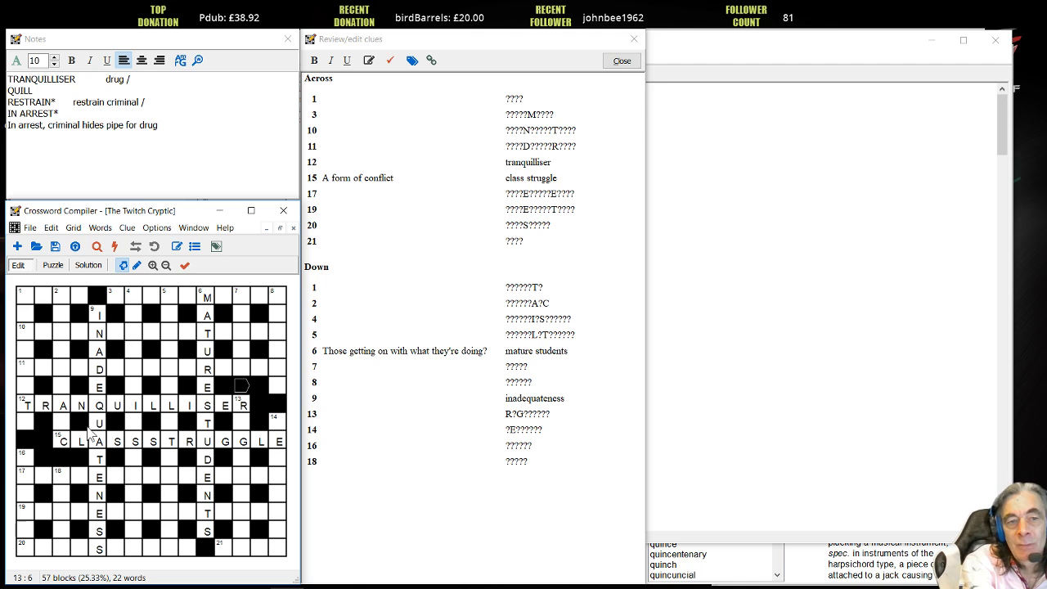
pyautogui.click(63, 425)
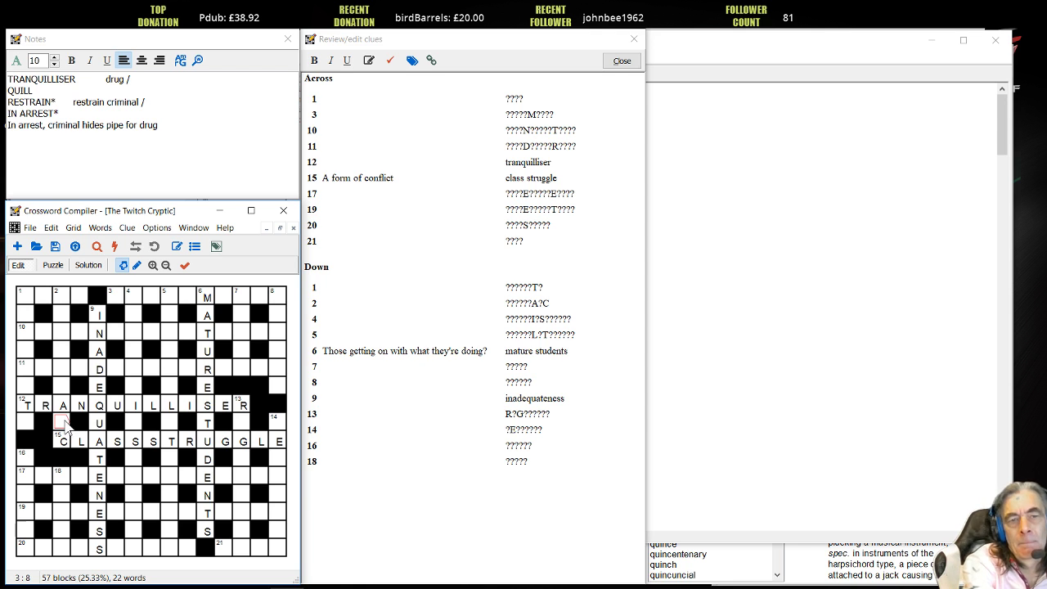
pyautogui.click(243, 387)
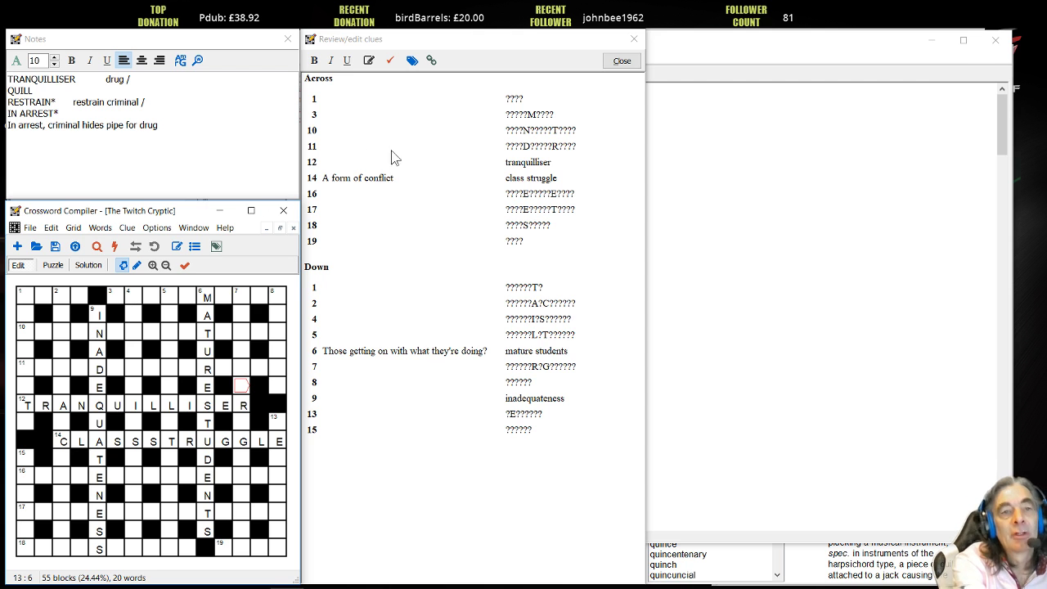
# - Write the clue "In arrest, criminal hides pipe for drug" for 12 Across, tranquilliser
pyautogui.doubleClick(525, 166)
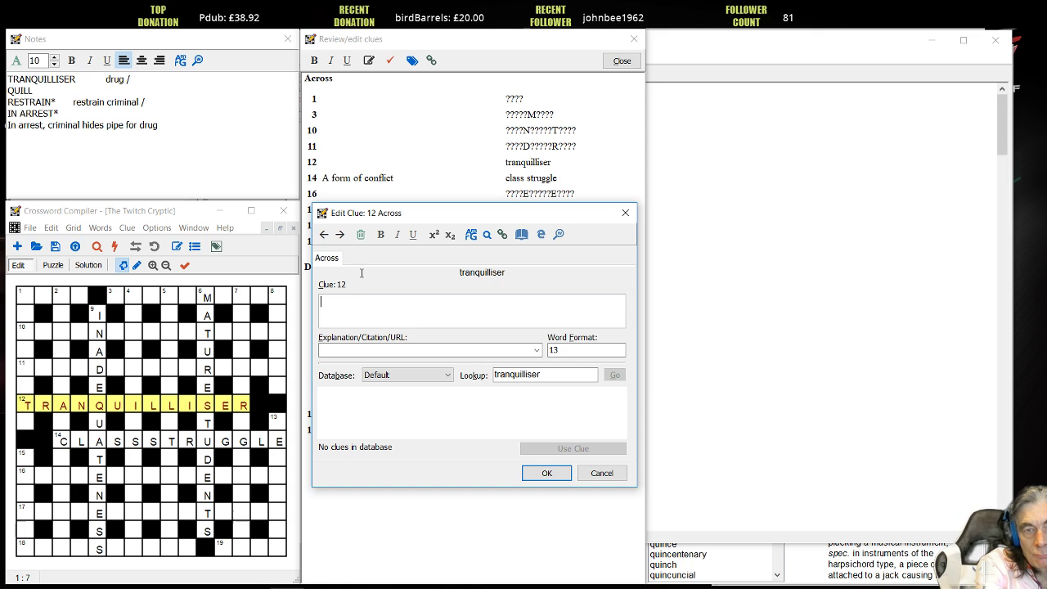
pyautogui.write('I')
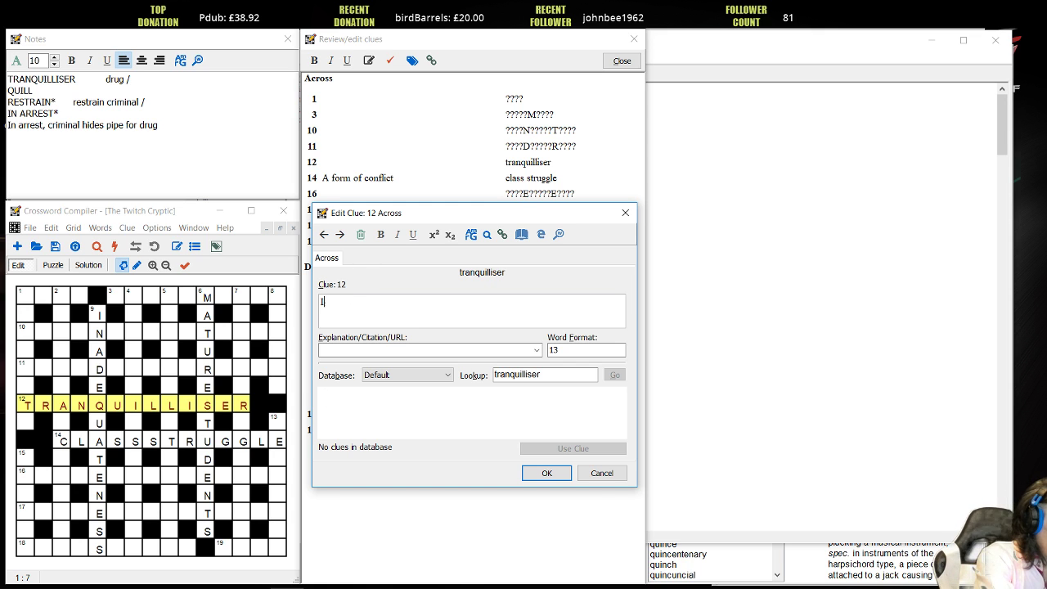
pyautogui.write('n arrest,')
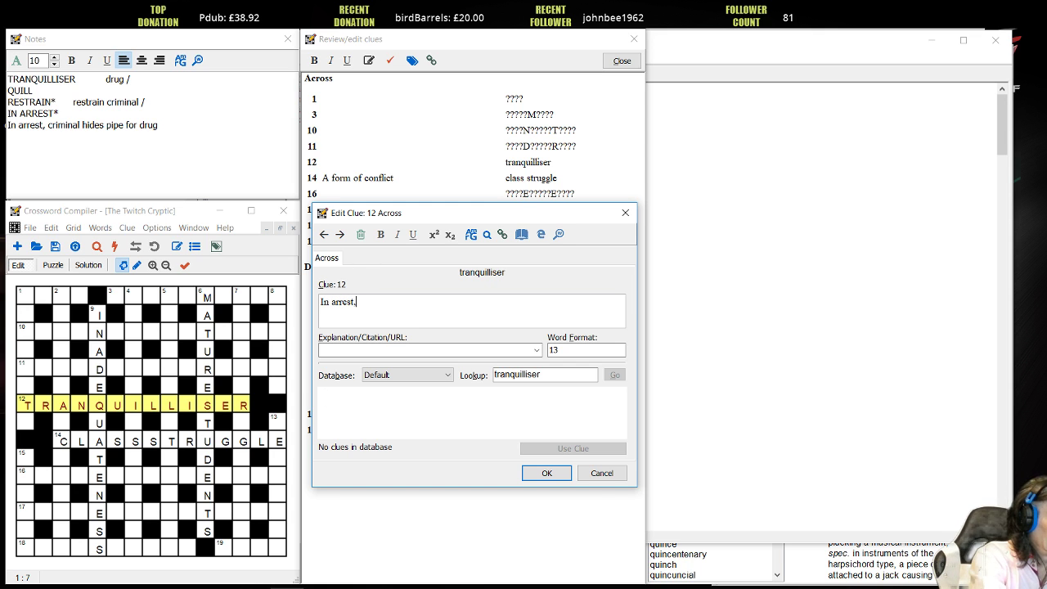
pyautogui.write(' crimin')
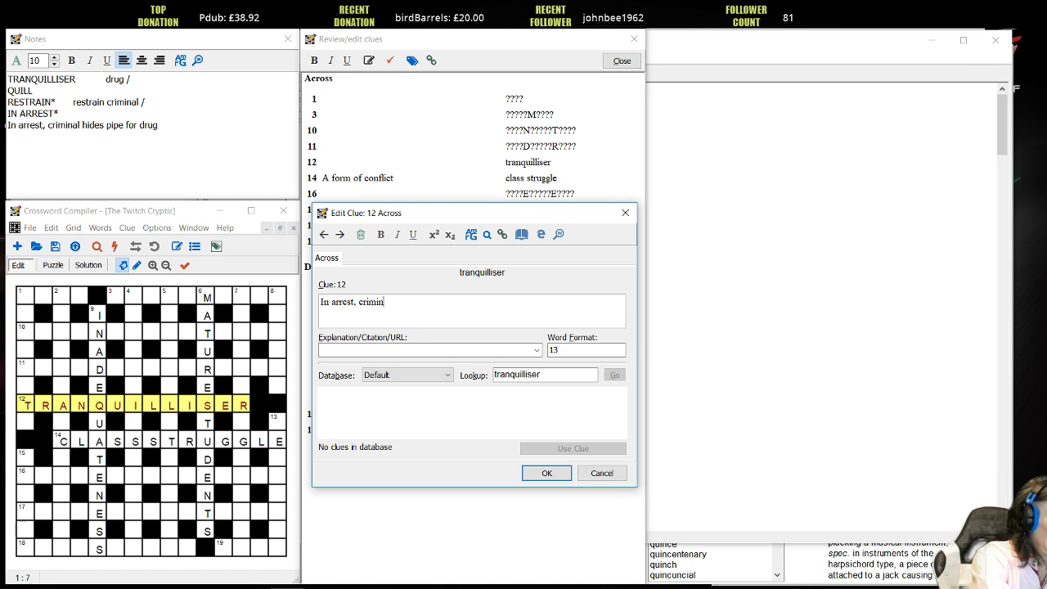
pyautogui.write('al ')
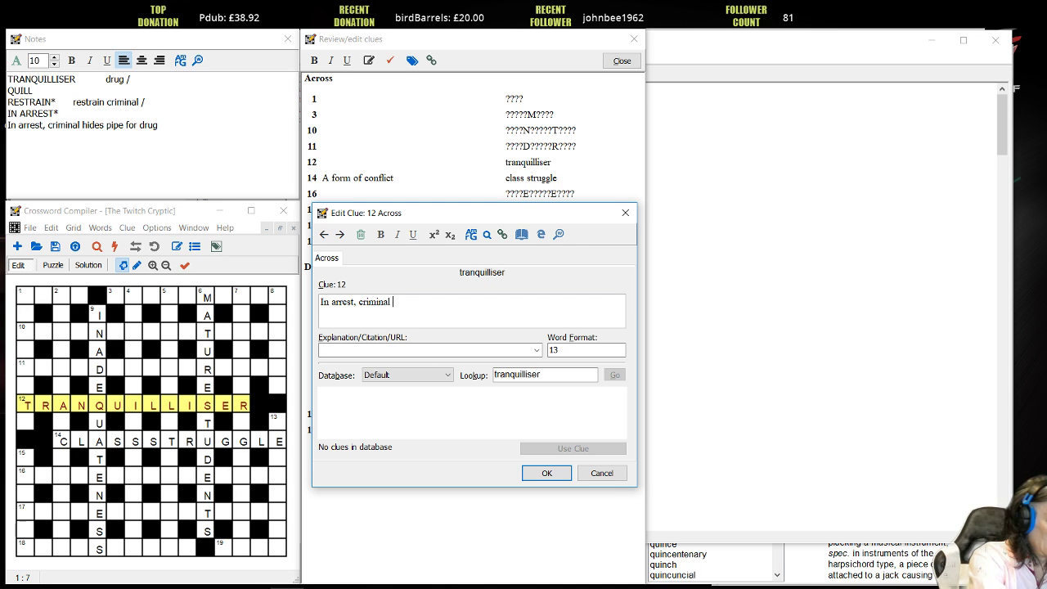
pyautogui.write('hides p')
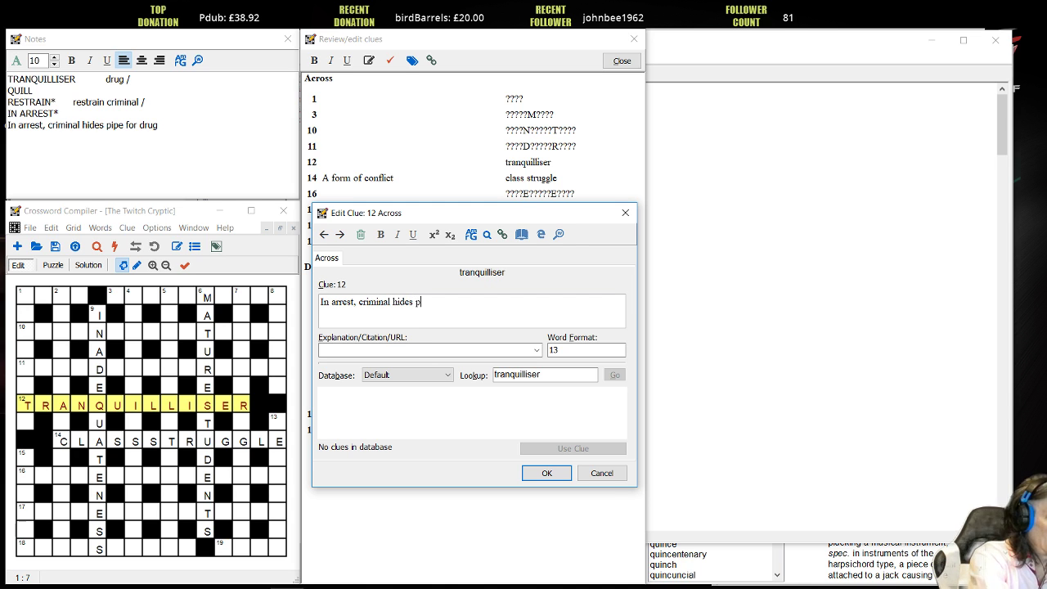
pyautogui.write('ipe for dru')
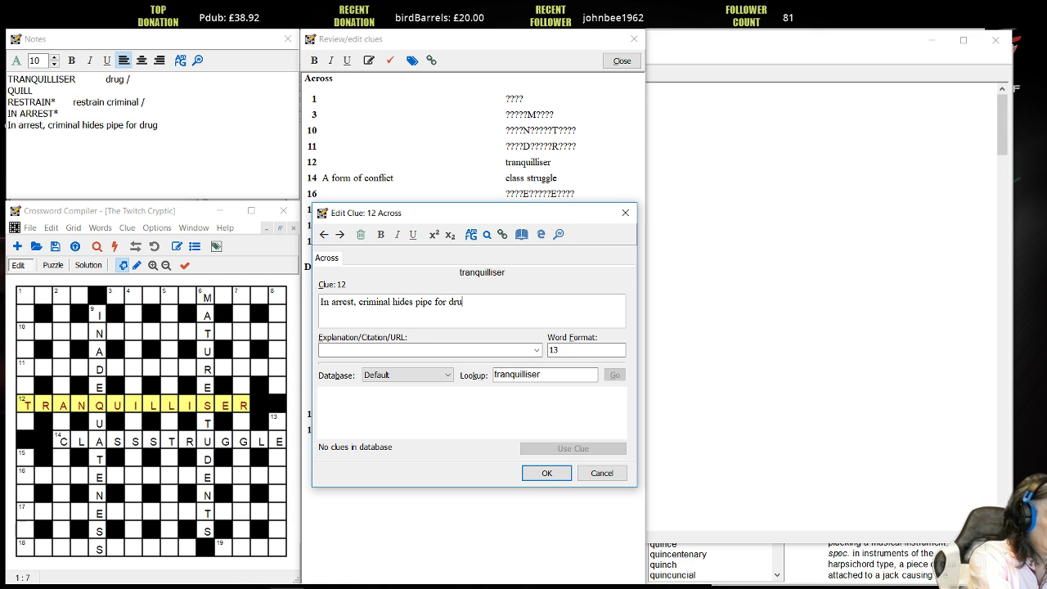
pyautogui.write('g')
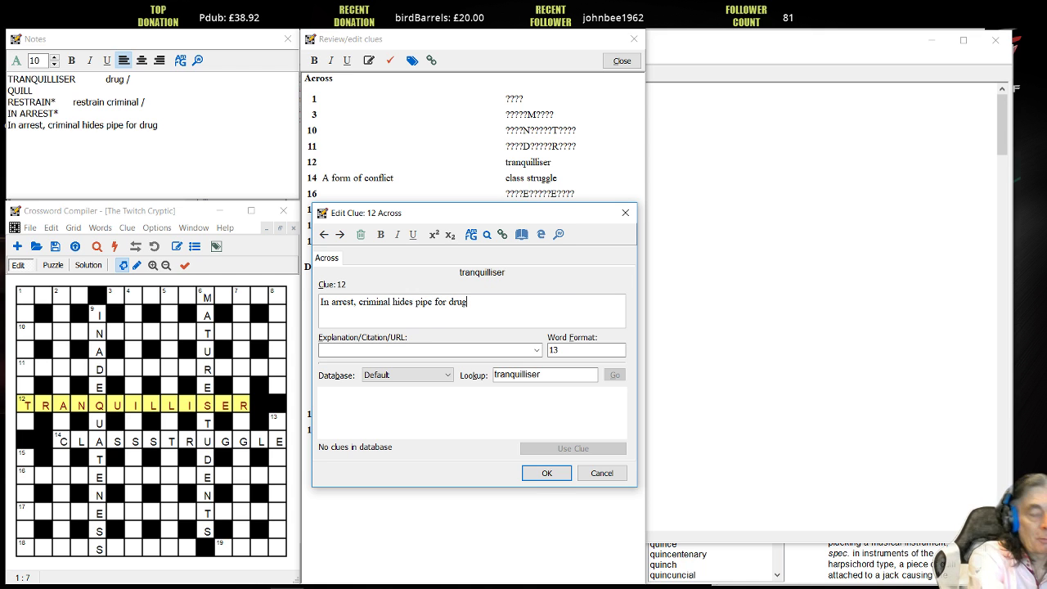
# - Add the explanation "INARREST* around QUILL" to the 12 Across clue and save it
pyautogui.click(431, 350)
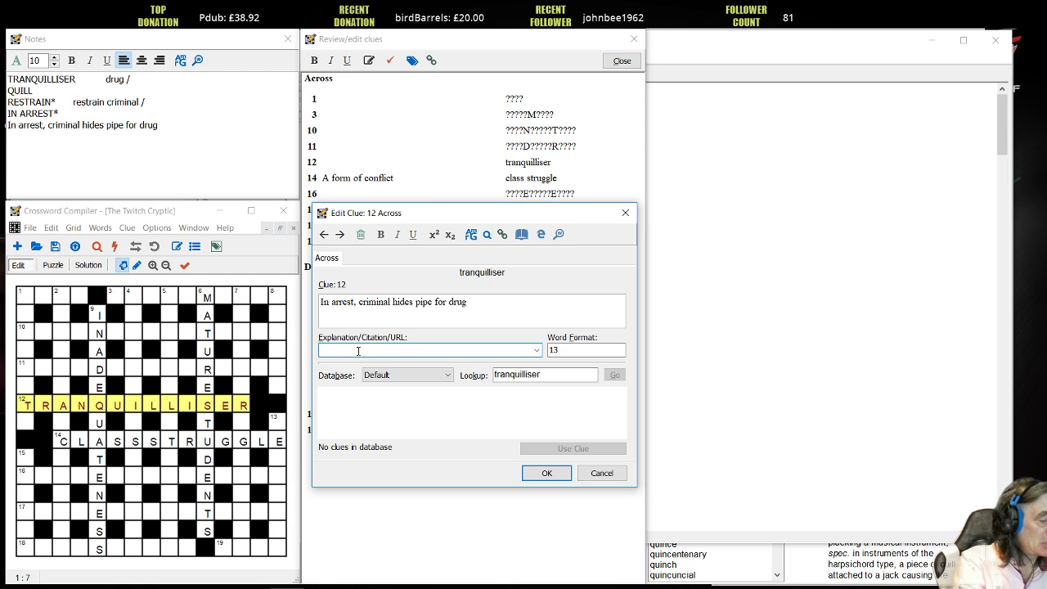
pyautogui.write('INARREST')
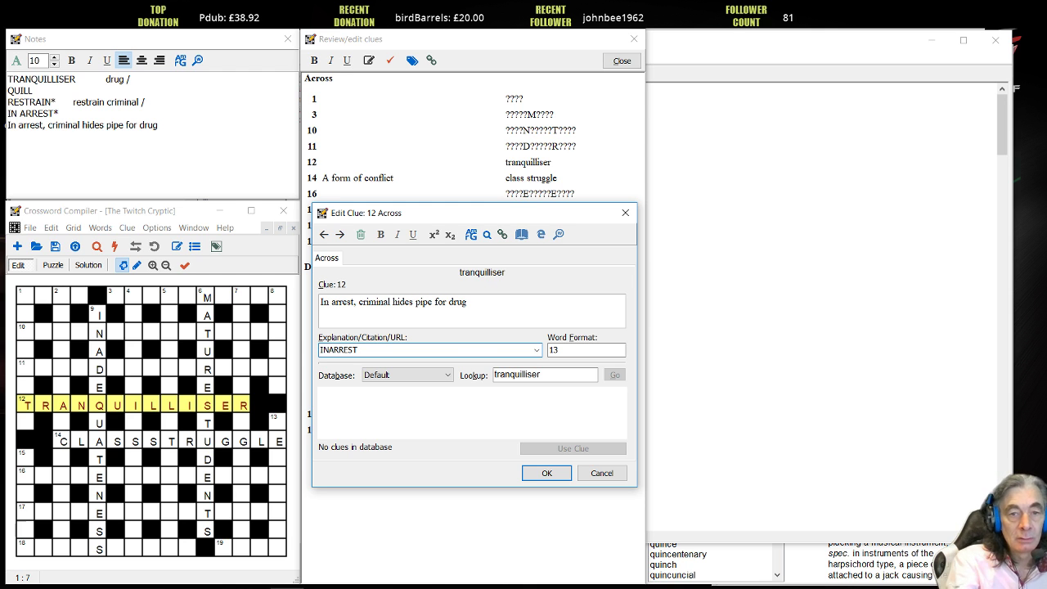
pyautogui.write('*')
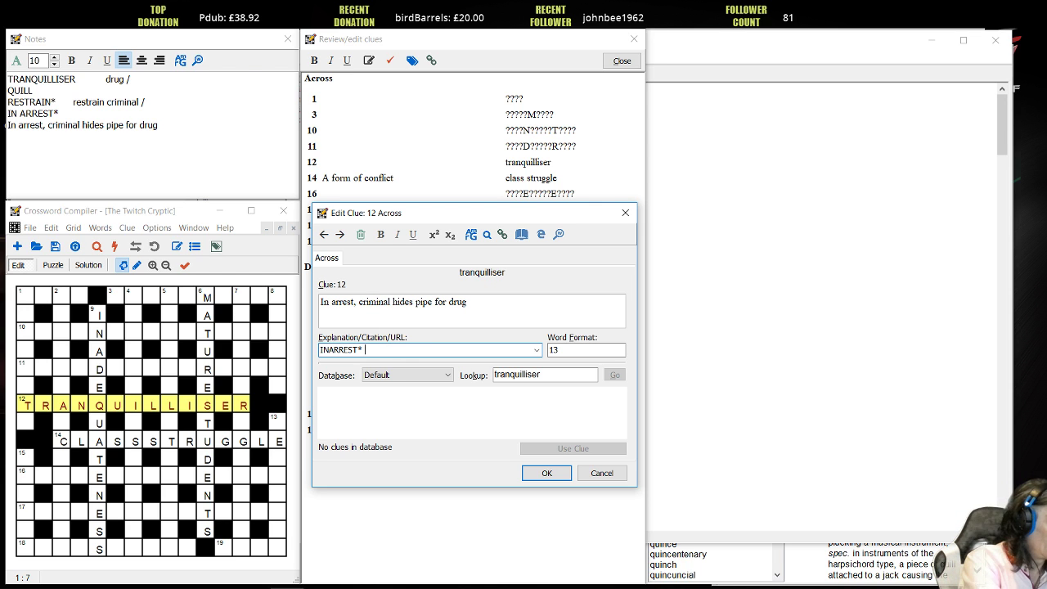
pyautogui.write('around')
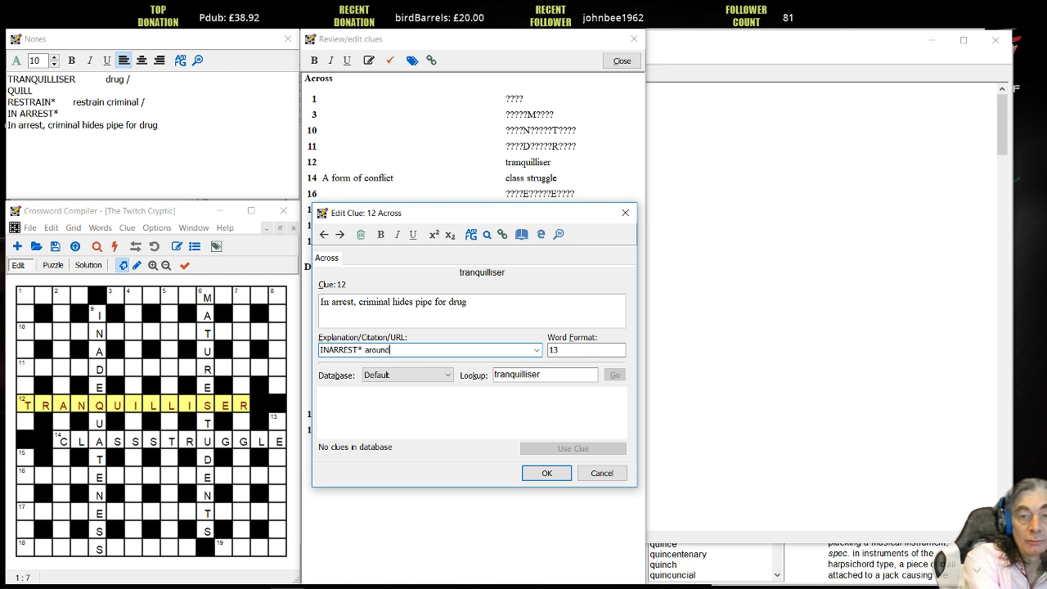
pyautogui.write(' QUILL')
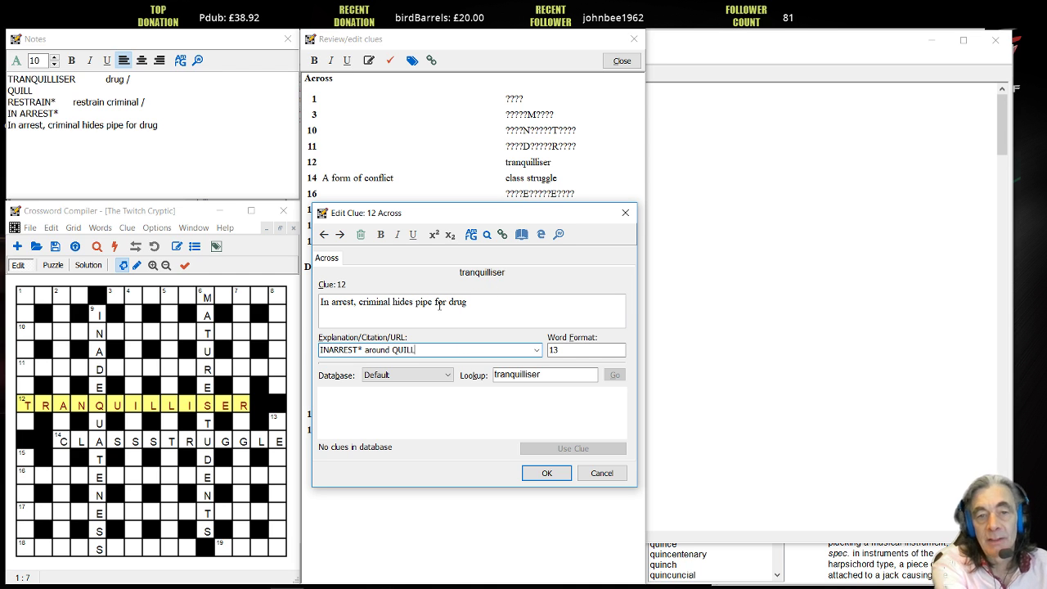
pyautogui.click(548, 475)
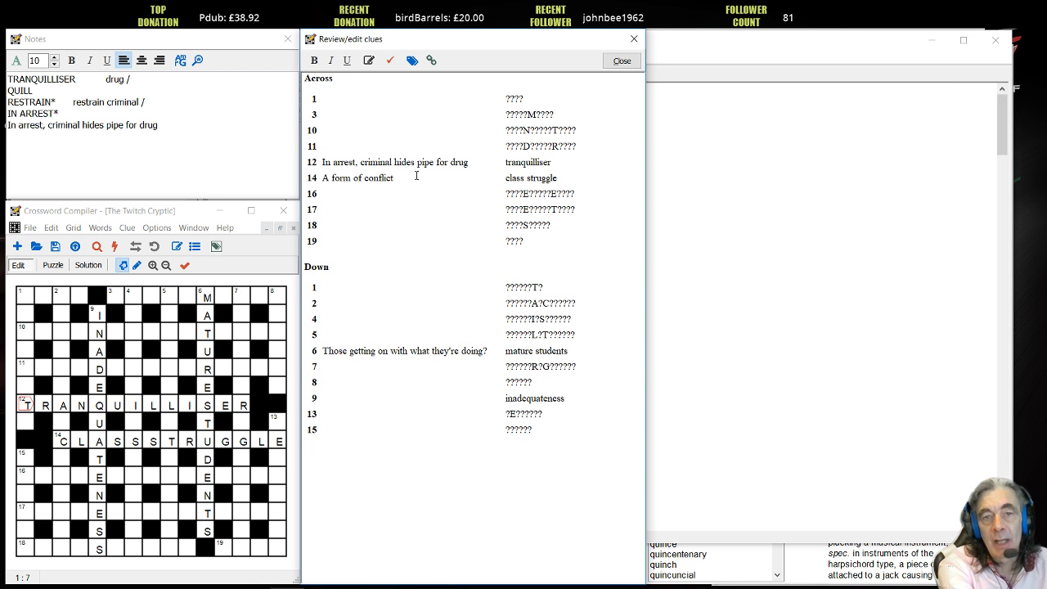
# - Erase all the text in the notes and return to the crossword grid
pyautogui.click(230, 147)
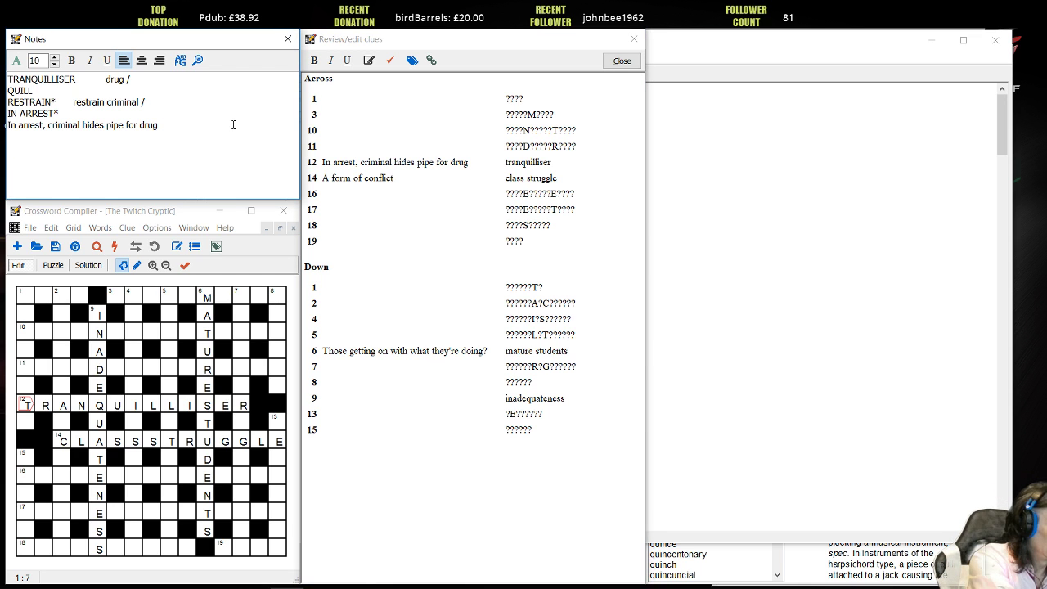
pyautogui.hotkey('ctrl', 'a')
pyautogui.press('Delete')
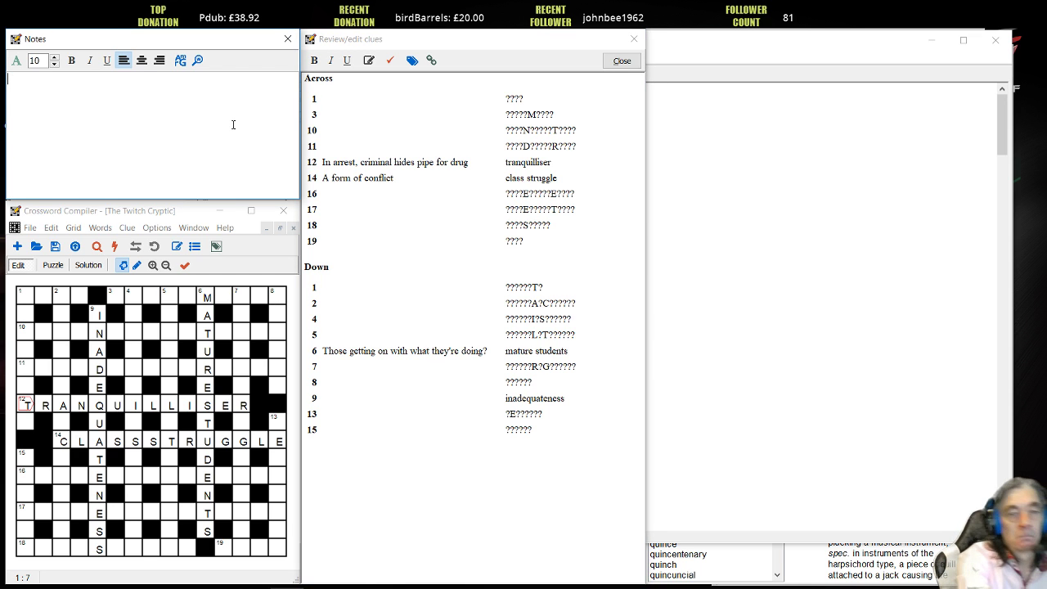
pyautogui.click(188, 207)
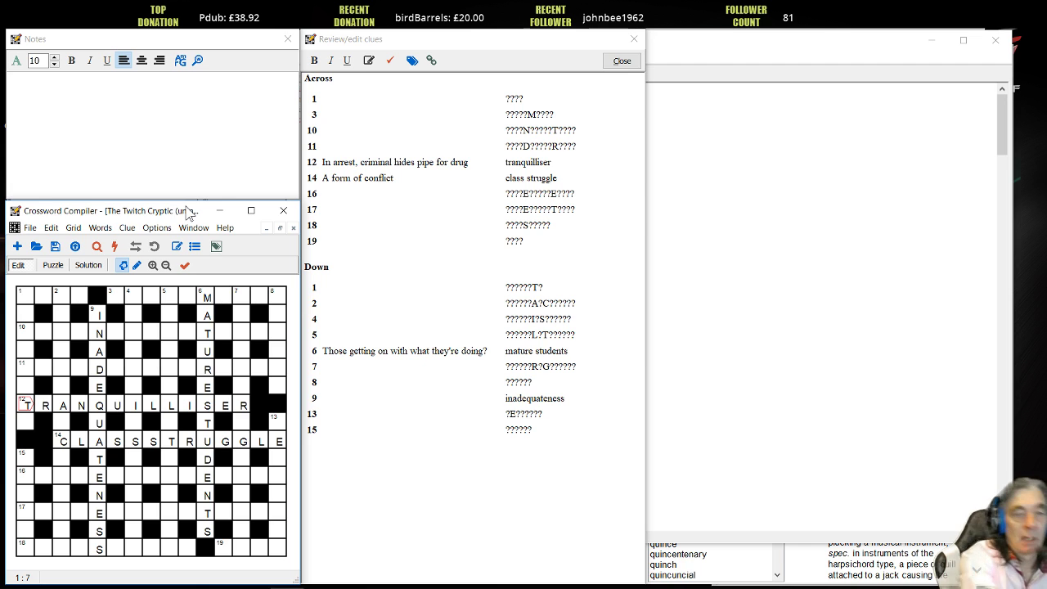
# - Open the 9 Down clue for editing, switch to WordWeb Pro and look up "needle" in the Oxford and Chambers references
pyautogui.doubleClick(536, 400)
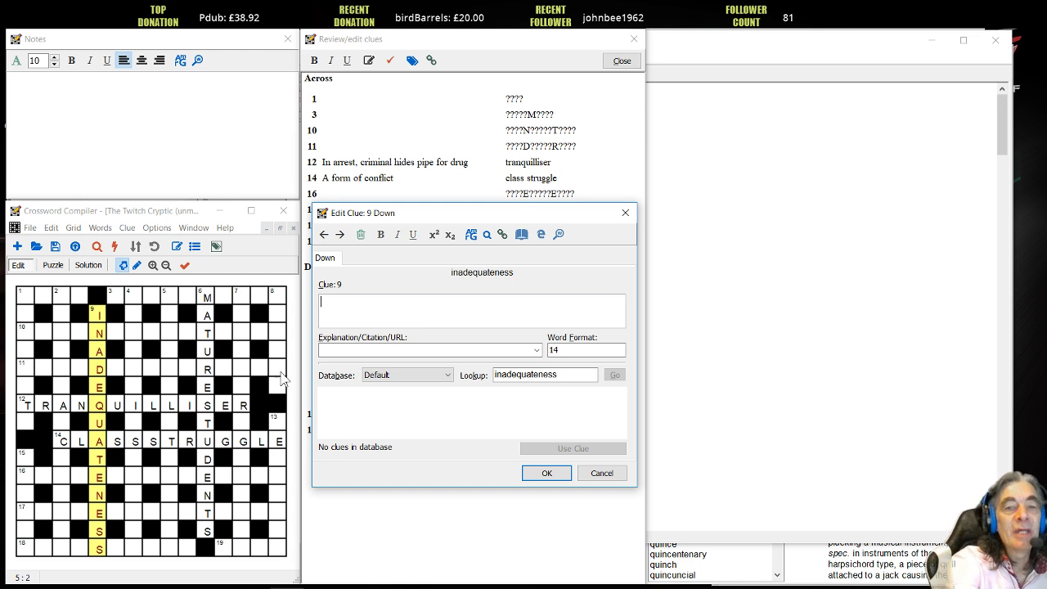
pyautogui.click(388, 576)
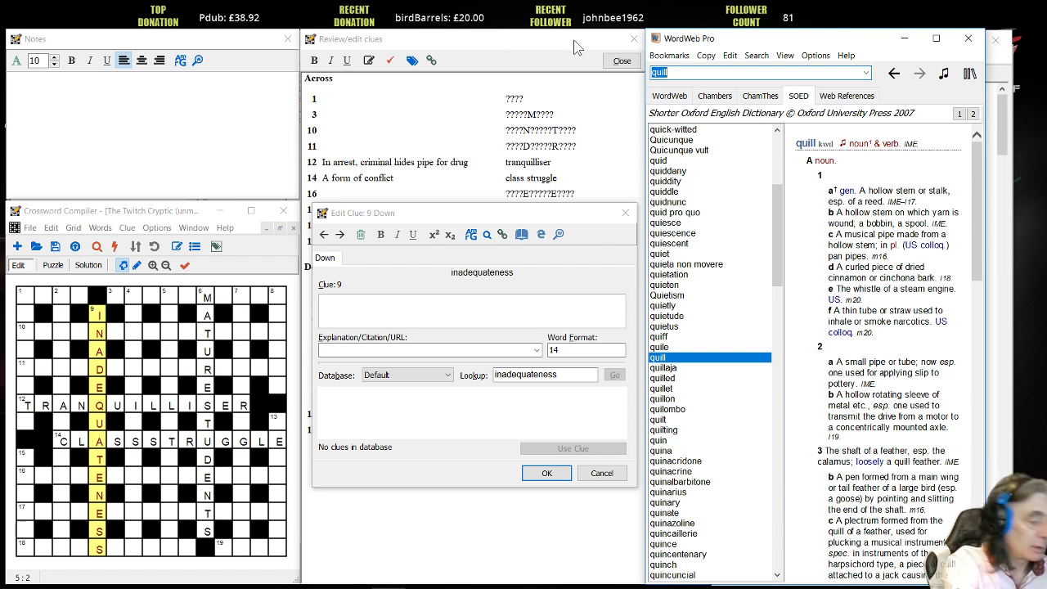
pyautogui.write('needle')
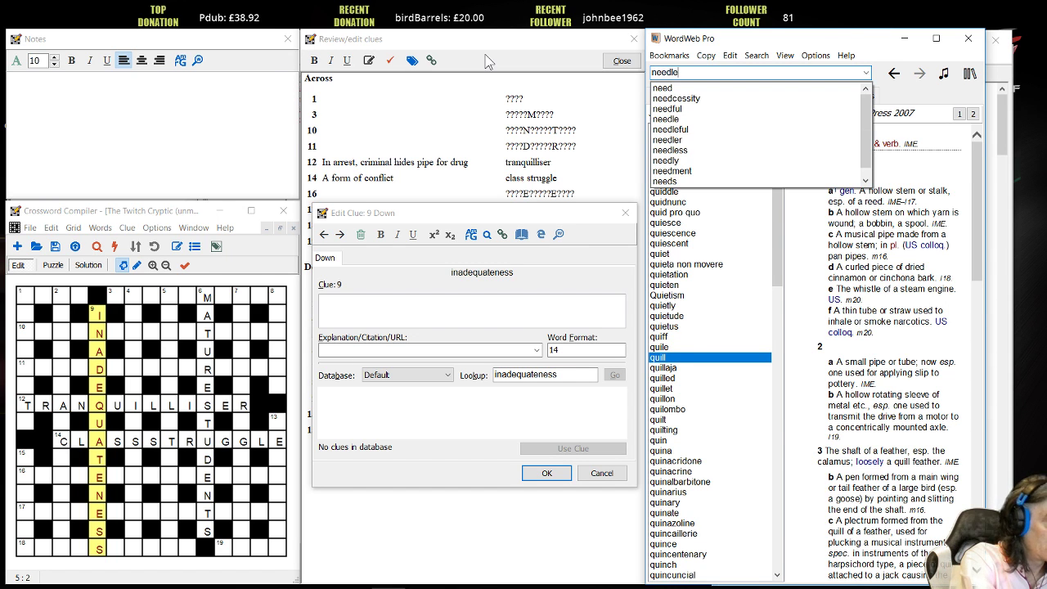
pyautogui.press('Return')
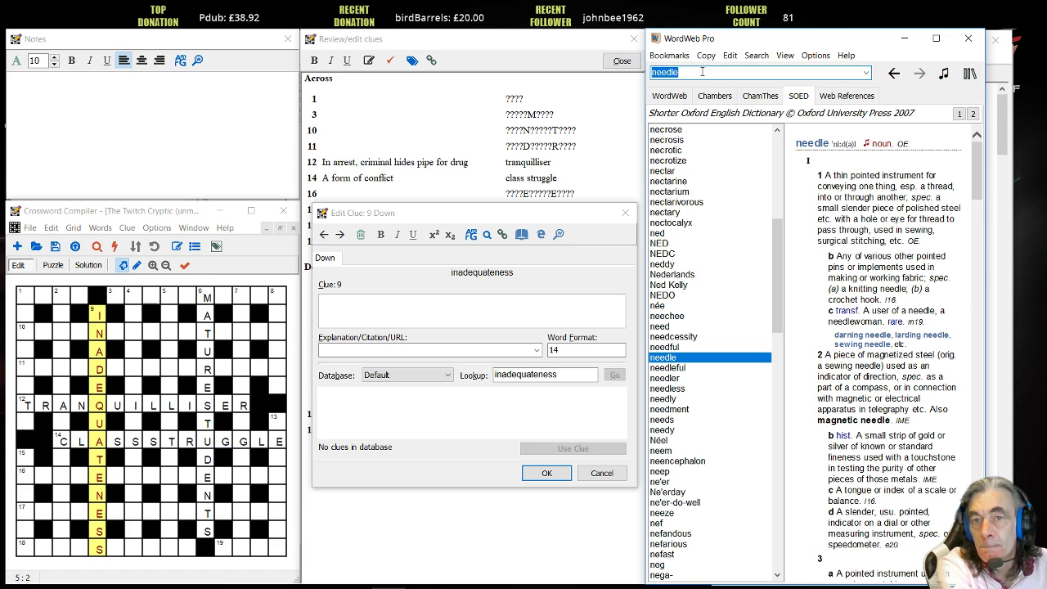
pyautogui.click(714, 96)
pyautogui.click(760, 96)
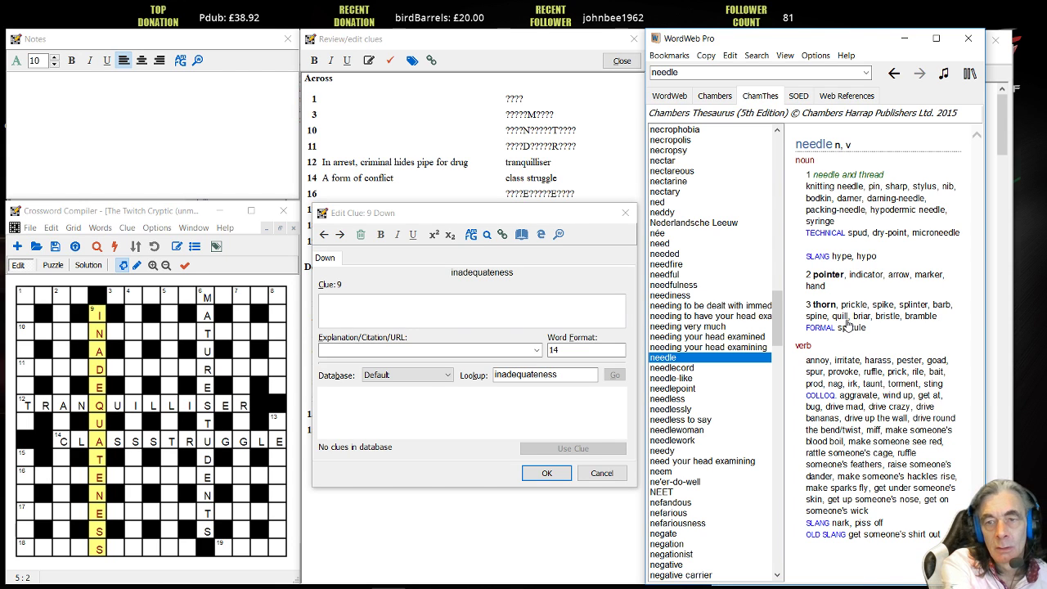
# - Replace "pipe" with "needle" in the 12 Across clue so it reads "In arrest, criminal hides needle for drug", and save it
pyautogui.click(625, 214)
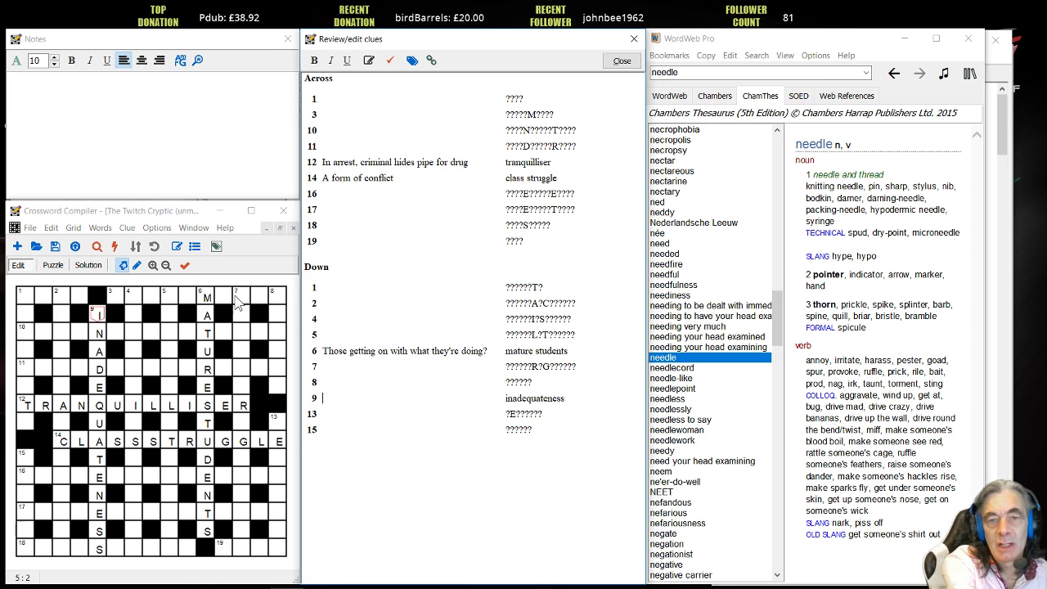
pyautogui.doubleClick(533, 163)
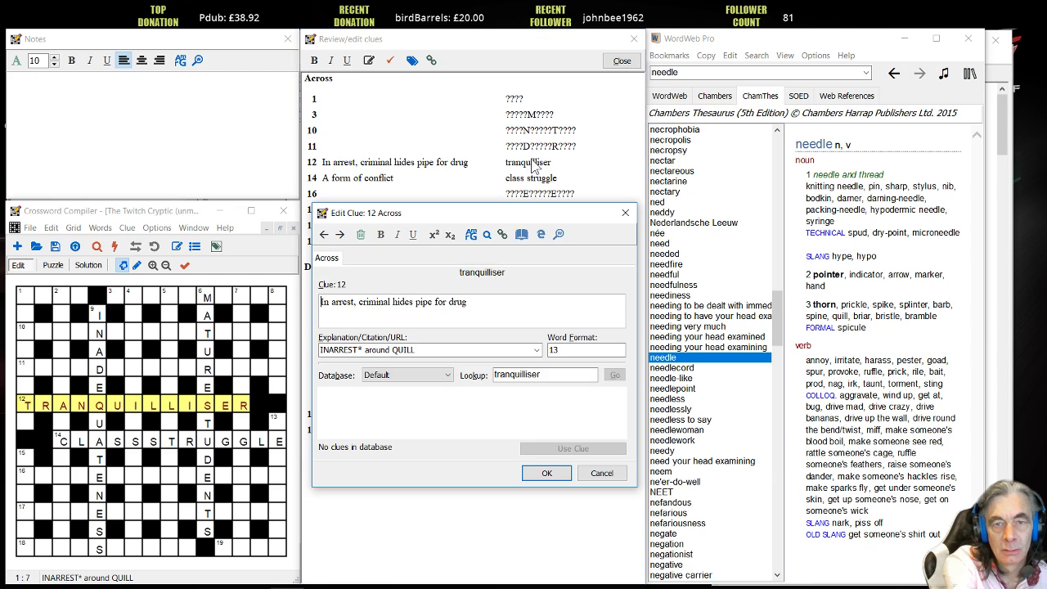
pyautogui.doubleClick(425, 303)
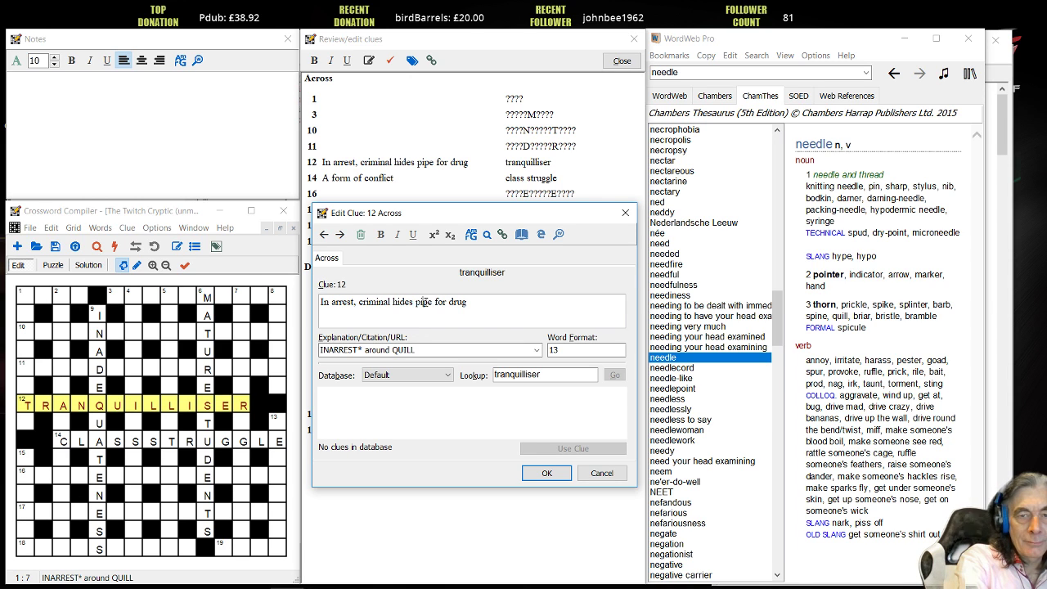
pyautogui.write('needle')
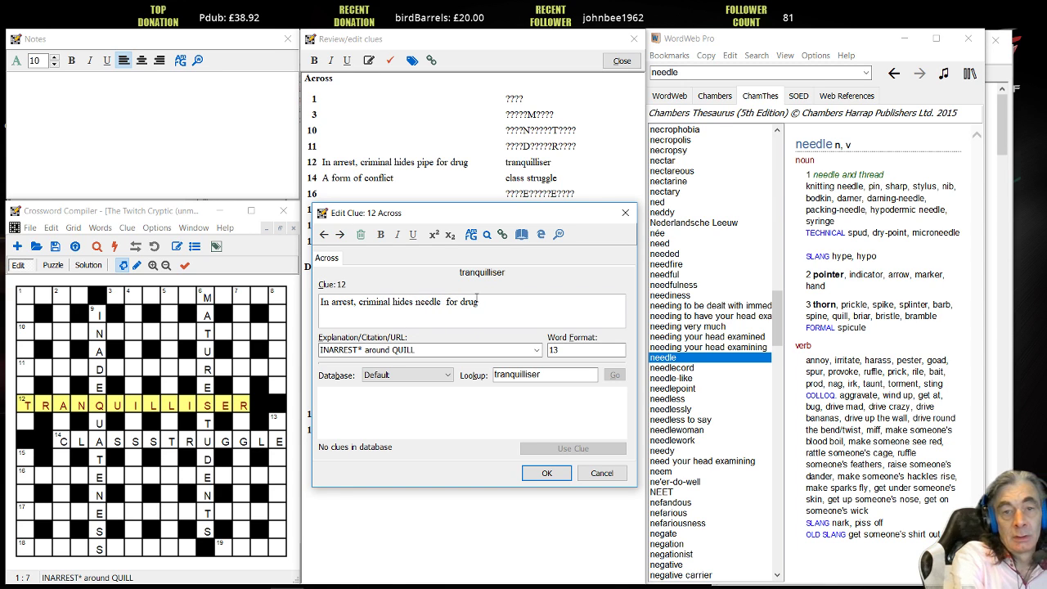
pyautogui.press('BackSpace')
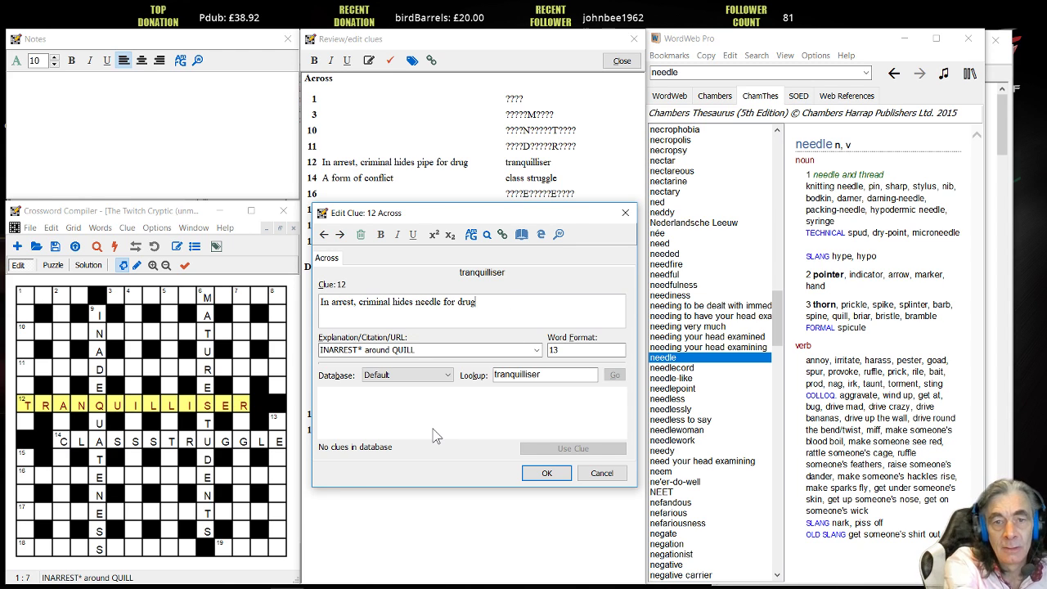
pyautogui.click(547, 473)
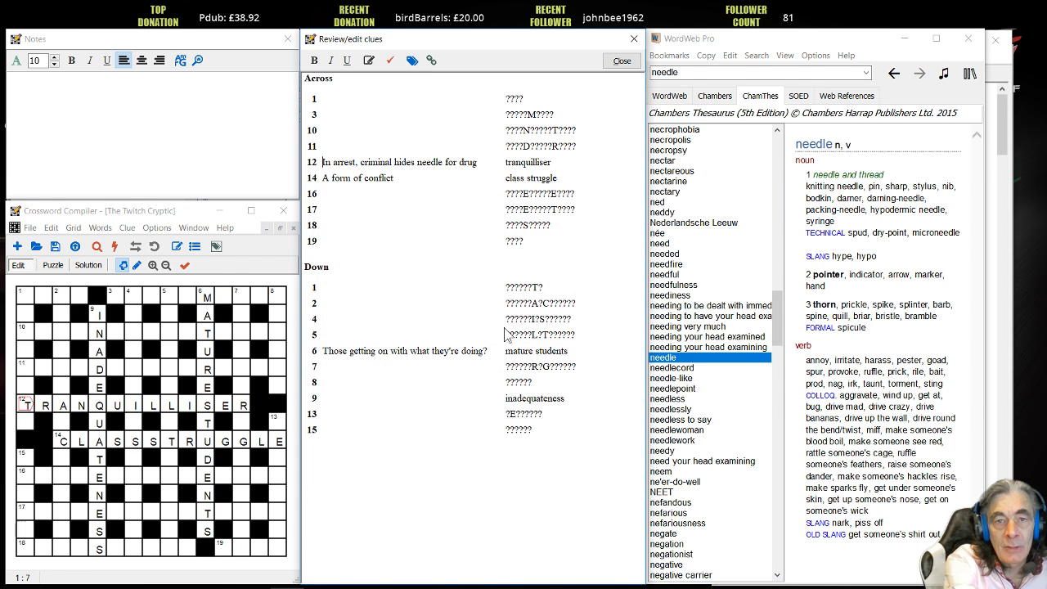
pyautogui.click(158, 212)
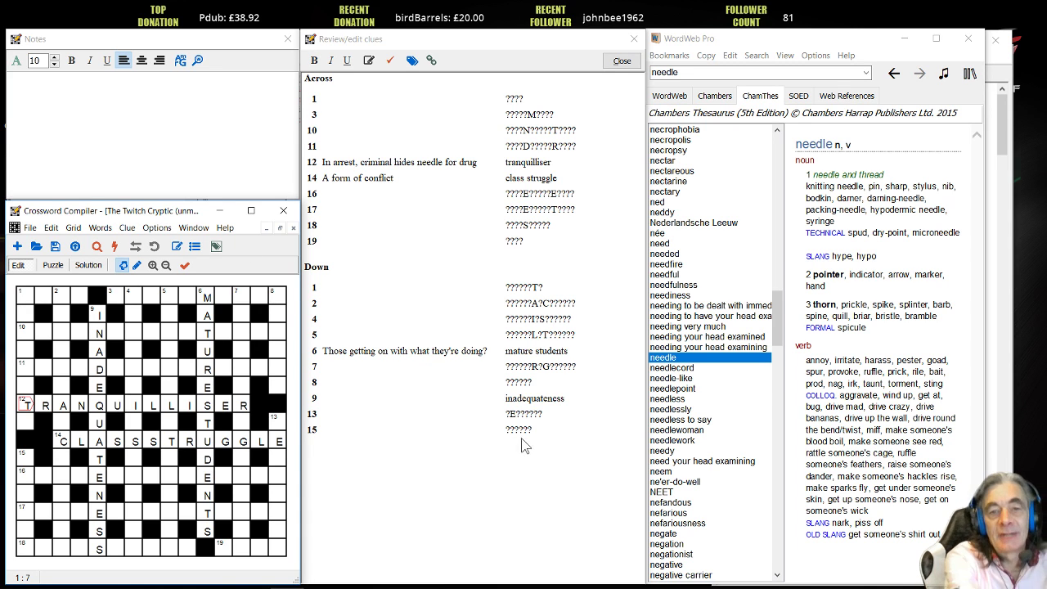
# - Leave the 9 Down clue blank and write its answer, INADEQUATENESS, on the first line of the notes
pyautogui.doubleClick(540, 398)
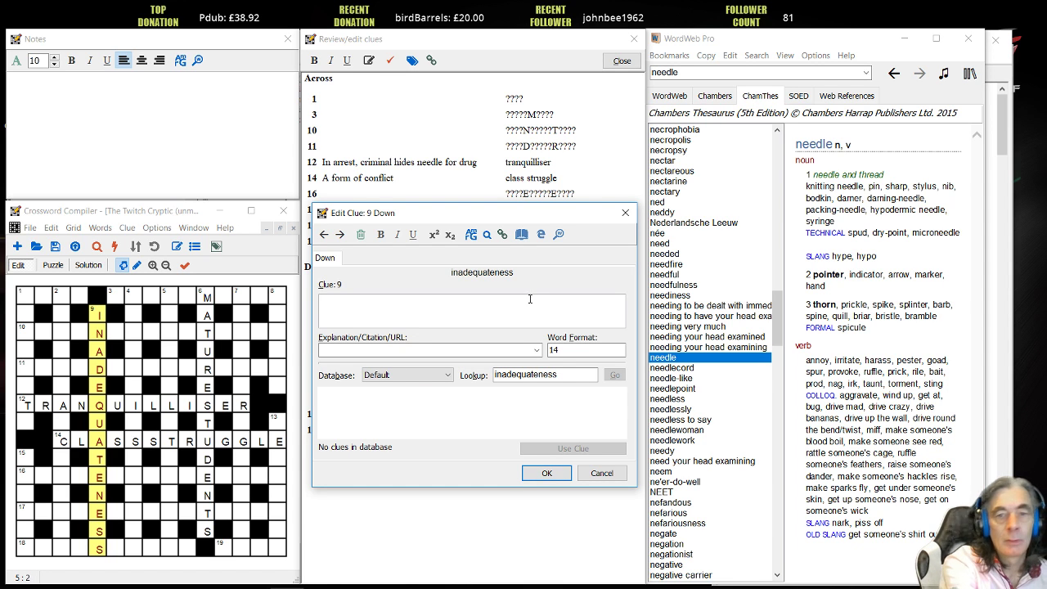
pyautogui.click(594, 472)
pyautogui.click(139, 138)
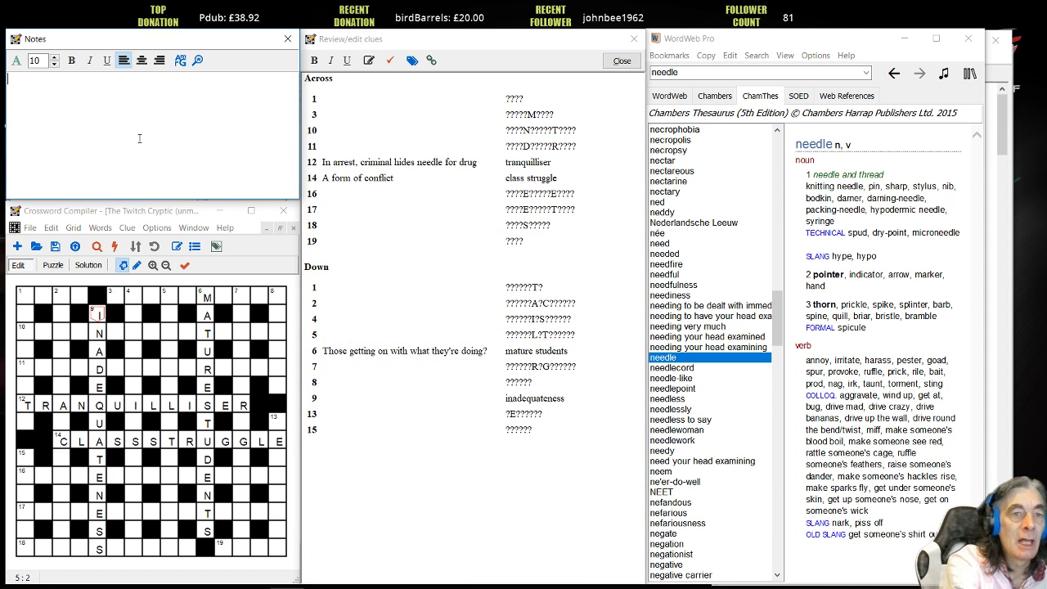
pyautogui.write('IN')
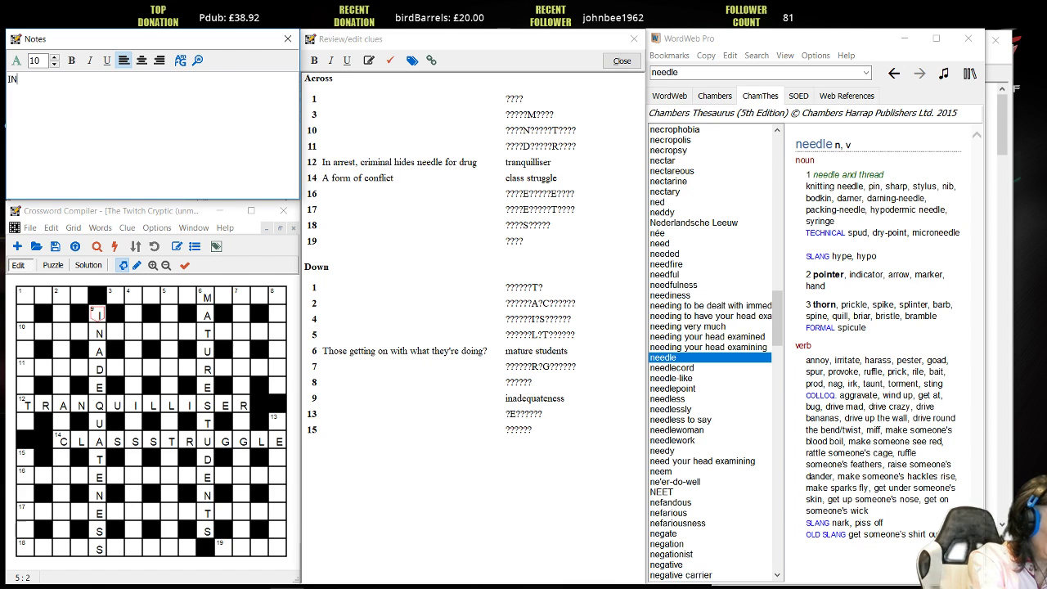
pyautogui.write('ADE')
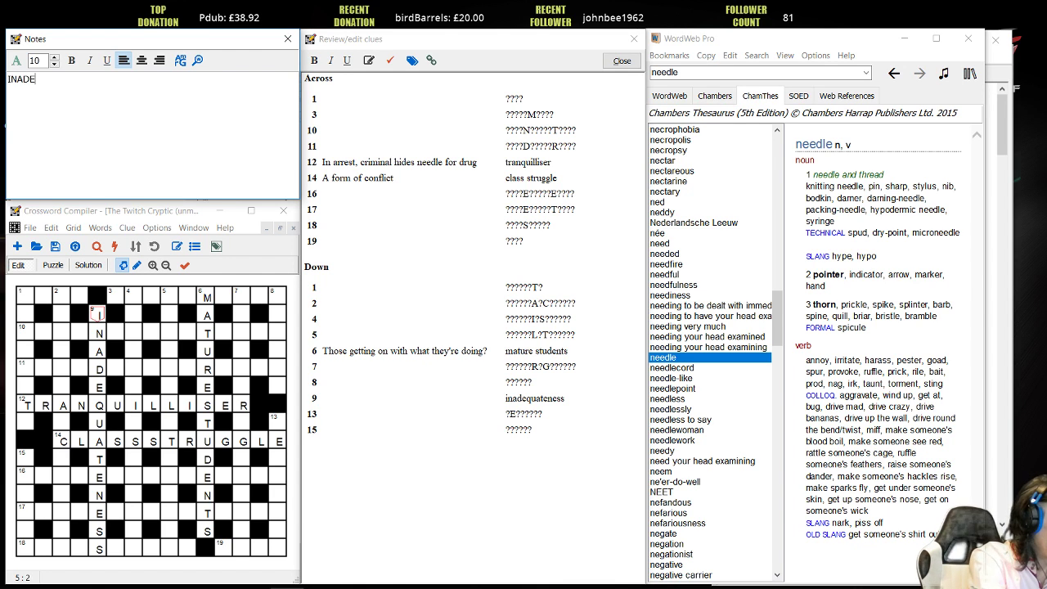
pyautogui.write('QUANTENESS')
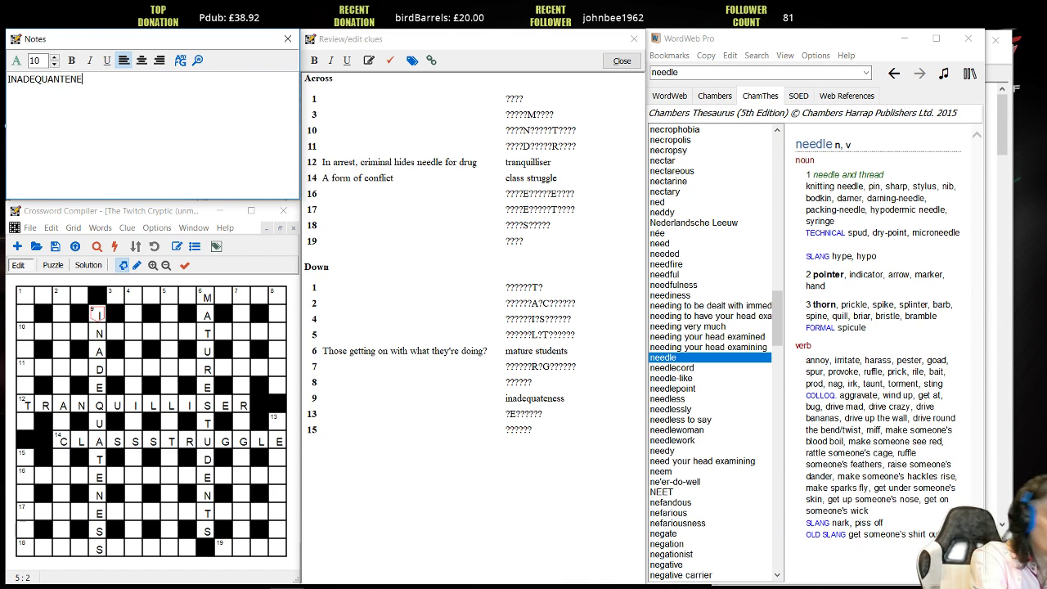
pyautogui.press('BackSpace')
pyautogui.press('BackSpace')
pyautogui.press('BackSpace')
pyautogui.press('BackSpace')
pyautogui.press('BackSpace')
pyautogui.press('BackSpace')
pyautogui.press('BackSpace')
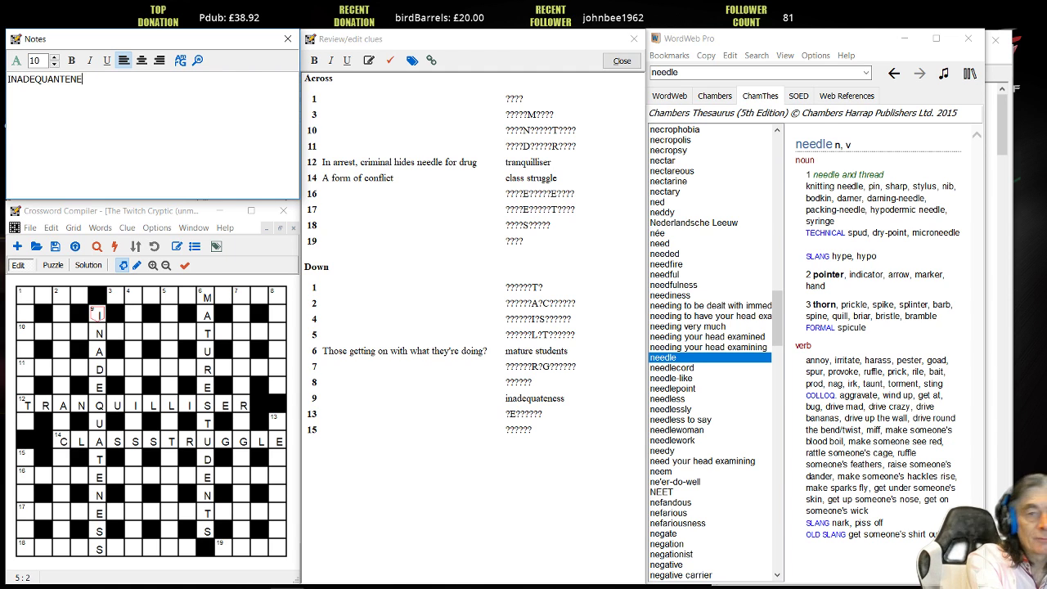
pyautogui.write('TENESS')
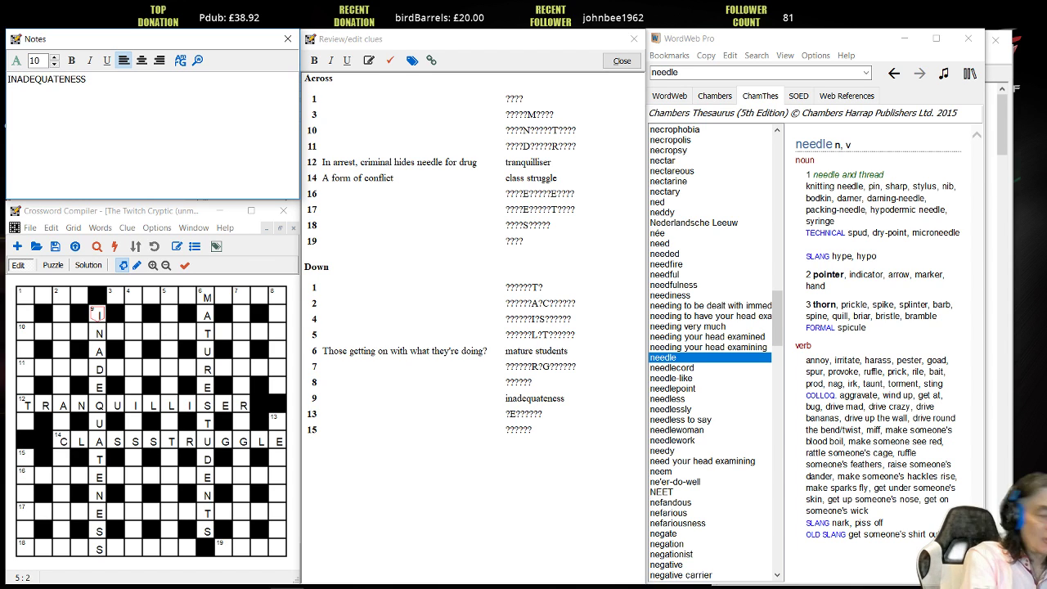
# - Add the definition idea "poor quality /" beside INADEQUATENESS in the notes, separated by a tab
pyautogui.press('Tab')
pyautogui.write('poor qu')
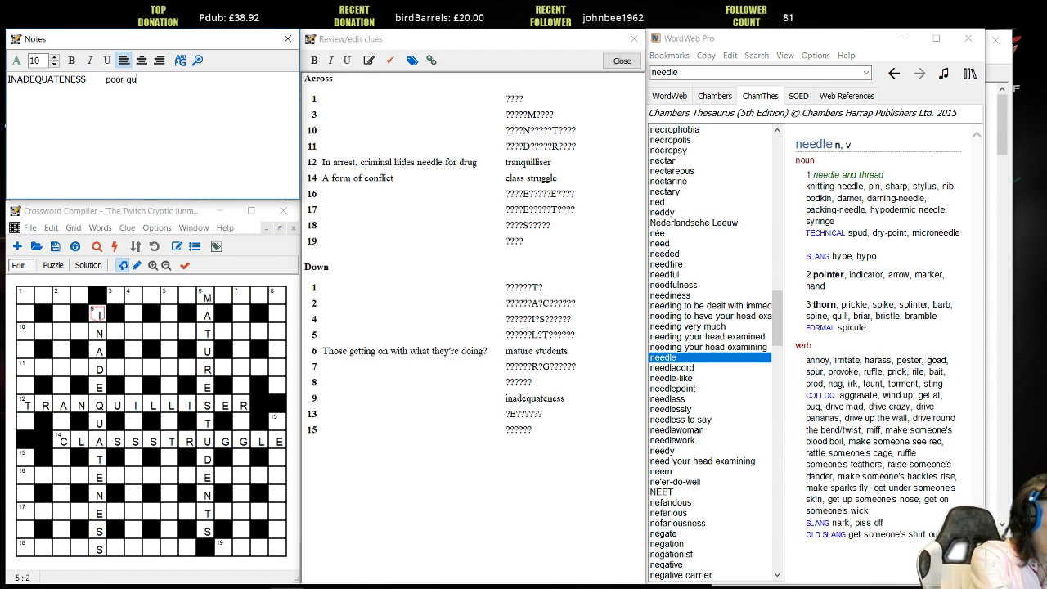
pyautogui.write('ality /')
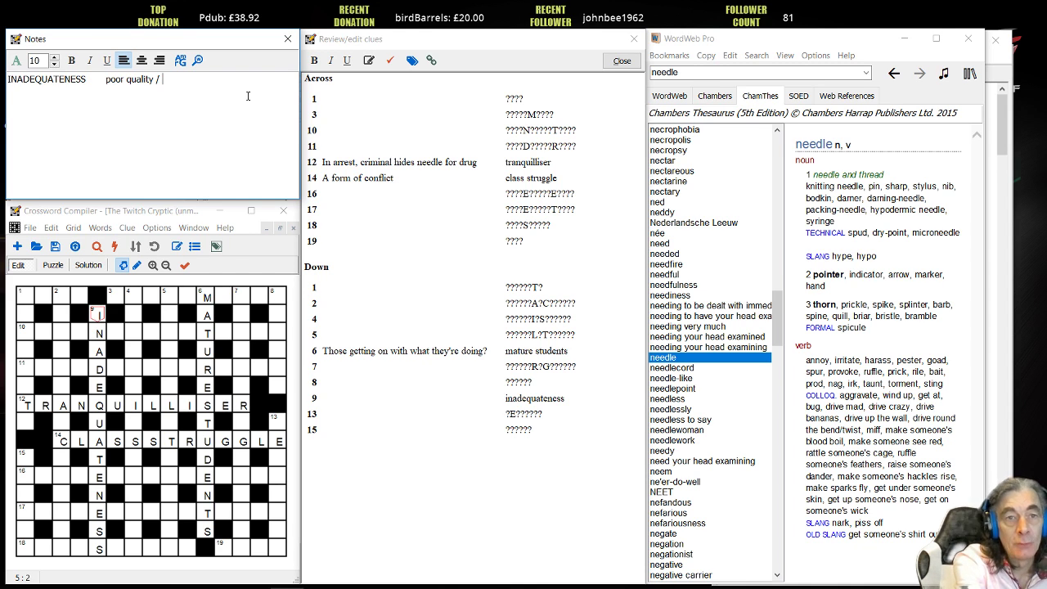
# - Write "antiques" on a new line below INADEQUATENESS in the notes
pyautogui.write('ant')
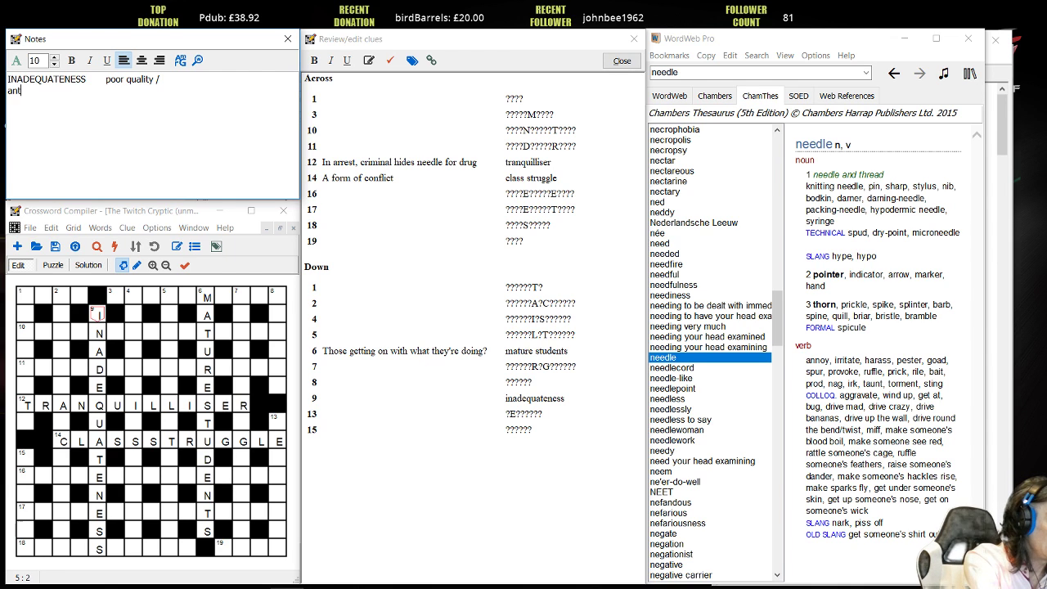
pyautogui.write('iques')
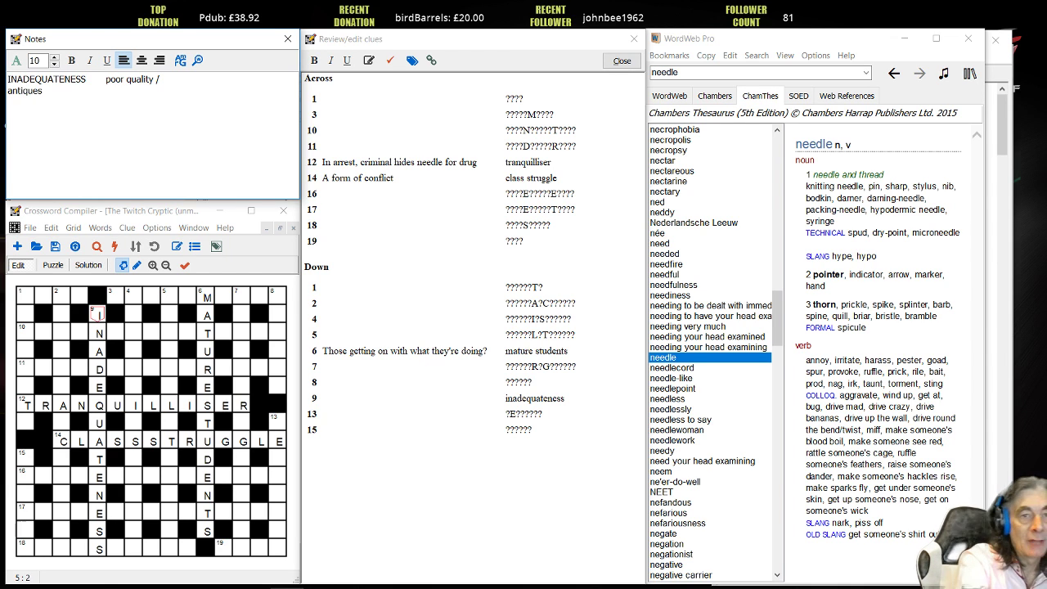
pyautogui.doubleClick(36, 92)
pyautogui.write('C')
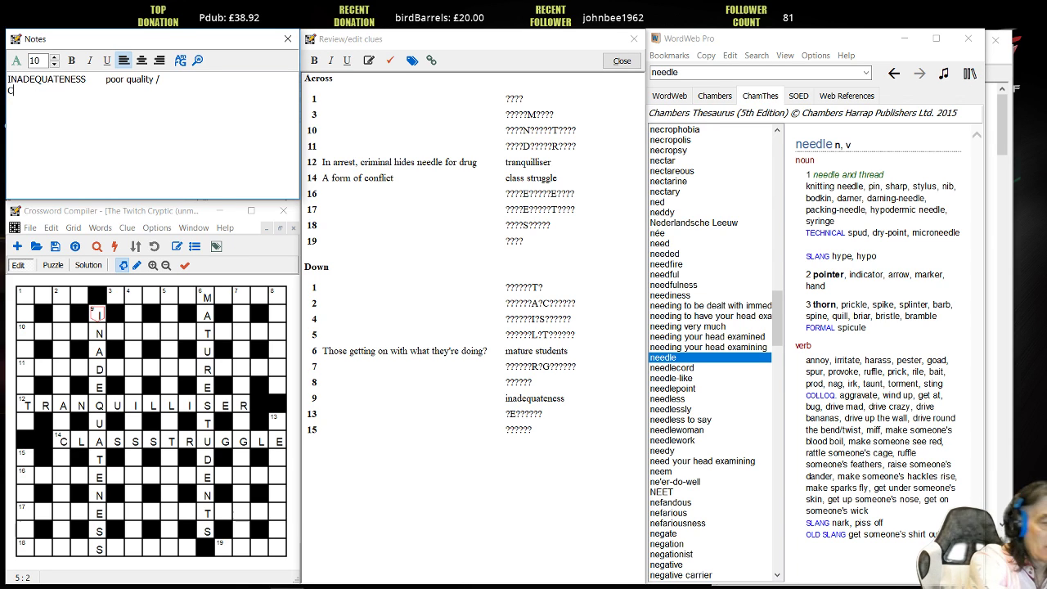
pyautogui.press('BackSpace')
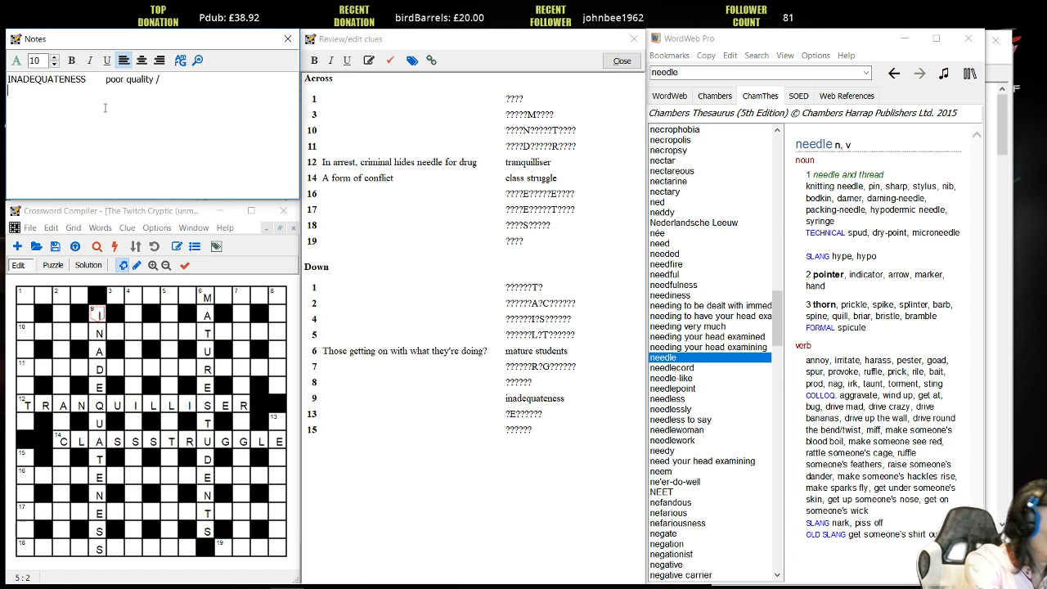
pyautogui.write('a')
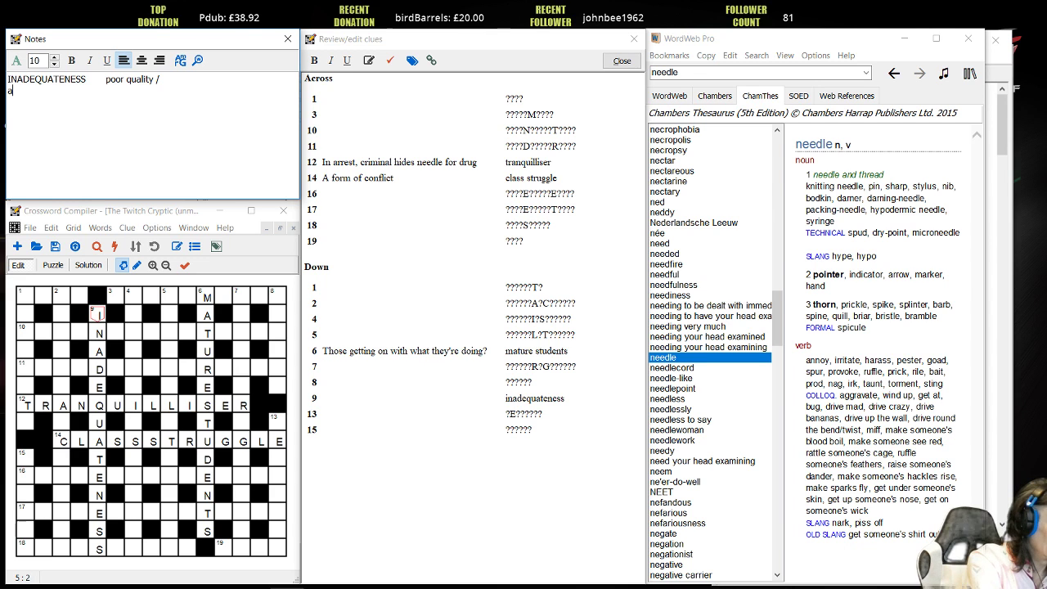
pyautogui.write('ntiques')
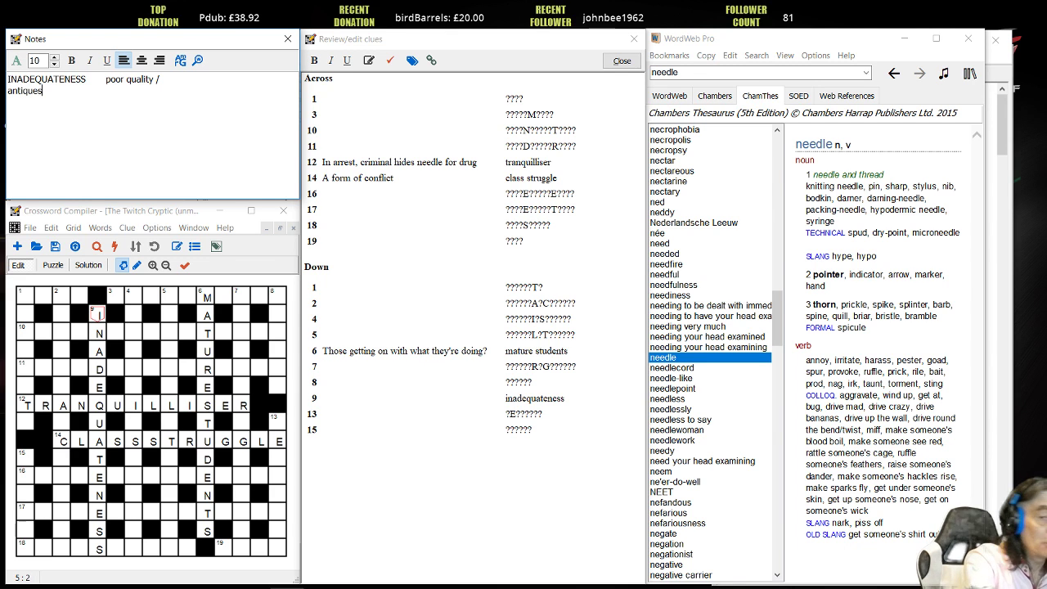
# - Copy "antiques" into Anagram Artist as part of the anagram of "inadequatenes", and shorten it to "antique" to check the leftover combinations
pyautogui.doubleClick(16, 92)
pyautogui.hotkey('ctrl', 'c')
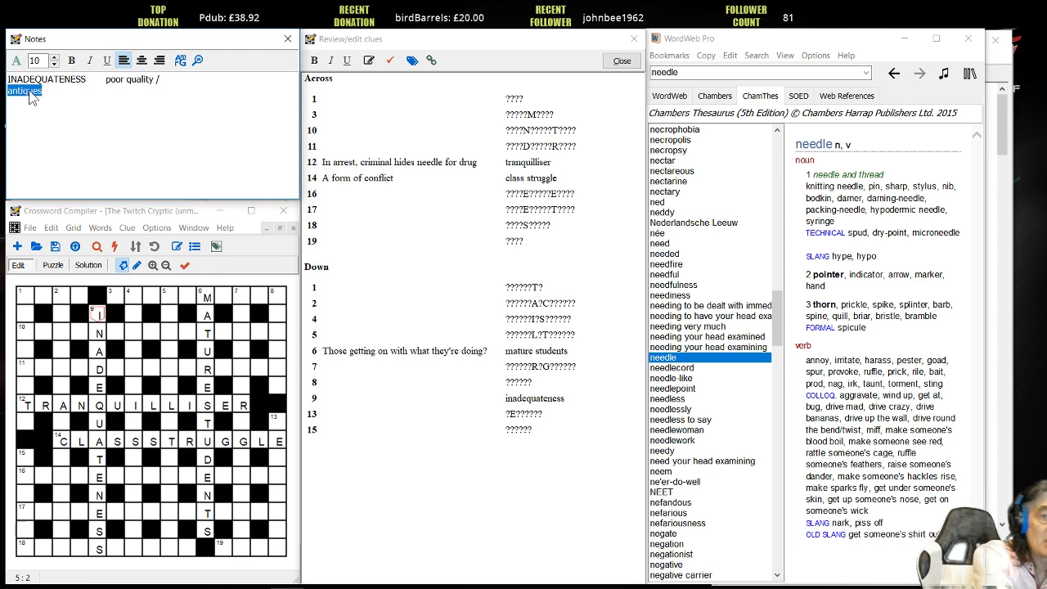
pyautogui.press('Right')
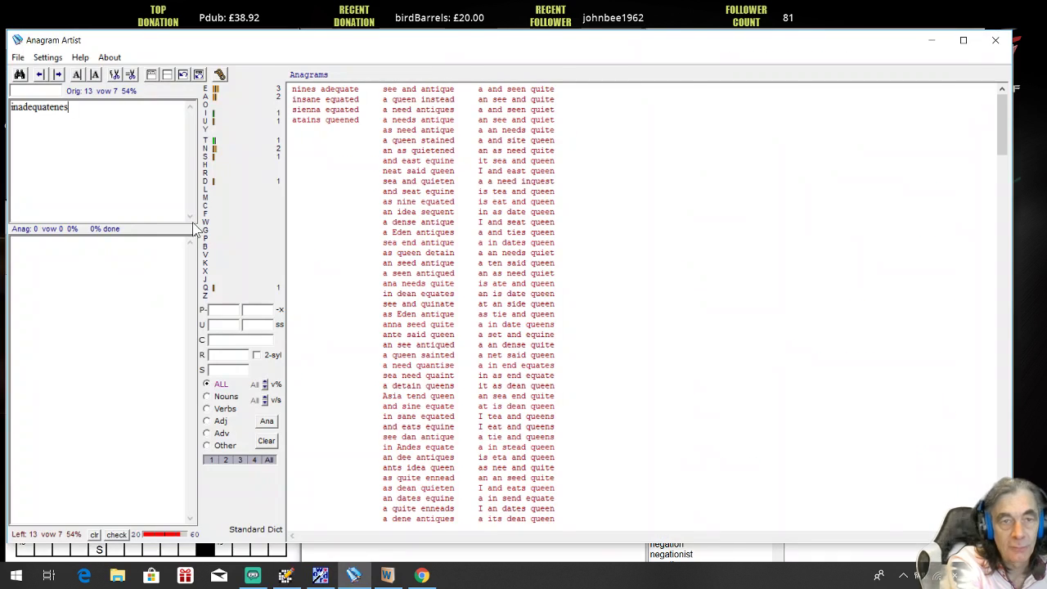
pyautogui.click(358, 581)
pyautogui.click(102, 269)
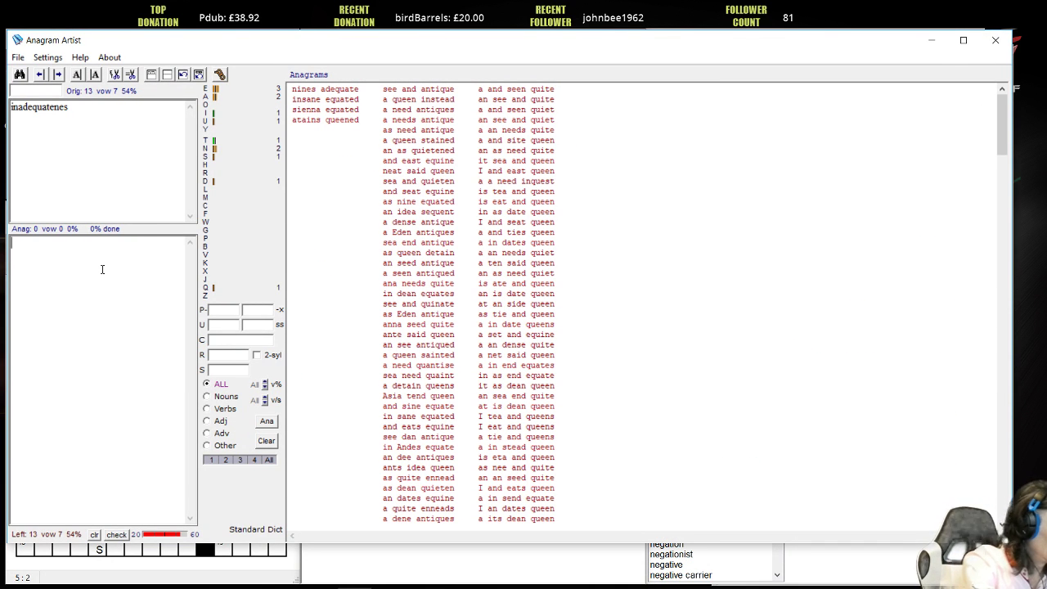
pyautogui.hotkey('ctrl', 'v')
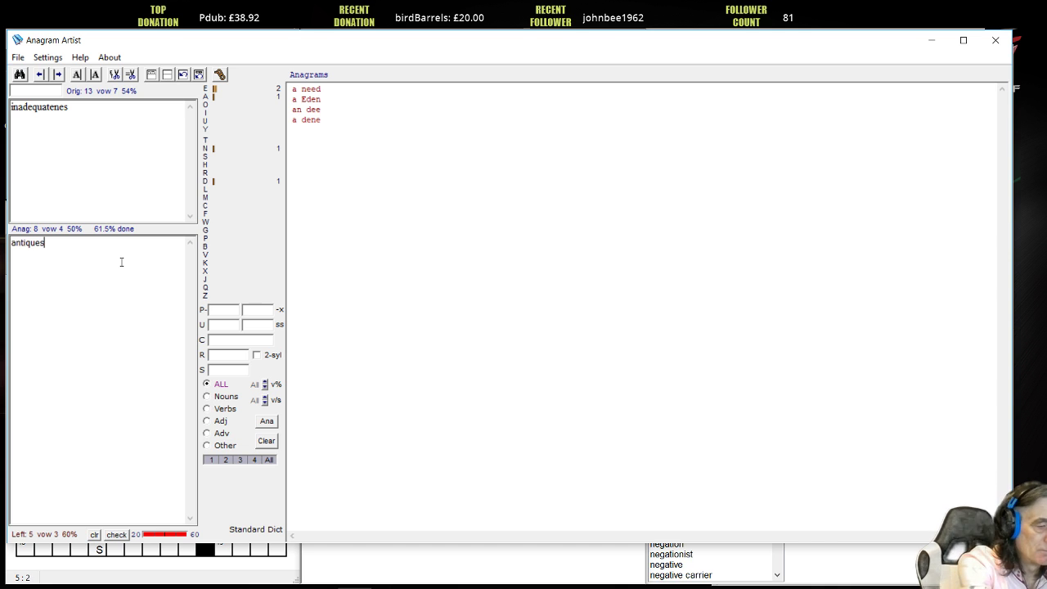
pyautogui.press('BackSpace')
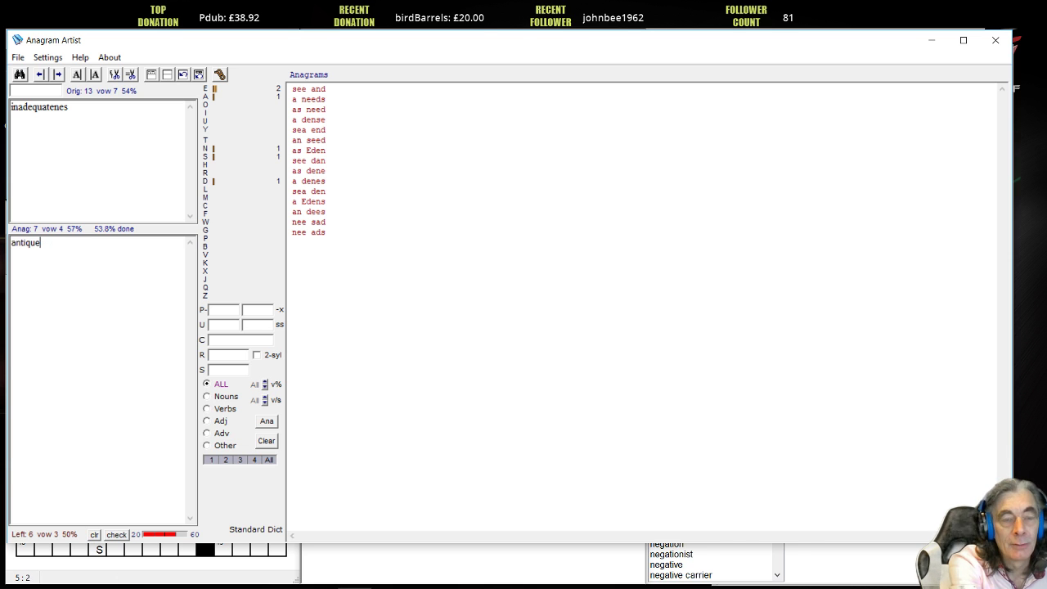
# - Switch to Crossword Compiler and draft the clue "Fancy antiques, and see poor quality" on a new line in the notes
pyautogui.moveTo(351, 578)
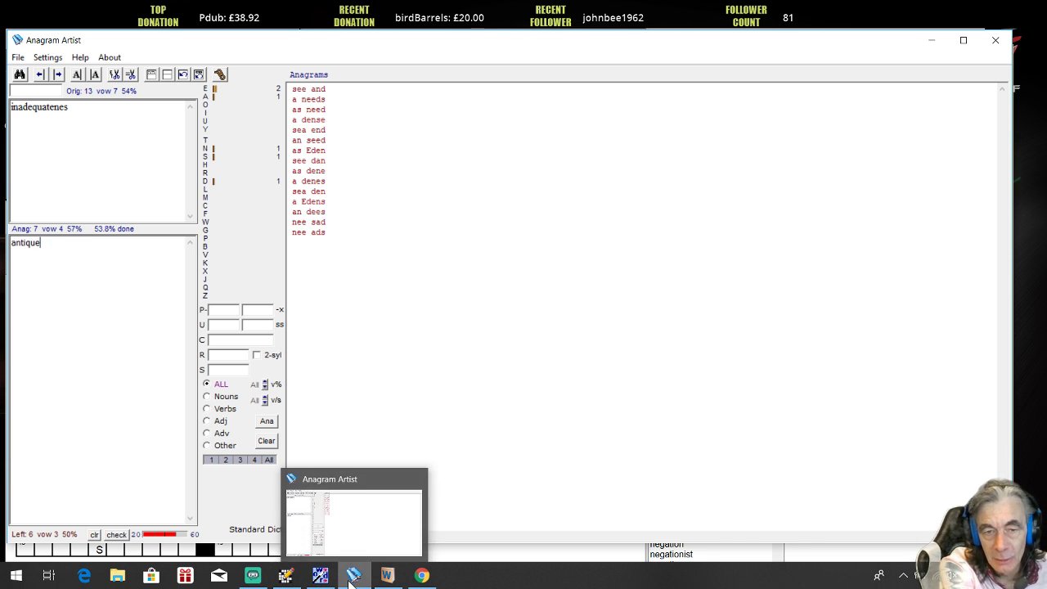
pyautogui.moveTo(286, 579)
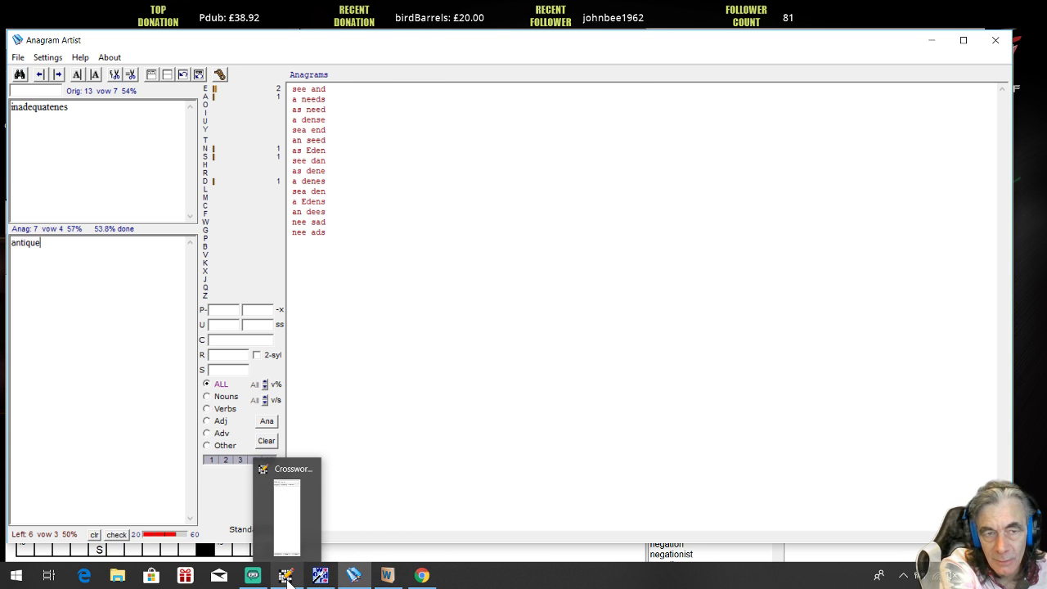
pyautogui.click(286, 579)
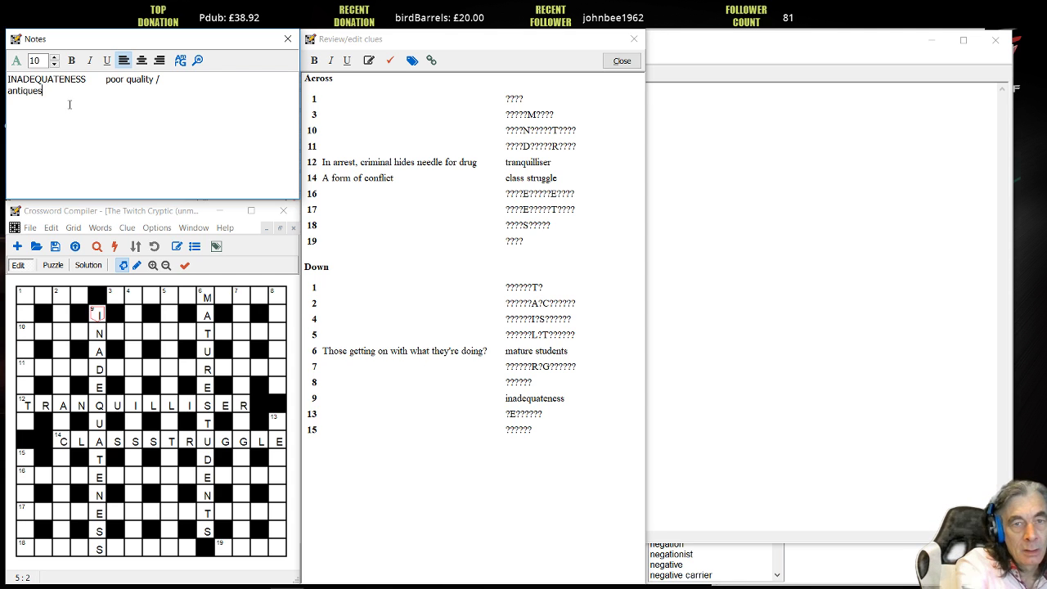
pyautogui.write('F')
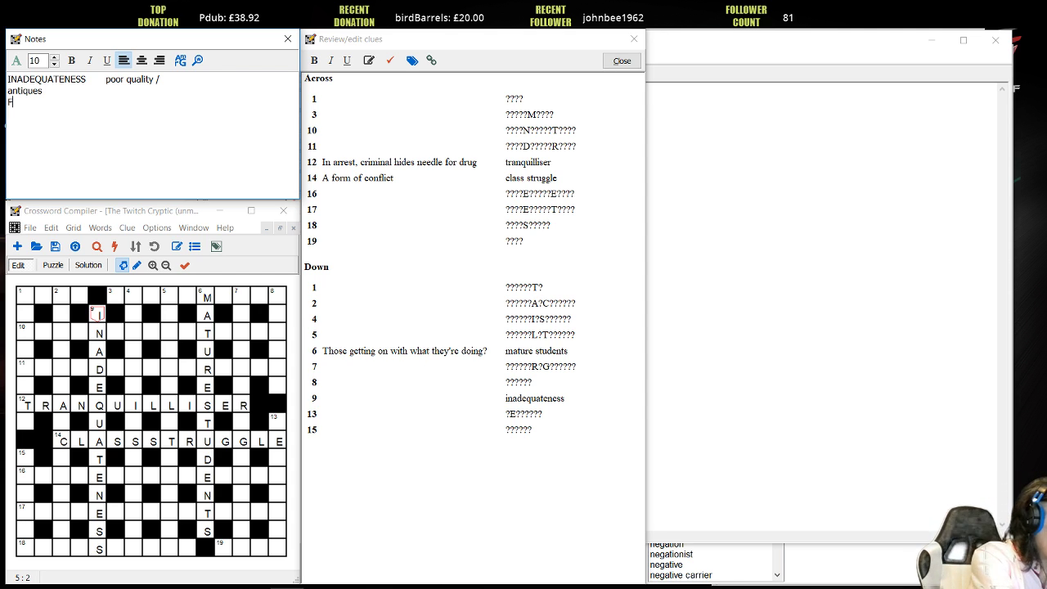
pyautogui.write('ancy an')
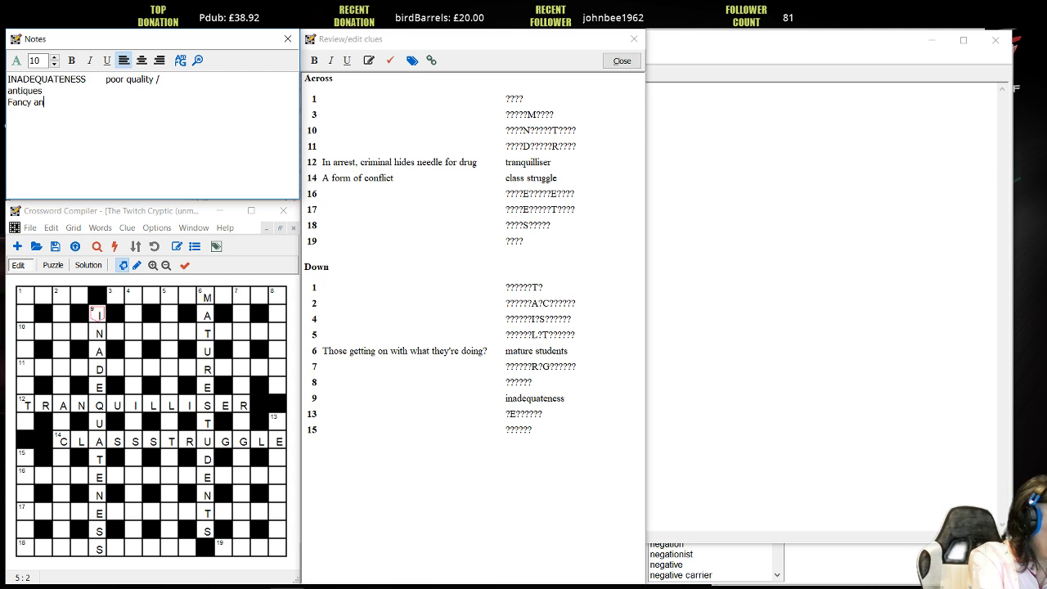
pyautogui.write('tu')
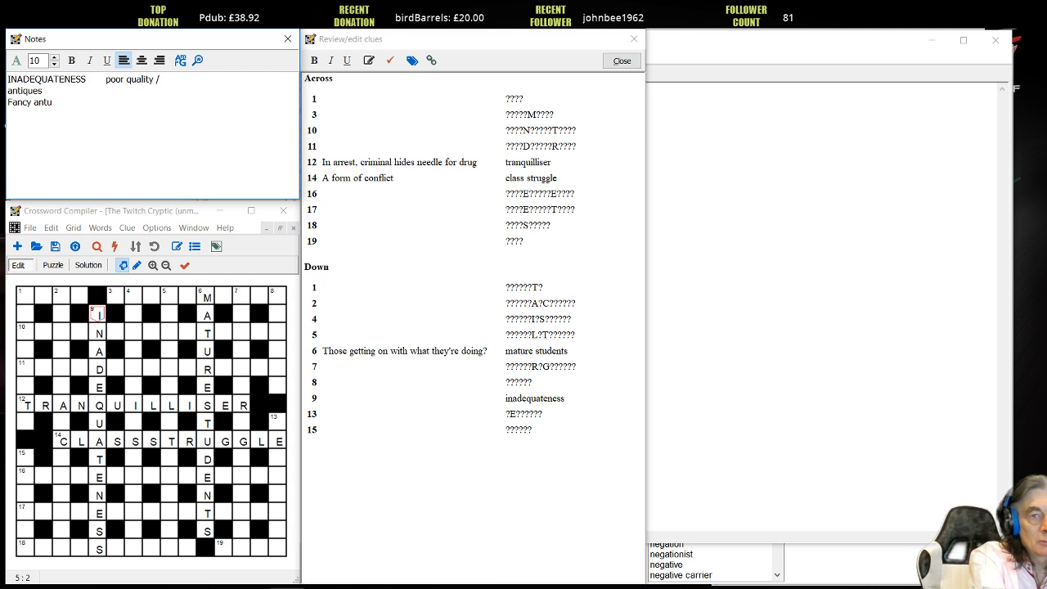
pyautogui.press('BackSpace')
pyautogui.write('i')
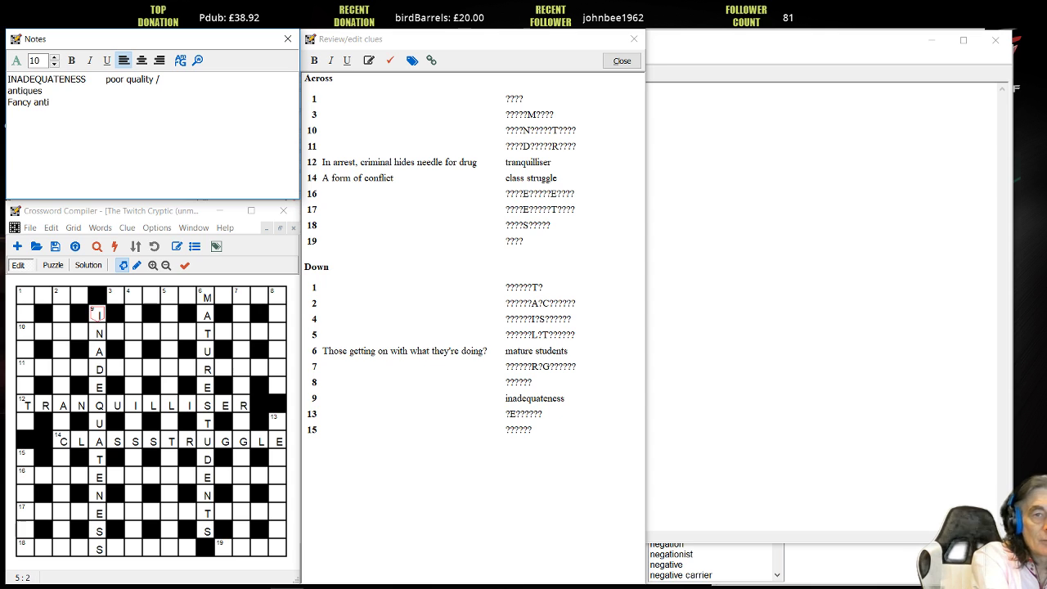
pyautogui.write('q')
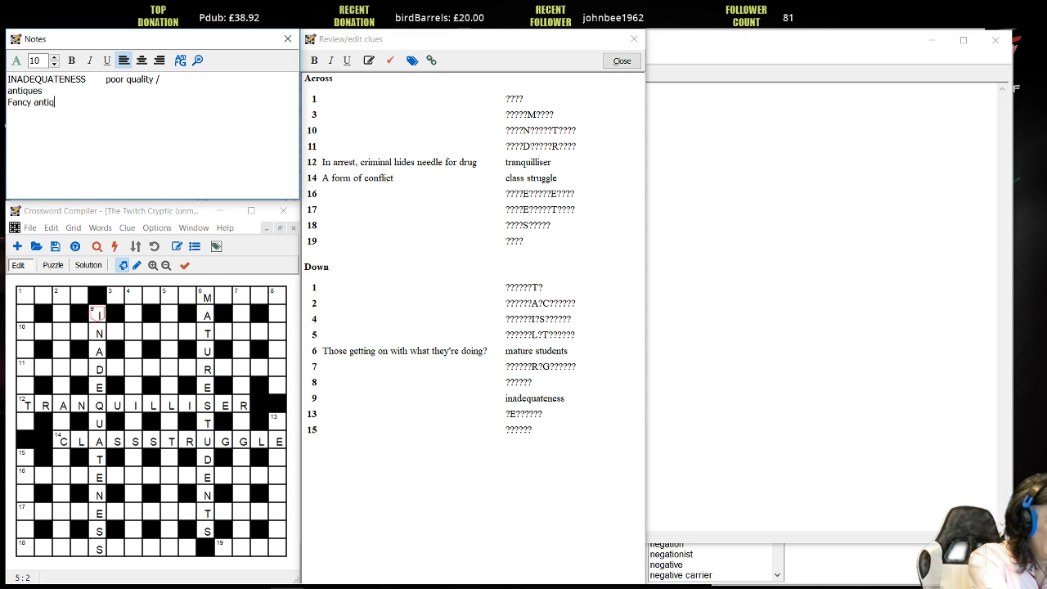
pyautogui.write('ue, and s')
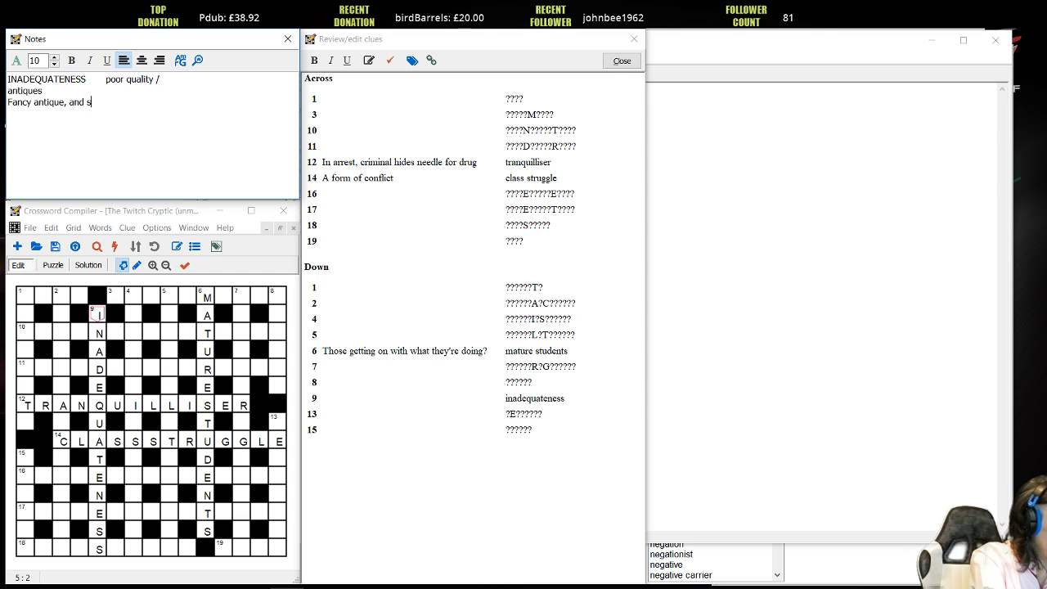
pyautogui.write('ee poor qia')
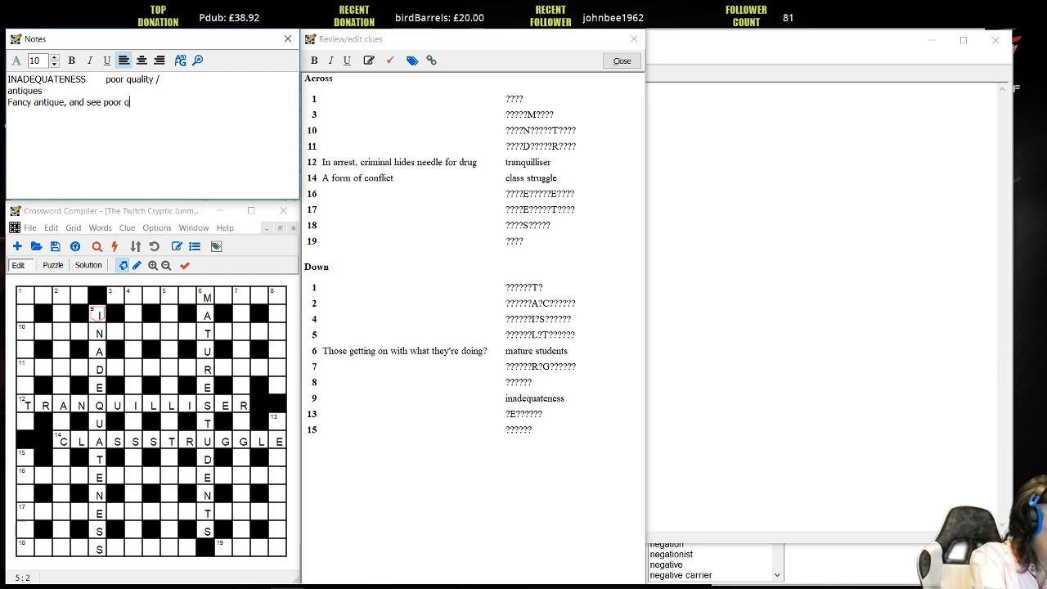
pyautogui.press('BackSpace')
pyautogui.press('BackSpace')
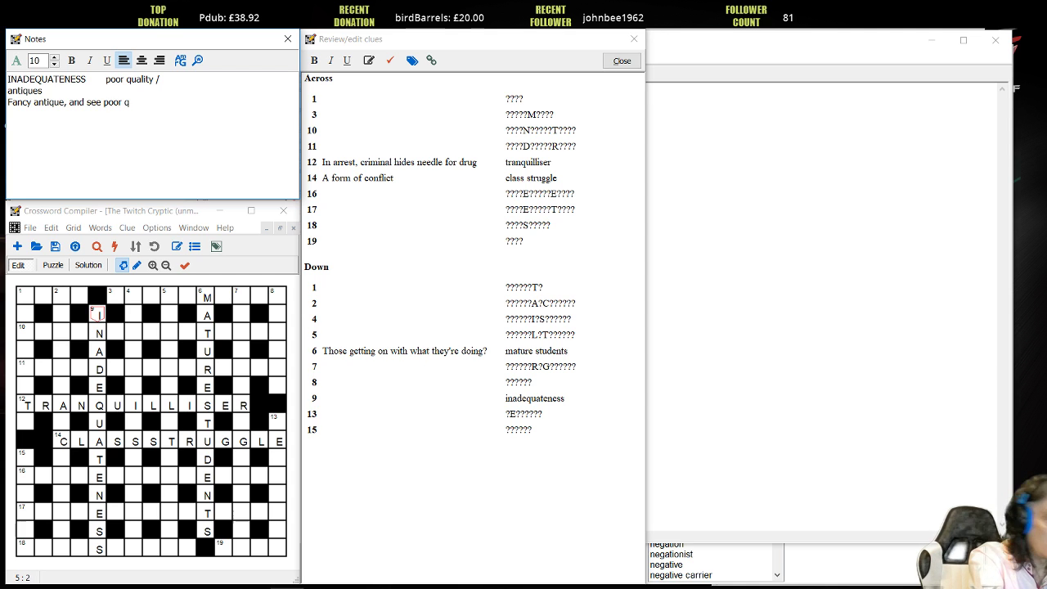
pyautogui.write('uality')
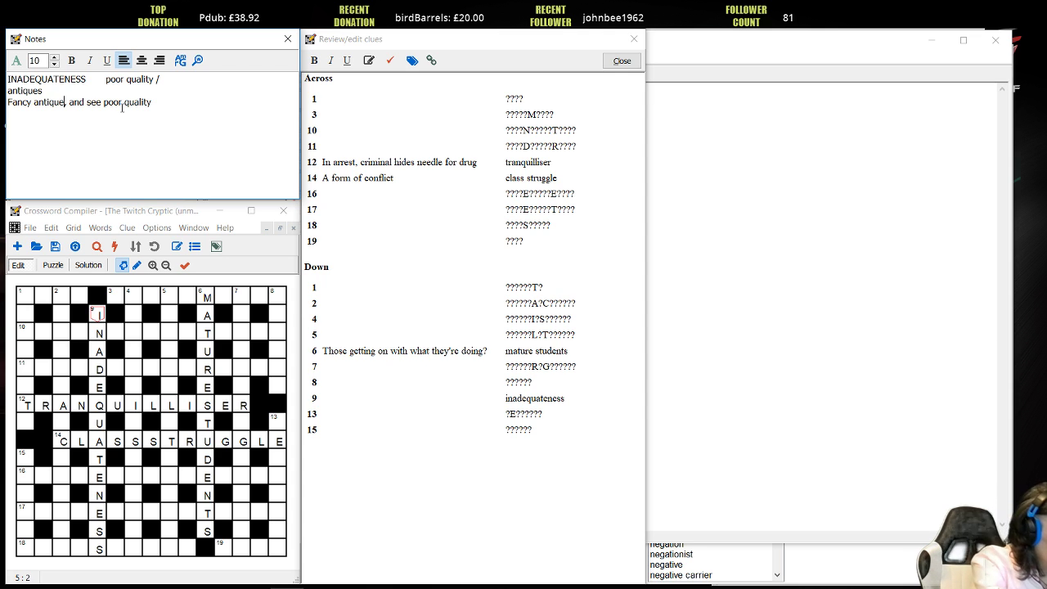
pyautogui.write('s')
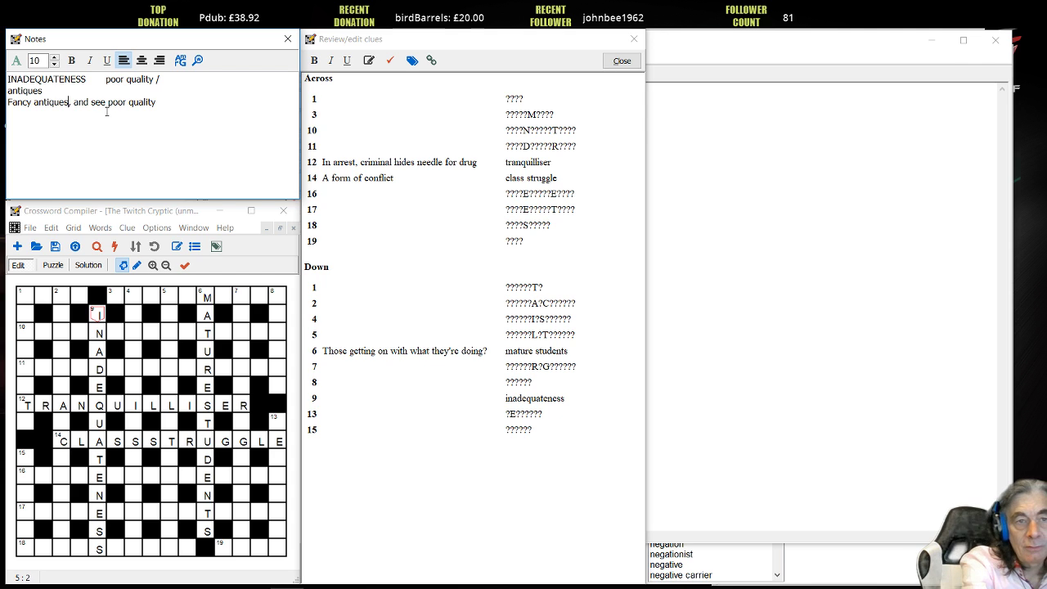
pyautogui.click(182, 101)
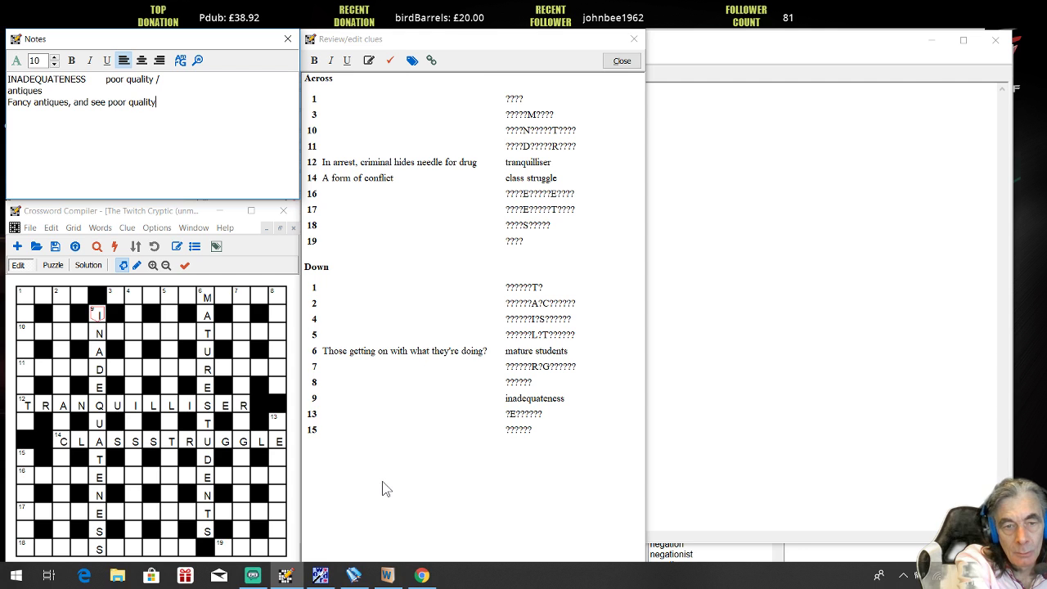
# - Switch to Anagram Artist and check the anagram by extending "antique" to "antiques" and the source word to "inadequateness"
pyautogui.click(811, 49)
pyautogui.click(39, 312)
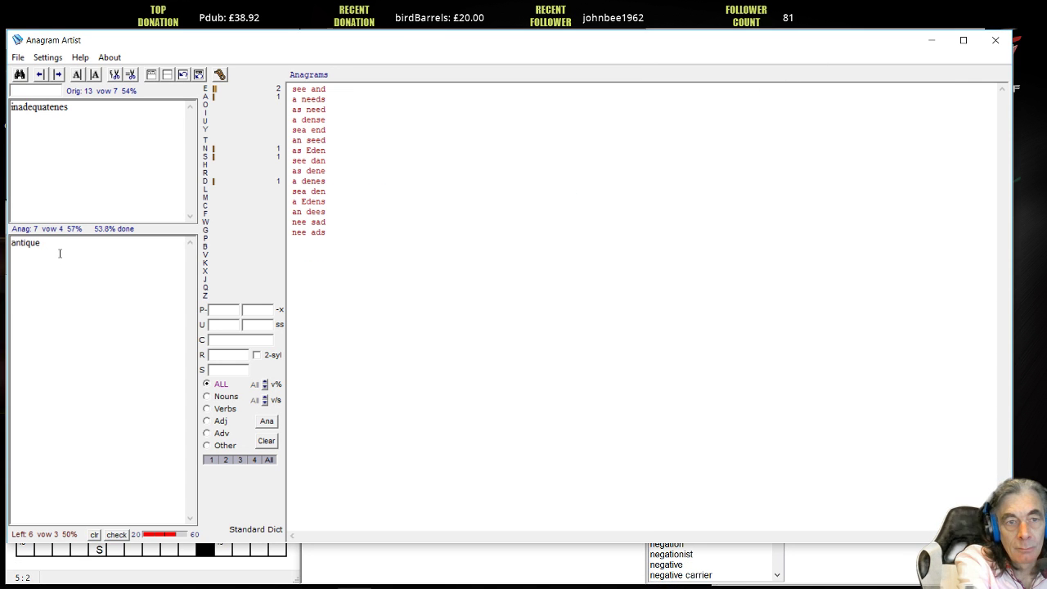
pyautogui.write('s')
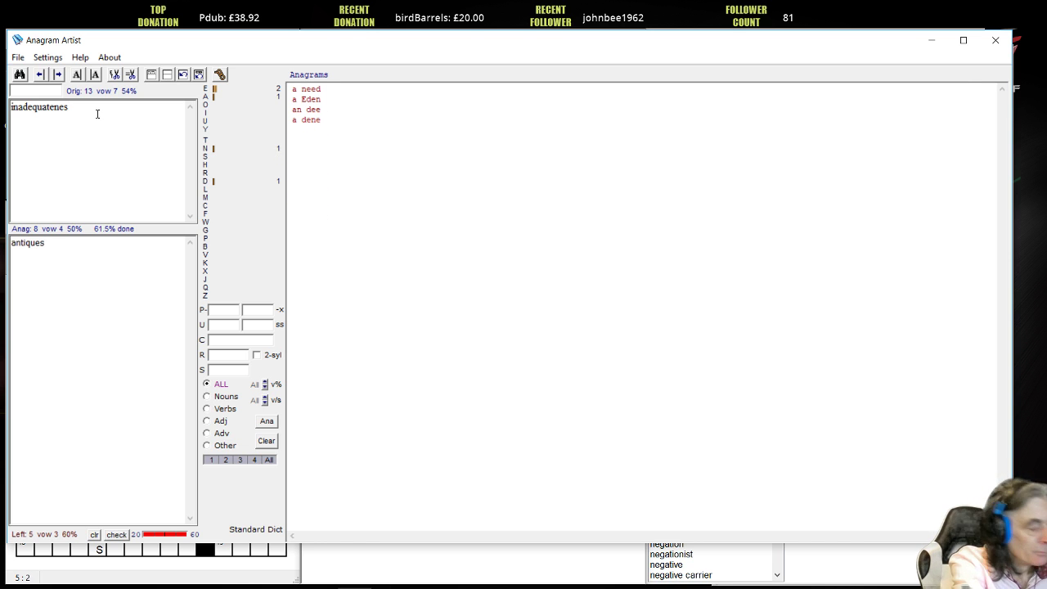
pyautogui.write('s')
# - Return to Crossword Compiler and enter "Fancy antiques, and see poor quality" as the clue for 9 Down
pyautogui.moveTo(383, 585)
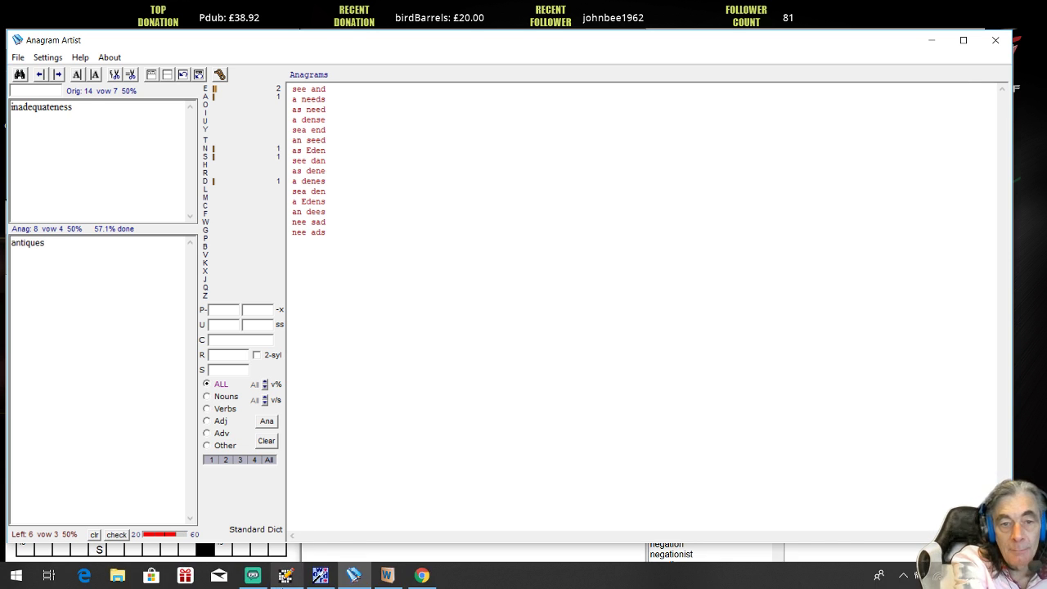
pyautogui.click(285, 575)
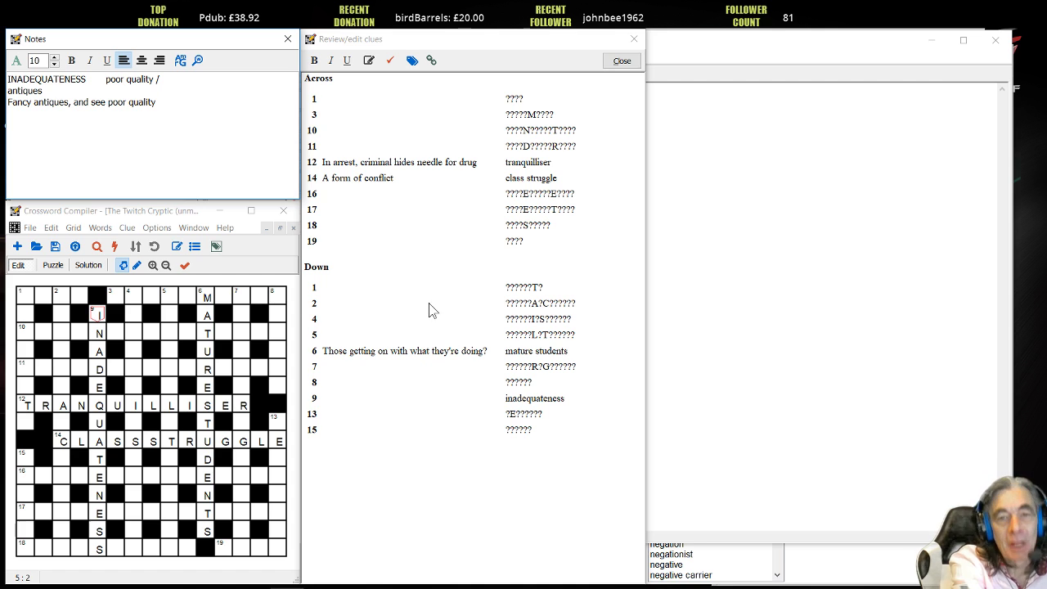
pyautogui.doubleClick(548, 407)
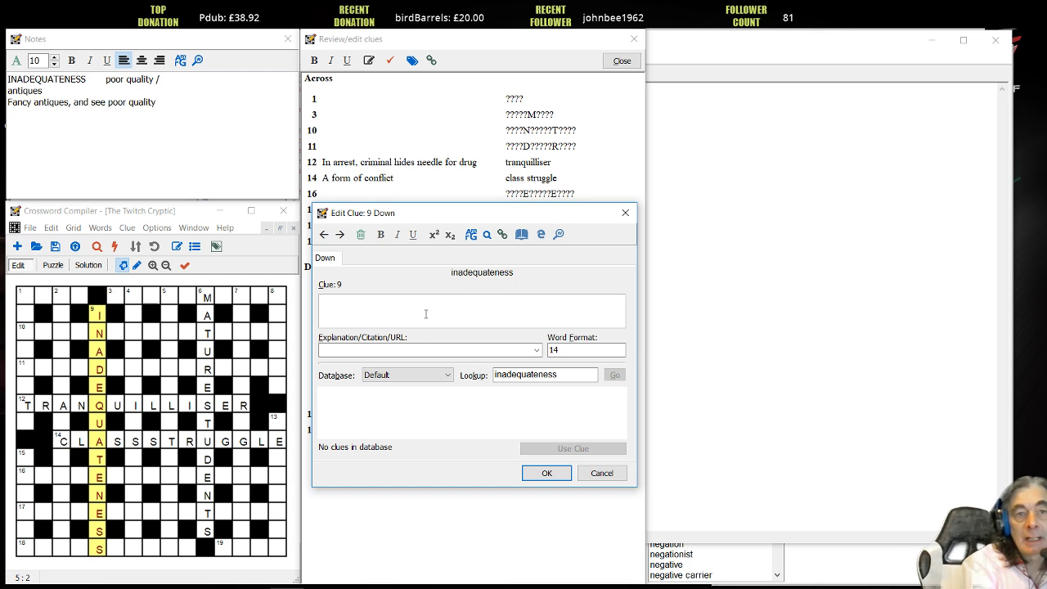
pyautogui.write('Fan')
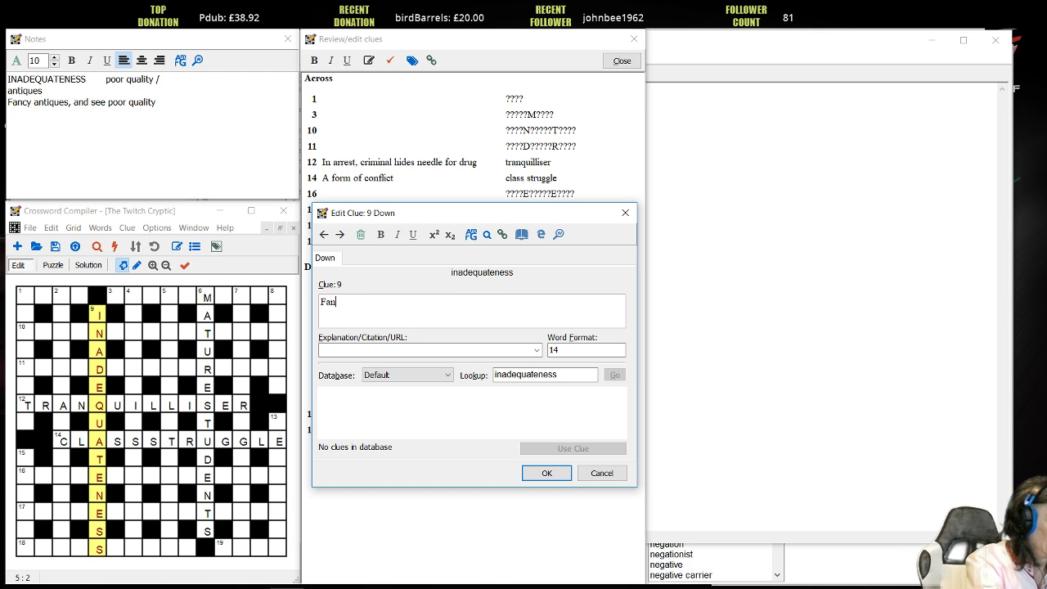
pyautogui.write('cy anti')
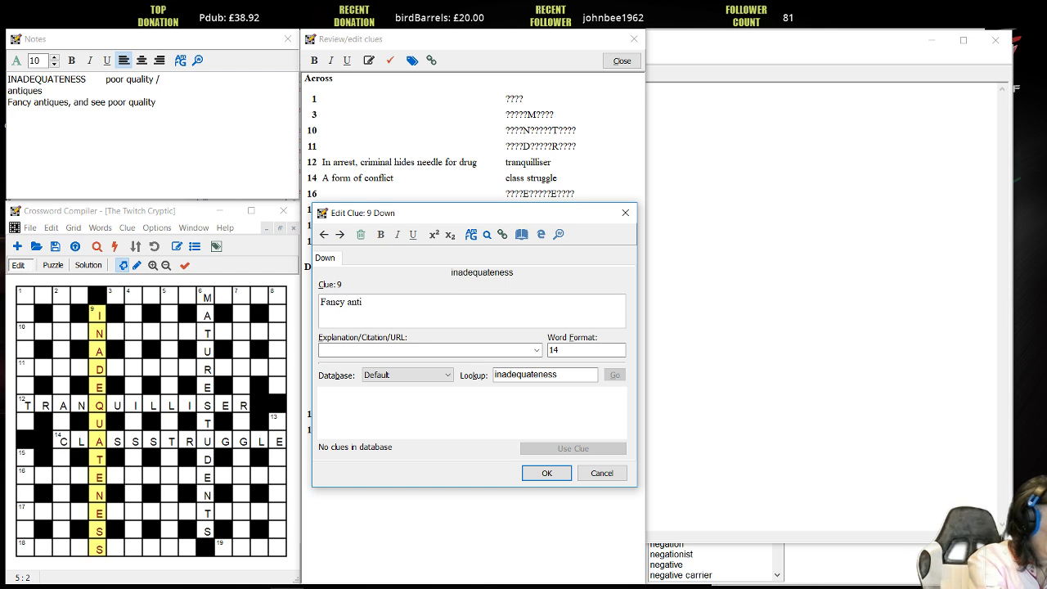
pyautogui.write('ques, a')
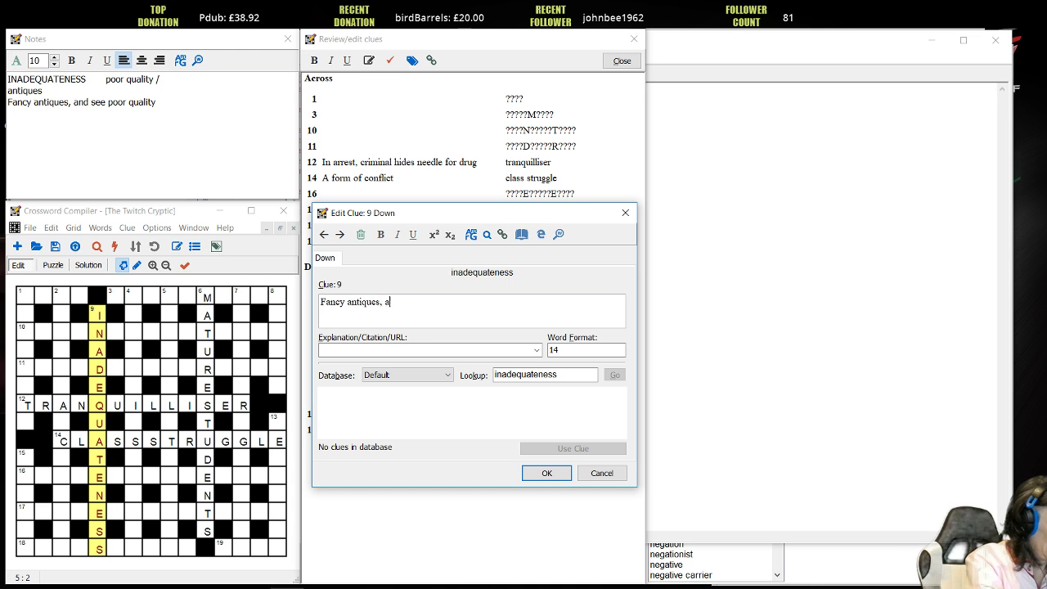
pyautogui.write('nd see poor quali')
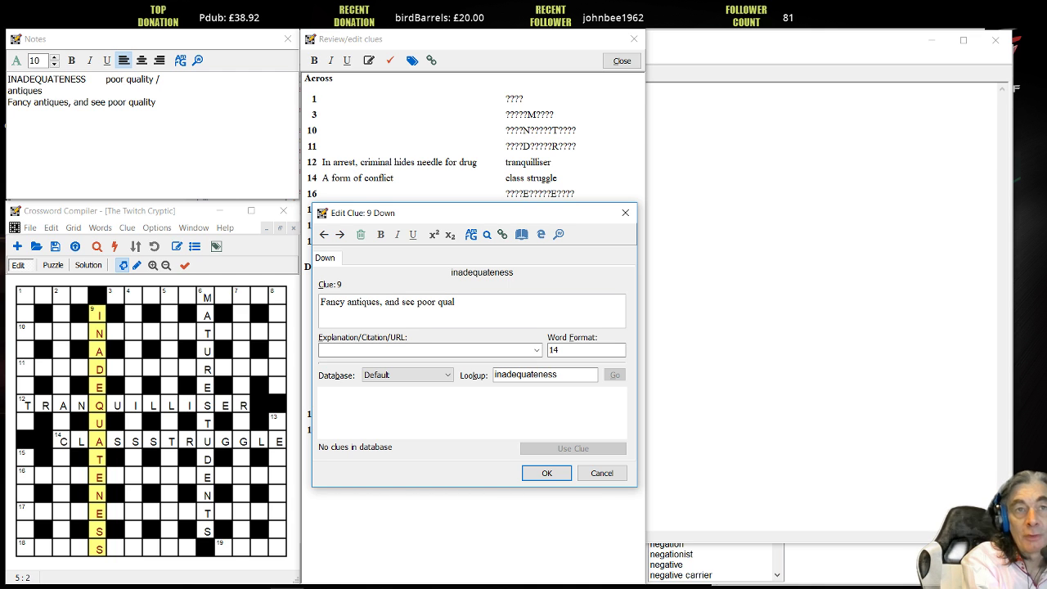
pyautogui.write('ty')
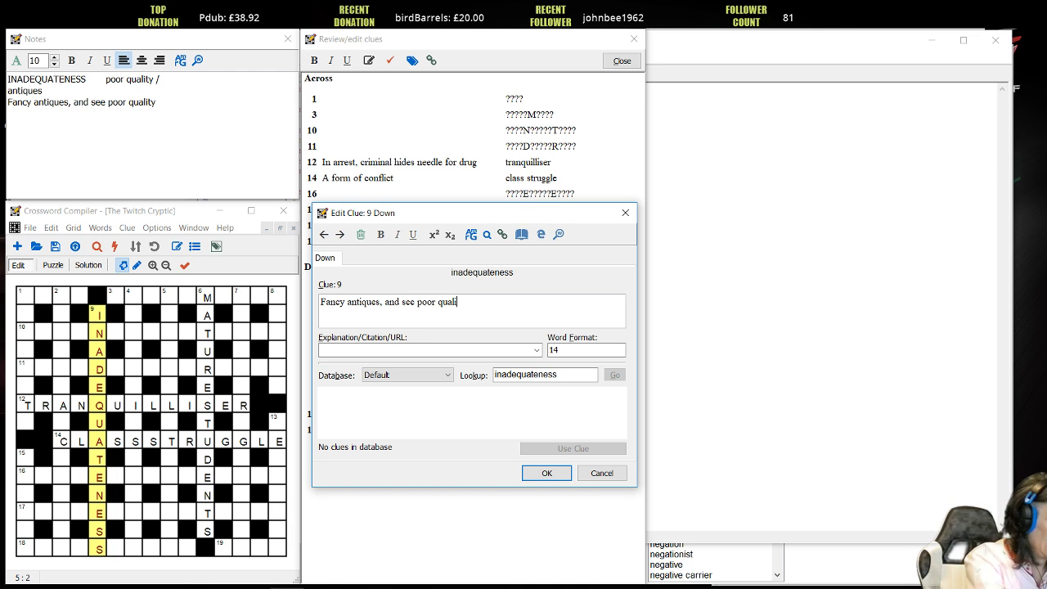
# - Enter "*ANTIQUESANDSEE" as the explanation for 9 Down and save the clue
pyautogui.click(354, 350)
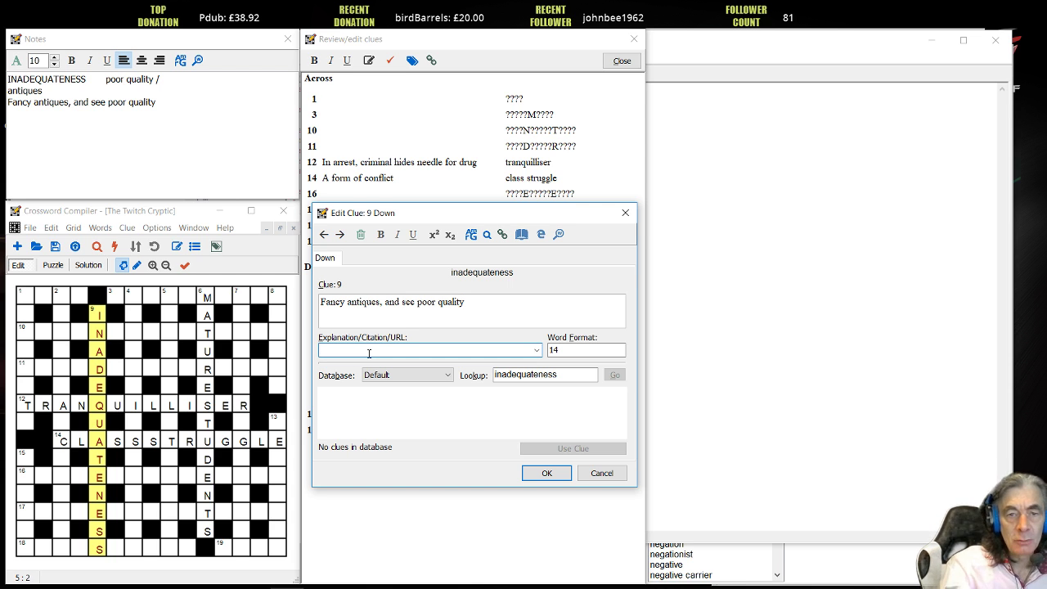
pyautogui.write('*')
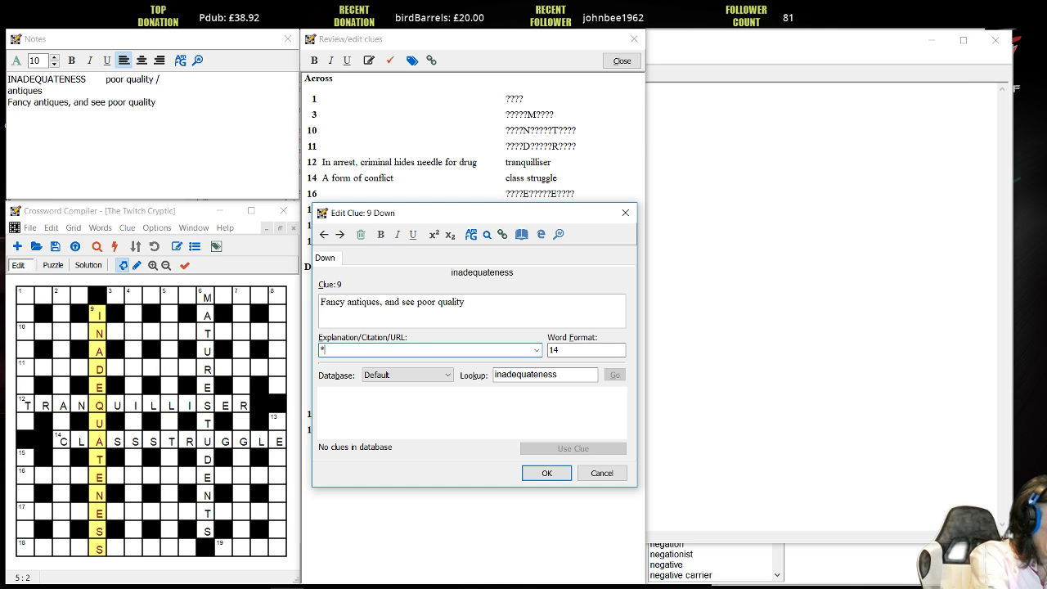
pyautogui.write('ANTI')
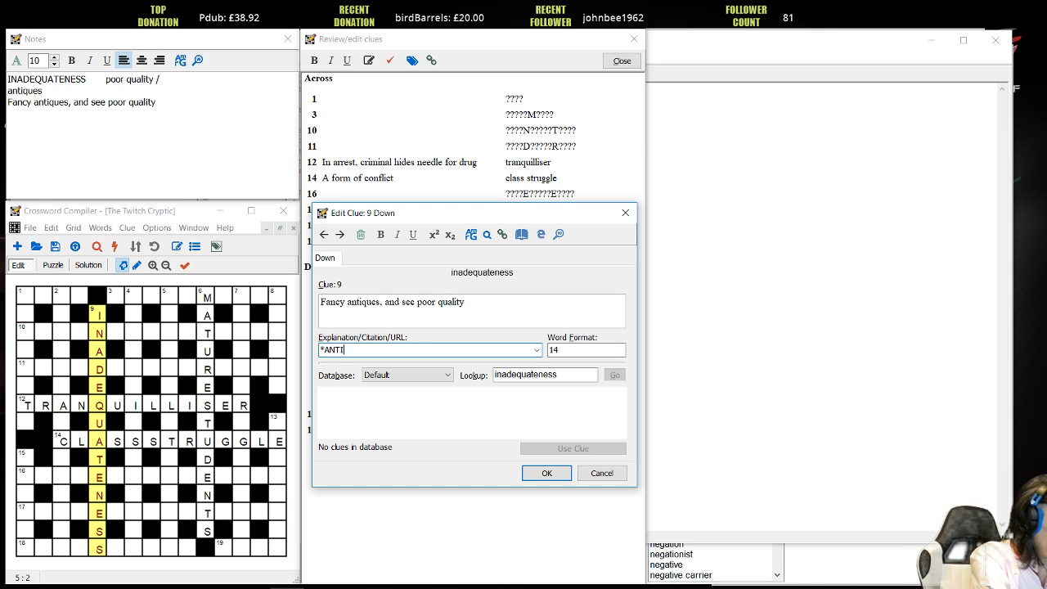
pyautogui.write('QUESANDSE')
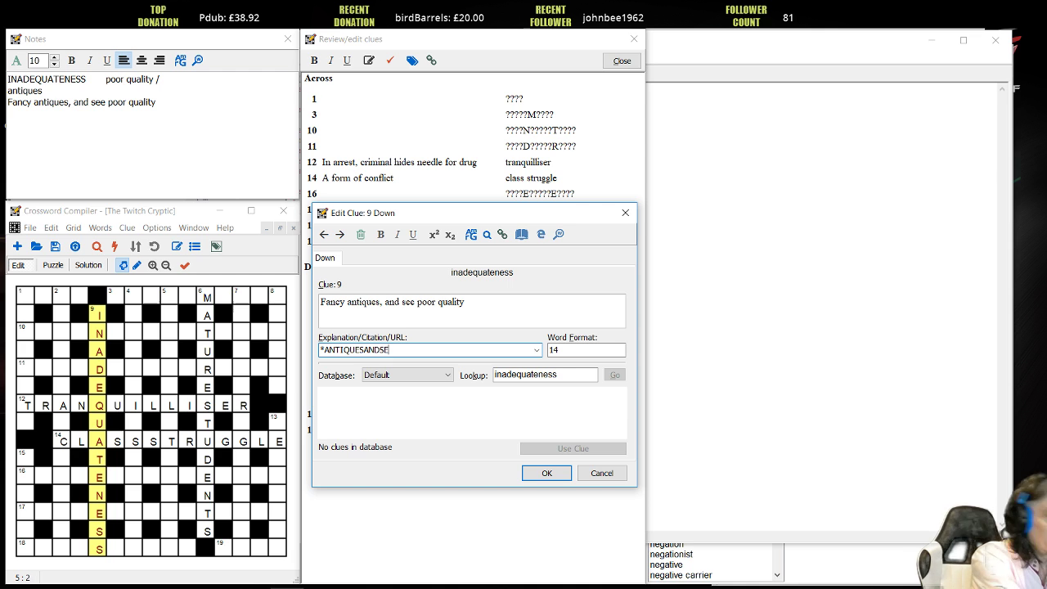
pyautogui.write('E')
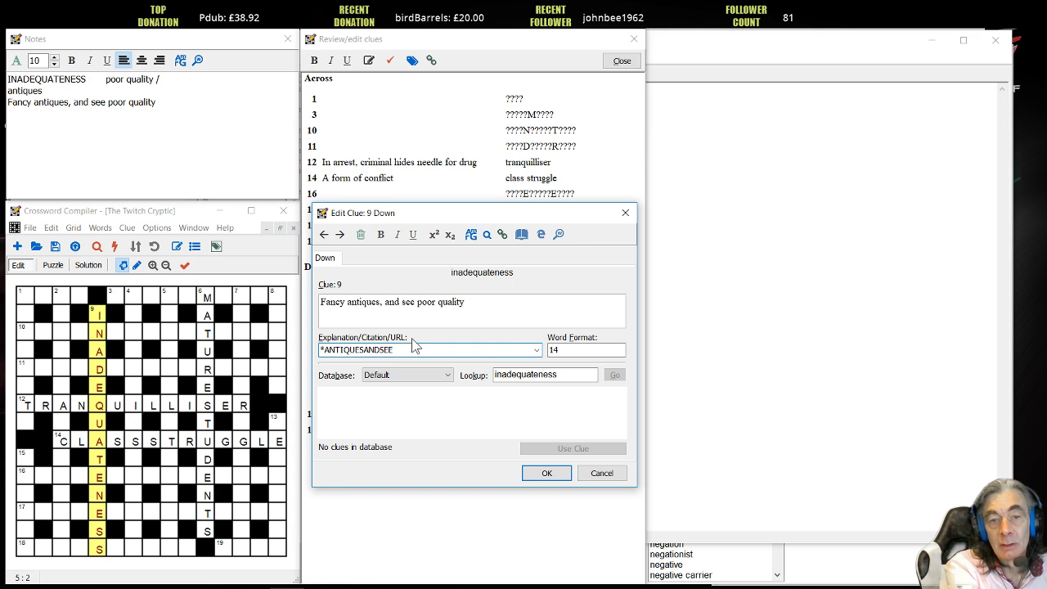
pyautogui.tripleClick(334, 303)
pyautogui.doubleClick(334, 303)
pyautogui.press('Tab')
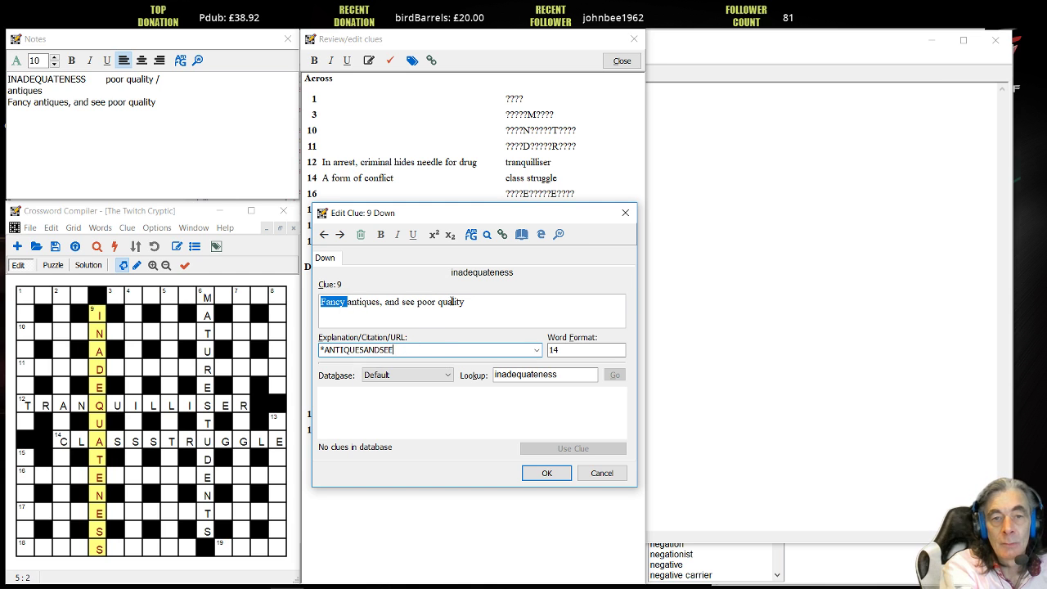
pyautogui.click(487, 310)
pyautogui.press('Tab')
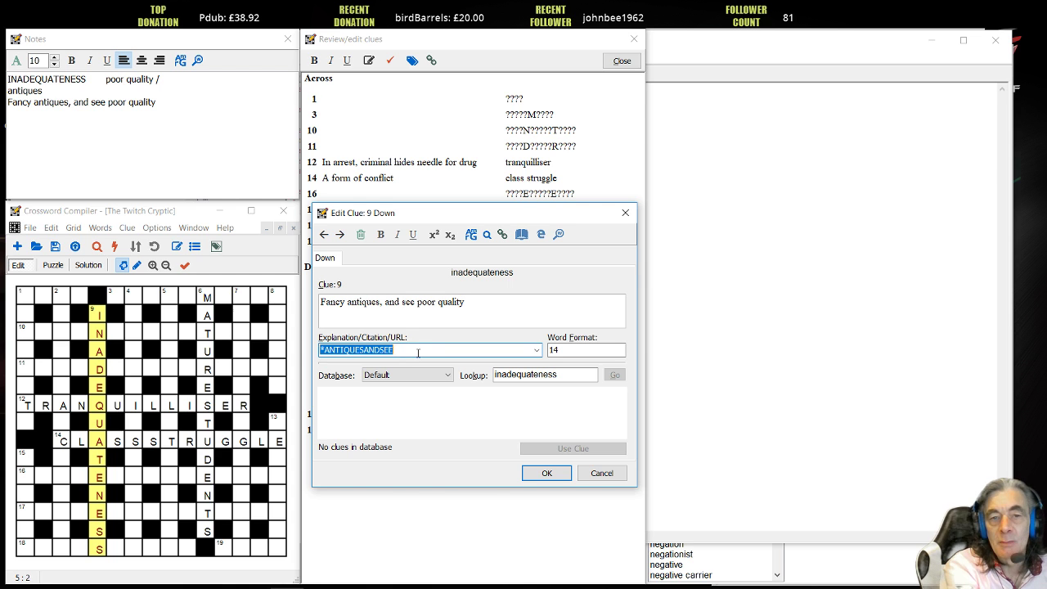
pyautogui.press('End')
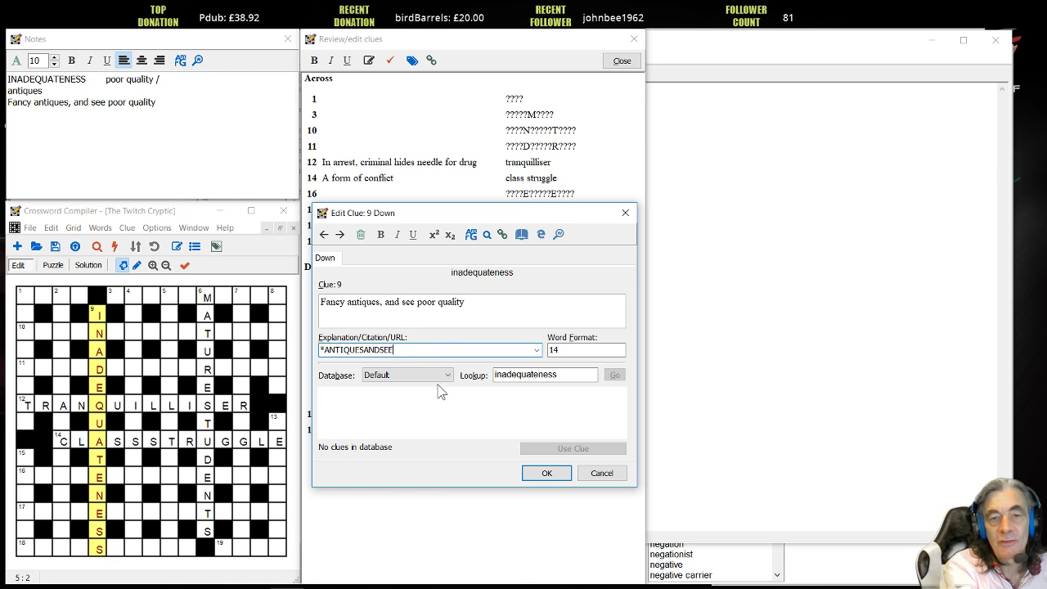
pyautogui.click(546, 473)
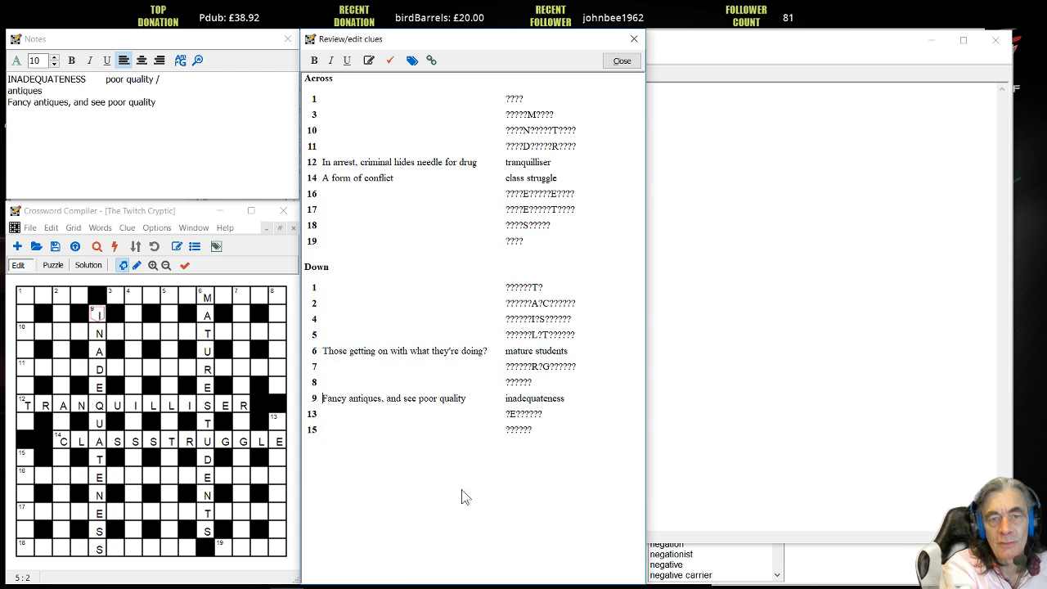
# - Clear all the text from the notes
pyautogui.click(78, 211)
pyautogui.click(190, 111)
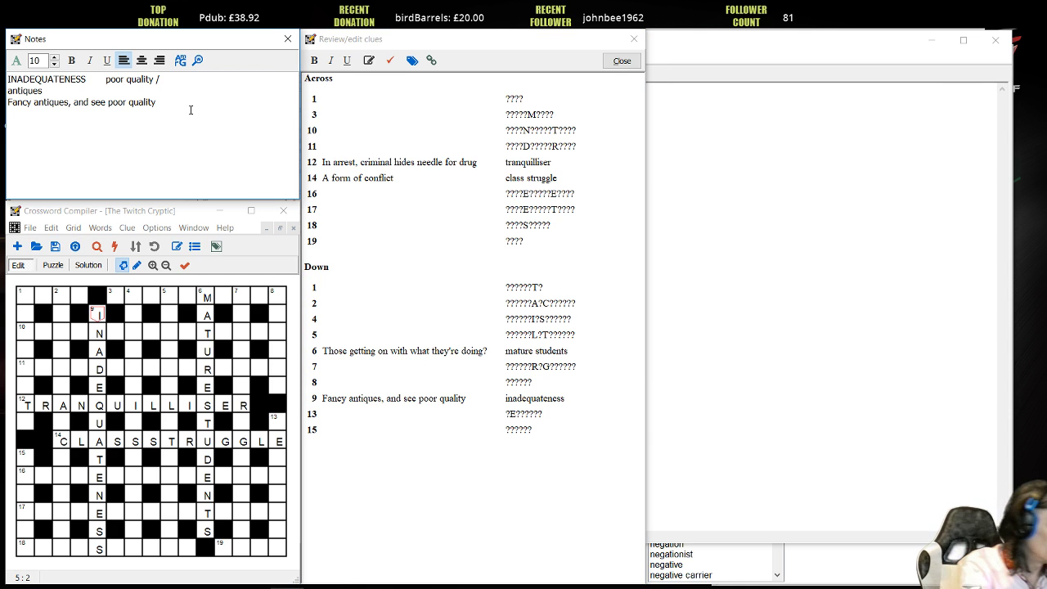
pyautogui.hotkey('ctrl', 'a')
pyautogui.press('Delete')
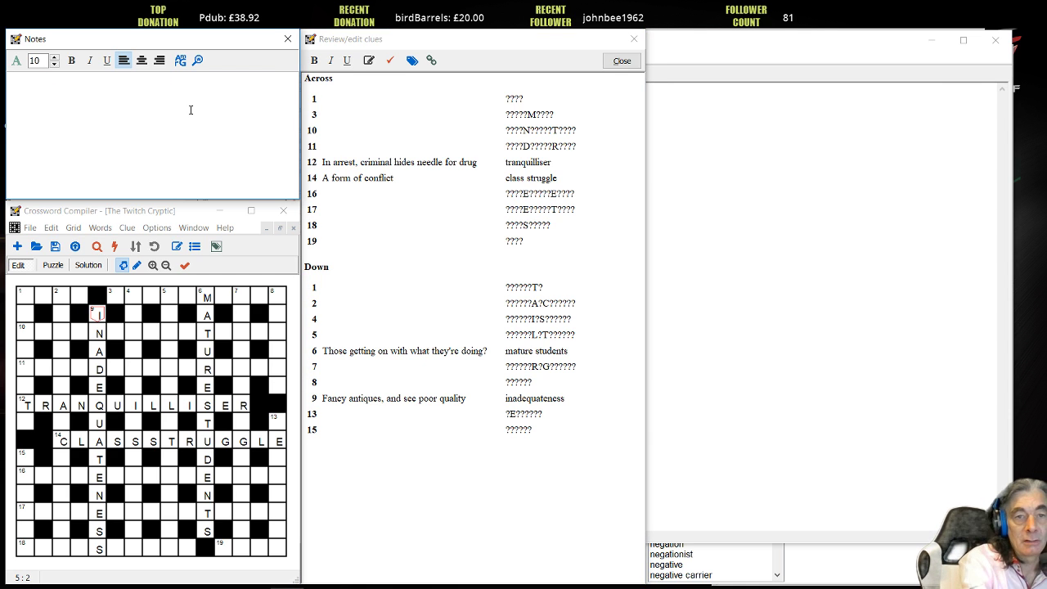
# - Add a black square at row 6, column 13 of the grid, along with its symmetric counterpart, to shorten 7 Down and 2 Down
pyautogui.click(148, 213)
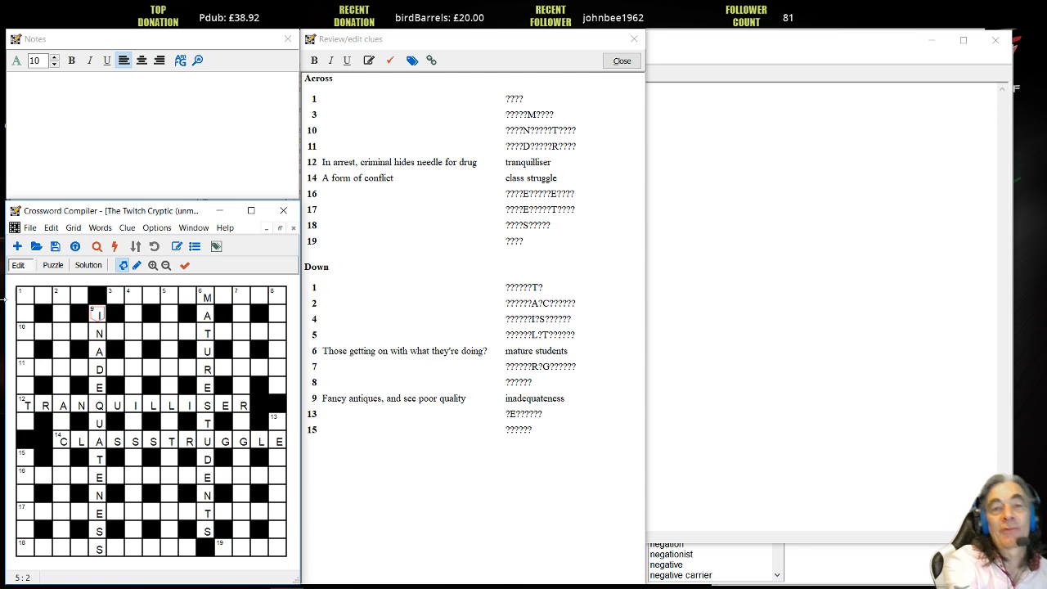
pyautogui.click(480, 37)
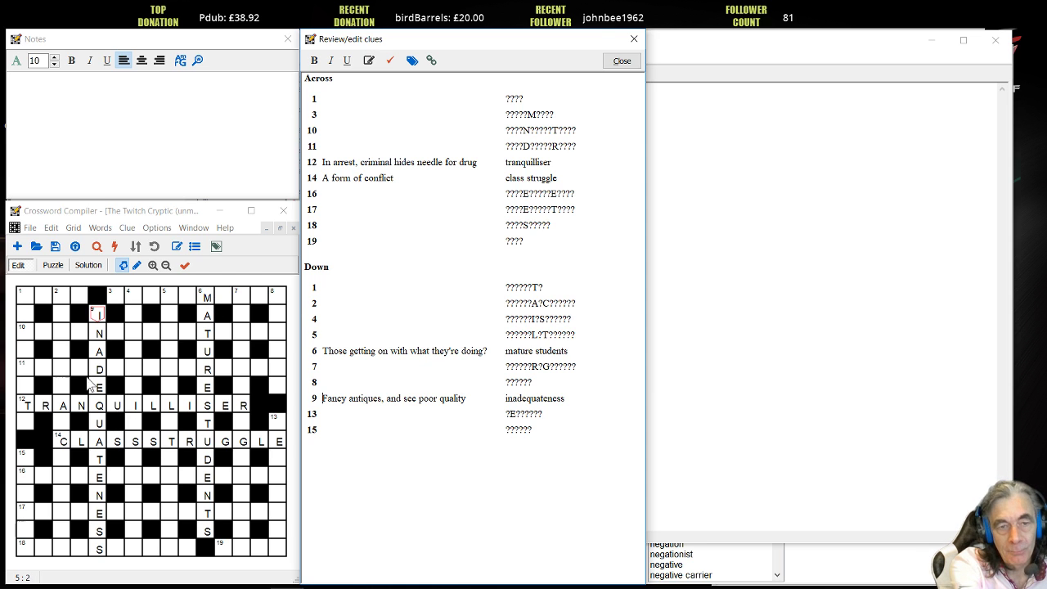
pyautogui.click(241, 385)
pyautogui.click(242, 423)
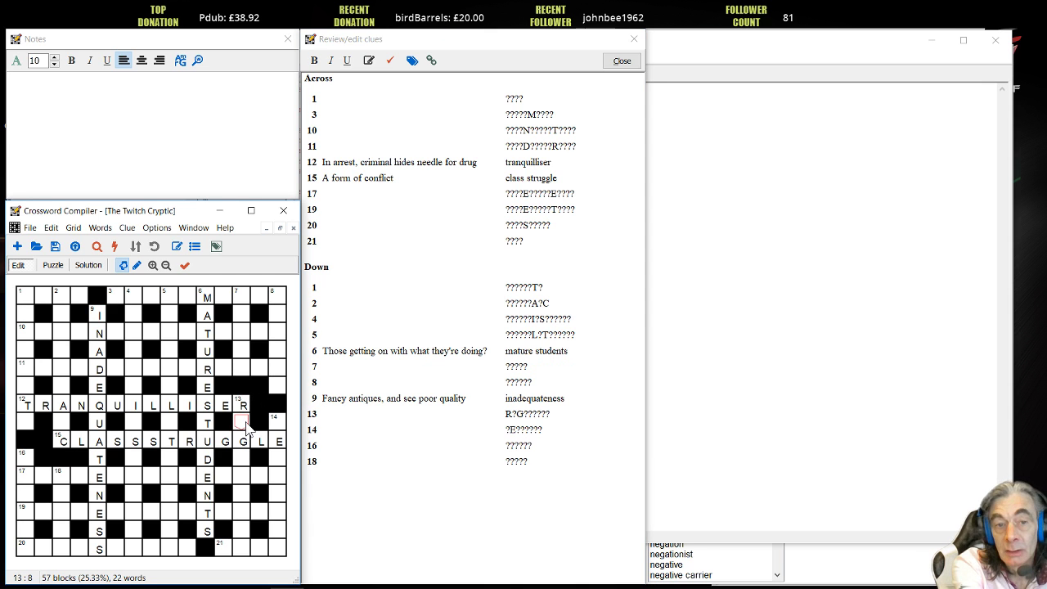
# - Find words that fit 2 Down and insert "charabanc" into the grid
pyautogui.doubleClick(63, 423)
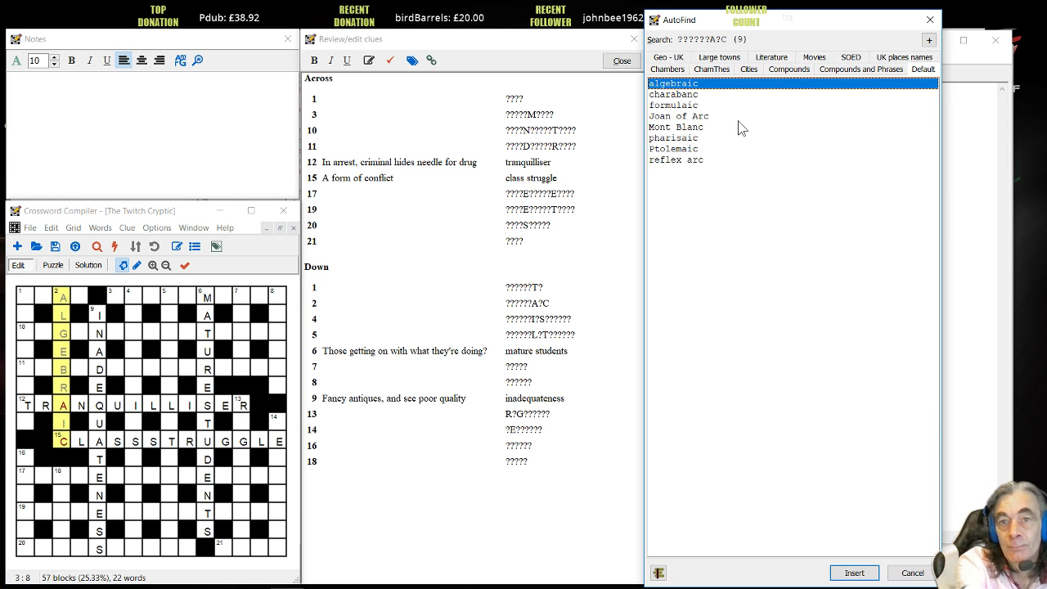
pyautogui.click(690, 96)
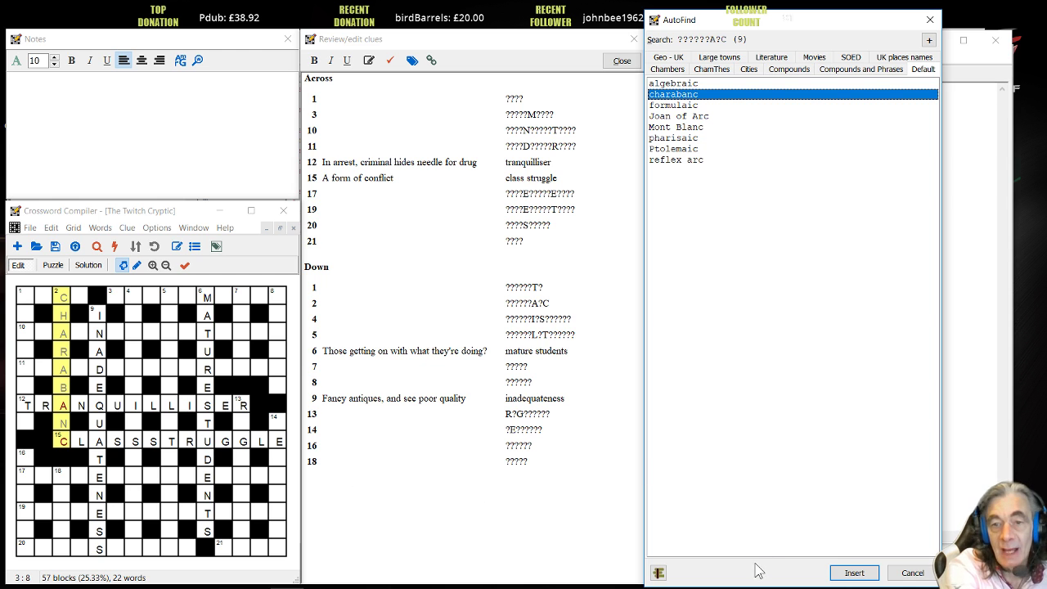
pyautogui.click(852, 572)
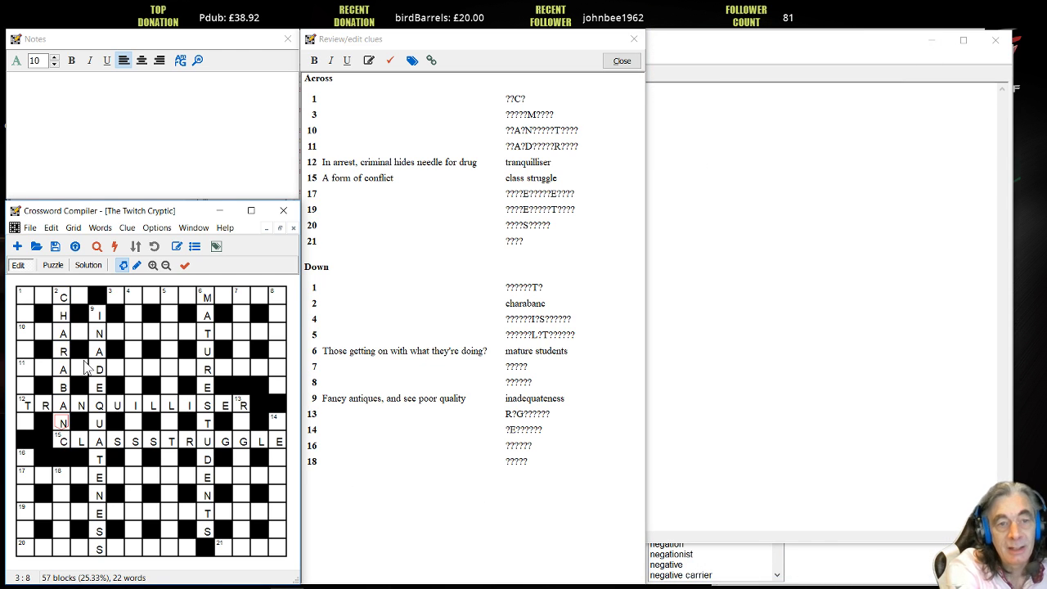
# - Write the answer CHARABANC on the first line of the notes
pyautogui.click(122, 129)
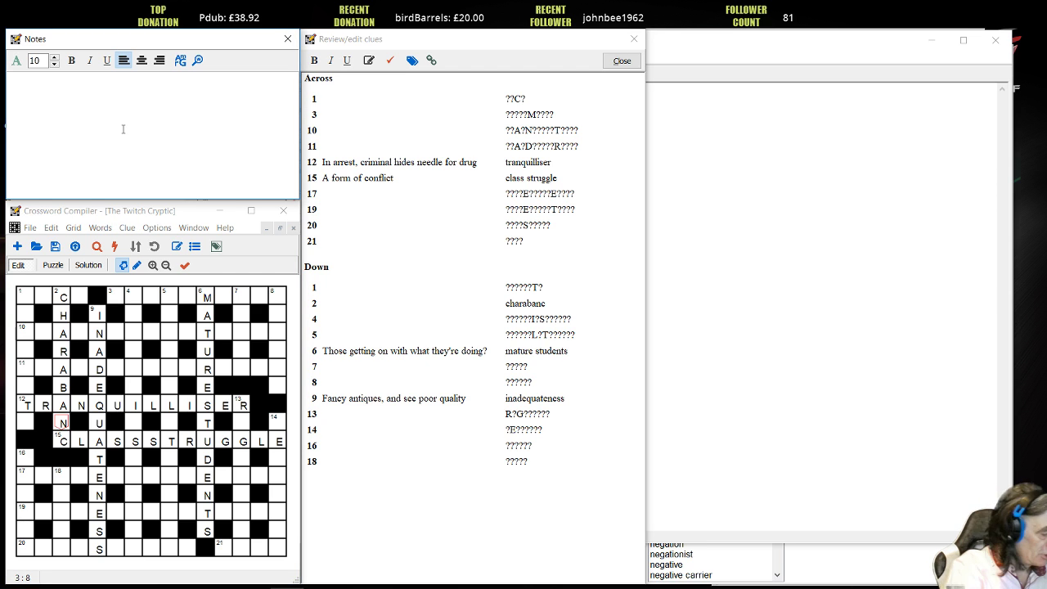
pyautogui.write('VCH')
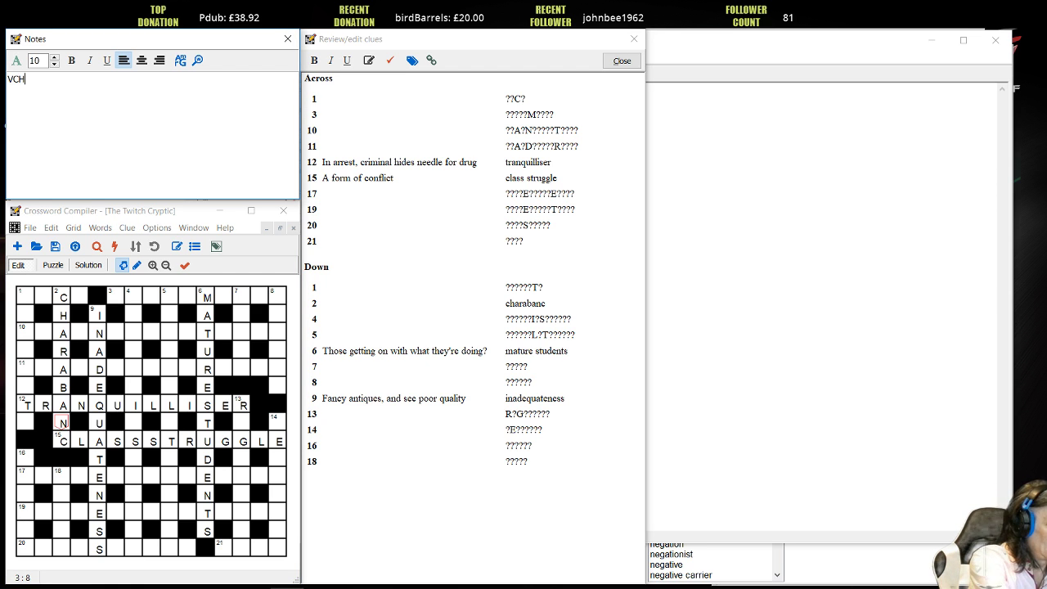
pyautogui.press('BackSpace')
pyautogui.press('BackSpace')
pyautogui.press('BackSpace')
pyautogui.write('CVH')
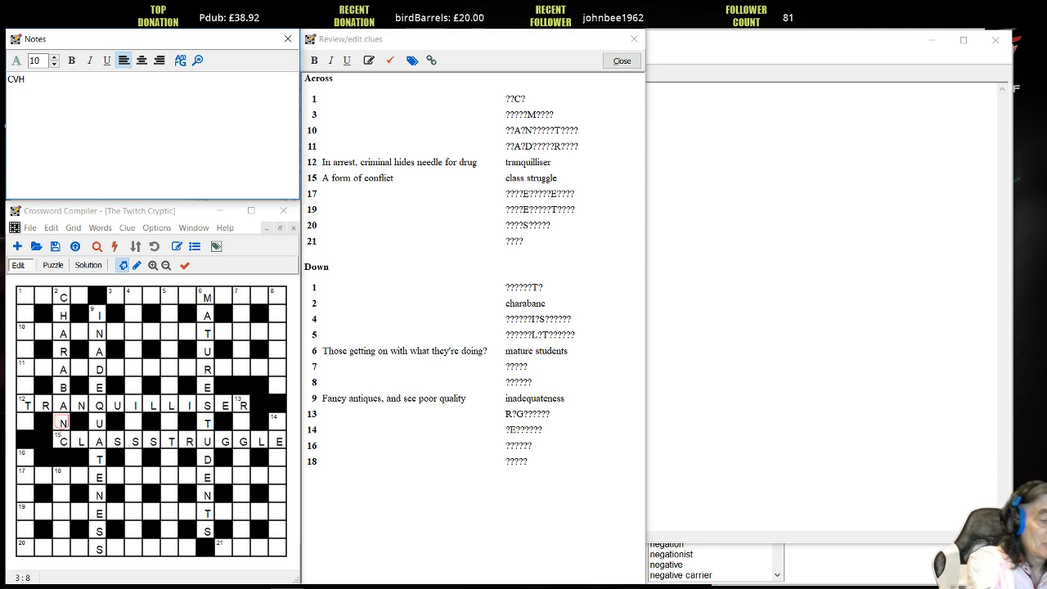
pyautogui.press('BackSpace')
pyautogui.press('BackSpace')
pyautogui.write('HARABAN')
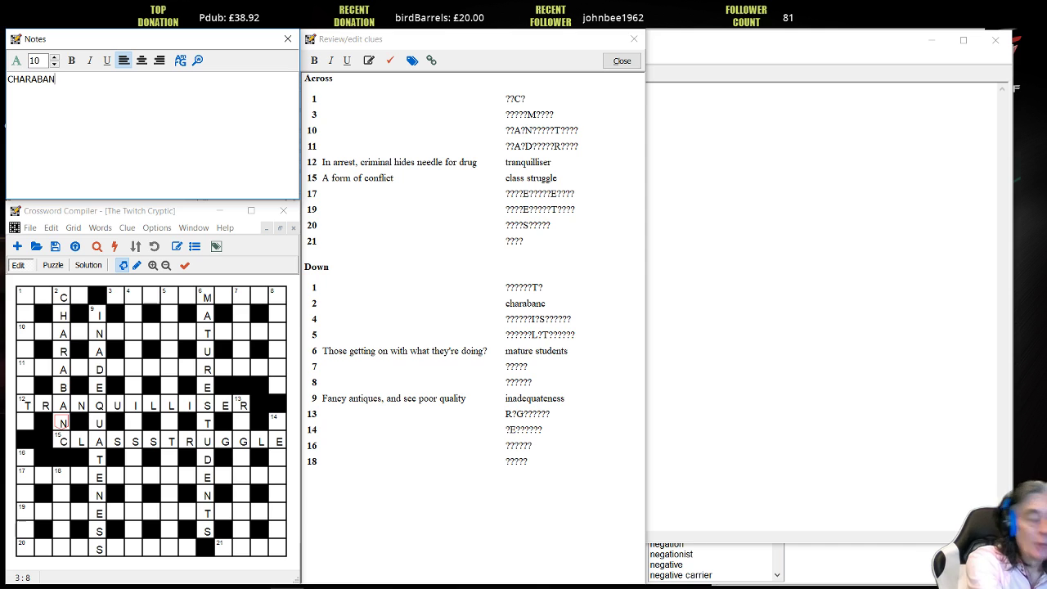
pyautogui.write('C')
# - List the definition ideas "bus / coach /" beside CHARABANC in the notes
pyautogui.write('bu')
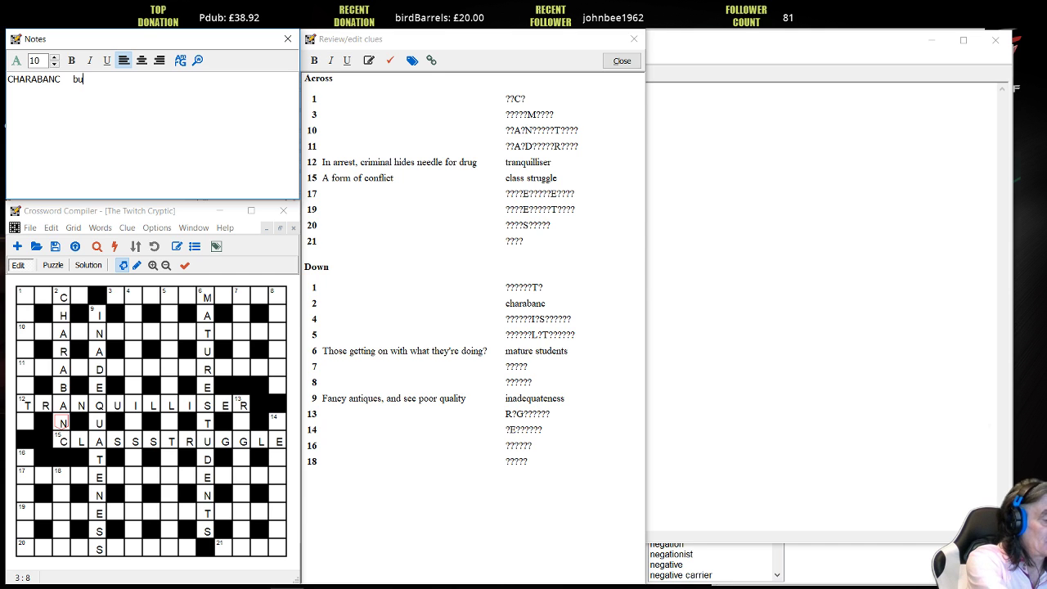
pyautogui.write('s / ')
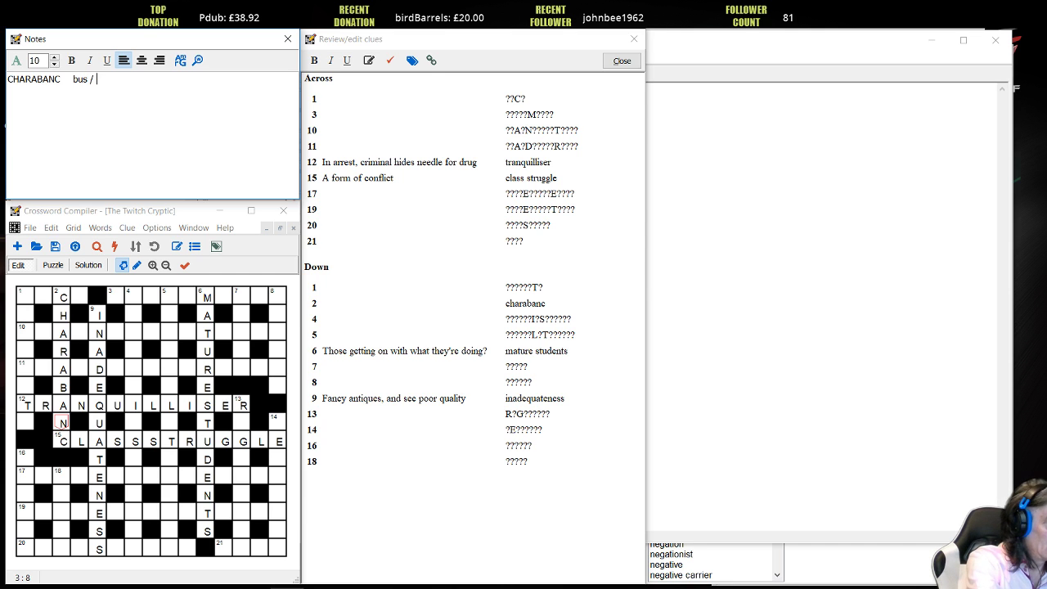
pyautogui.write('coach')
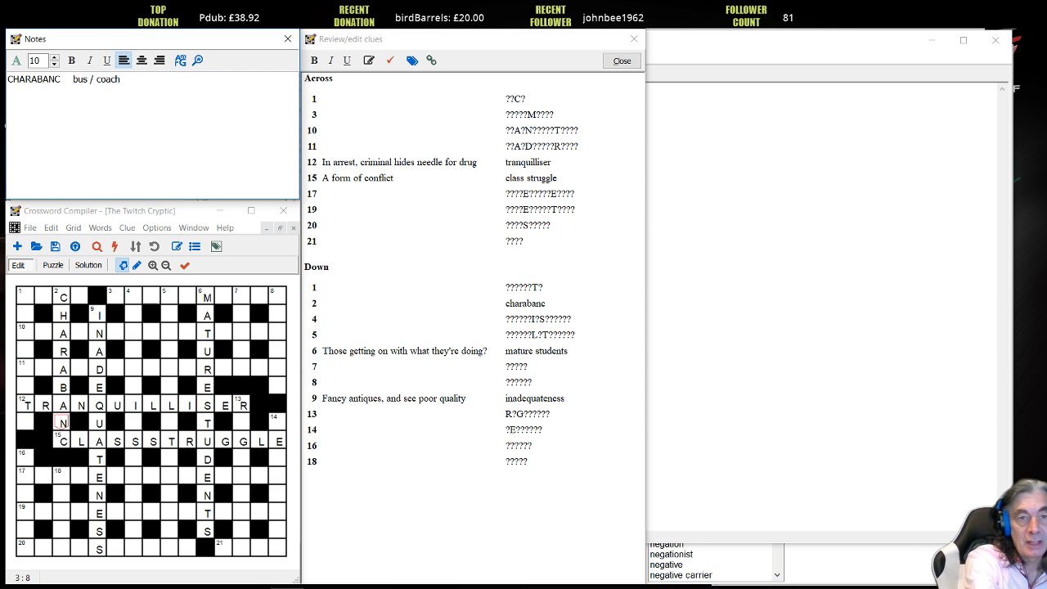
pyautogui.write(' /')
# - Add a notes line for the component ARAB with the synonym idea "horse /"
pyautogui.press('Return')
pyautogui.write('ARSAB')
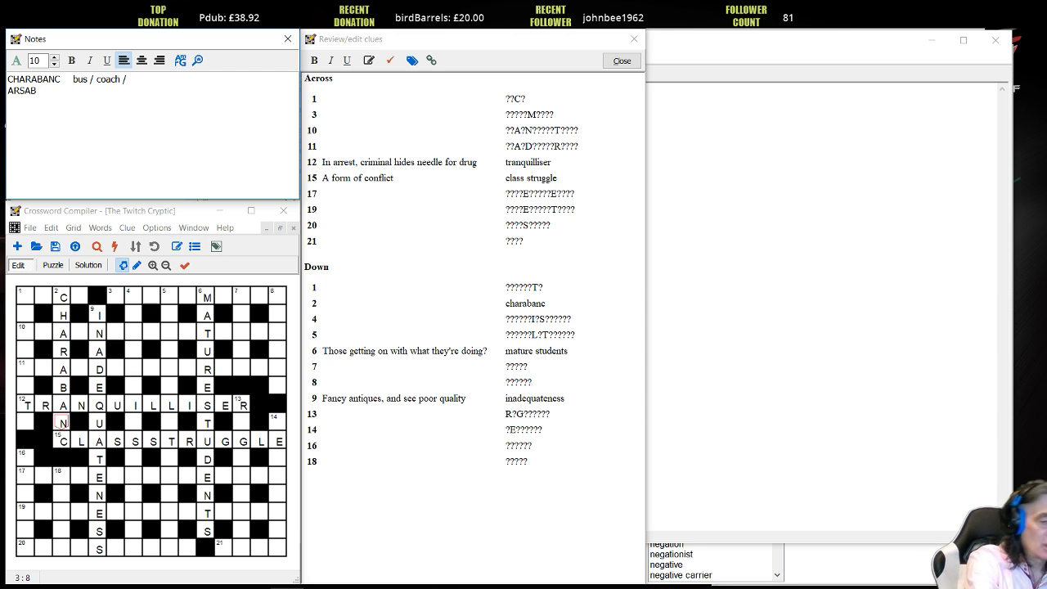
pyautogui.press('BackSpace')
pyautogui.press('BackSpace')
pyautogui.press('BackSpace')
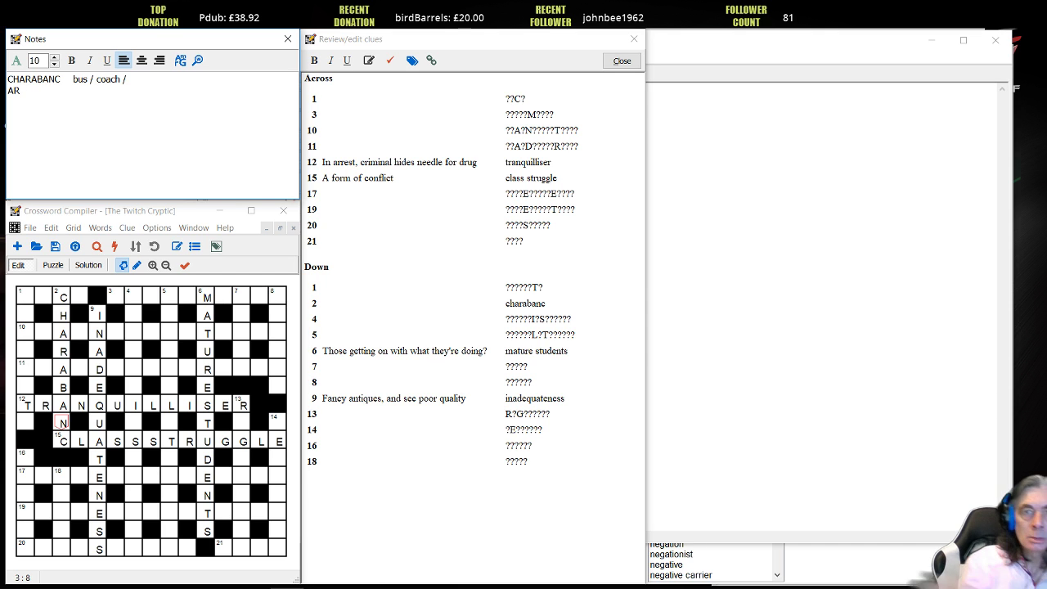
pyautogui.write('AB')
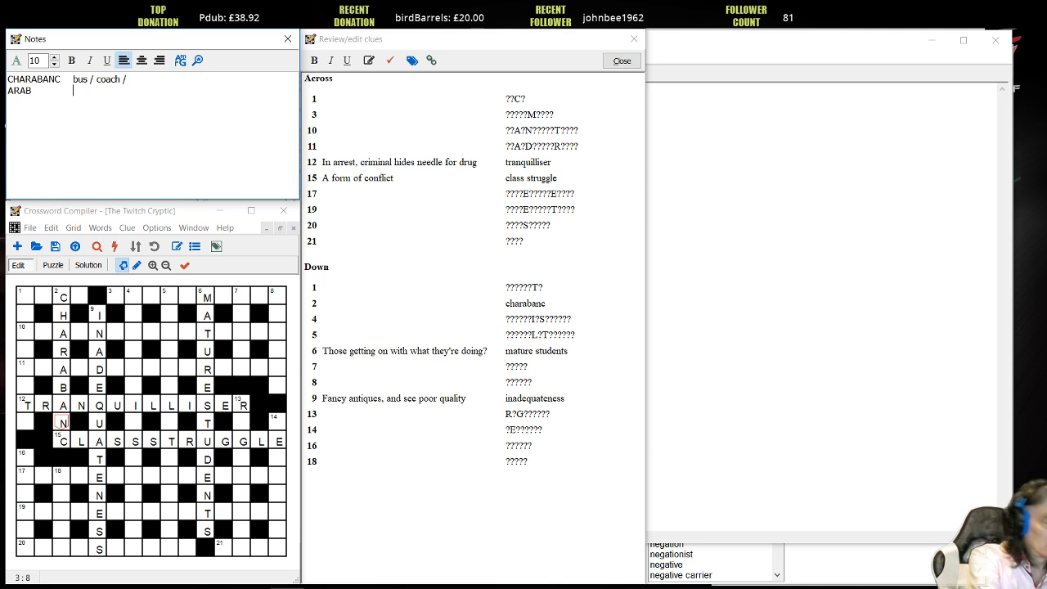
pyautogui.write('horse / ')
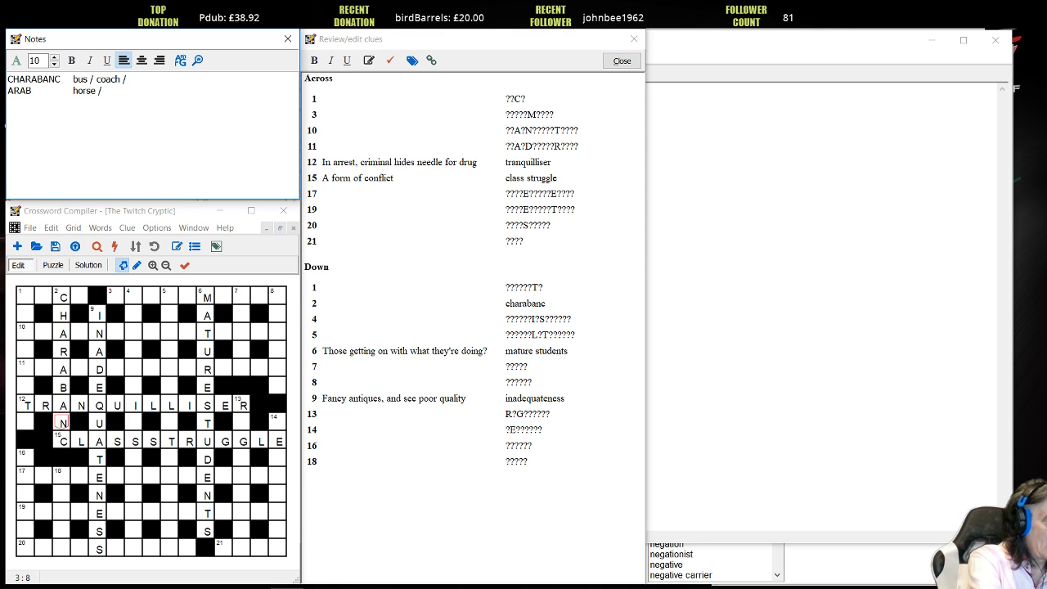
# - Add the component options "CHANCE[e]" and "CHANC[y]" on separate lines of the notes
pyautogui.write('CHANCE[')
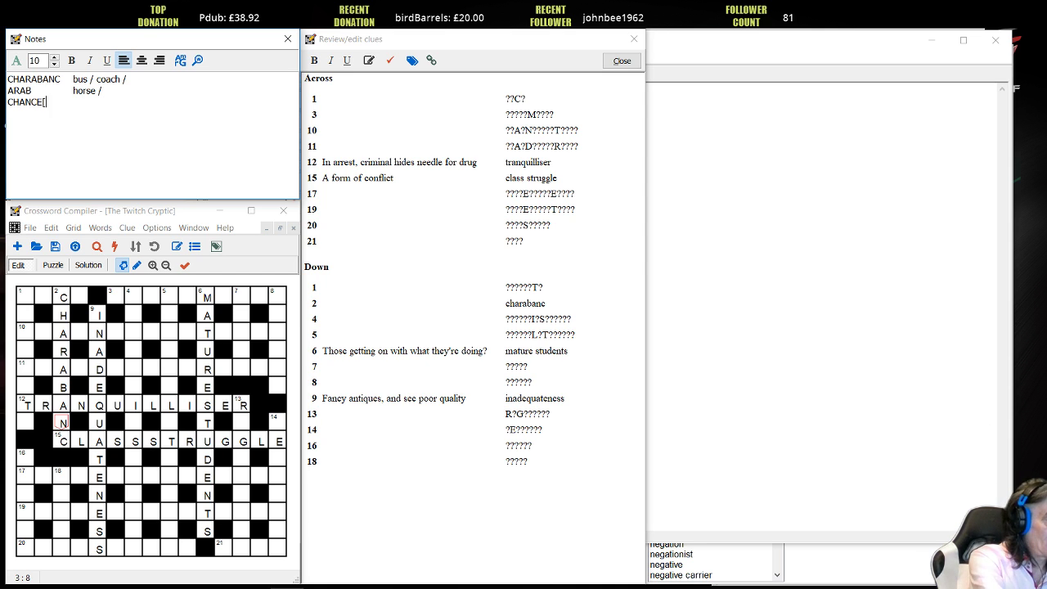
pyautogui.write('e] ')
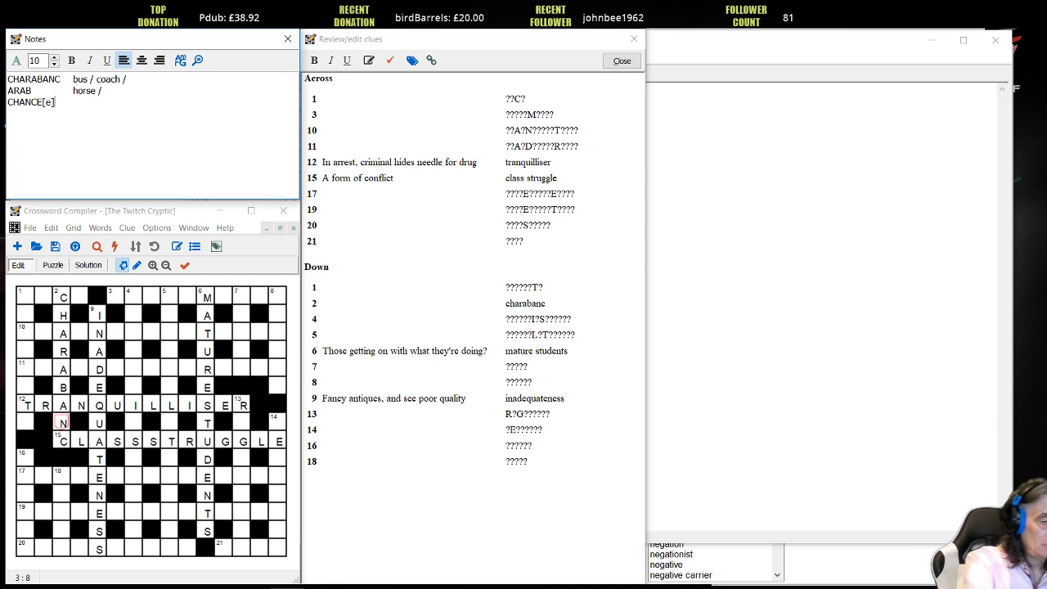
pyautogui.write('CHANC')
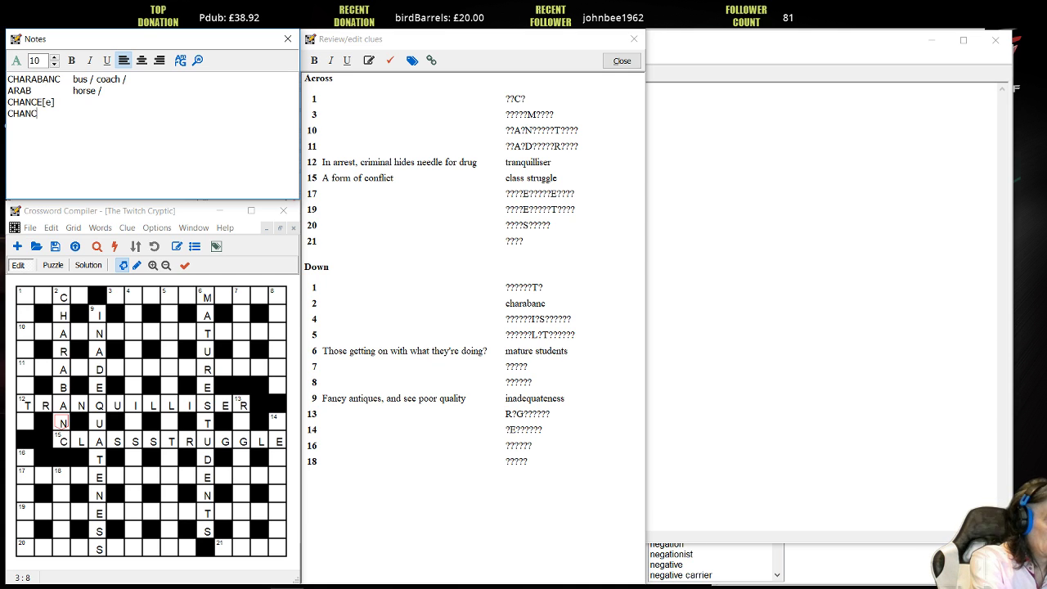
pyautogui.write('[y]')
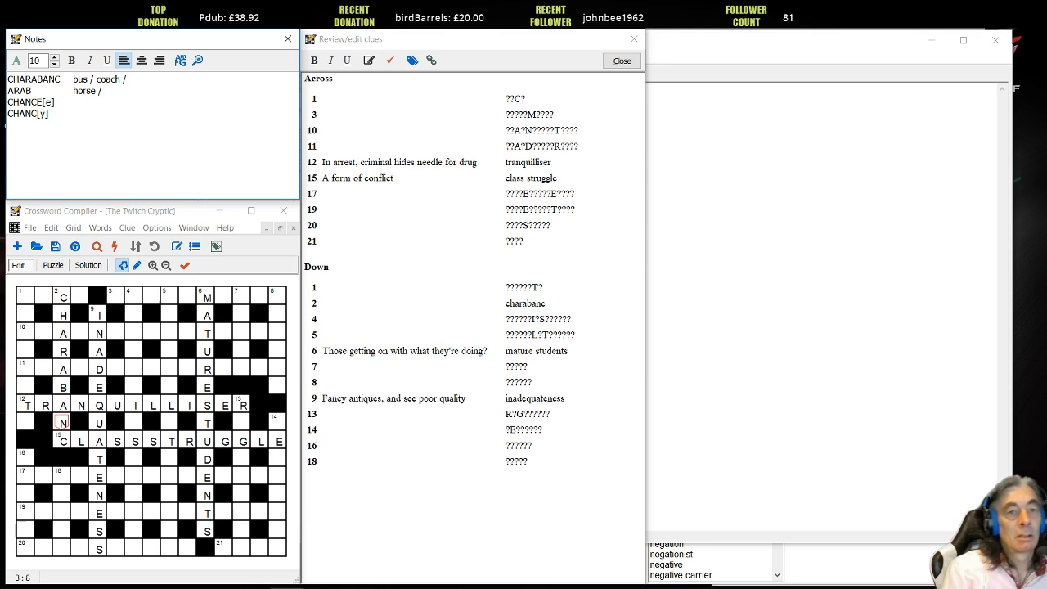
# - Enter the synonym idea "accident /" beside CHANCE[e] in the notes
pyautogui.click(72, 102)
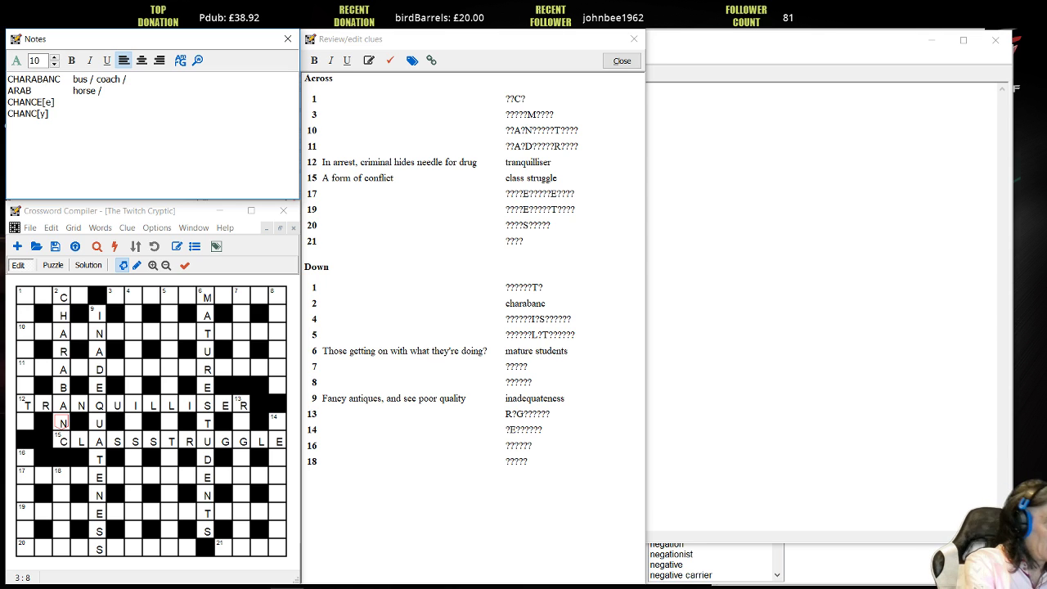
pyautogui.write('ac')
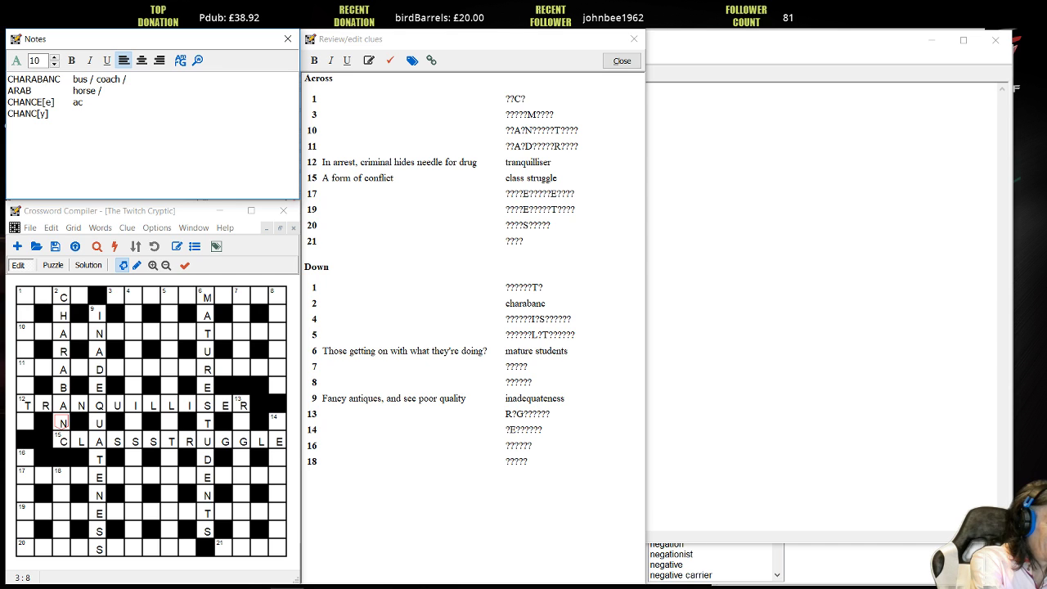
pyautogui.write('cident /')
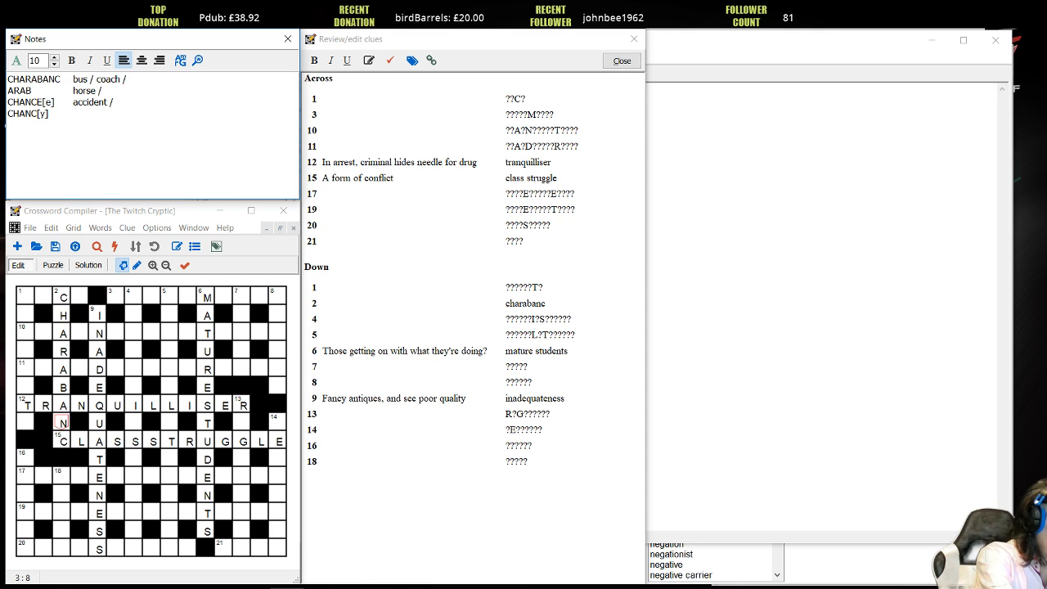
# - Draft the clue "Coach accident, almost CONT horse" on a new line of the notes
pyautogui.write('Coach')
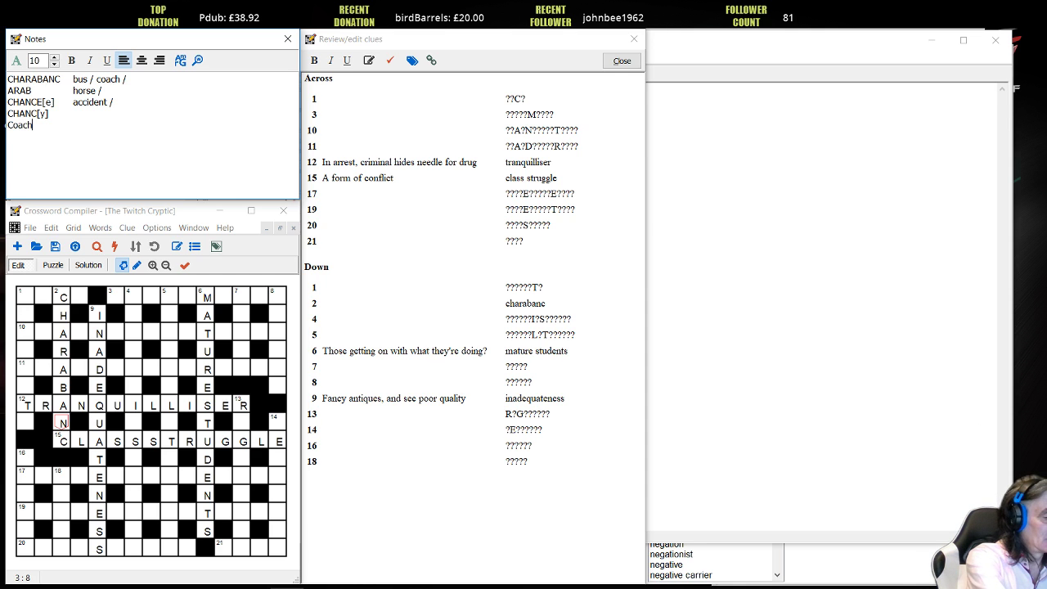
pyautogui.write(' accident')
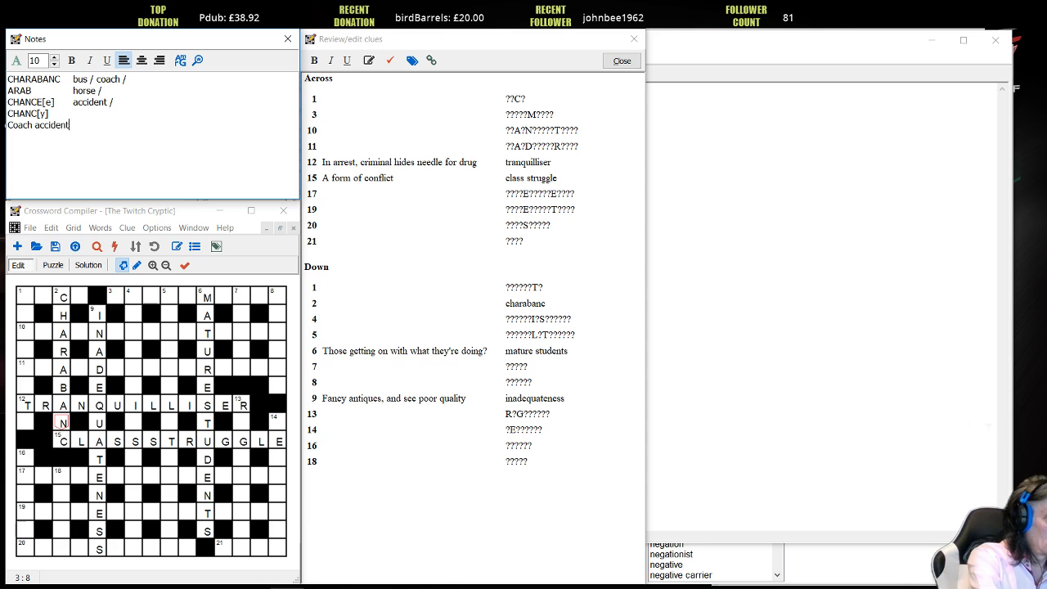
pyautogui.write(', almost')
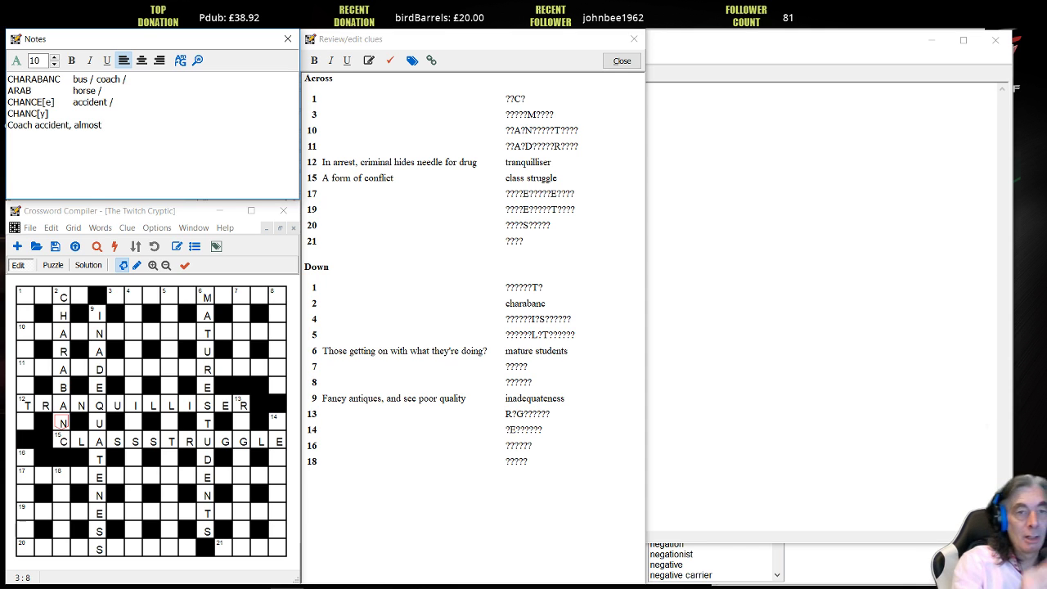
pyautogui.write(' CONT')
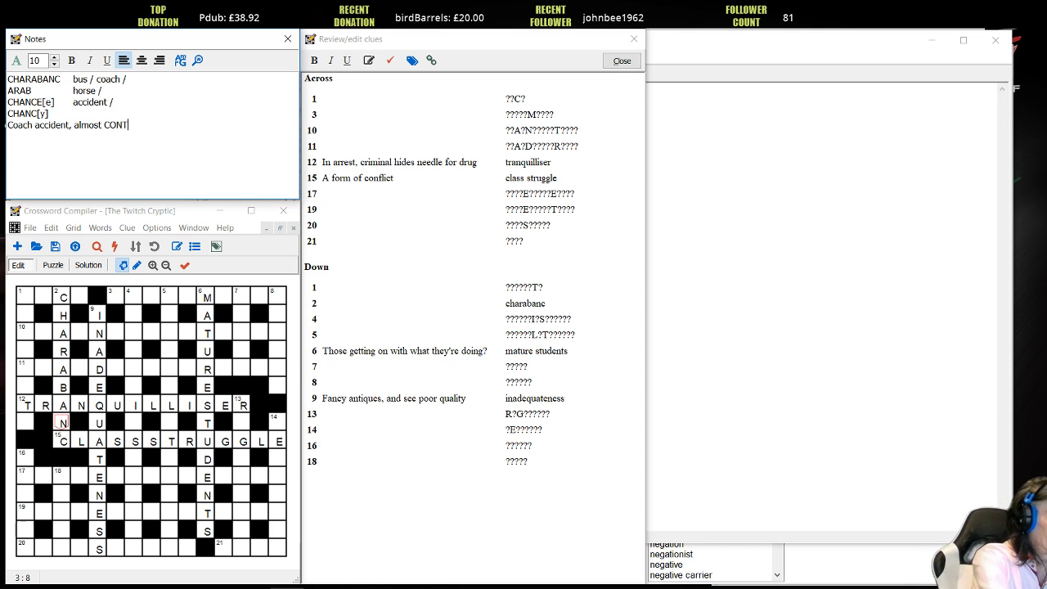
pyautogui.write(' horse')
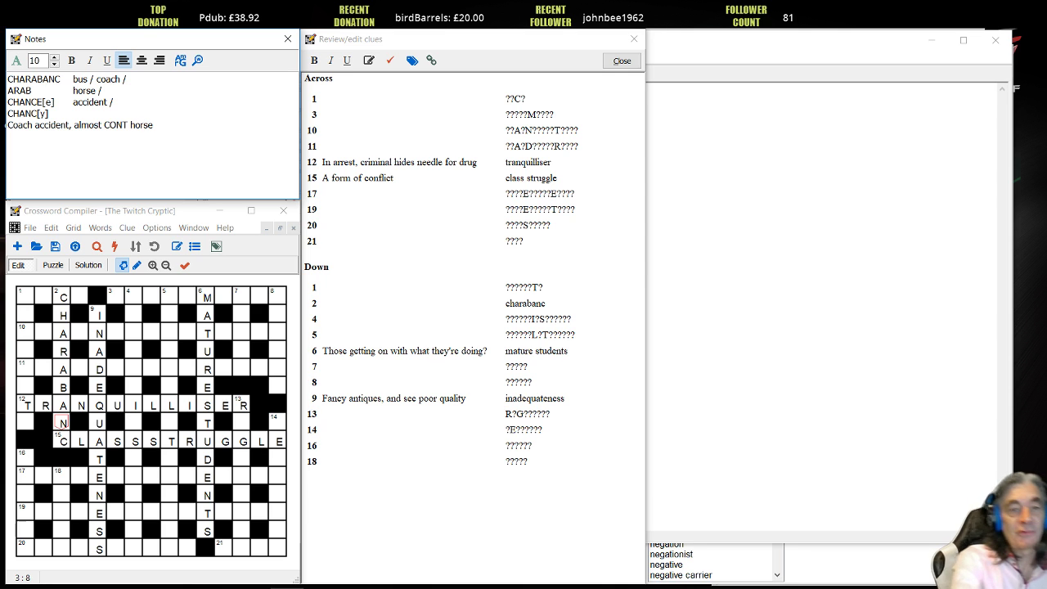
pyautogui.doubleClick(120, 127)
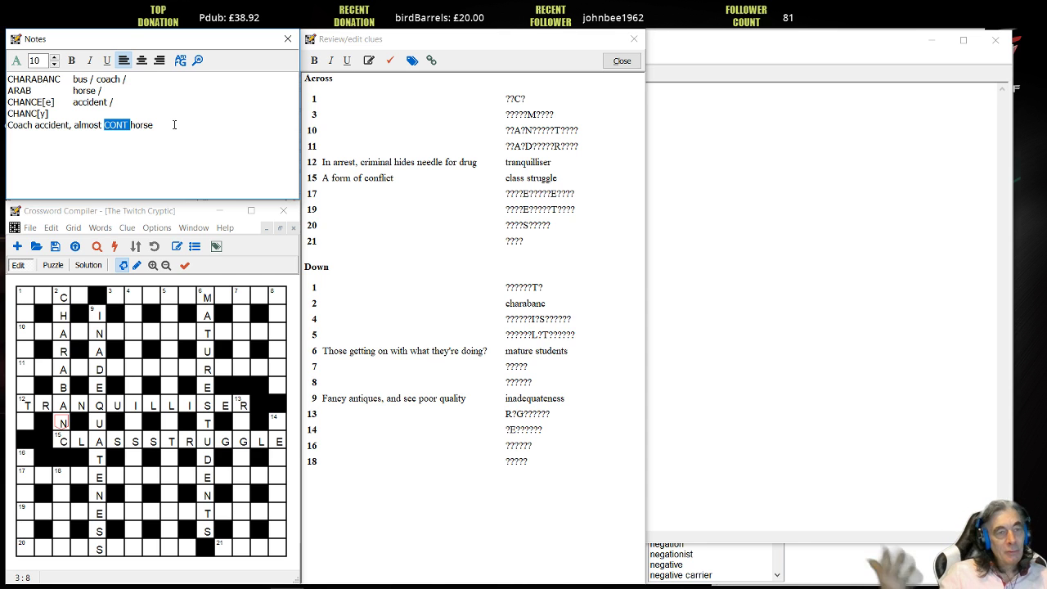
pyautogui.click(185, 126)
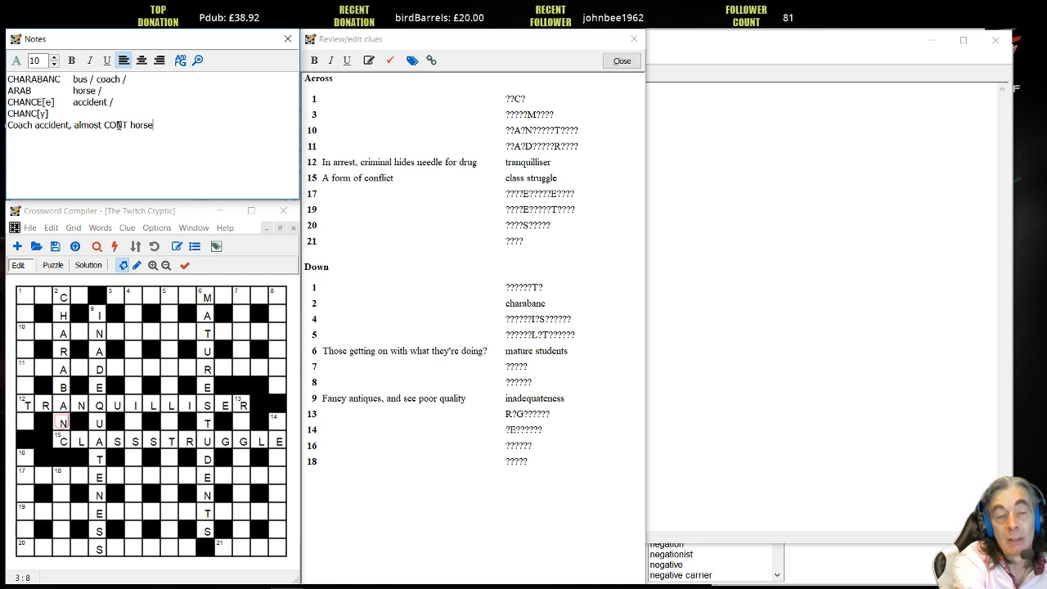
pyautogui.doubleClick(117, 127)
pyautogui.click(175, 135)
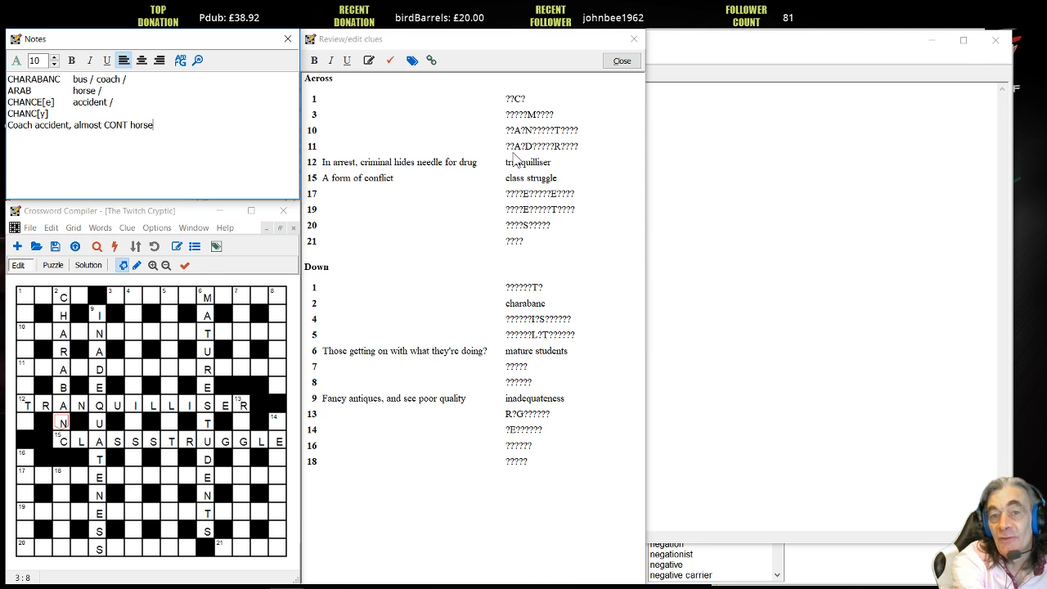
# - Enter "Coach accident, almost running over horse" as the clue for 2 Down, charabanc
pyautogui.doubleClick(536, 305)
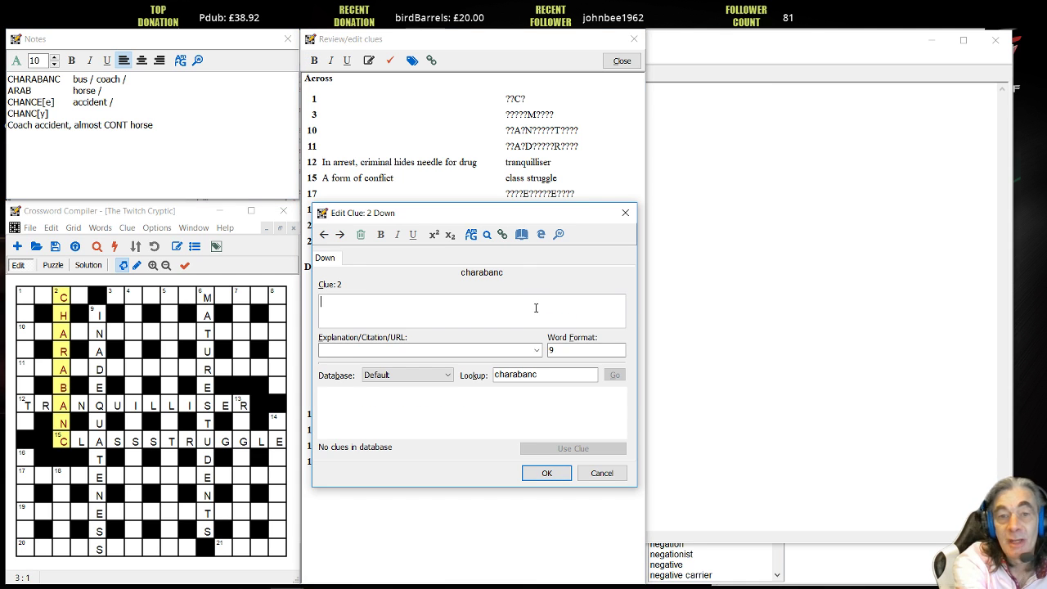
pyautogui.write('C')
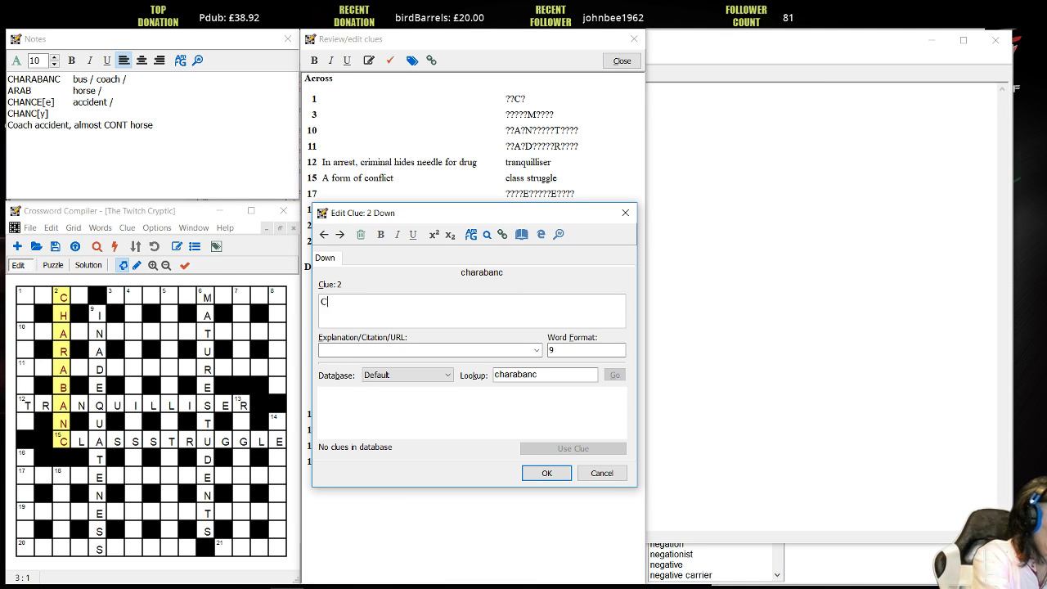
pyautogui.write('oach acci')
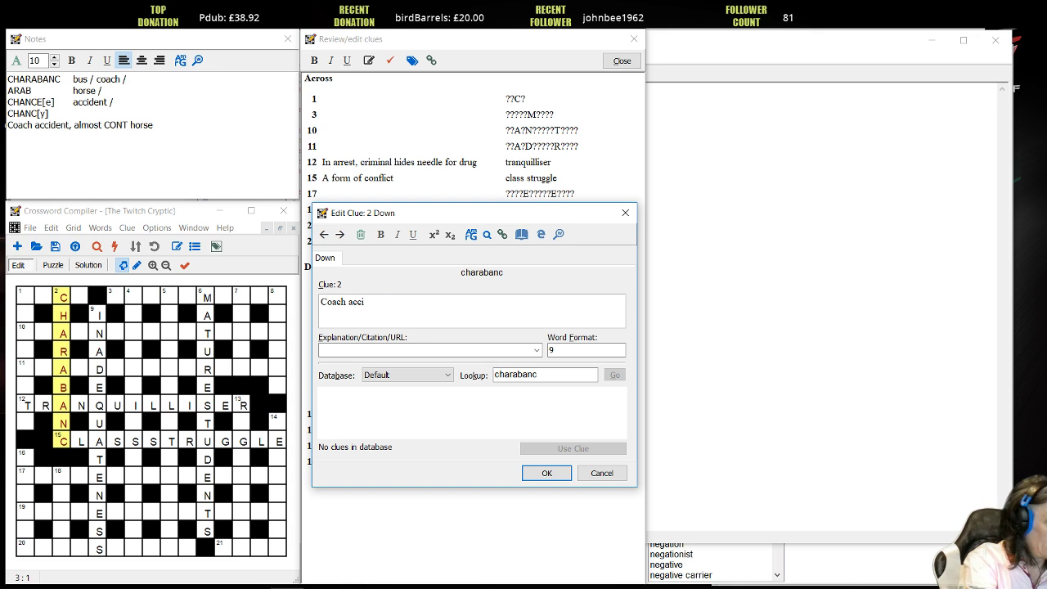
pyautogui.write('dent,')
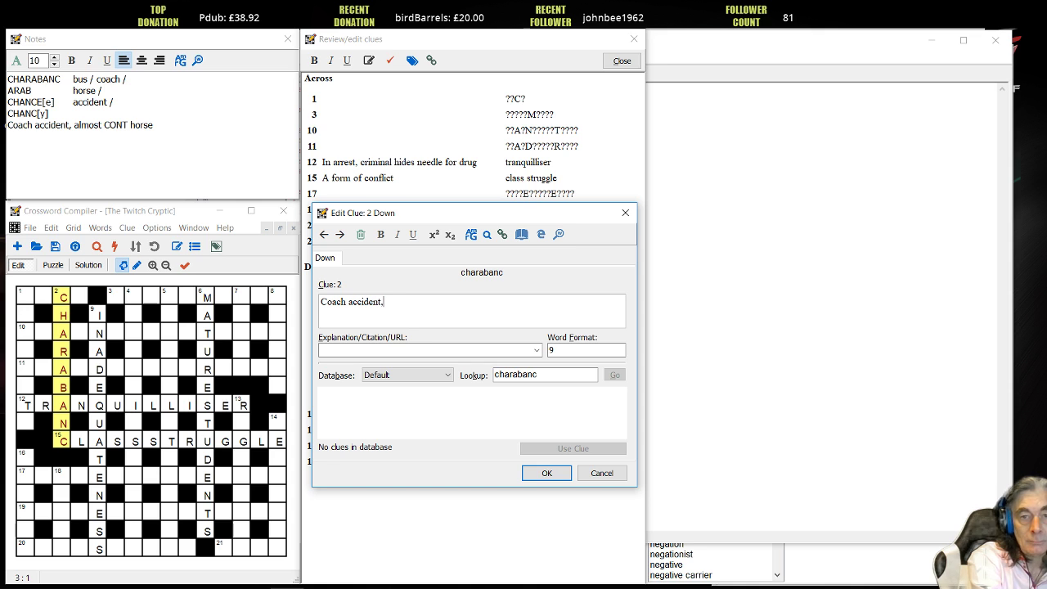
pyautogui.write(' almost')
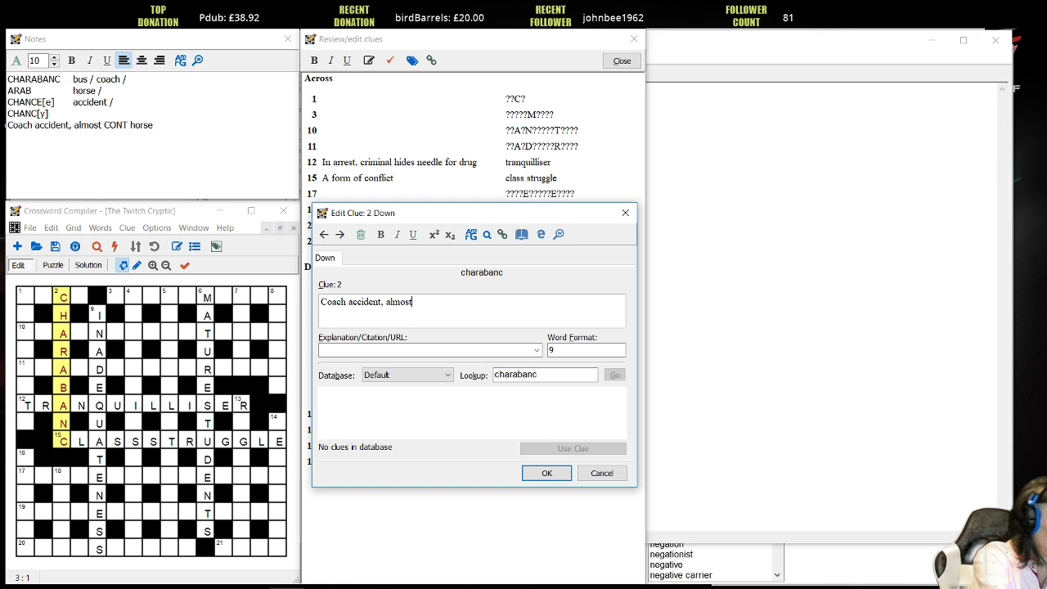
pyautogui.write(' run')
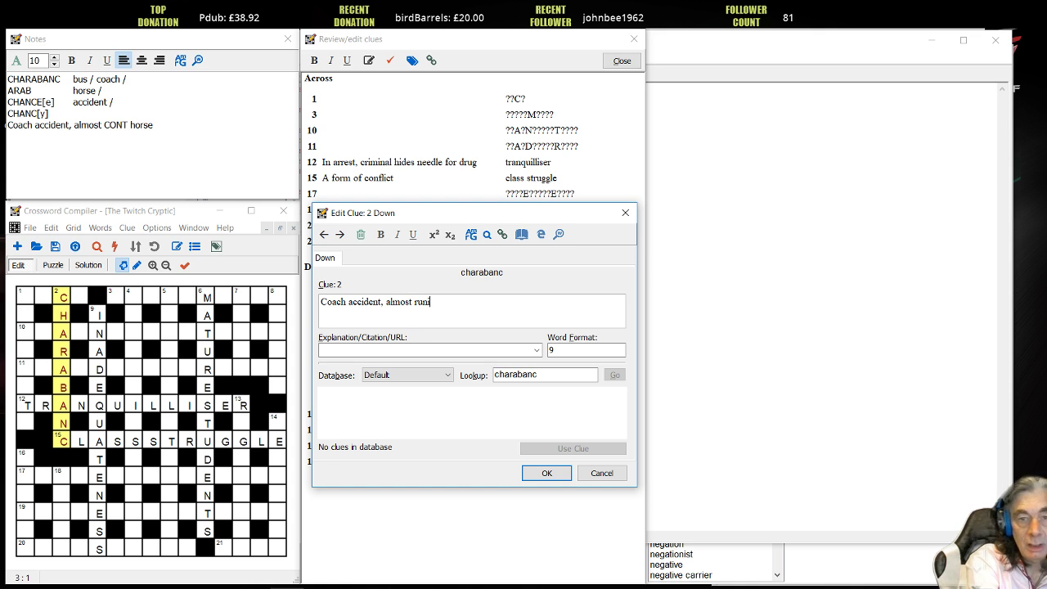
pyautogui.write('ning ')
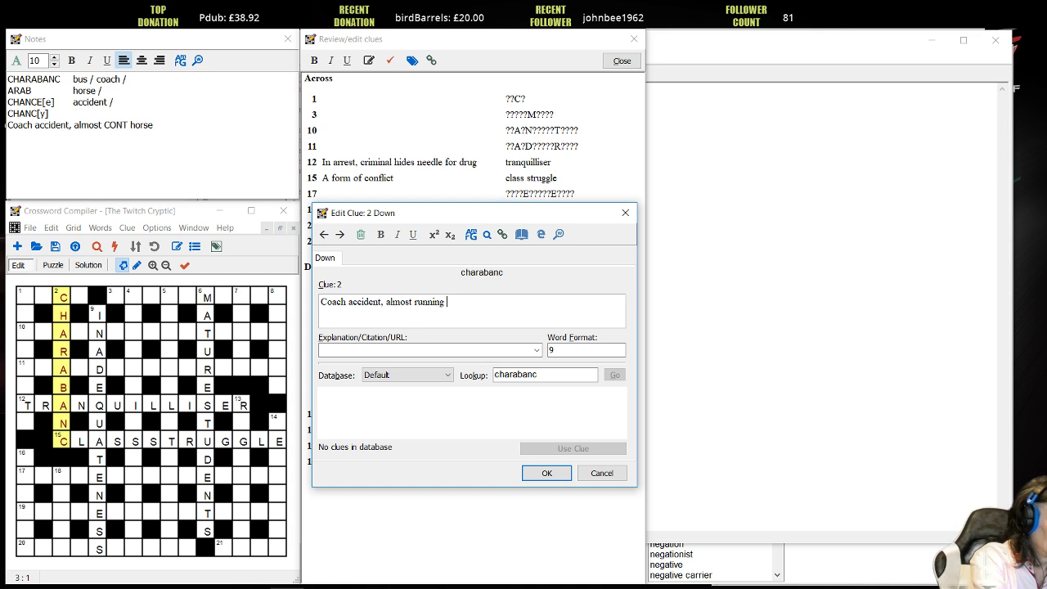
pyautogui.write('over horse')
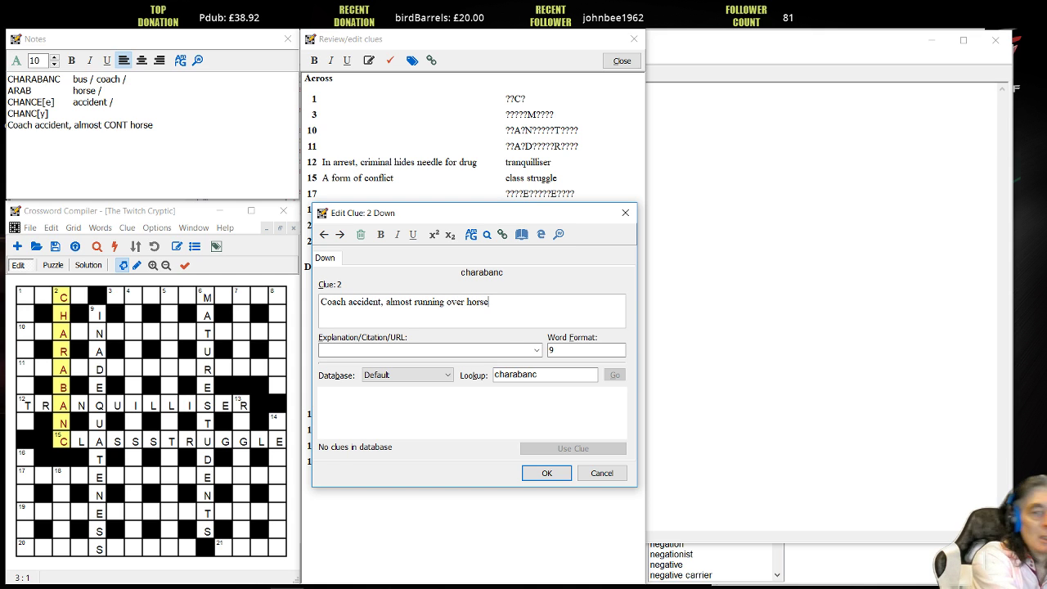
# - Add the explanation "CHANCE[e] around ARAB" to the 2 Down clue and save the clue
pyautogui.click(459, 348)
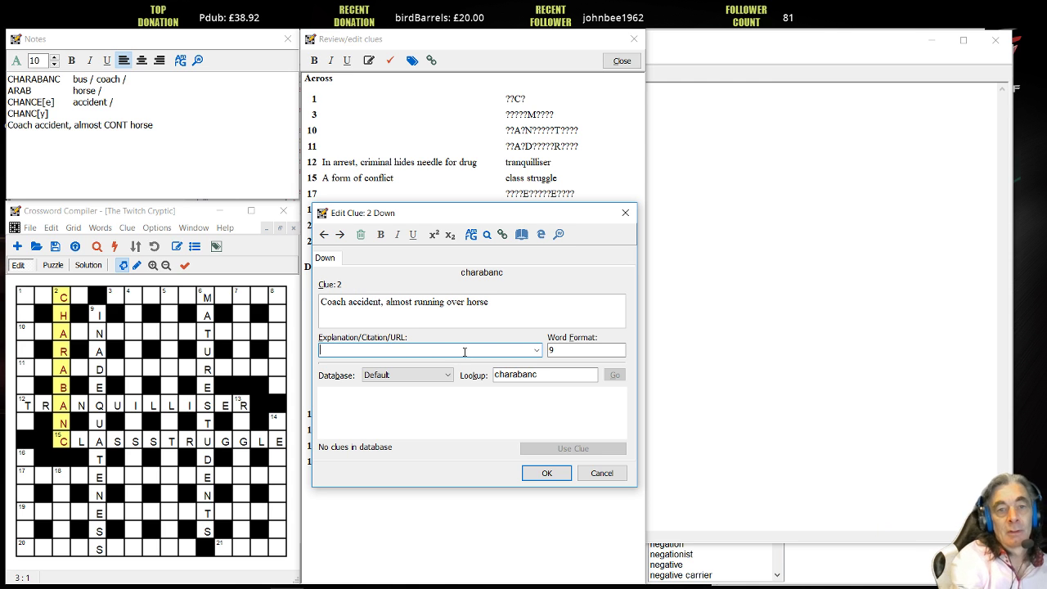
pyautogui.write('CH')
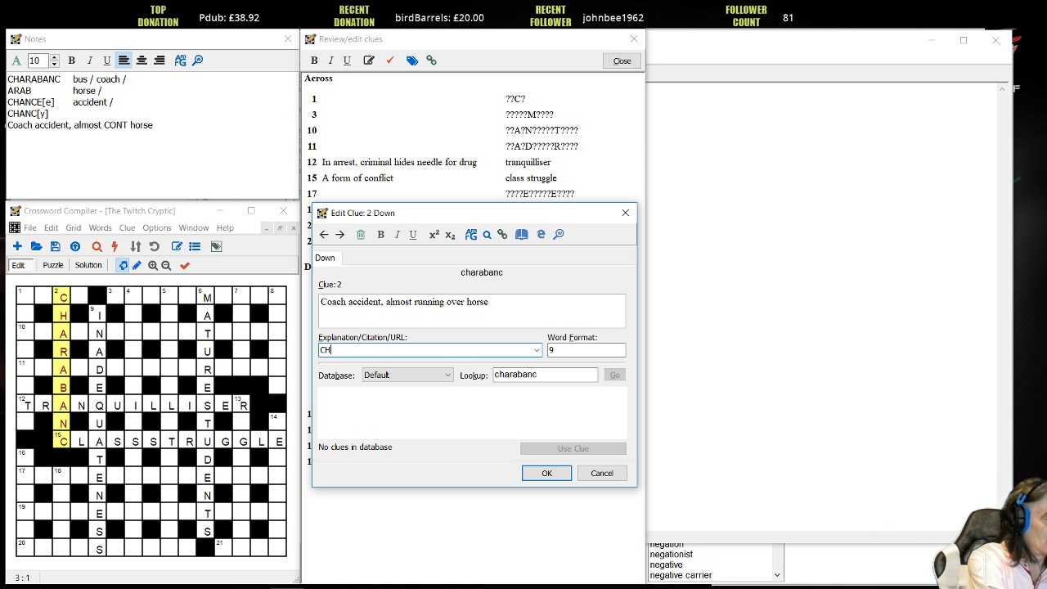
pyautogui.write('ANCE[e] around')
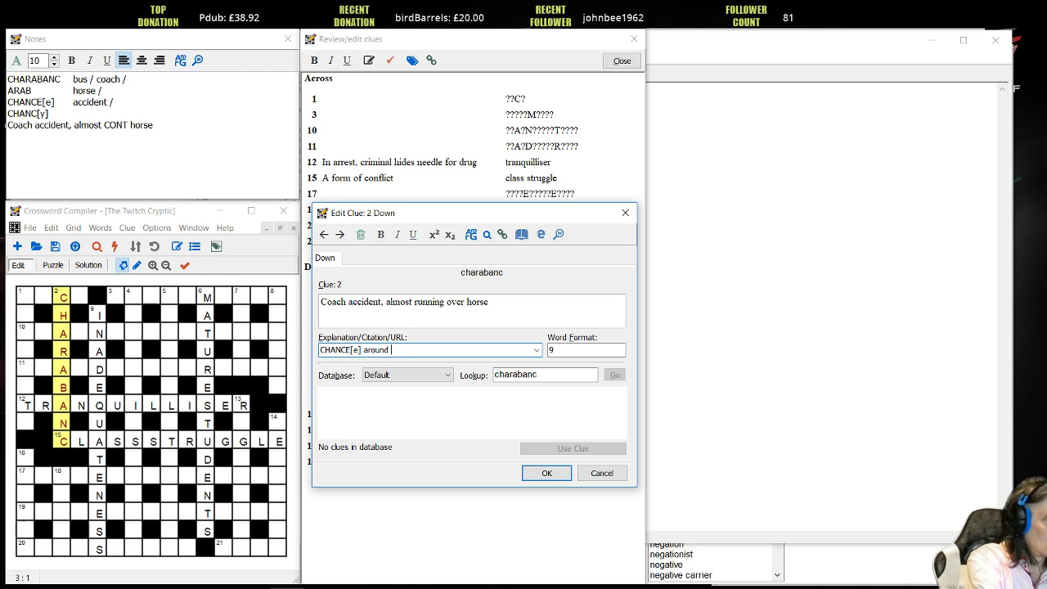
pyautogui.write(' ARSAB')
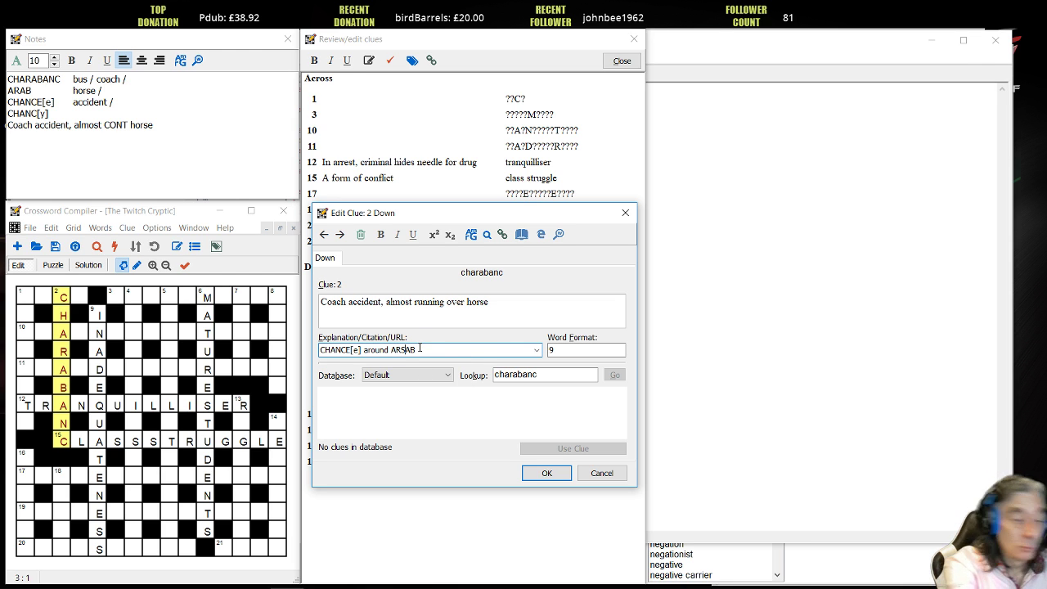
pyautogui.press('BackSpace')
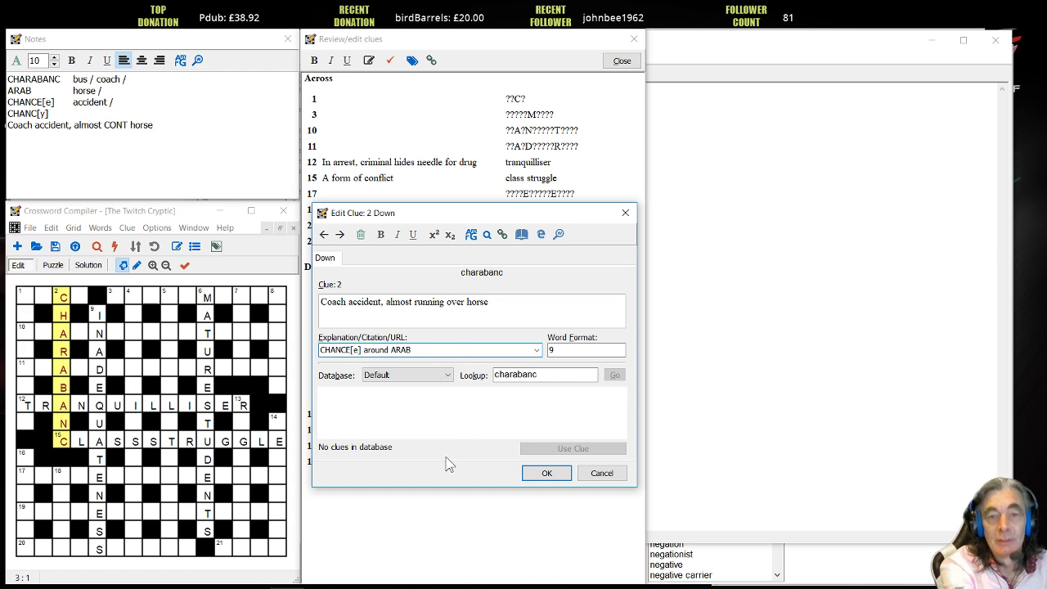
pyautogui.click(545, 474)
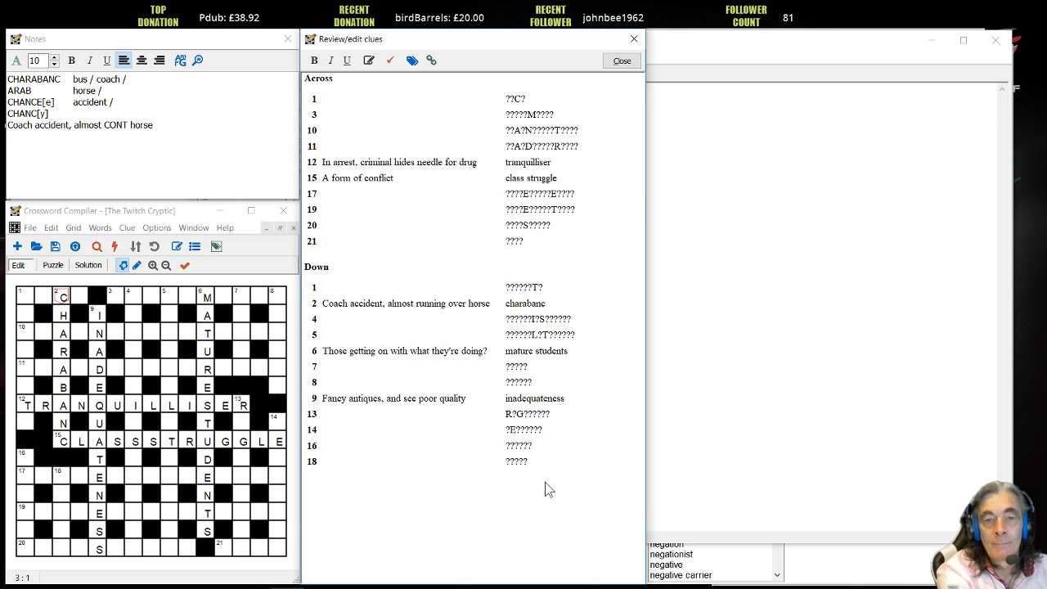
# - Clear all the CHARABANC working text from the notes
pyautogui.click(205, 126)
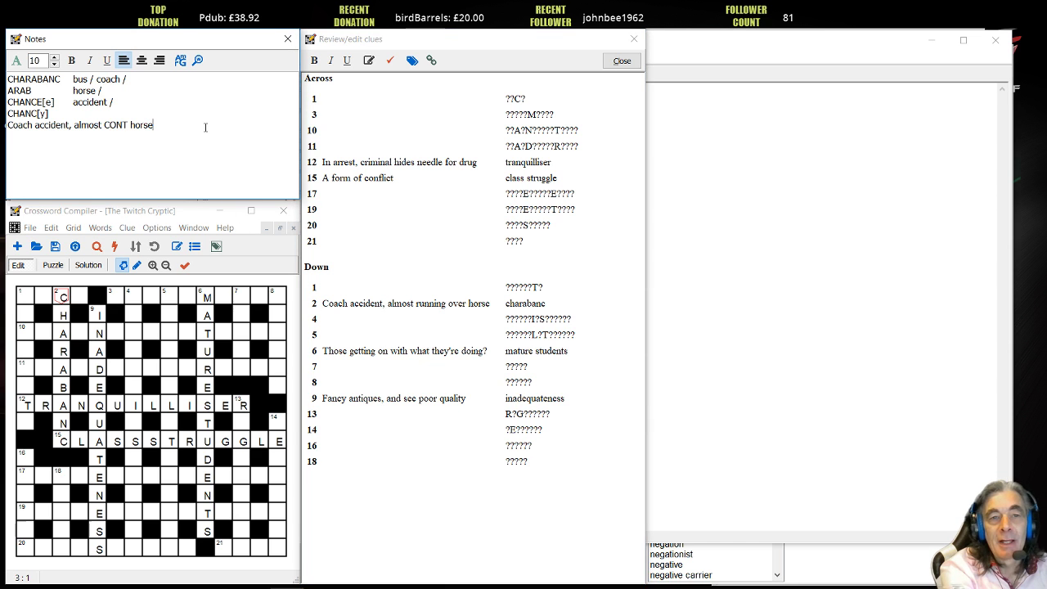
pyautogui.hotkey('ctrl', 'a')
pyautogui.press('Delete')
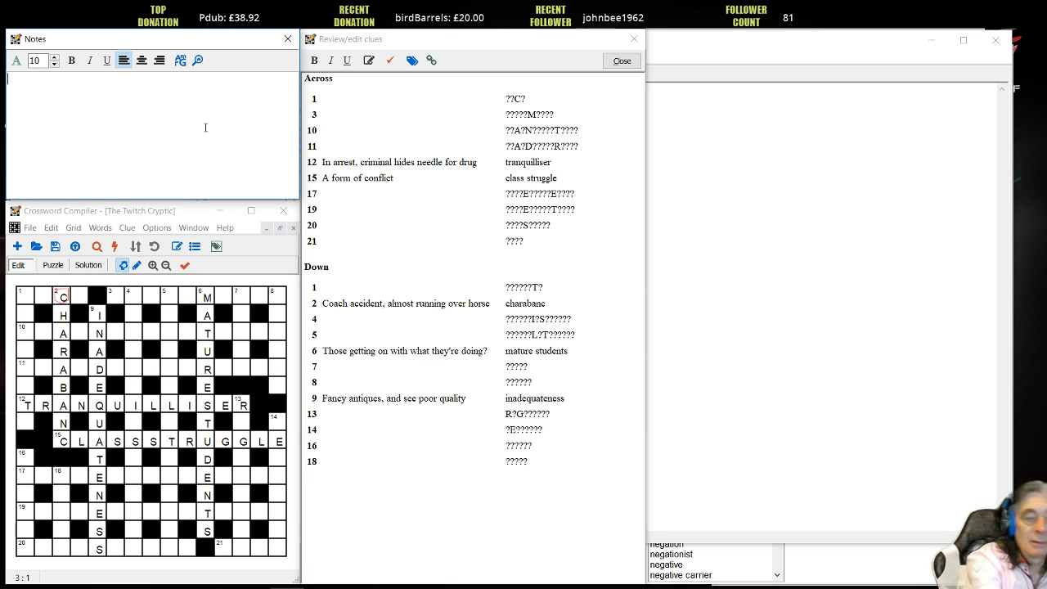
# - Find words matching the 13 Down pattern and insert "rigmarole" into the grid
pyautogui.click(177, 212)
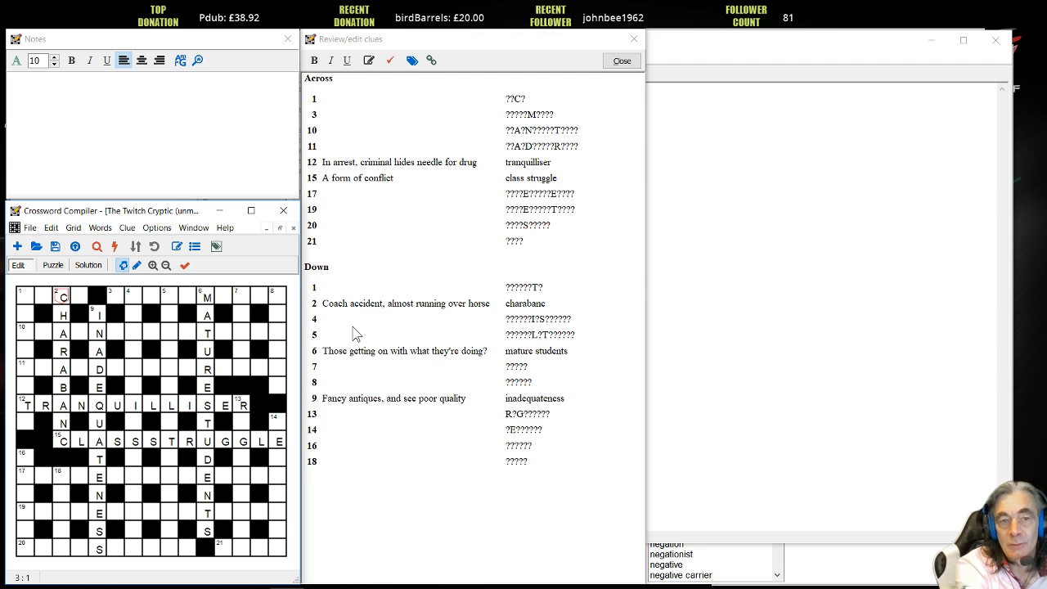
pyautogui.doubleClick(248, 424)
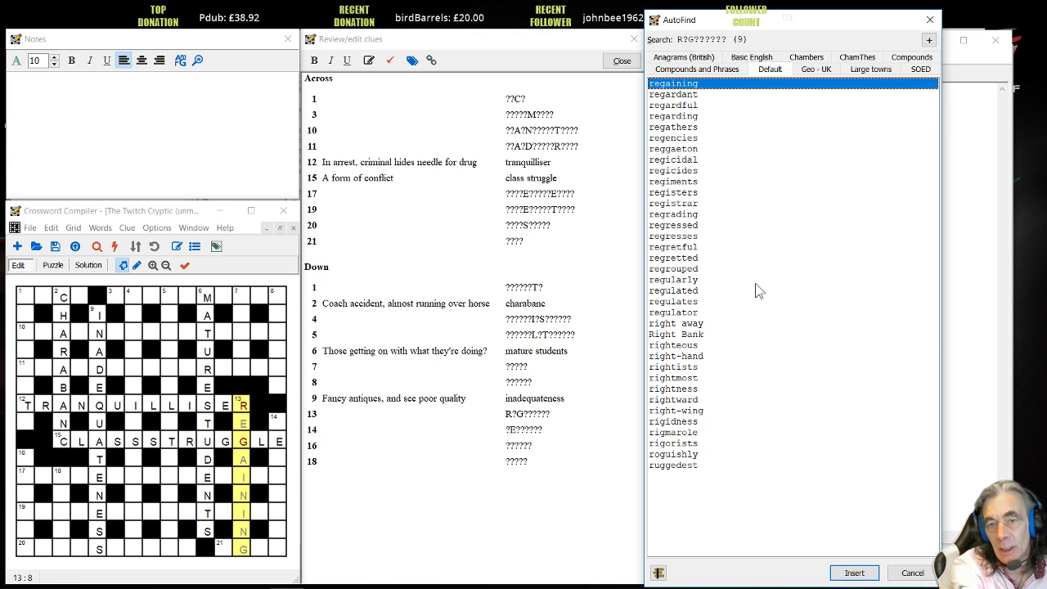
pyautogui.click(691, 432)
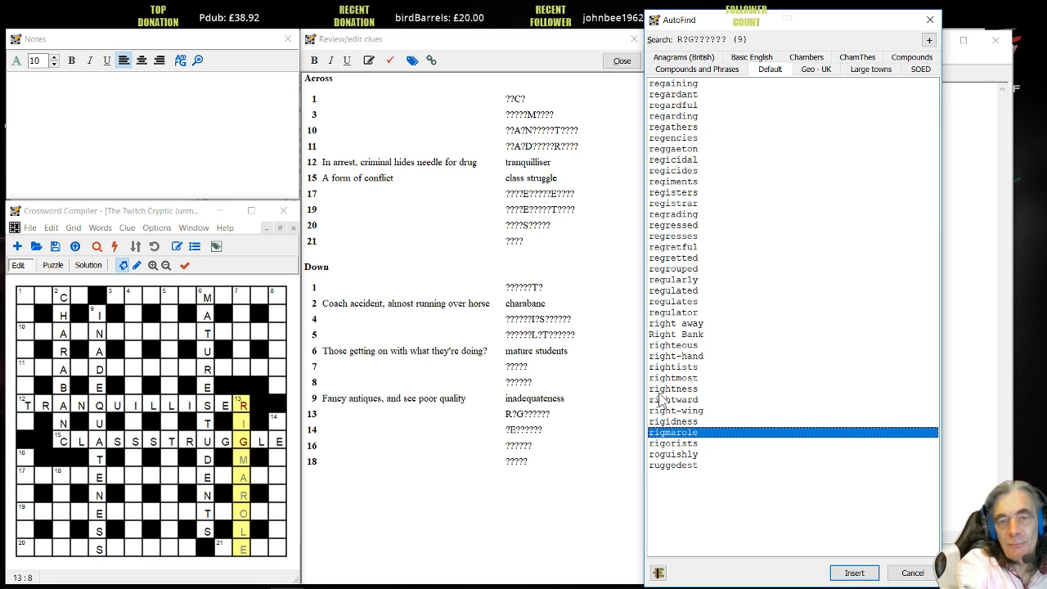
pyautogui.click(854, 572)
# - Write the answer RIGMAROLE on the first line of the empty notes
pyautogui.click(194, 108)
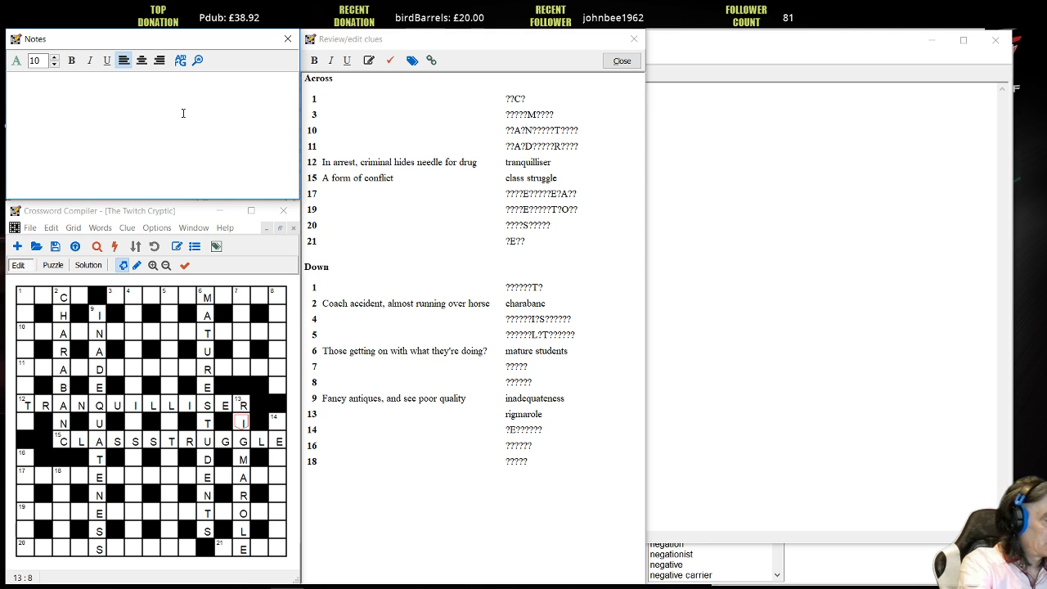
pyautogui.write('TRI')
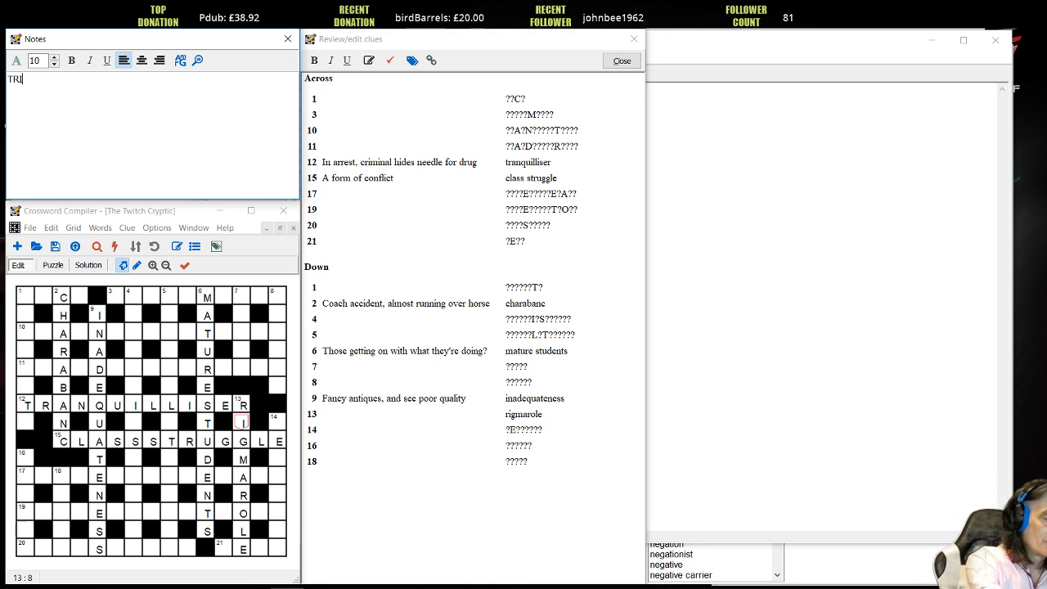
pyautogui.press('BackSpace')
pyautogui.press('BackSpace')
pyautogui.write('RIGM')
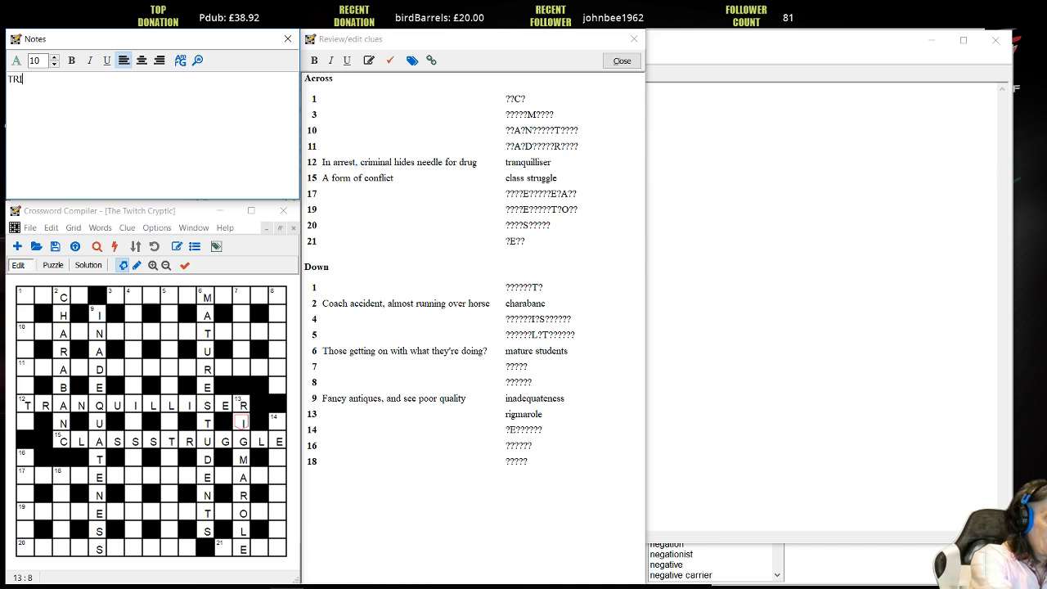
pyautogui.write('AROLE')
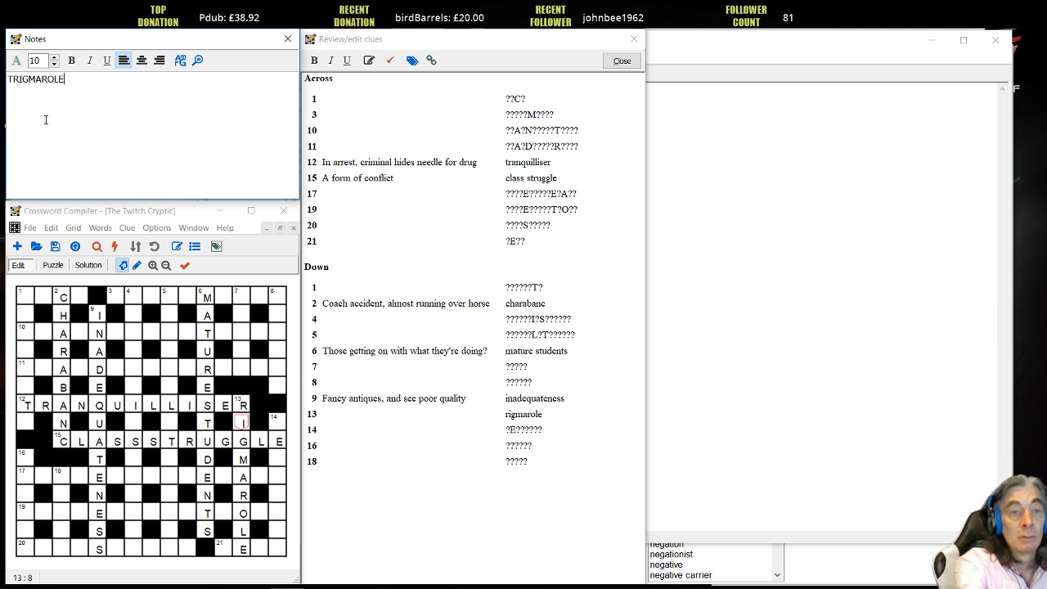
pyautogui.click(15, 79)
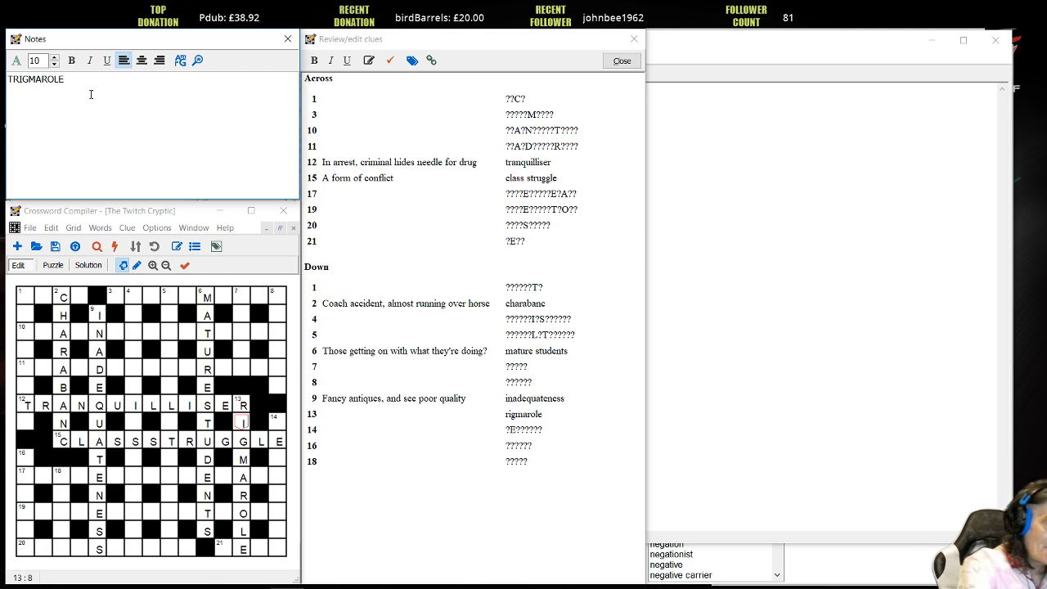
pyautogui.press('BackSpace')
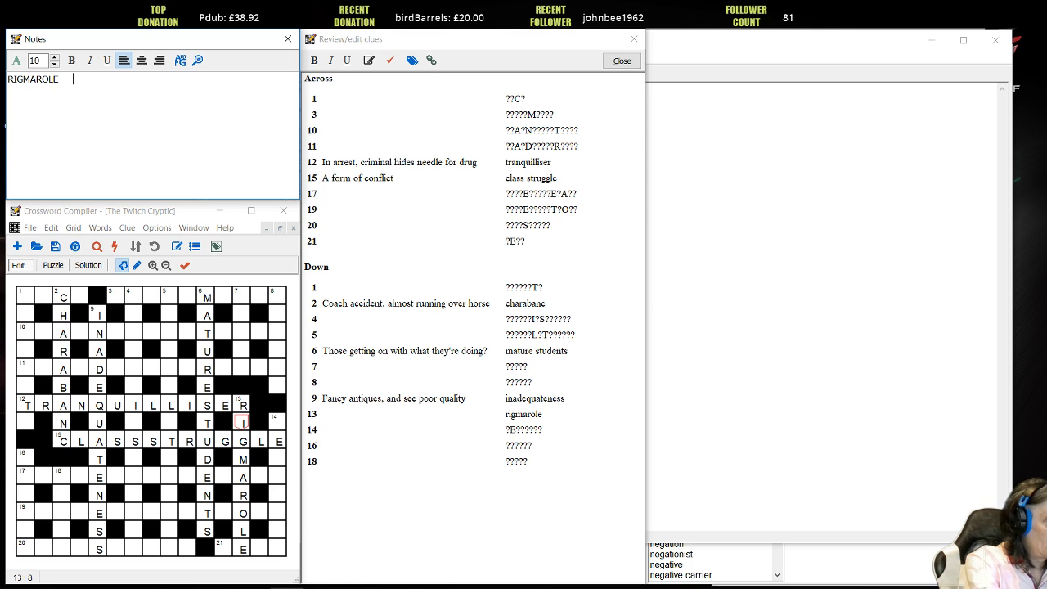
# - Enter the synonym idea "performance /" beside RIGMAROLE in the notes
pyautogui.write('per')
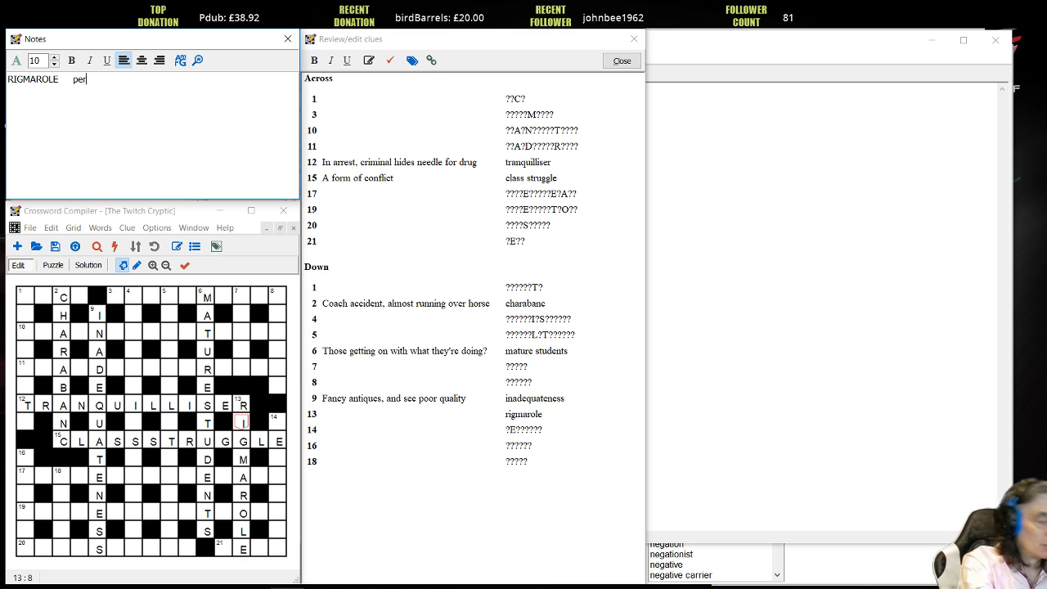
pyautogui.write('formanc')
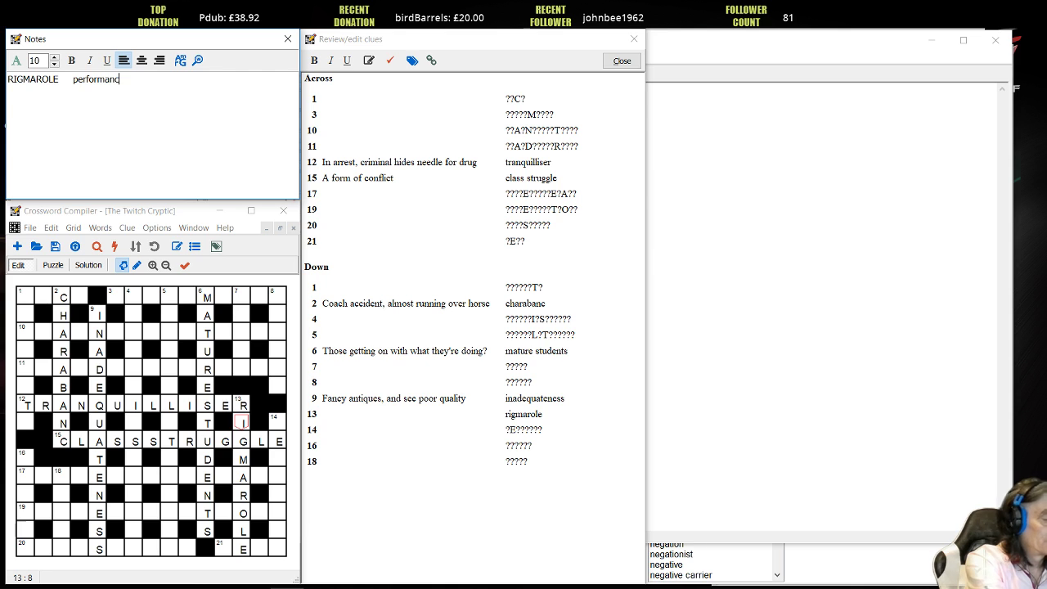
pyautogui.write('e /')
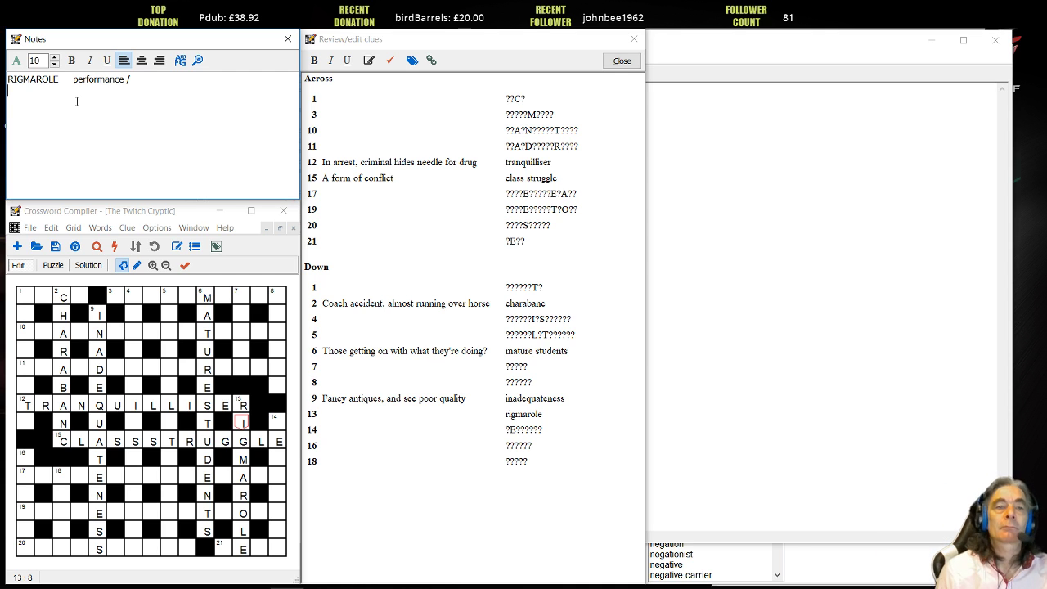
# - Add notes lines for the component RIG, with the synonym ideas "doctor / cook / pervert /", and the component MA ROLE
pyautogui.write('RIG')
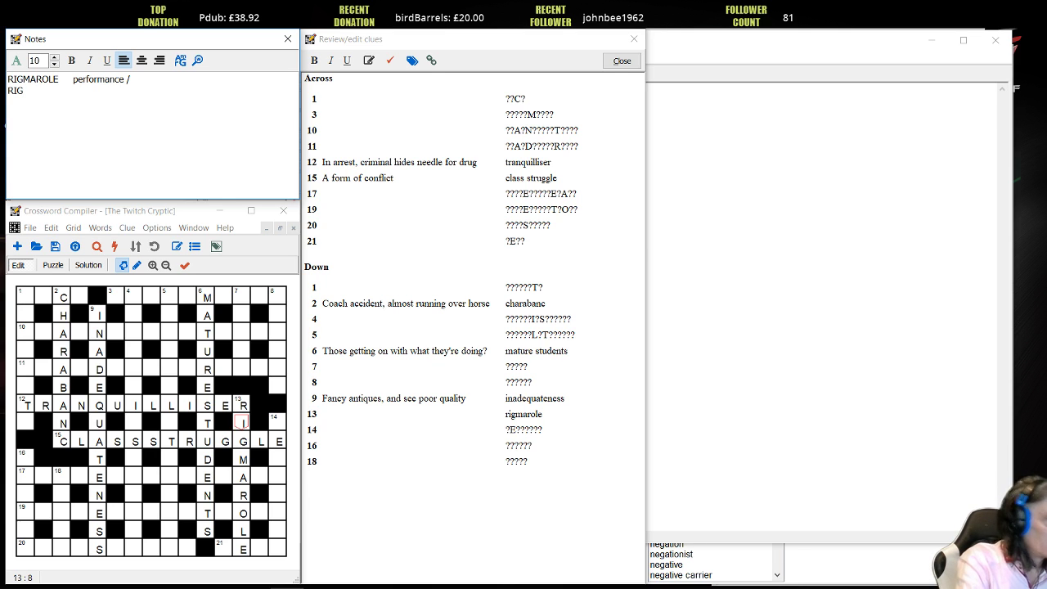
pyautogui.press('Tab')
pyautogui.write('doc')
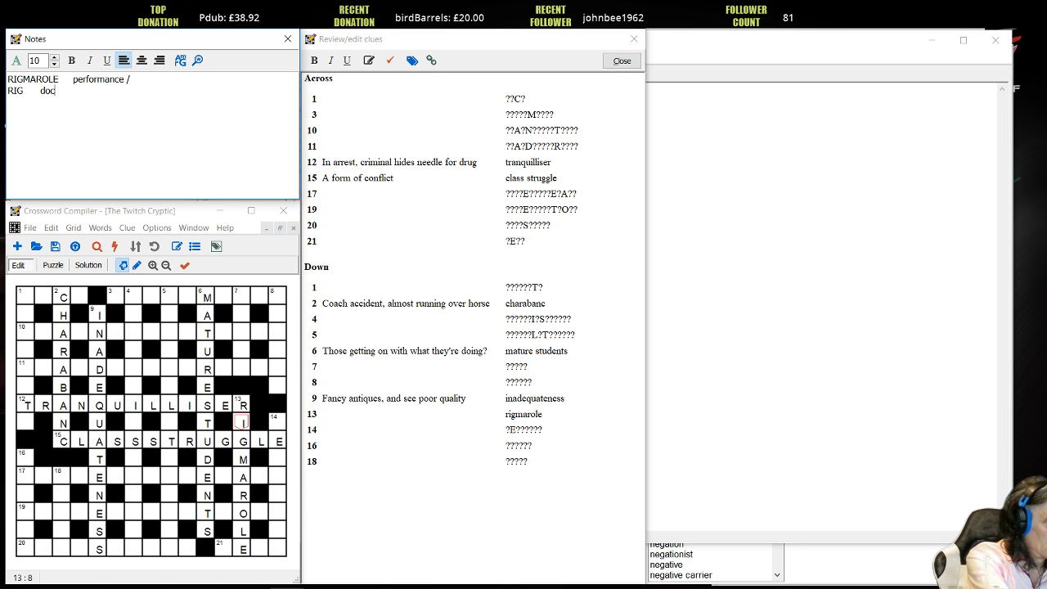
pyautogui.write('tor / cook')
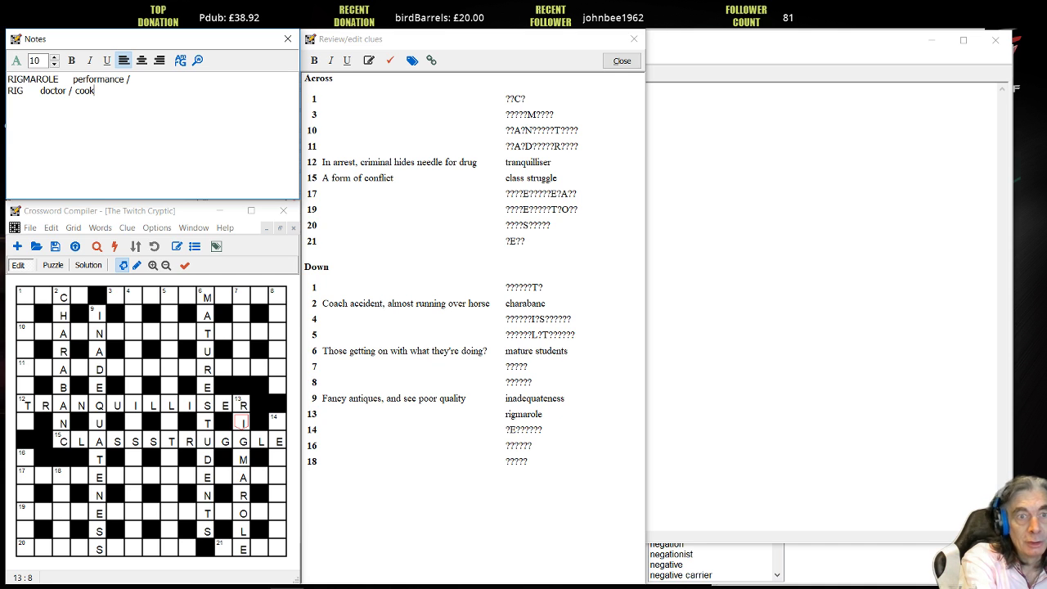
pyautogui.write(' / ')
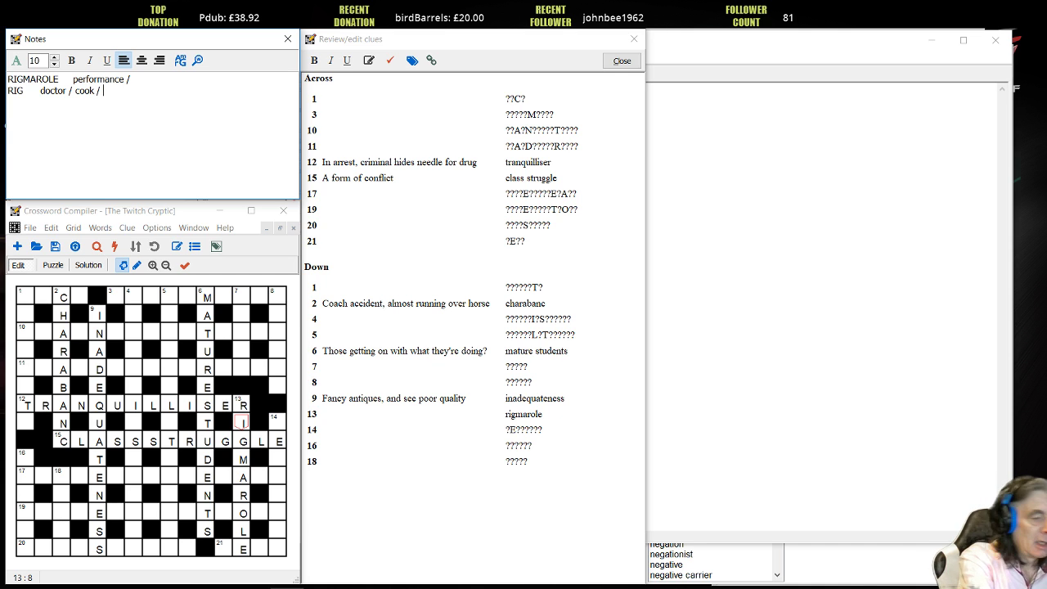
pyautogui.write('pervert')
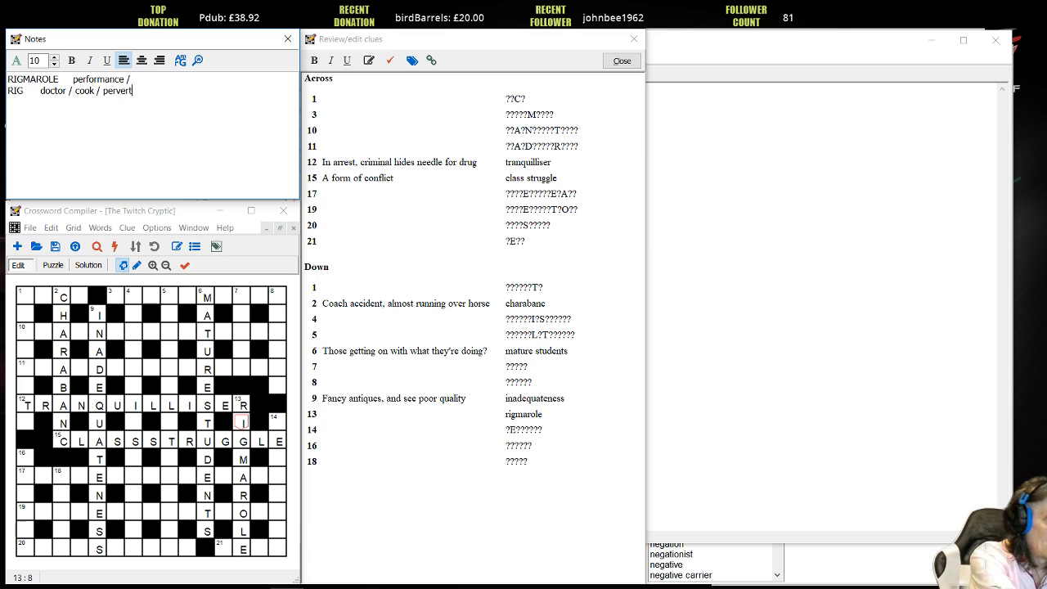
pyautogui.write(' / ')
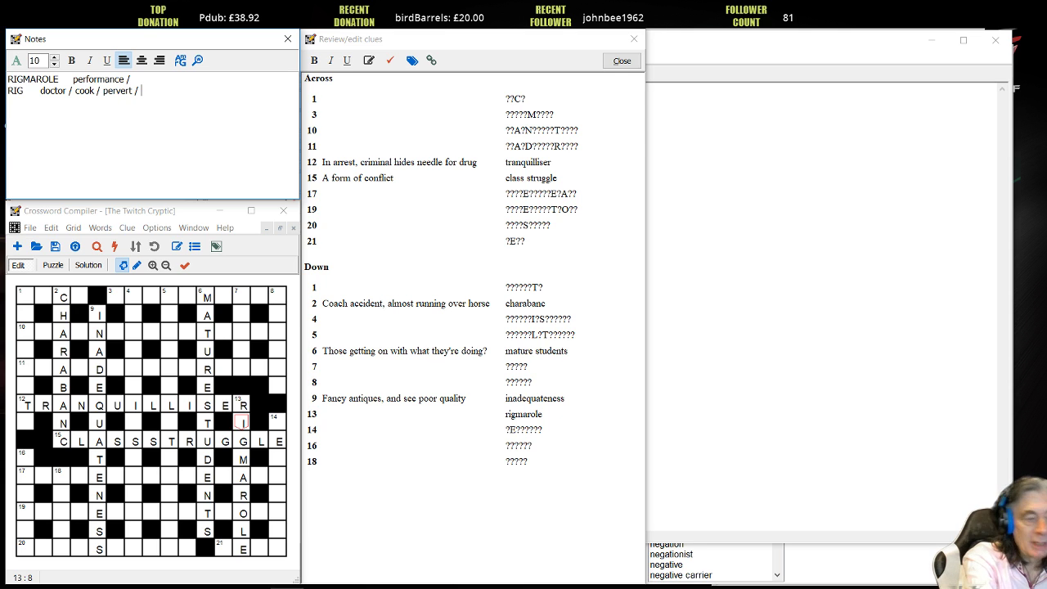
pyautogui.write('MA ROLE')
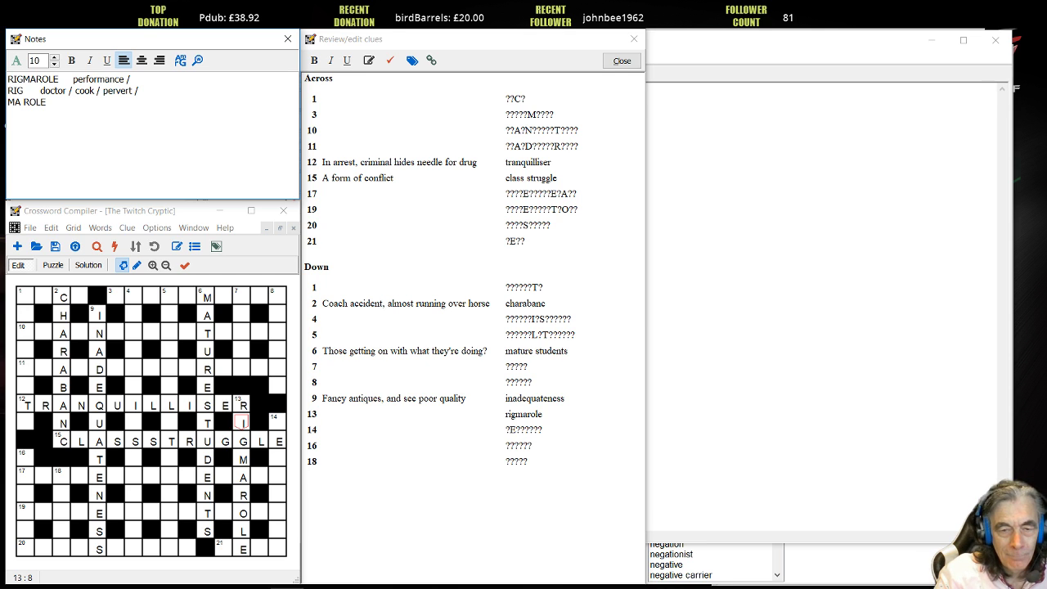
# - Switch to WordWeb Pro and look up "role" in the Chambers Thesaurus
pyautogui.press('Tab')
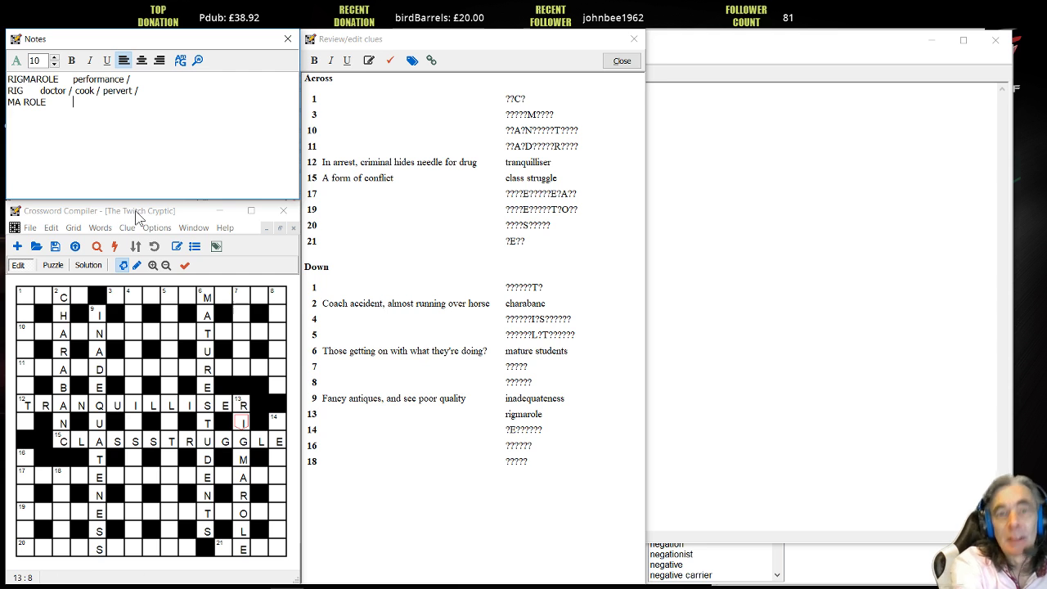
pyautogui.moveTo(82, 575)
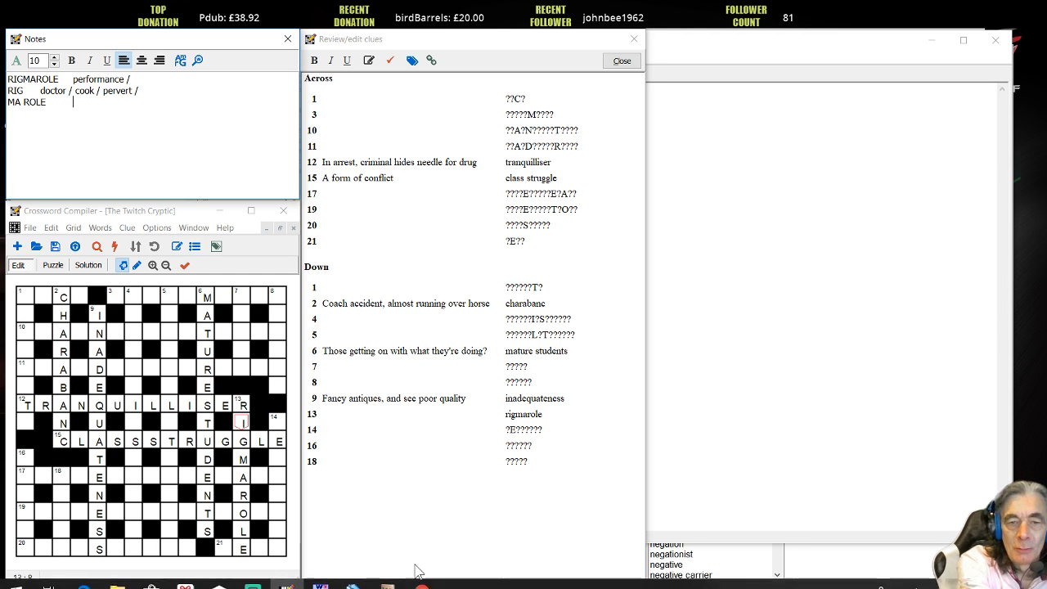
pyautogui.click(387, 576)
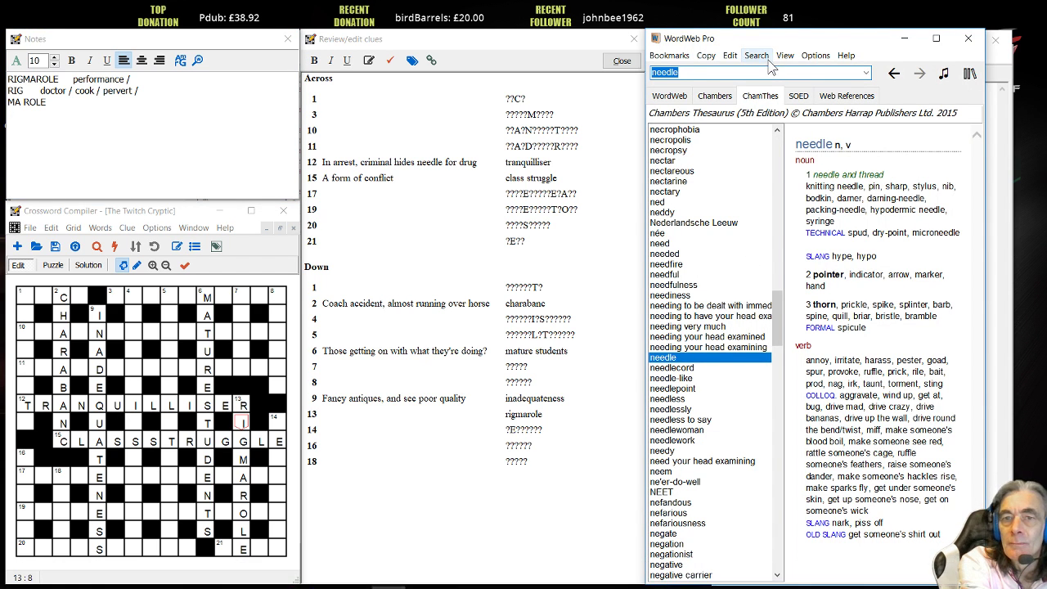
pyautogui.write('role')
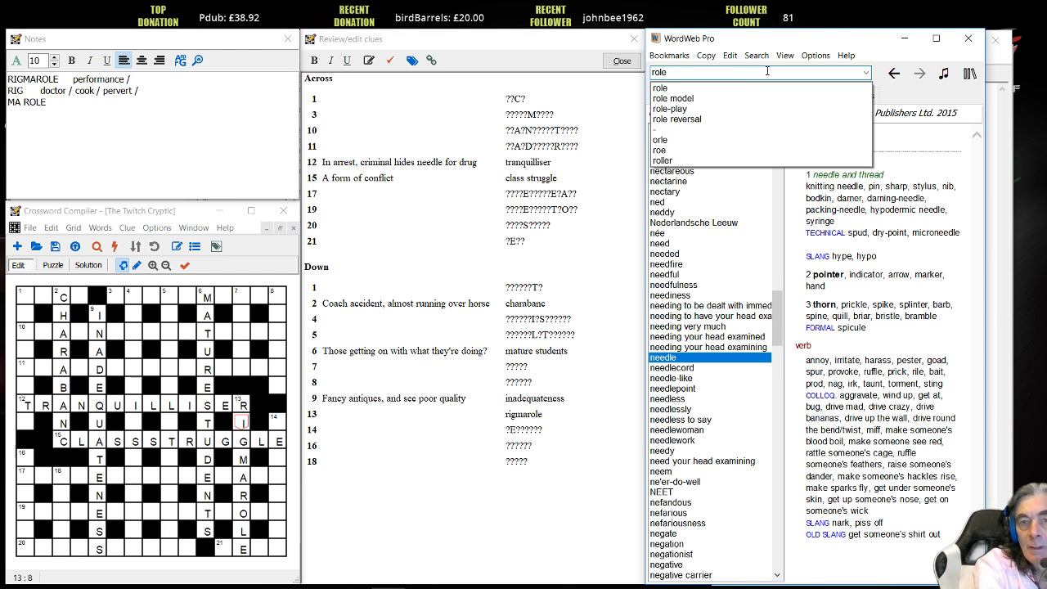
pyautogui.press('Return')
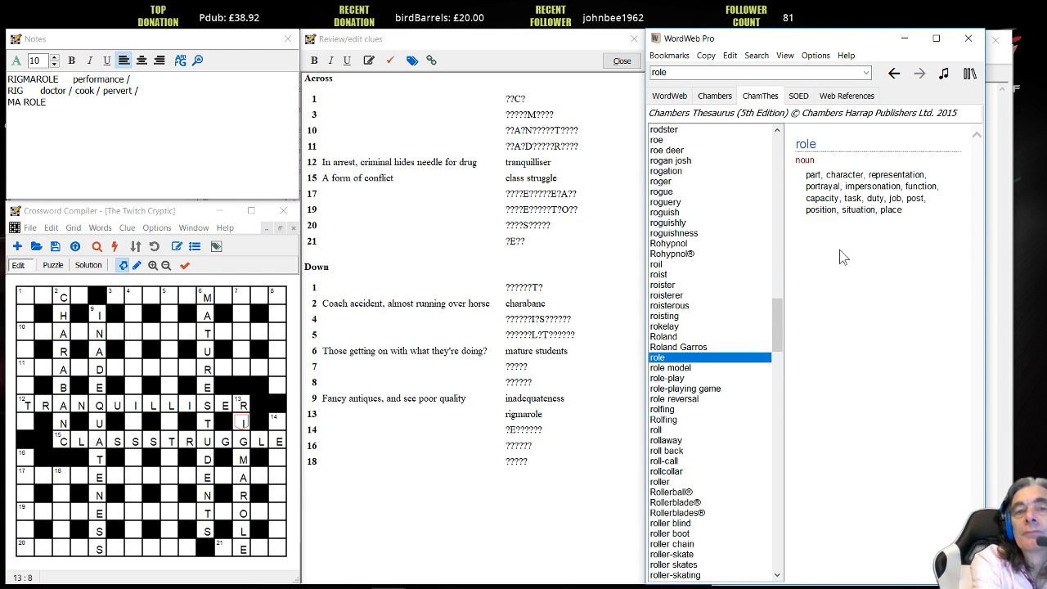
# - Write the draft clue "Cook and old lady ROLE performance" on a new line below MA ROLE in the notes
pyautogui.click(55, 106)
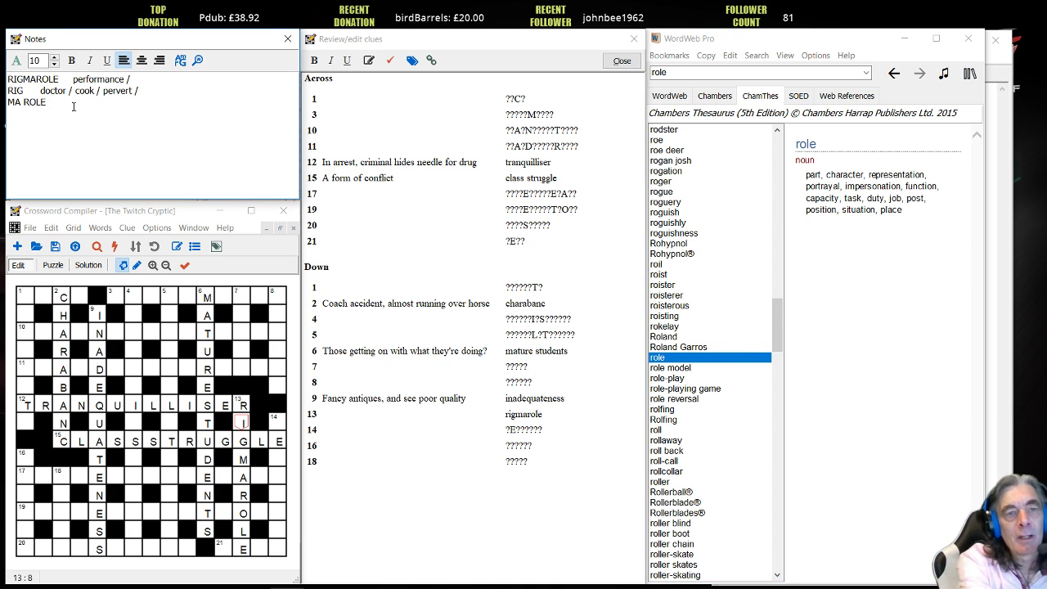
pyautogui.press('Tab')
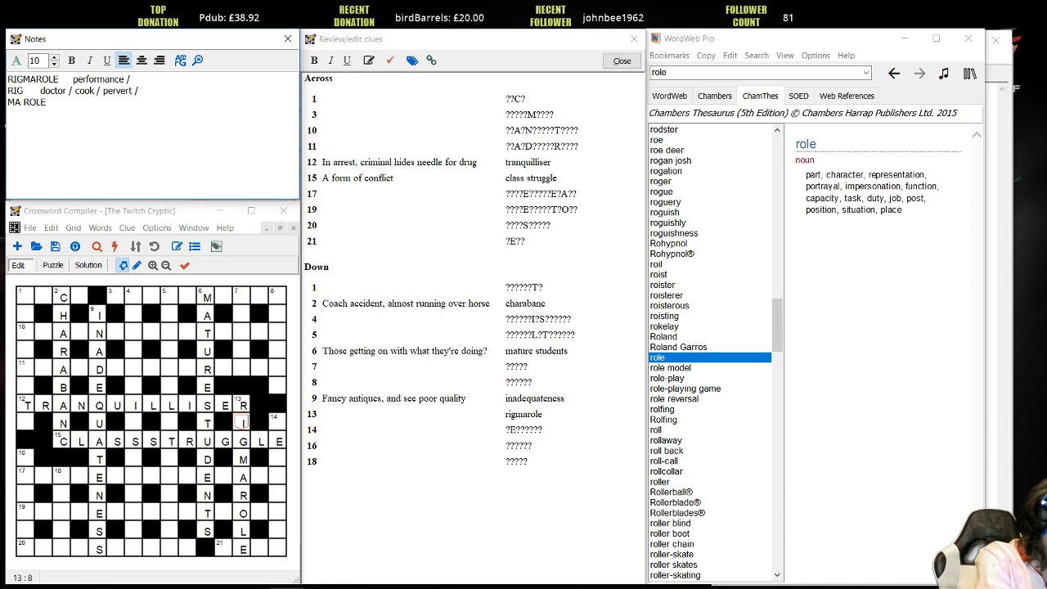
pyautogui.write('Cook')
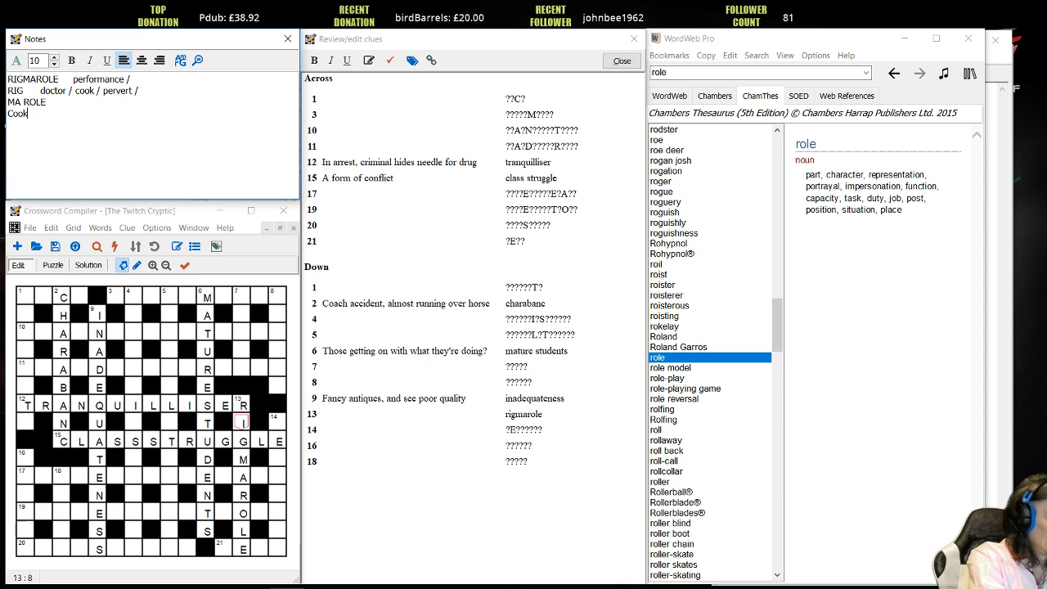
pyautogui.write(' and ol;d')
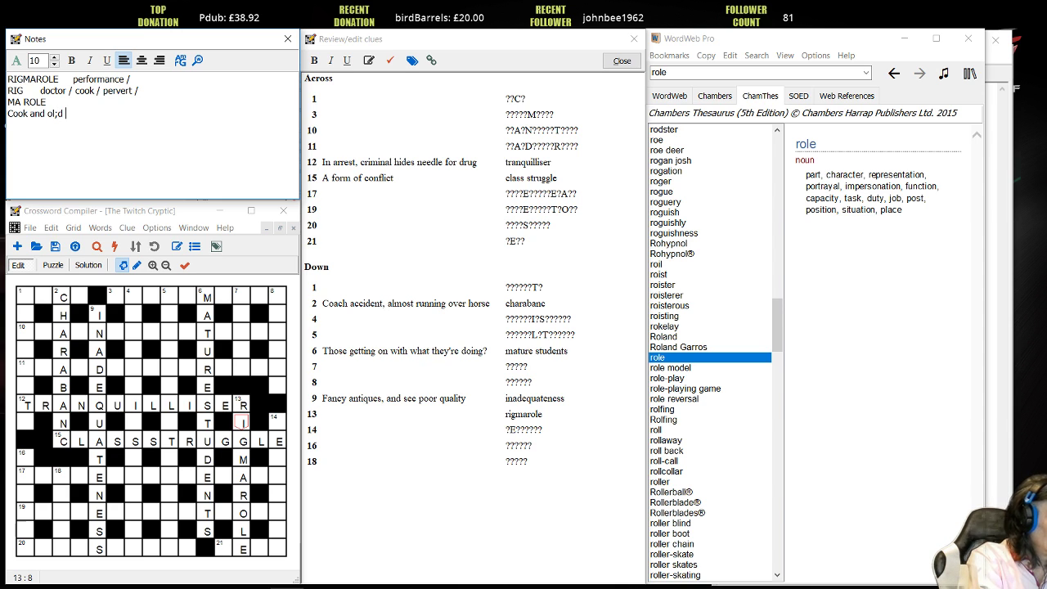
pyautogui.press('BackSpace')
pyautogui.press('BackSpace')
pyautogui.press('BackSpace')
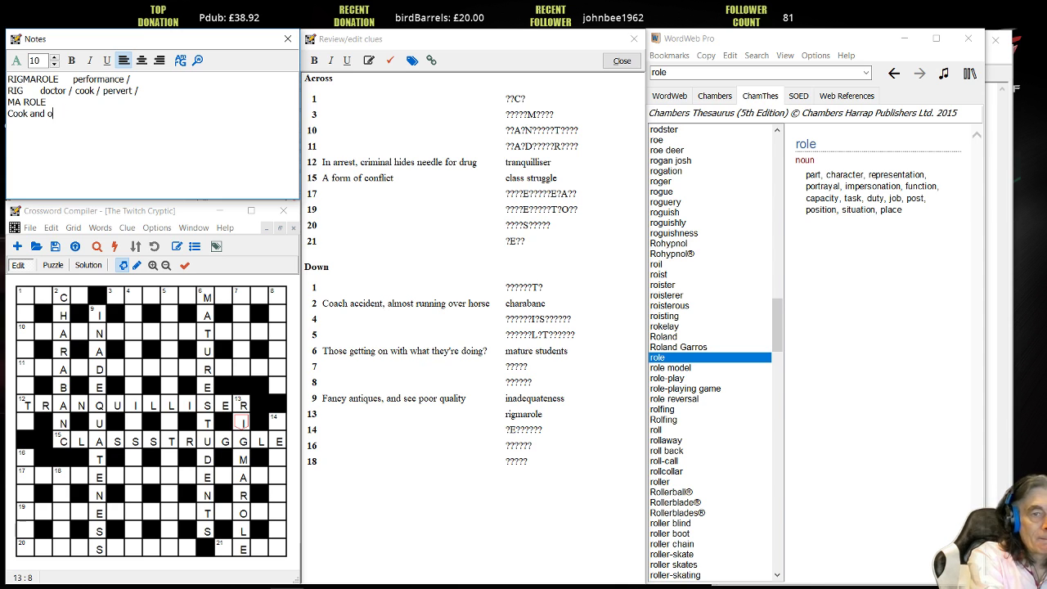
pyautogui.write('l')
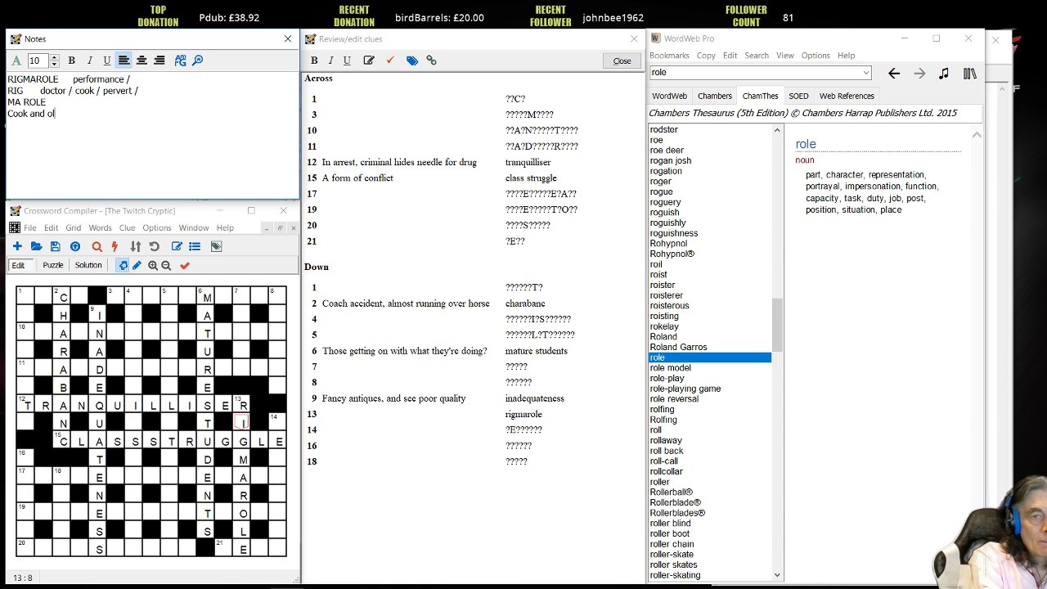
pyautogui.write('d lady')
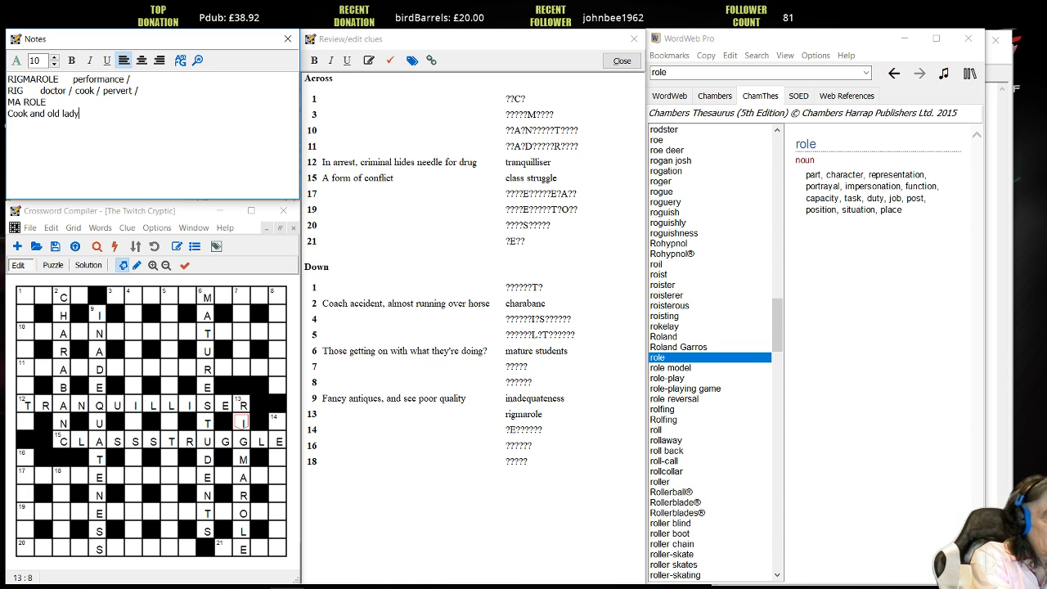
pyautogui.write(' ROLE')
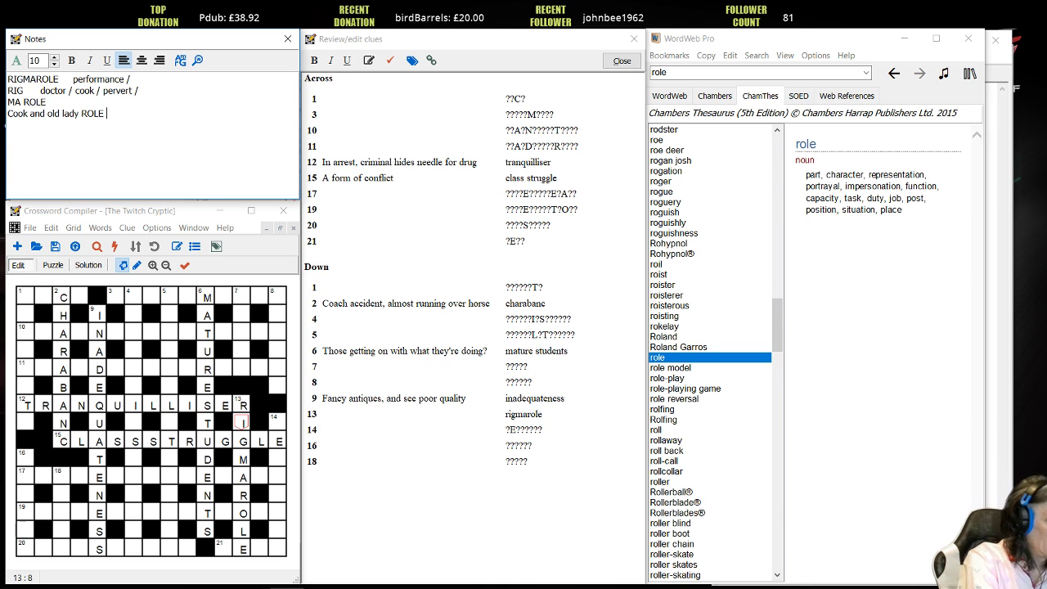
pyautogui.write(' perform')
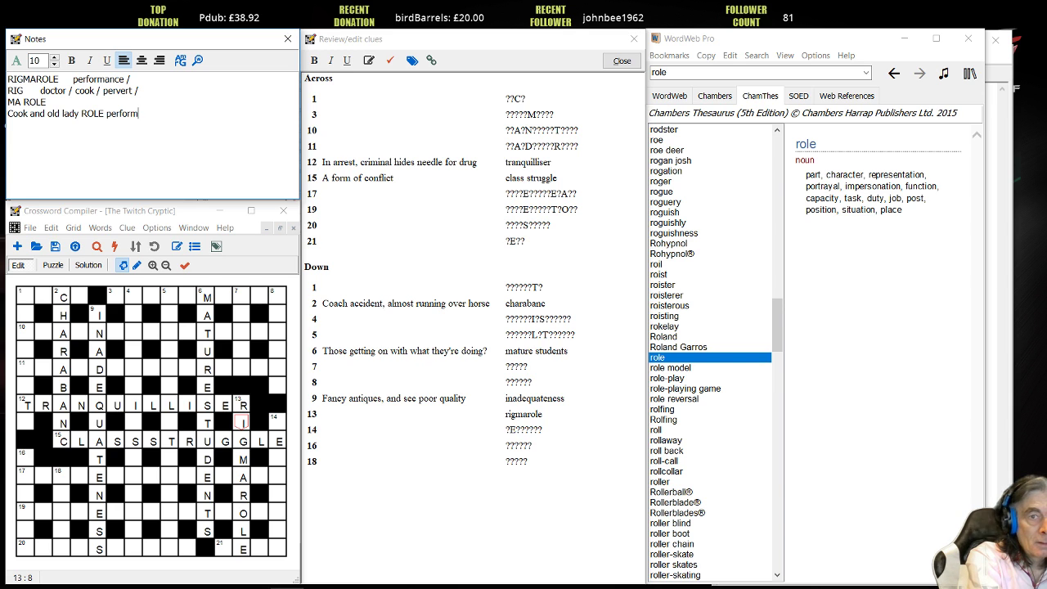
pyautogui.write('ance')
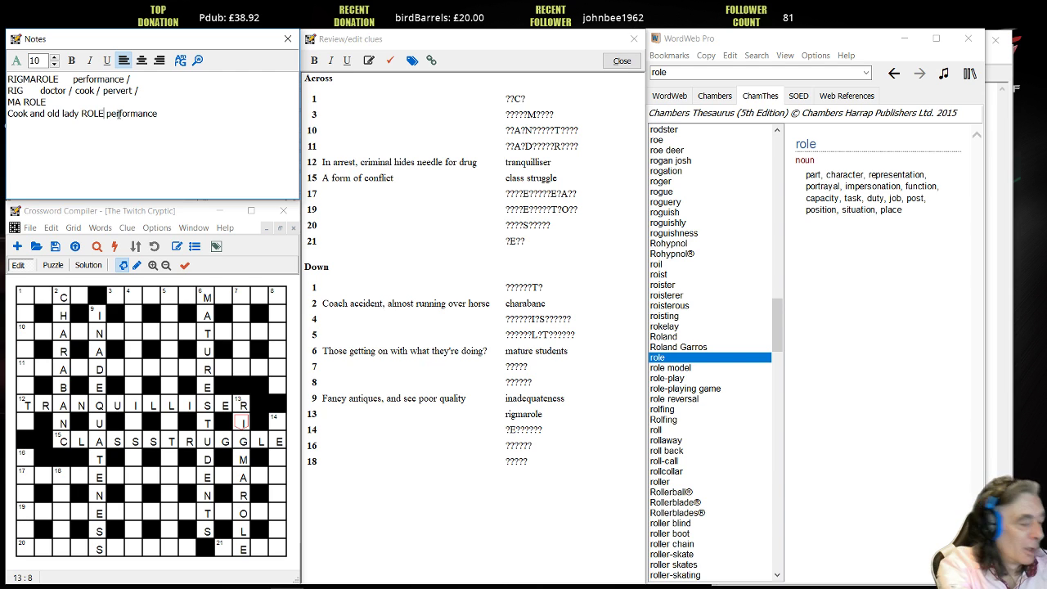
# - Change ROLE to "ROLEx" in the draft clue and select that word
pyautogui.write('x')
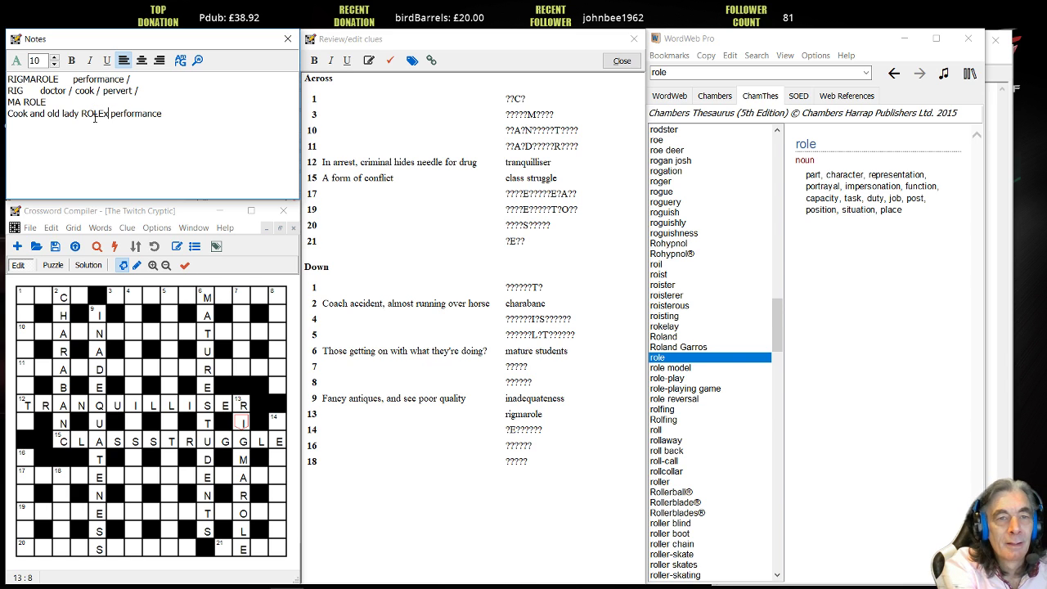
pyautogui.doubleClick(95, 114)
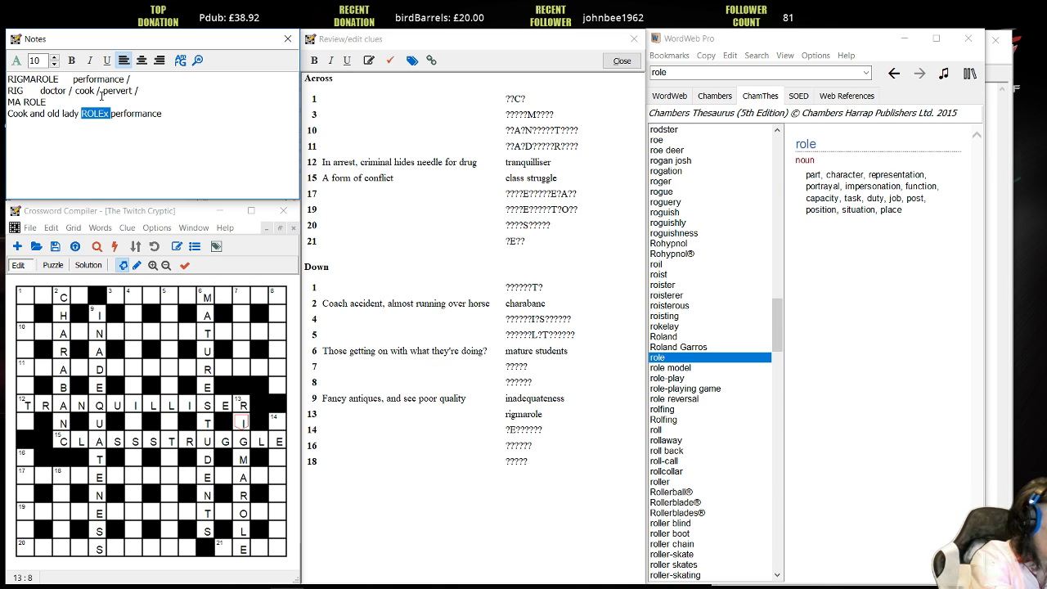